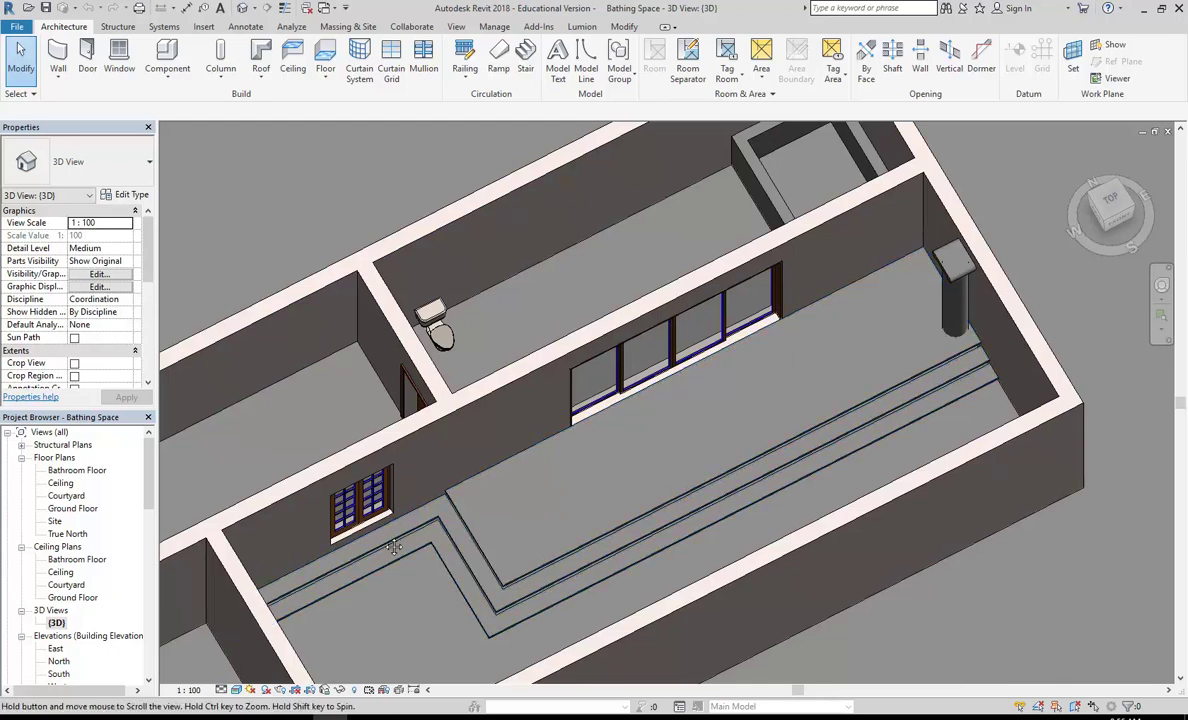
Step: Zoom and orbit the 3D view close to the double-shutter door and bring up the Visual Style menu
{"action": "scroll", "coordinate": [355, 496], "scroll_direction": "up", "scroll_amount": 2}
{"action": "middle_click_drag", "start_coordinate": [372, 504], "coordinate": [378, 458], "text": "shift"}
{"action": "scroll", "coordinate": [487, 546], "scroll_direction": "up", "scroll_amount": 2}
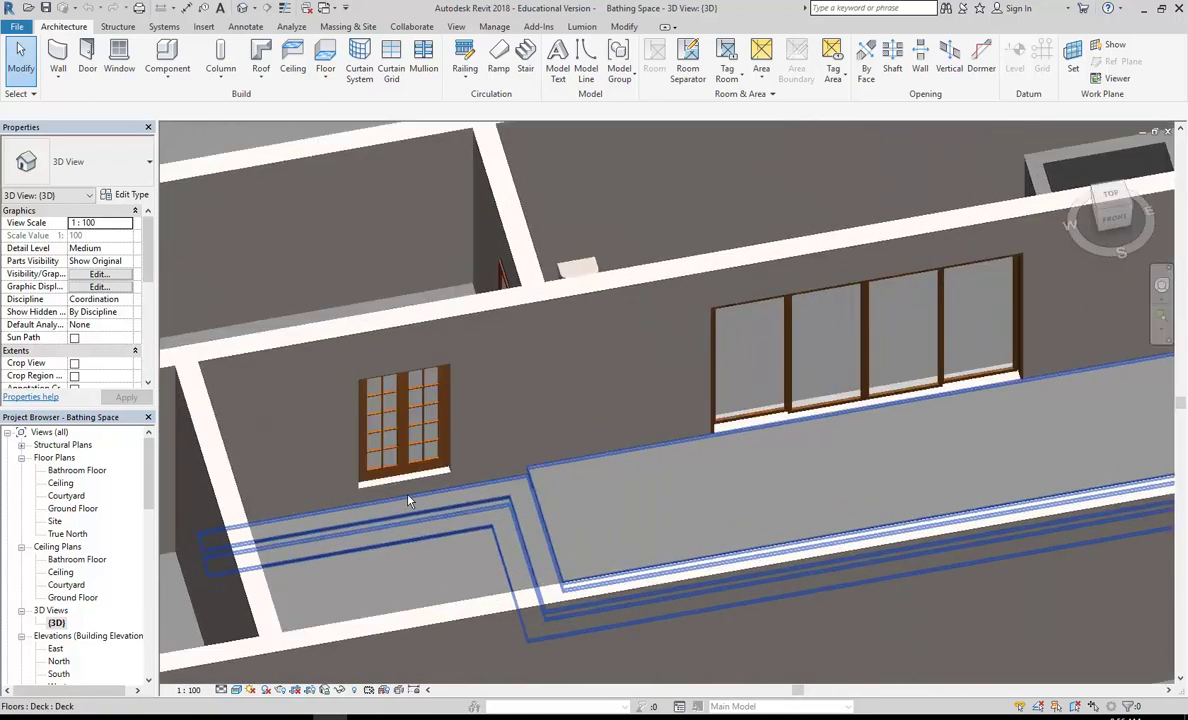
{"action": "scroll", "coordinate": [330, 420], "scroll_direction": "up", "scroll_amount": 3}
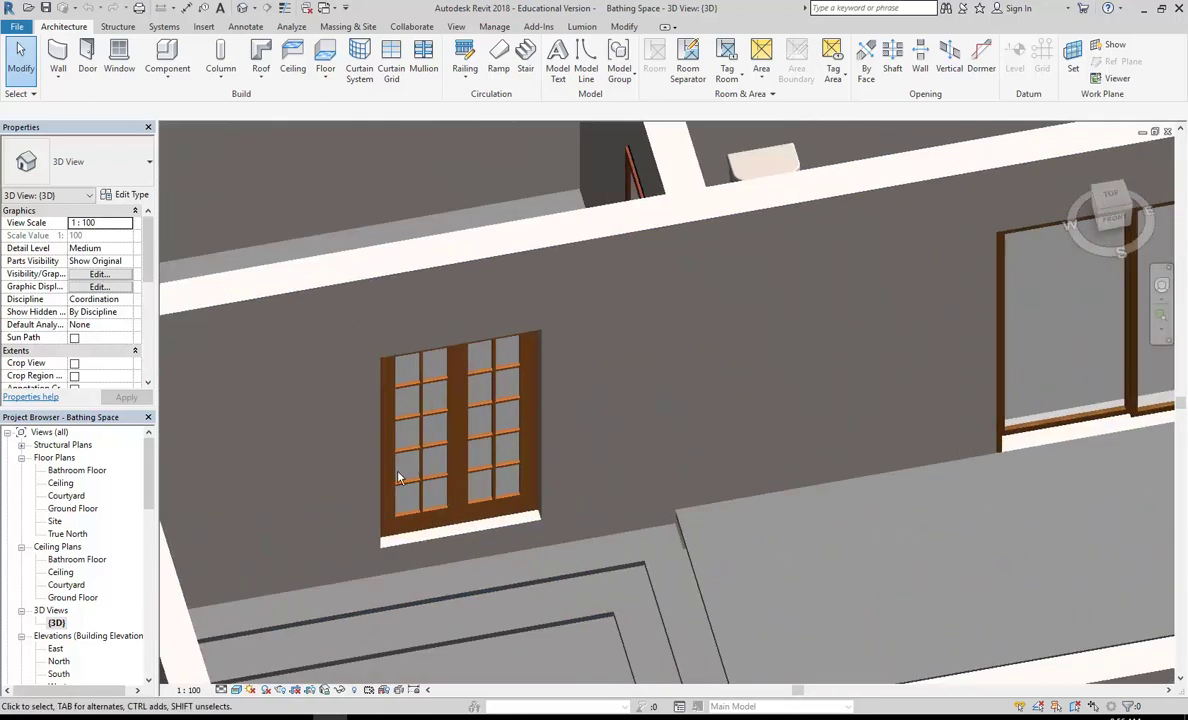
{"action": "middle_click_drag", "start_coordinate": [440, 520], "coordinate": [450, 601], "text": "shift"}
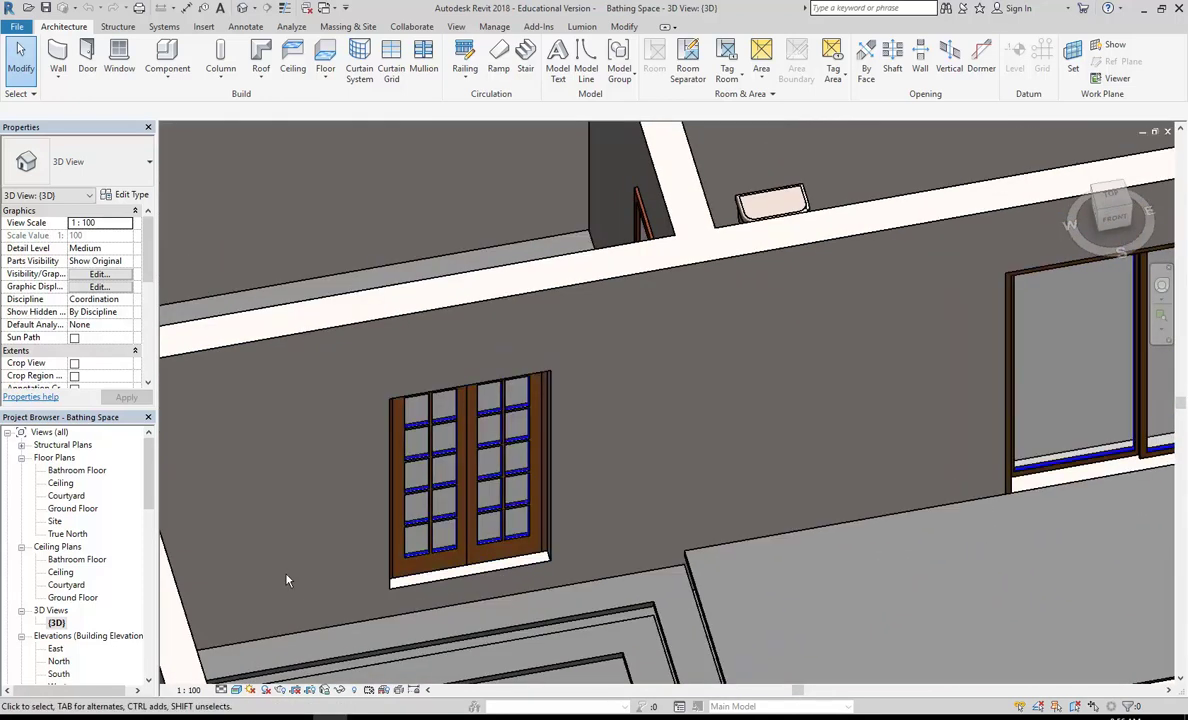
{"action": "left_click", "coordinate": [237, 689]}
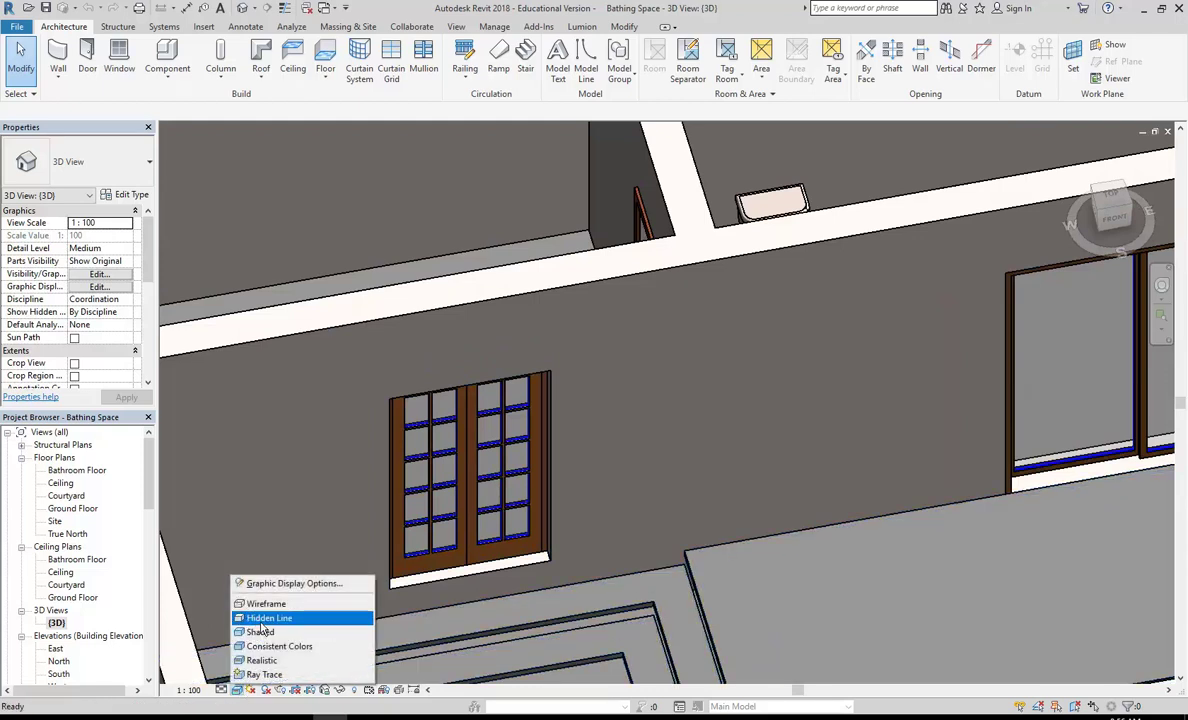
{"action": "middle_click_drag", "start_coordinate": [318, 437], "coordinate": [430, 598], "text": "shift"}
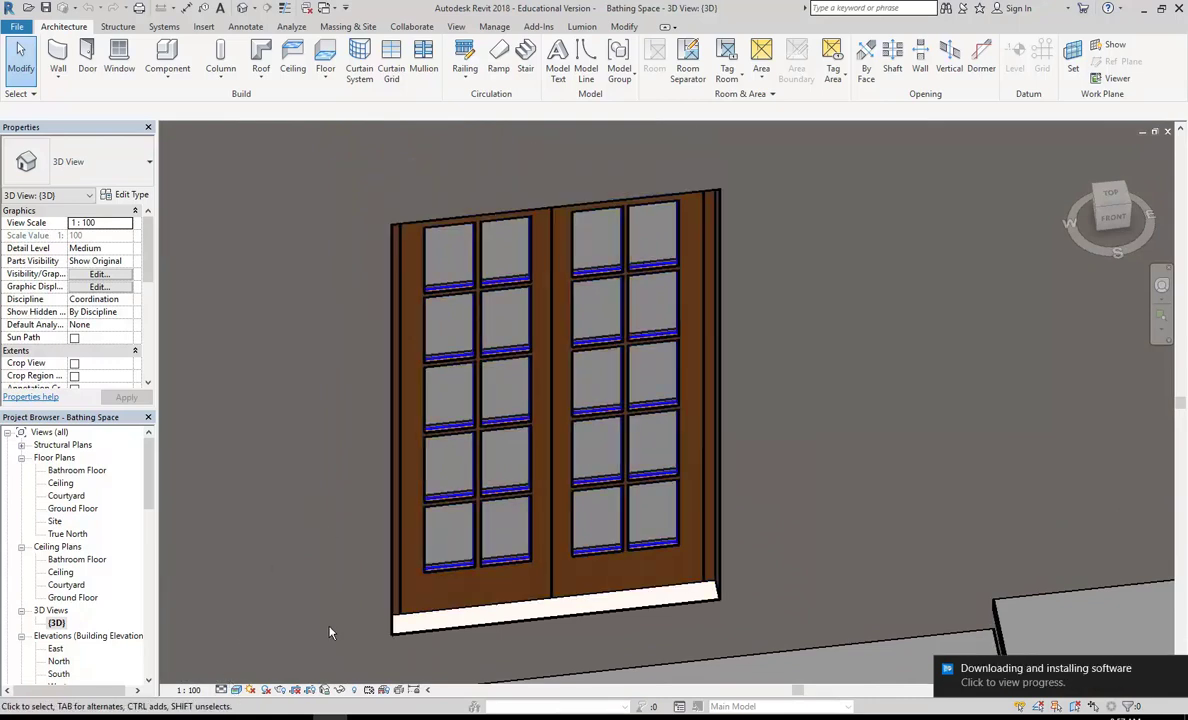
{"action": "left_click", "coordinate": [236, 690]}
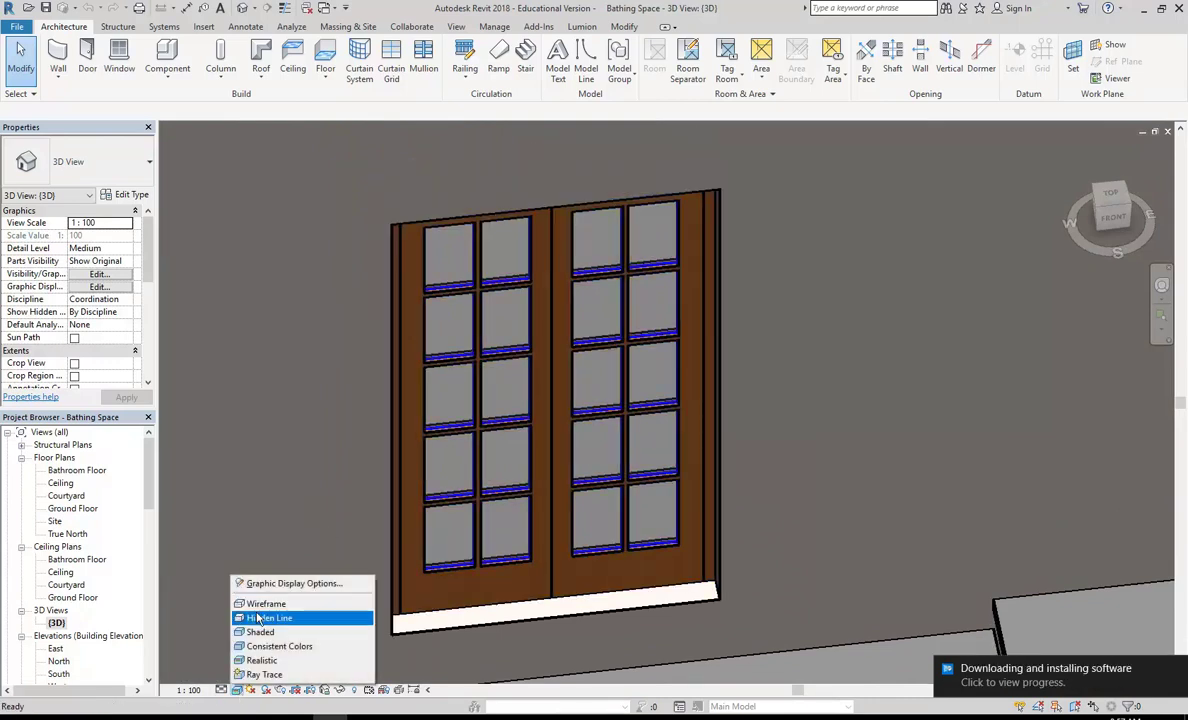
Step: Set the 3D view to Wireframe and zoom in and out on the door mullions
{"action": "left_click", "coordinate": [258, 605]}
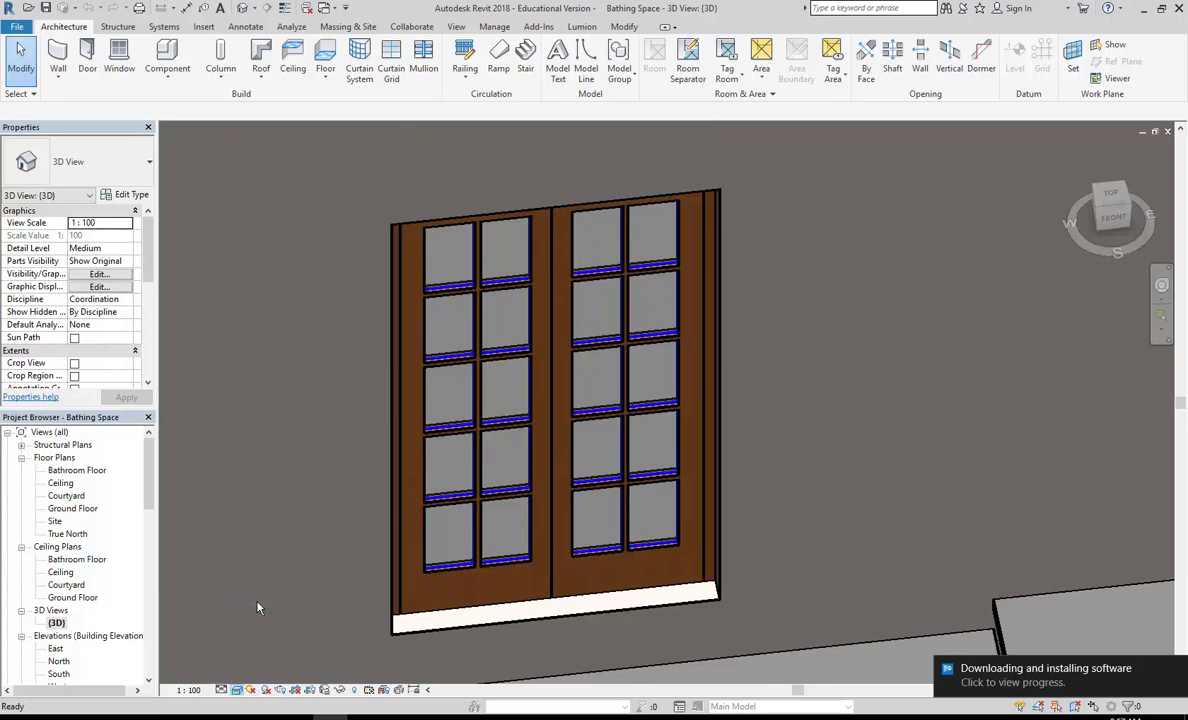
{"action": "left_click", "coordinate": [236, 690]}
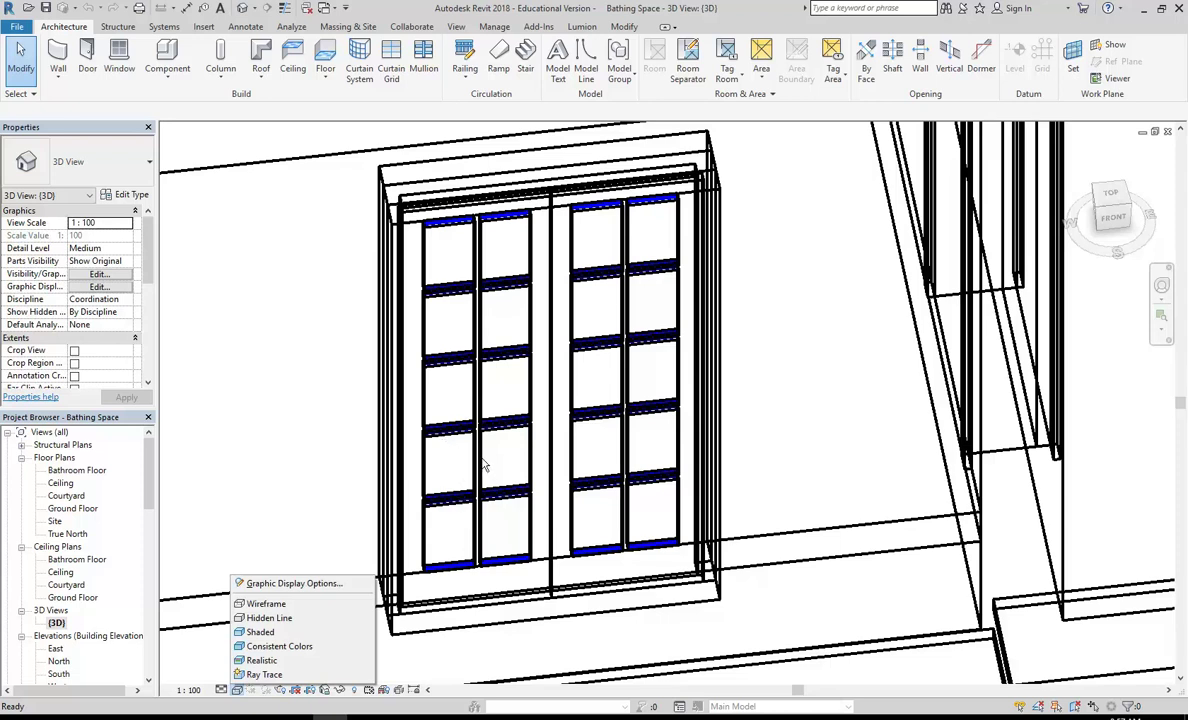
{"action": "left_click", "coordinate": [317, 381]}
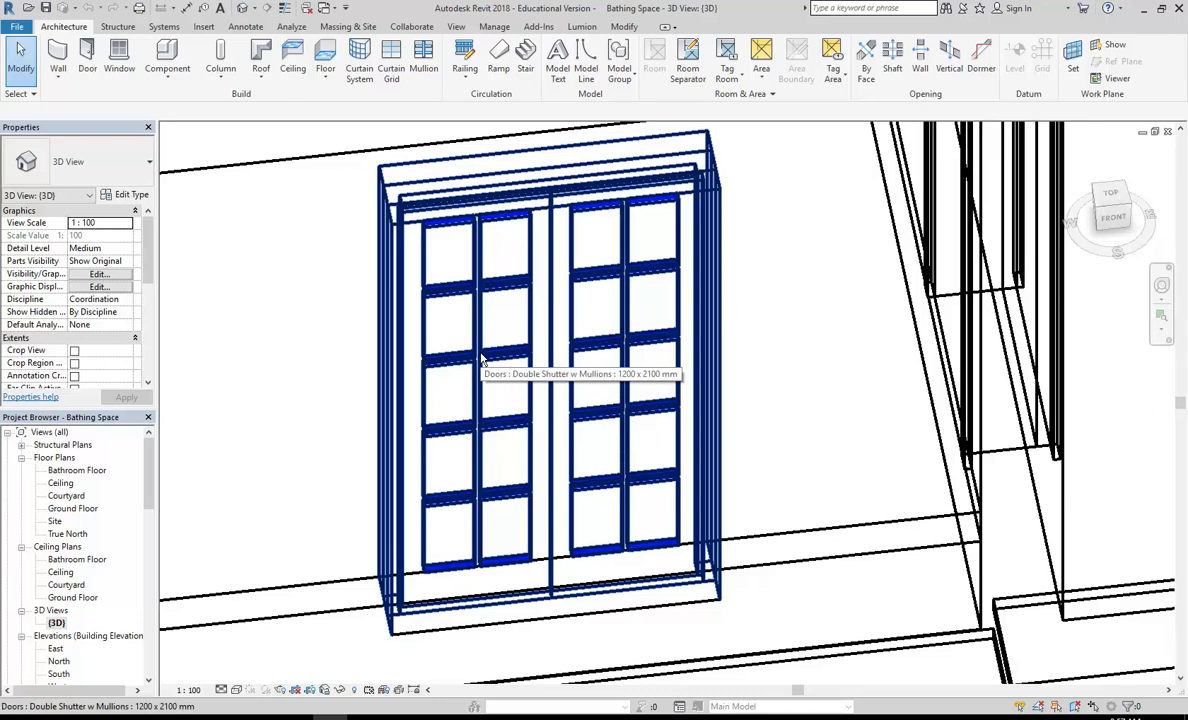
{"action": "scroll", "coordinate": [535, 265], "scroll_direction": "up", "scroll_amount": 5}
{"action": "scroll", "coordinate": [500, 353], "scroll_direction": "up", "scroll_amount": 3}
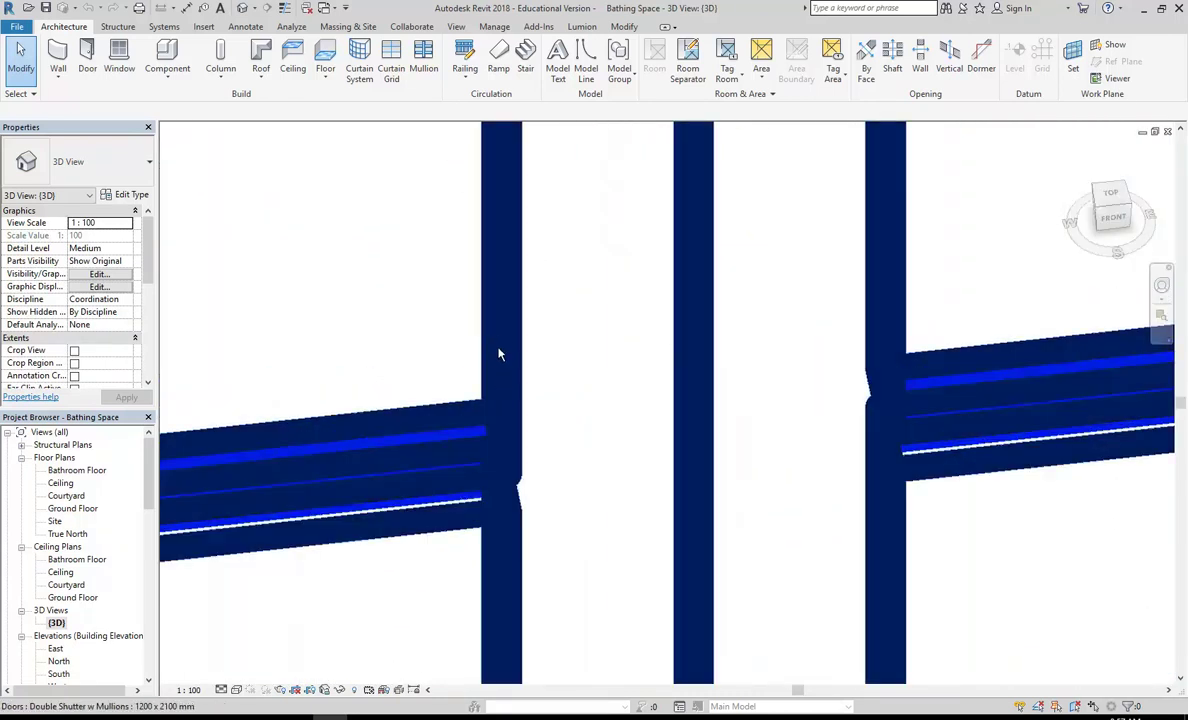
{"action": "scroll", "coordinate": [500, 360], "scroll_direction": "down", "scroll_amount": 5}
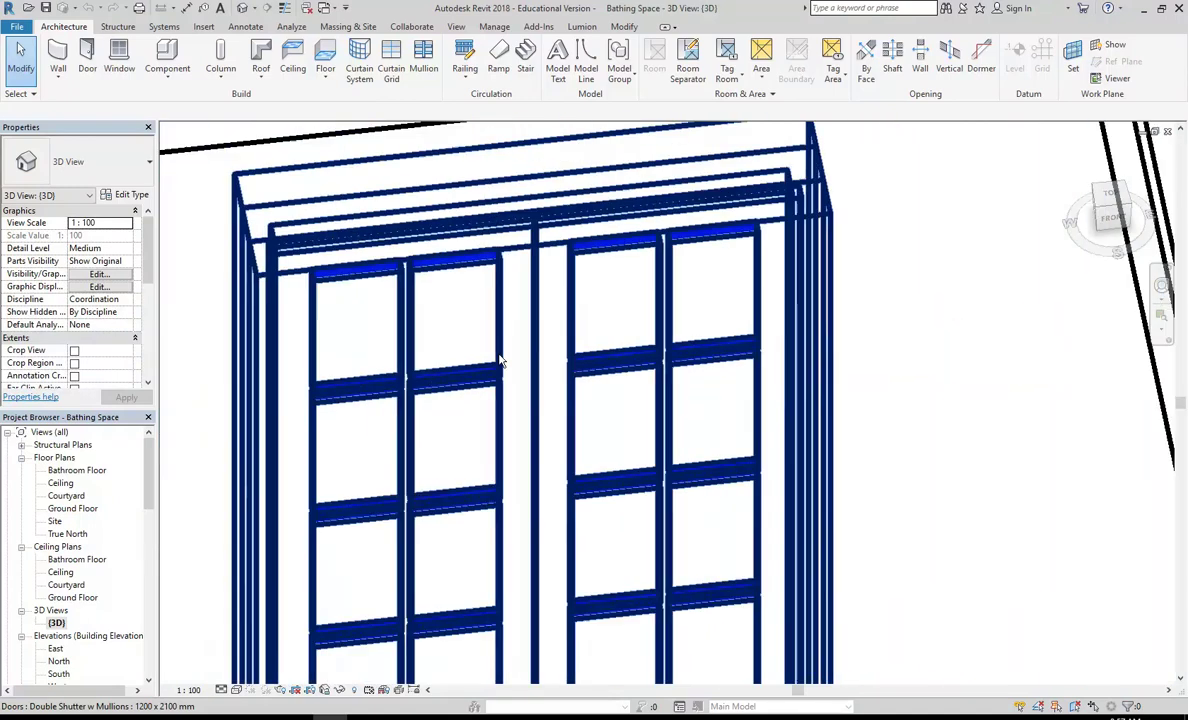
{"action": "scroll", "coordinate": [500, 360], "scroll_direction": "down", "scroll_amount": 2}
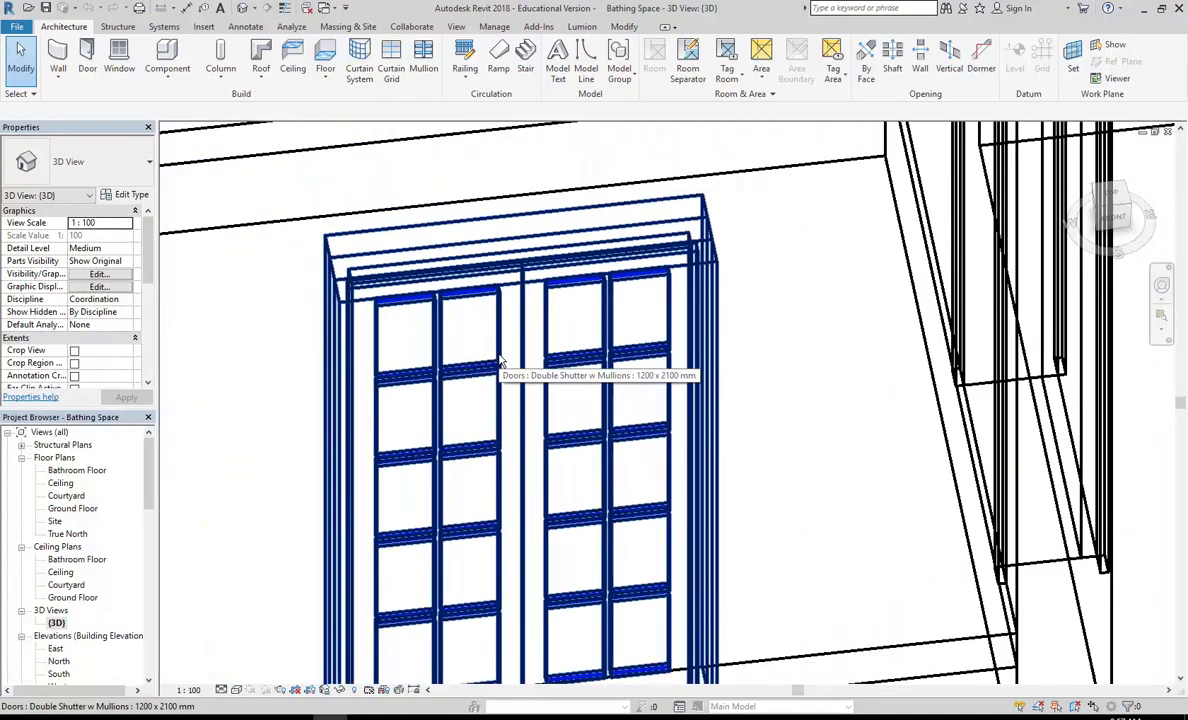
{"action": "scroll", "coordinate": [500, 360], "scroll_direction": "down", "scroll_amount": 2}
{"action": "scroll", "coordinate": [537, 365], "scroll_direction": "up", "scroll_amount": 2}
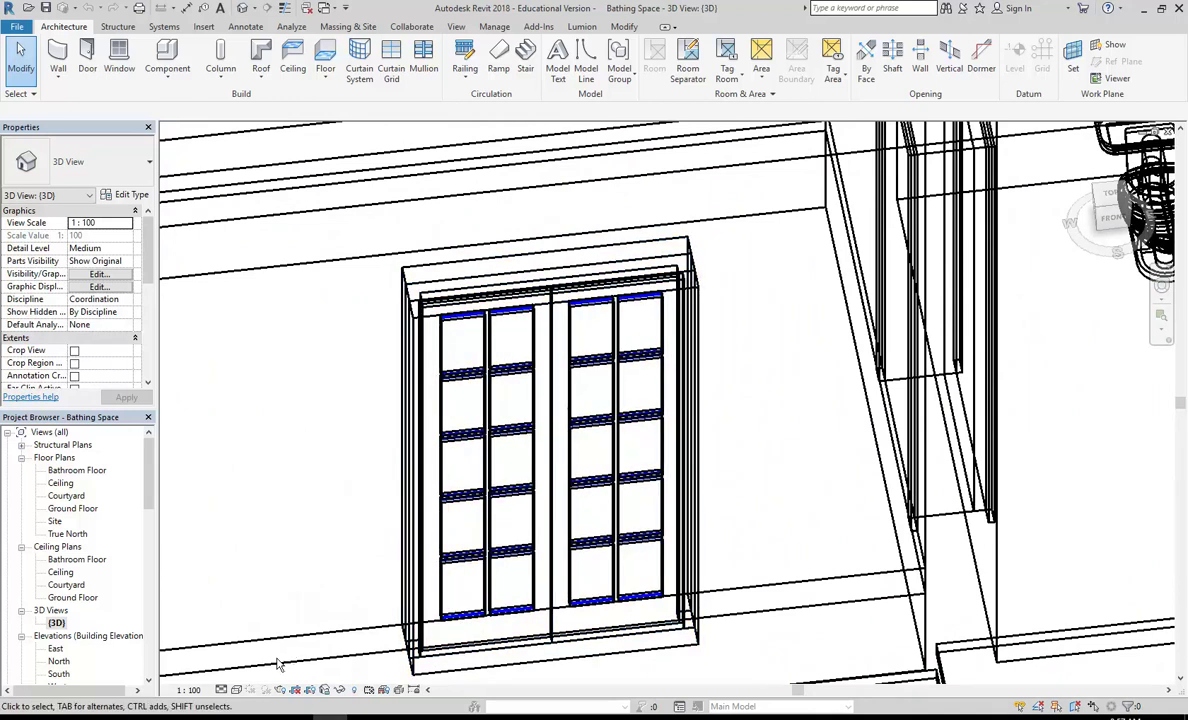
{"action": "left_click", "coordinate": [236, 689]}
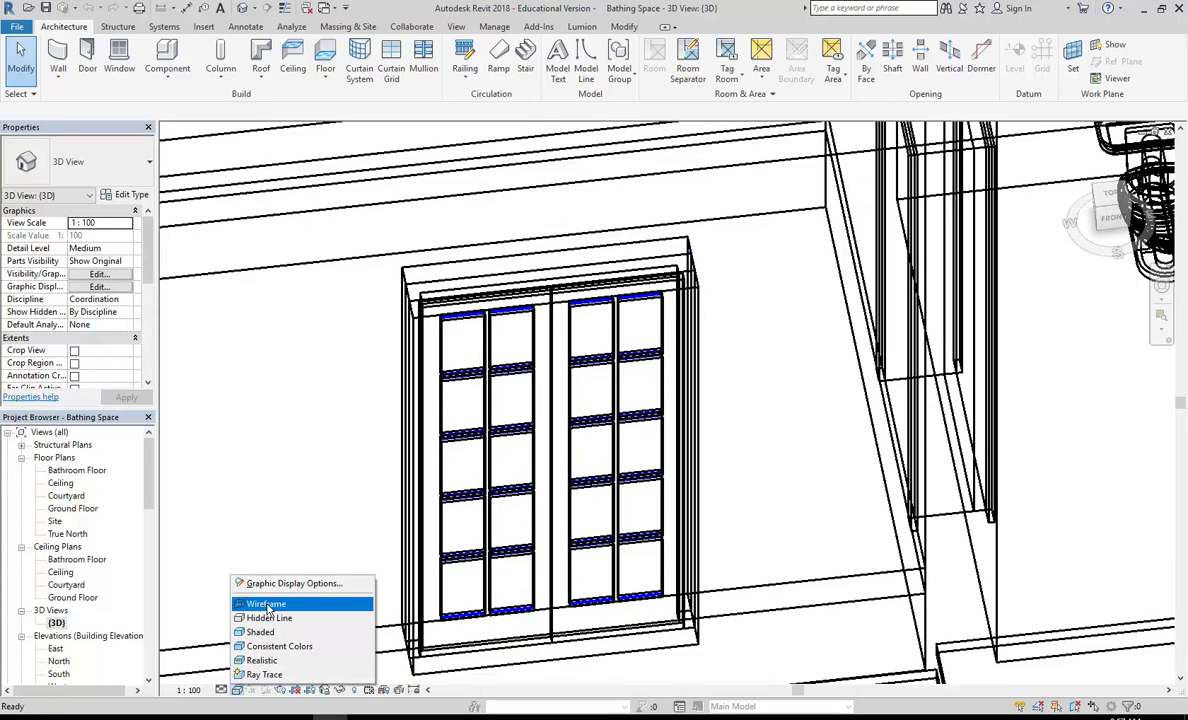
Step: Preview the door in Hidden Line, then switch to Shaded and pan to frame the whole door
{"action": "left_click", "coordinate": [274, 619]}
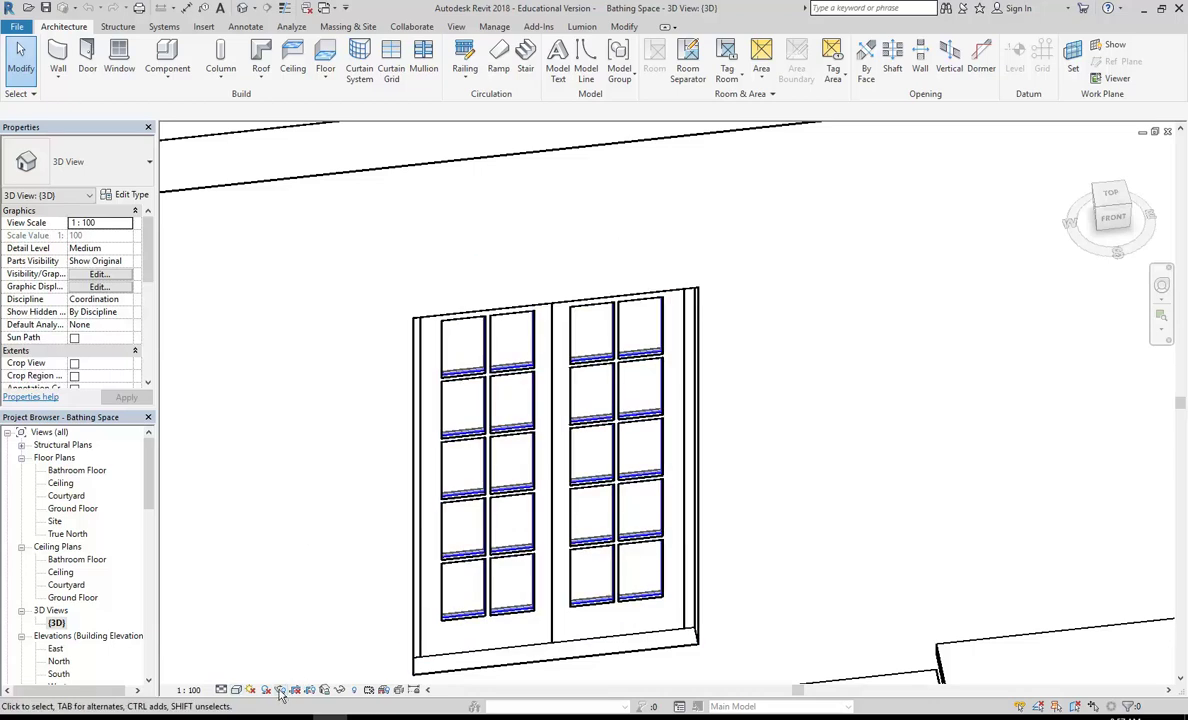
{"action": "left_click", "coordinate": [237, 690]}
{"action": "left_click", "coordinate": [265, 635]}
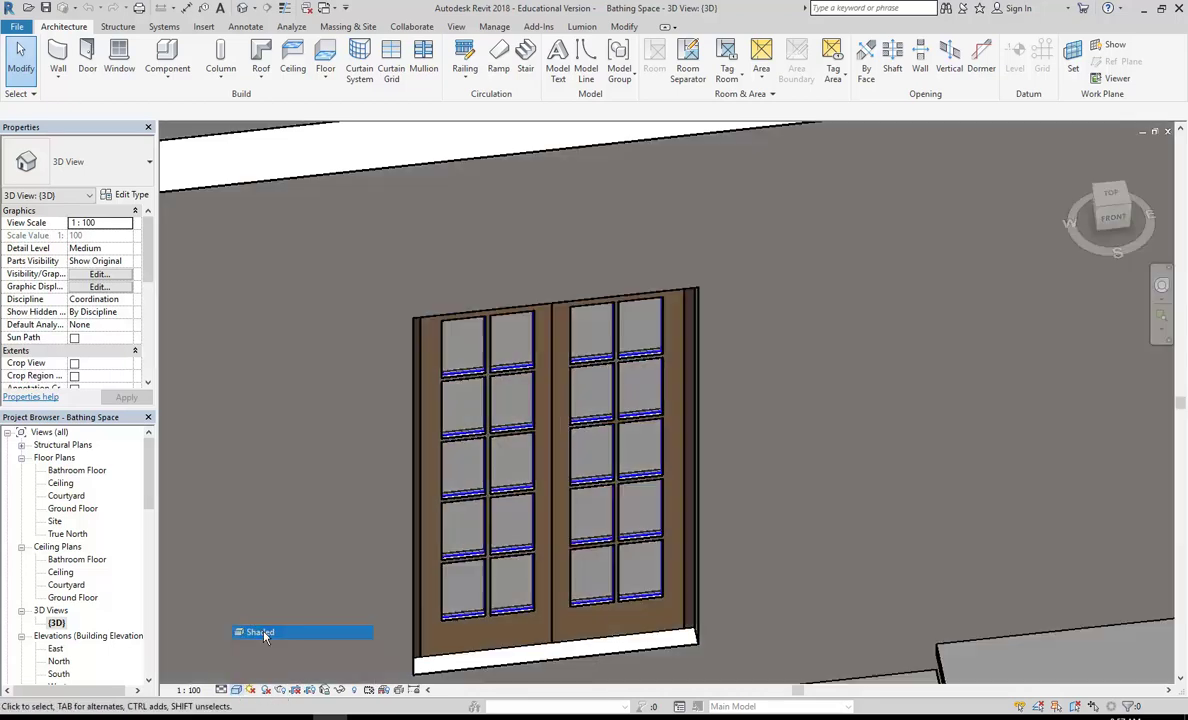
{"action": "scroll", "coordinate": [581, 588], "scroll_direction": "up", "scroll_amount": 8}
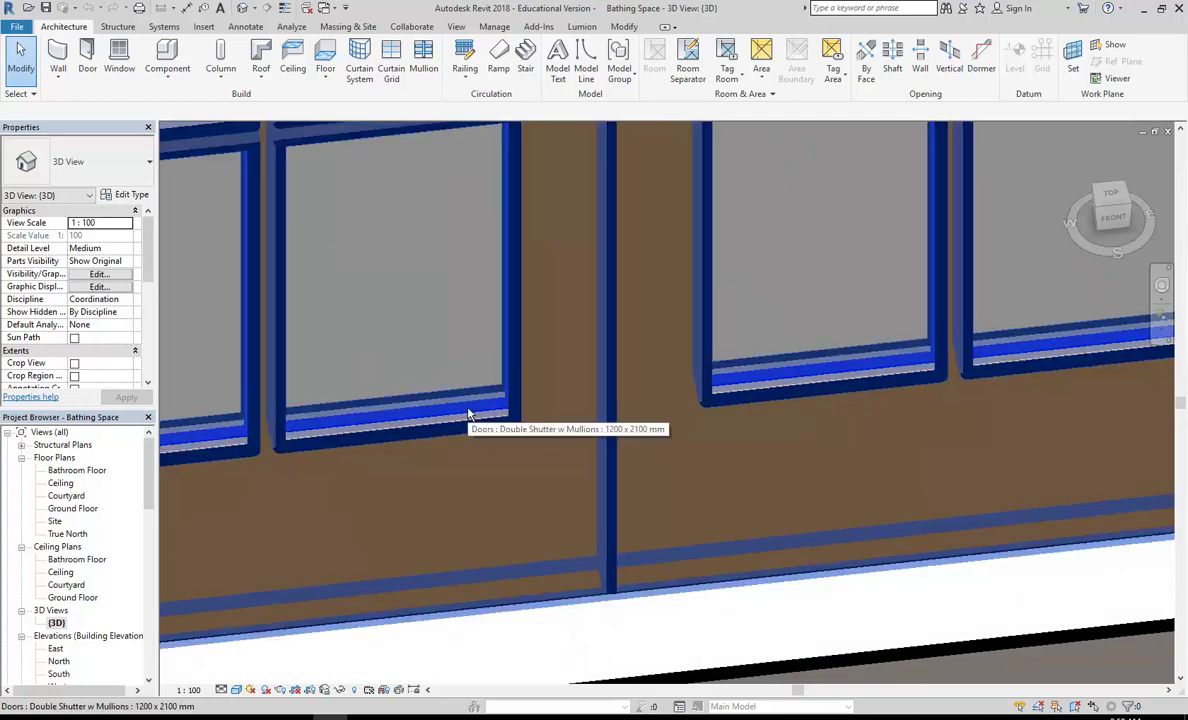
{"action": "scroll", "coordinate": [390, 273], "scroll_direction": "down", "scroll_amount": 3}
{"action": "middle_click_drag", "start_coordinate": [456, 403], "coordinate": [480, 462]}
{"action": "left_click", "coordinate": [235, 690]}
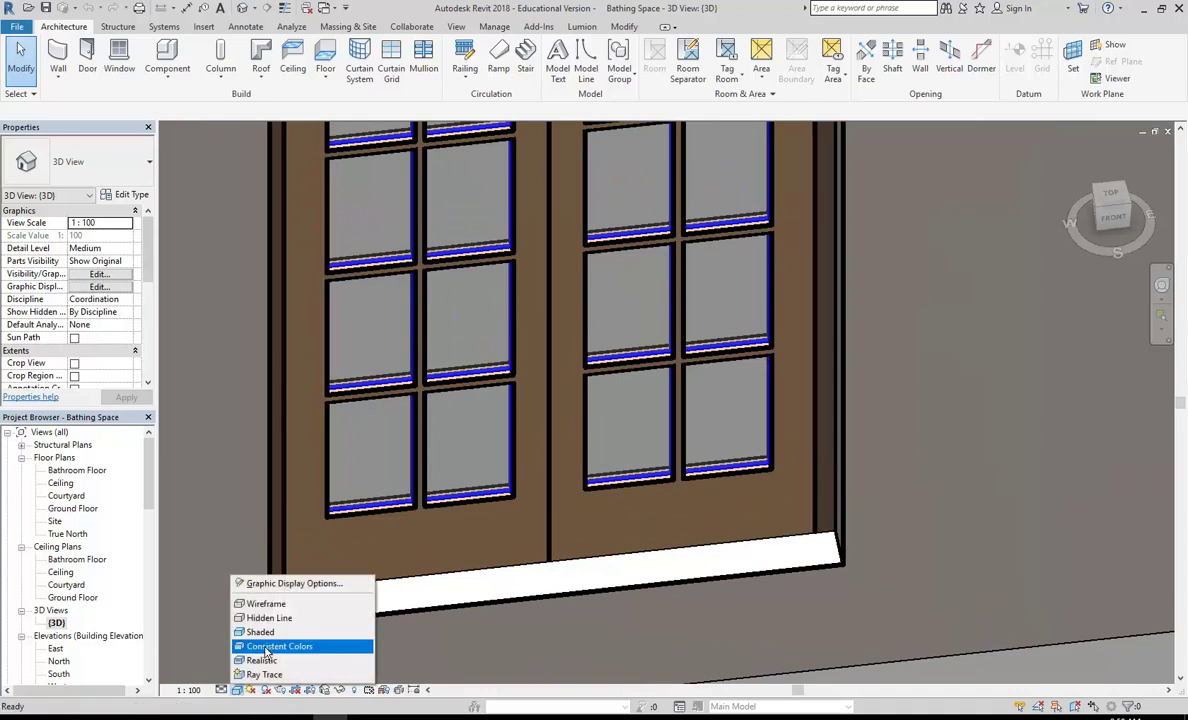
Step: Preview Consistent Colors, answer Yes to the Vision prompt, then return to Shaded and zoom out
{"action": "left_click", "coordinate": [265, 648]}
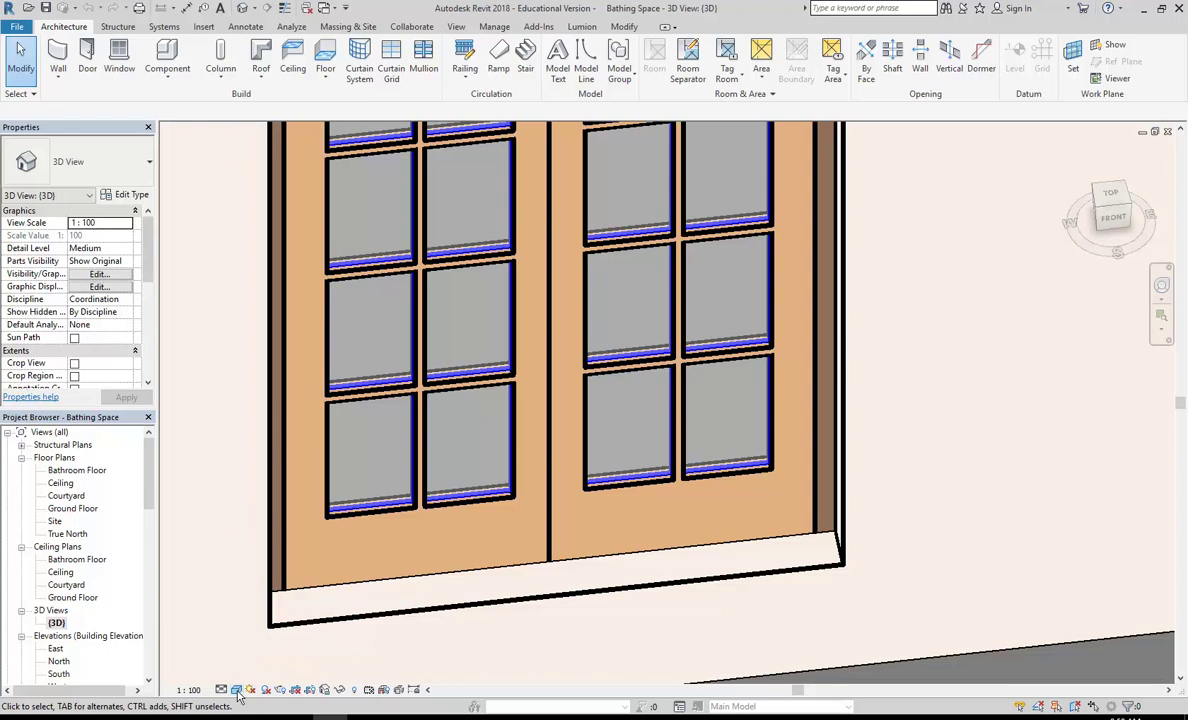
{"action": "left_click", "coordinate": [235, 690]}
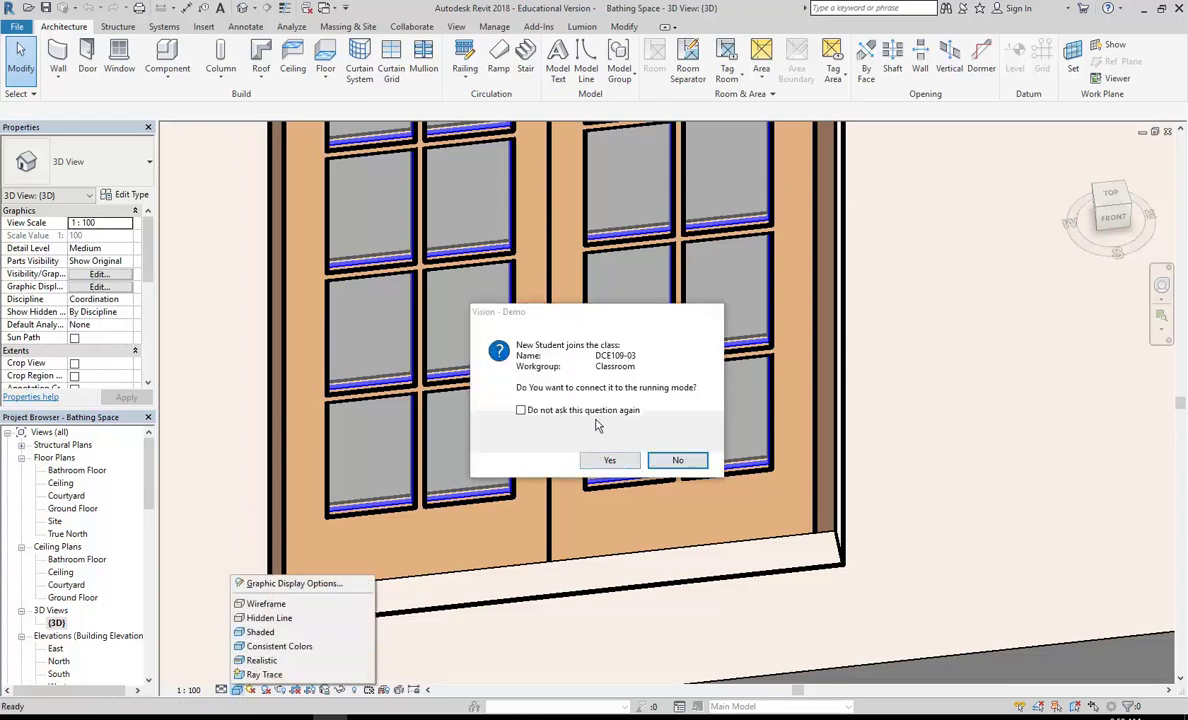
{"action": "left_click", "coordinate": [610, 463]}
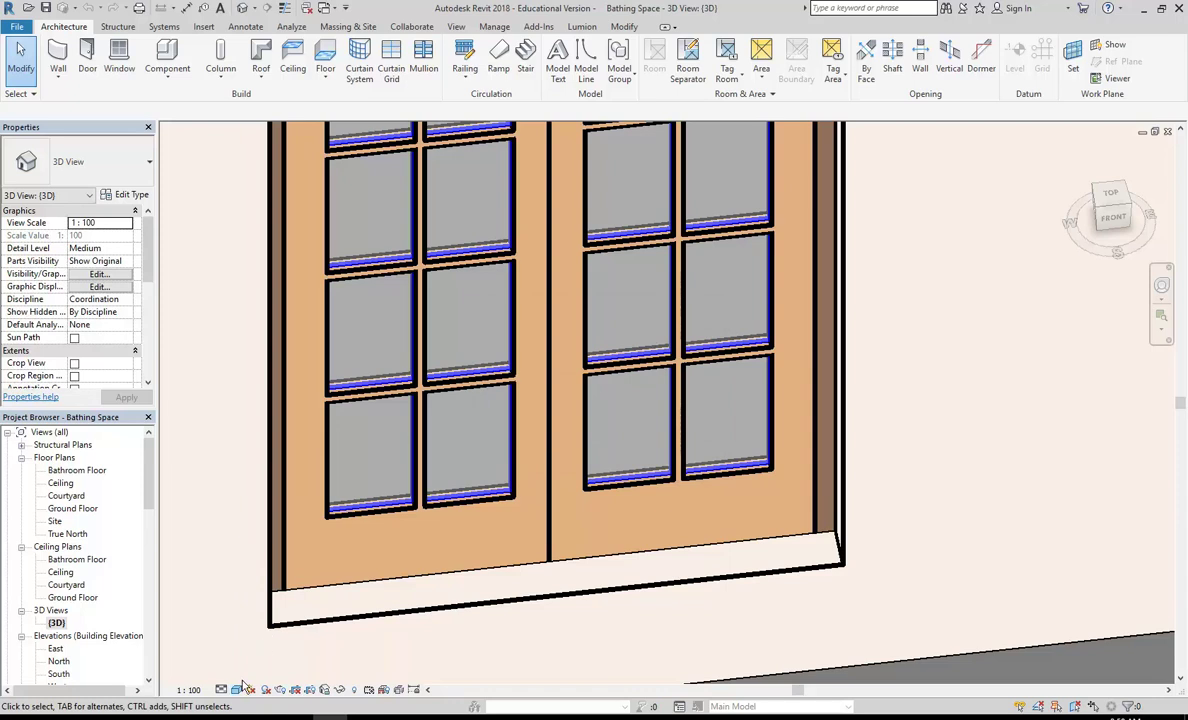
{"action": "left_click", "coordinate": [237, 690]}
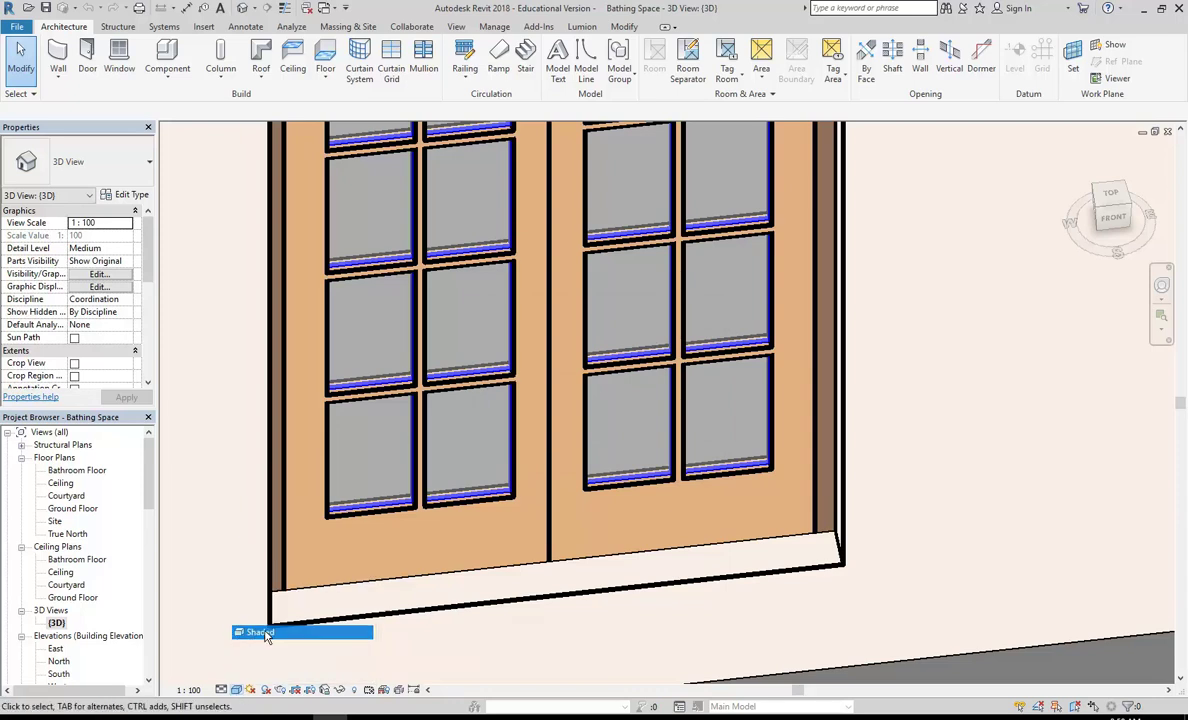
{"action": "left_click", "coordinate": [260, 632]}
{"action": "scroll", "coordinate": [490, 493], "scroll_direction": "down", "scroll_amount": 5}
Step: Orbit from a near top-down view to the long wall and windows, then open the Visual Style menu
{"action": "middle_click_drag", "start_coordinate": [482, 494], "coordinate": [481, 466], "text": "shift"}
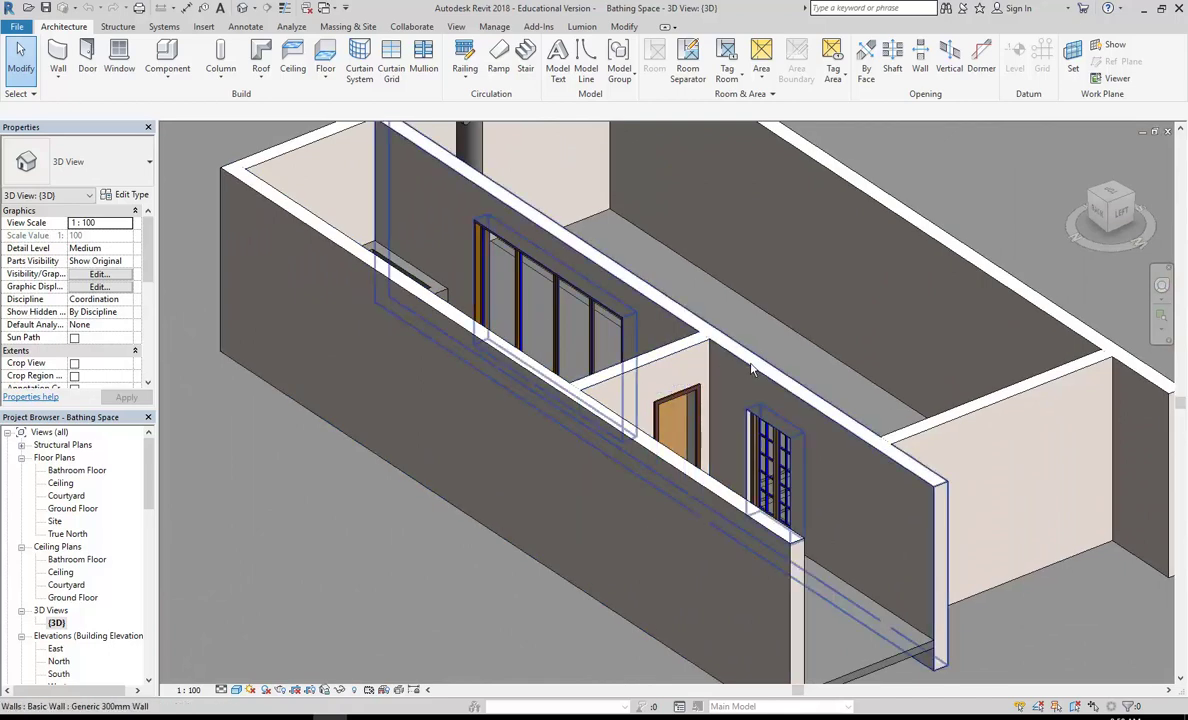
{"action": "middle_click_drag", "start_coordinate": [655, 333], "coordinate": [556, 400], "text": "shift"}
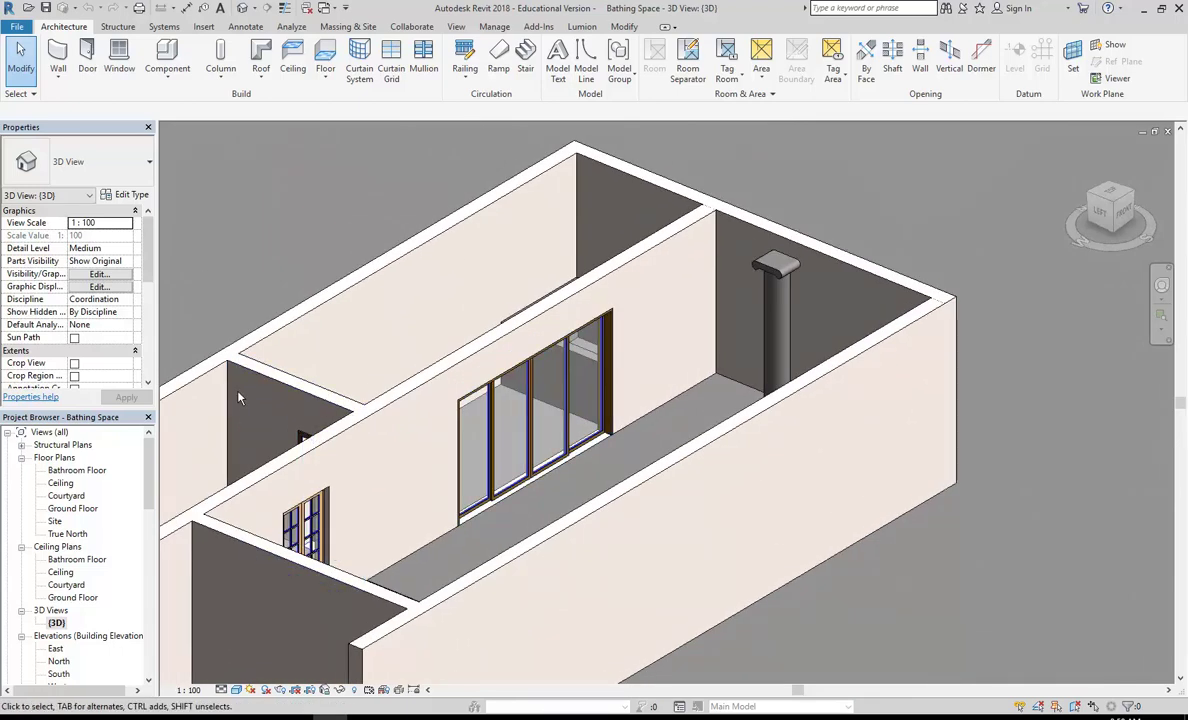
{"action": "middle_click_drag", "start_coordinate": [238, 398], "coordinate": [431, 429], "text": "shift"}
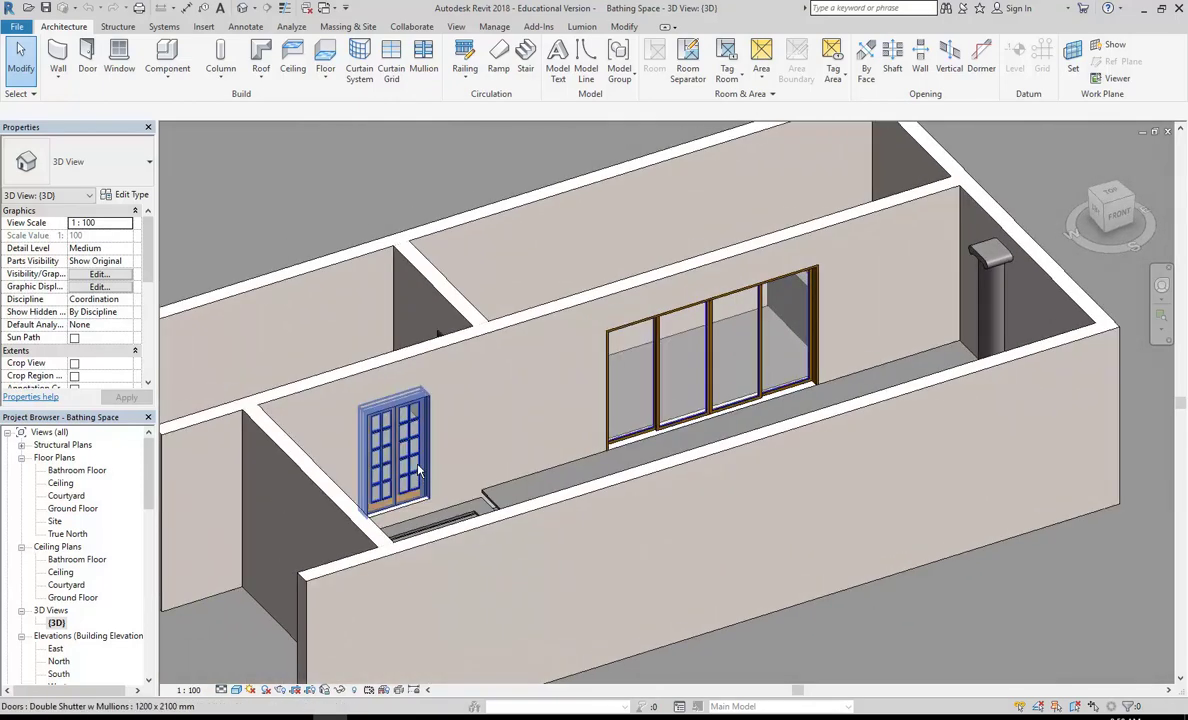
{"action": "scroll", "coordinate": [387, 430], "scroll_direction": "up", "scroll_amount": 3}
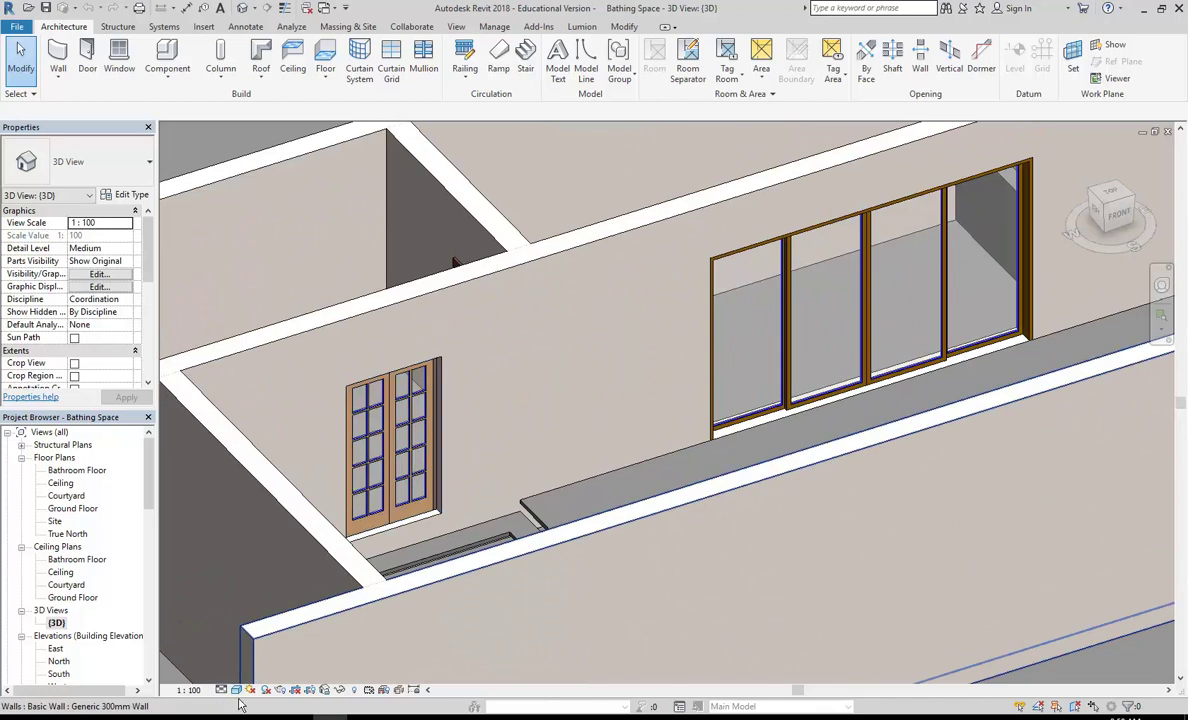
{"action": "left_click", "coordinate": [237, 690]}
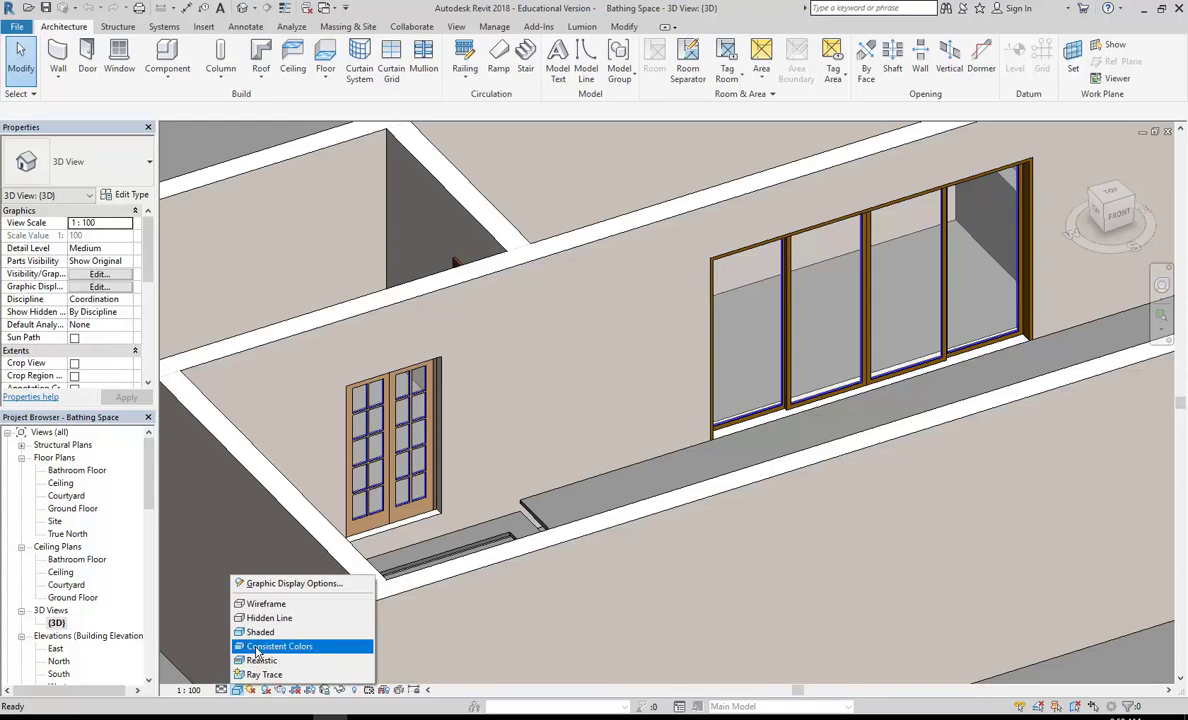
{"action": "left_click", "coordinate": [262, 646]}
{"action": "scroll", "coordinate": [370, 480], "scroll_direction": "up", "scroll_amount": 4}
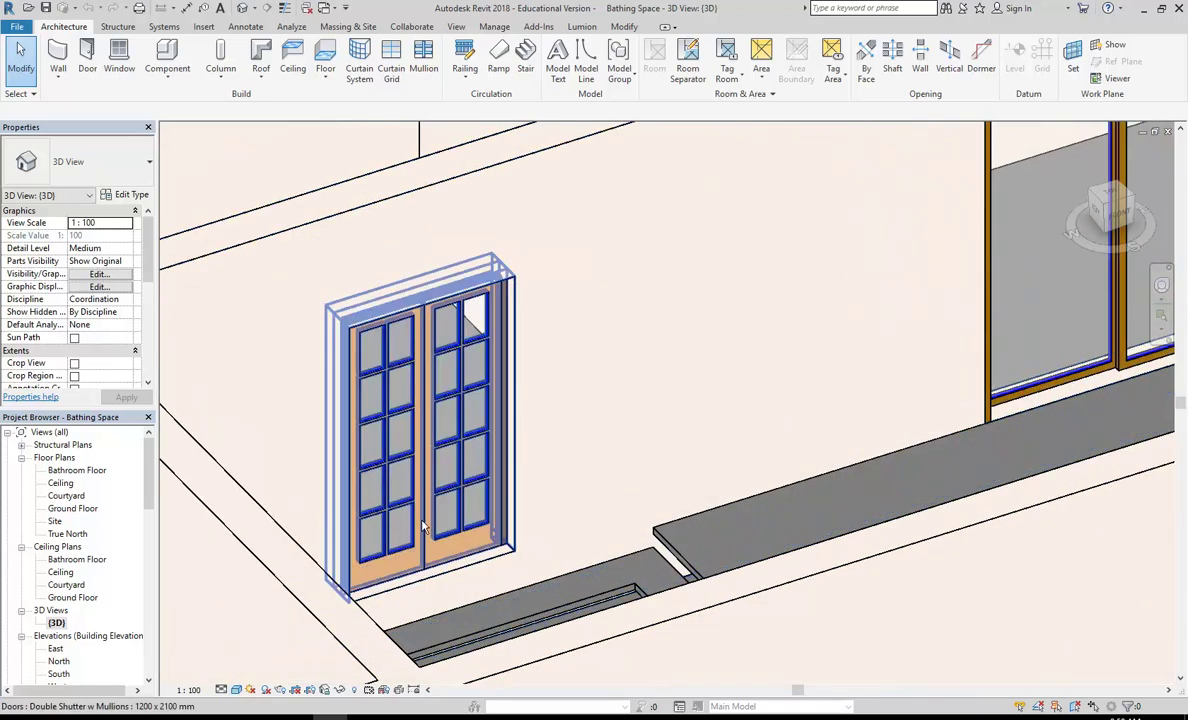
{"action": "scroll", "coordinate": [417, 524], "scroll_direction": "up", "scroll_amount": 6}
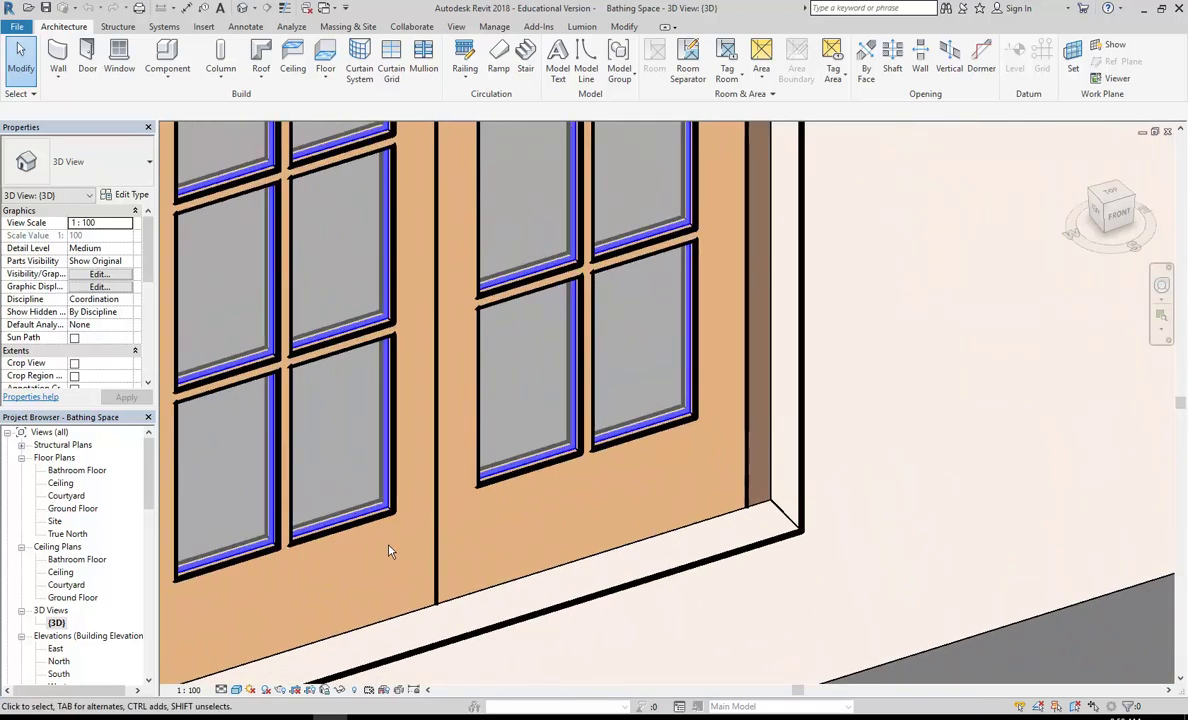
{"action": "scroll", "coordinate": [390, 551], "scroll_direction": "down", "scroll_amount": 5}
{"action": "scroll", "coordinate": [555, 392], "scroll_direction": "down", "scroll_amount": 4}
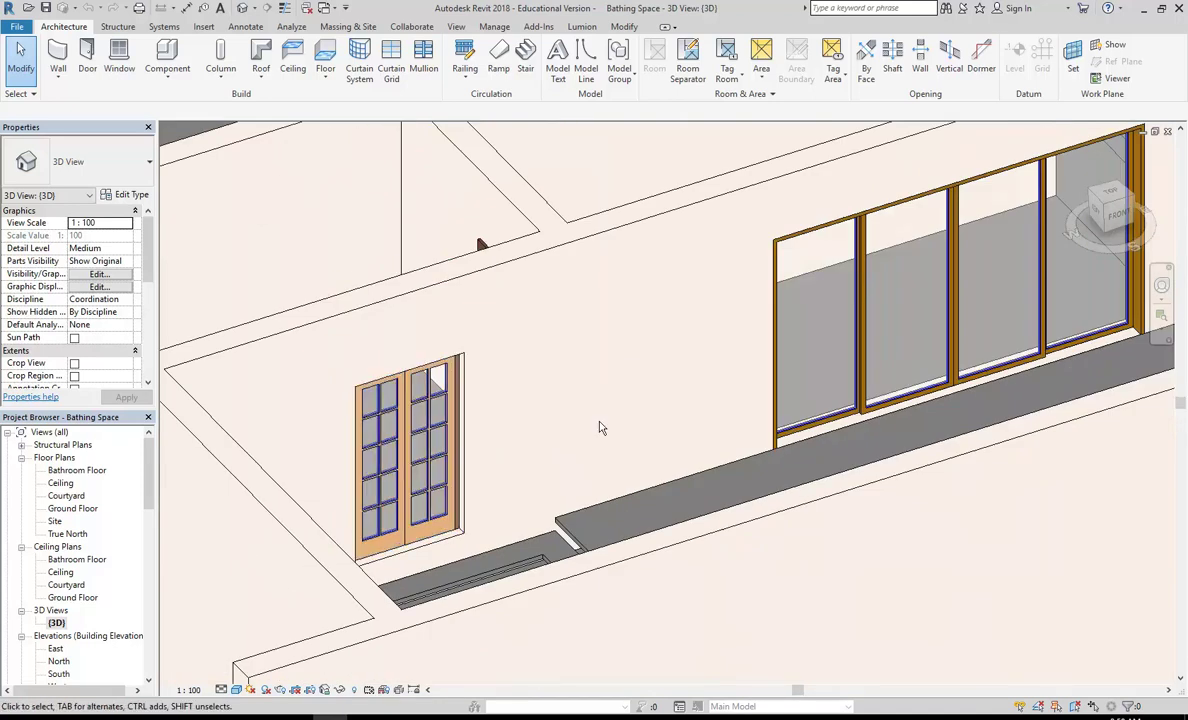
{"action": "scroll", "coordinate": [580, 450], "scroll_direction": "down", "scroll_amount": 2}
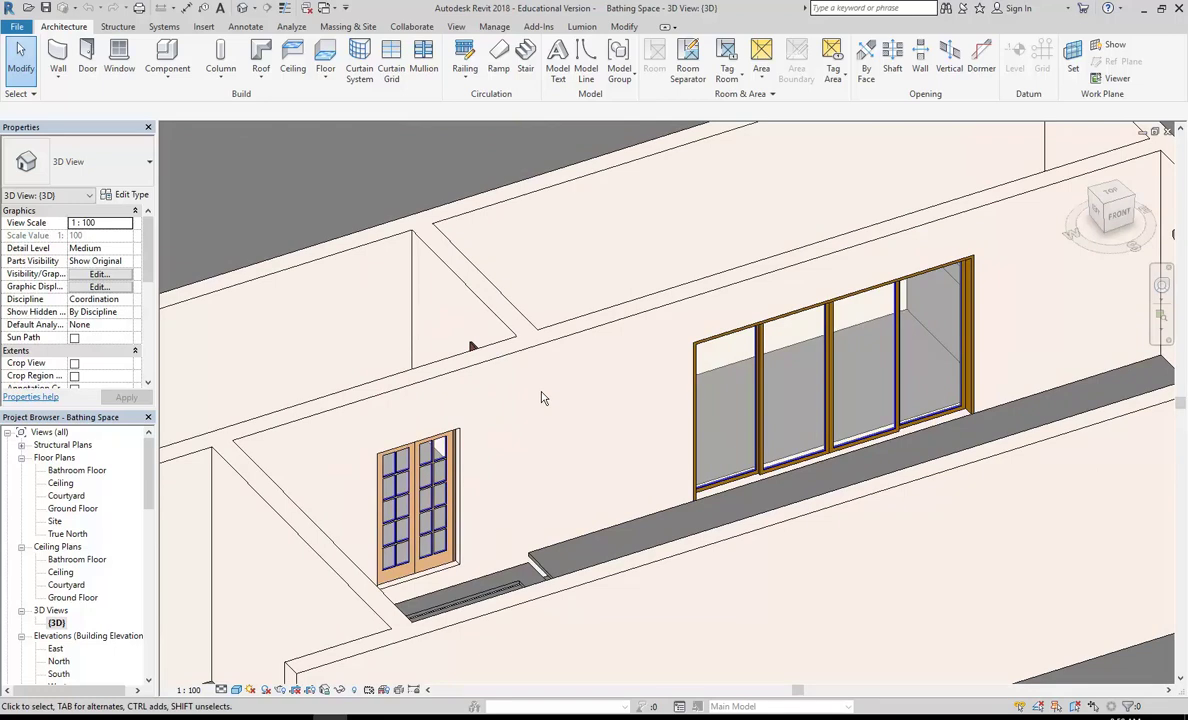
{"action": "left_click", "coordinate": [236, 690]}
{"action": "left_click", "coordinate": [250, 633]}
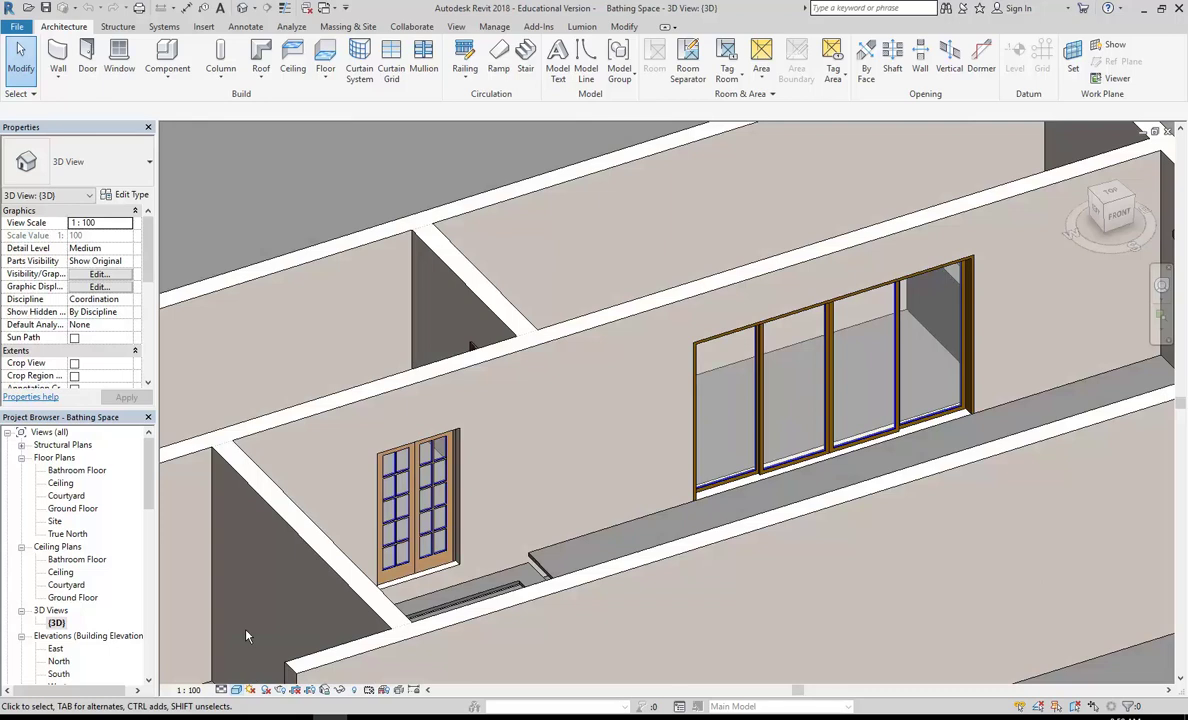
{"action": "left_click", "coordinate": [236, 690]}
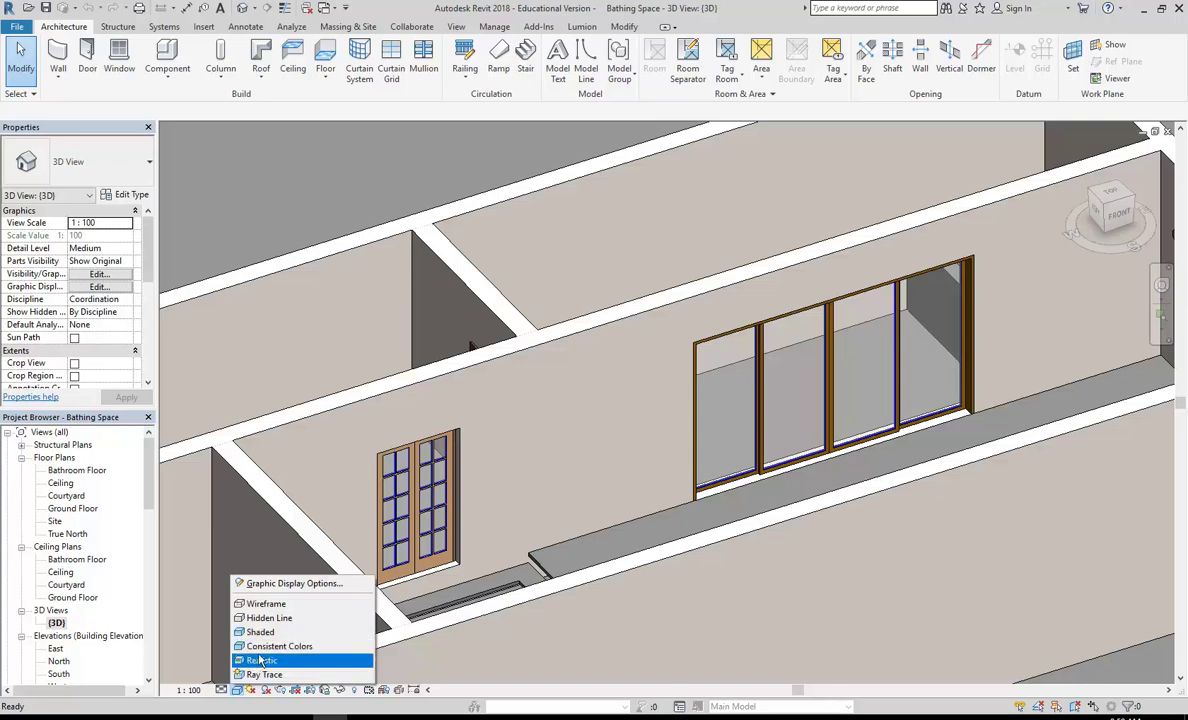
Step: Render the 3D view in Realistic style, zoom in, and select the double-shutter door
{"action": "left_click", "coordinate": [258, 662]}
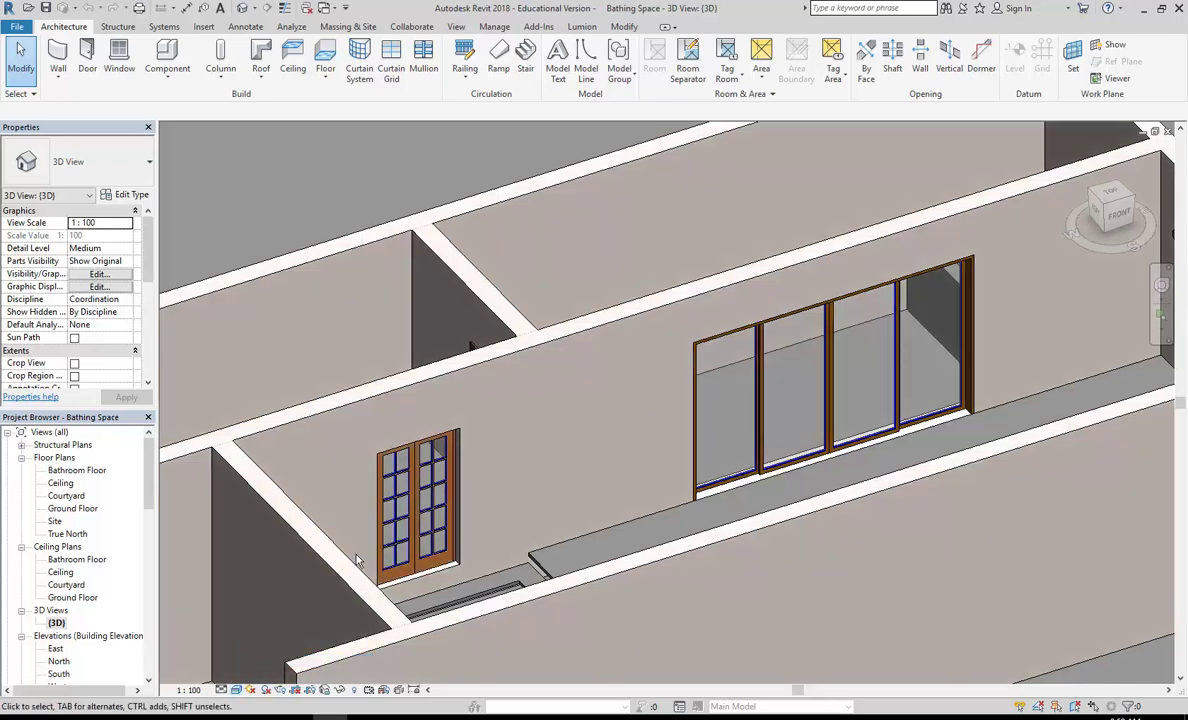
{"action": "scroll", "coordinate": [437, 578], "scroll_direction": "up", "scroll_amount": 10}
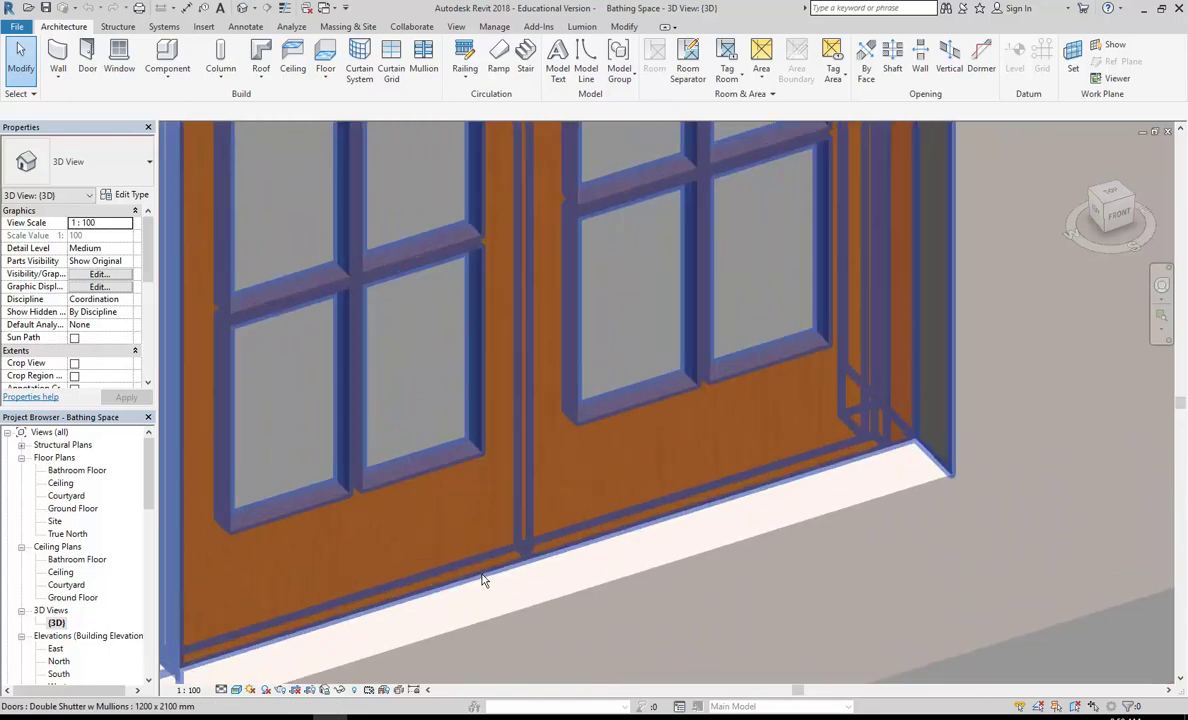
{"action": "scroll", "coordinate": [478, 574], "scroll_direction": "up", "scroll_amount": 3}
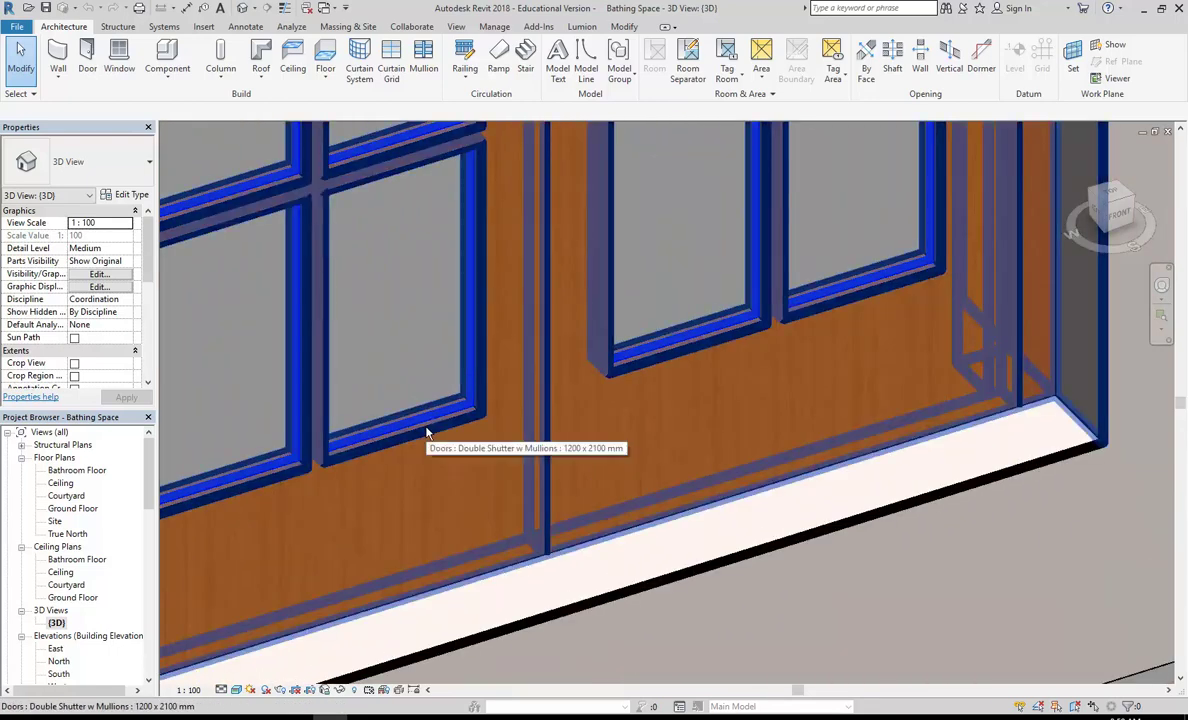
{"action": "scroll", "coordinate": [418, 357], "scroll_direction": "down", "scroll_amount": 3}
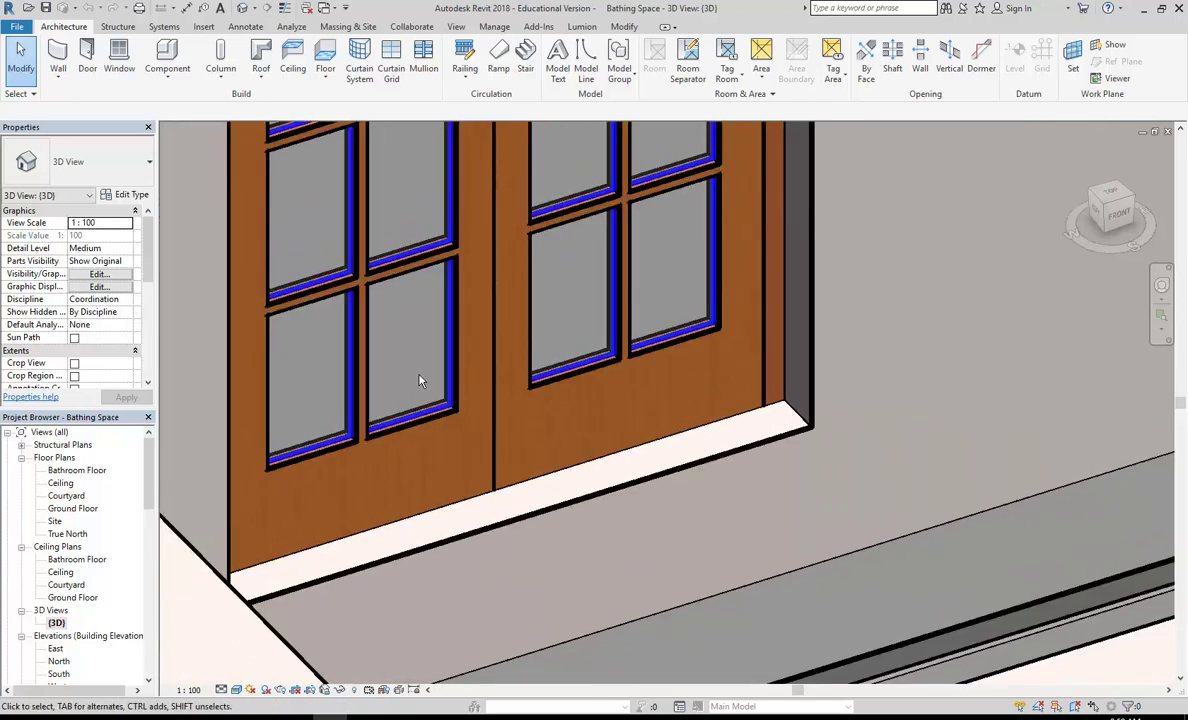
{"action": "scroll", "coordinate": [420, 381], "scroll_direction": "up", "scroll_amount": 2}
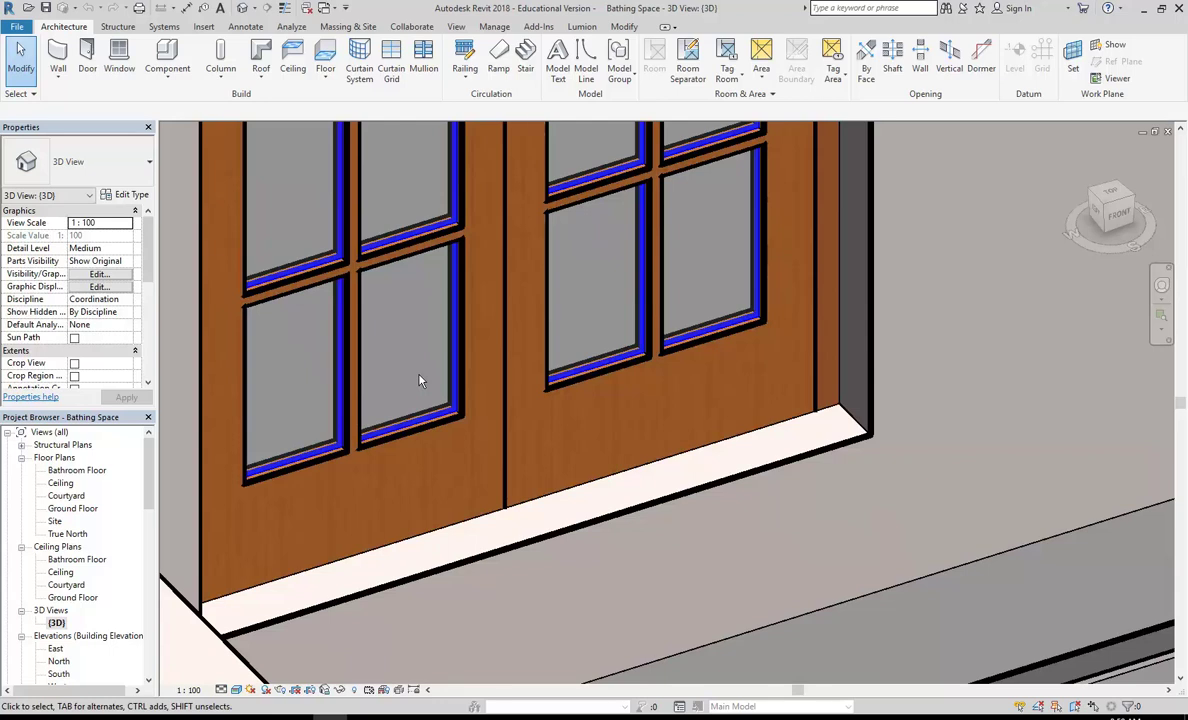
{"action": "left_click", "coordinate": [421, 437]}
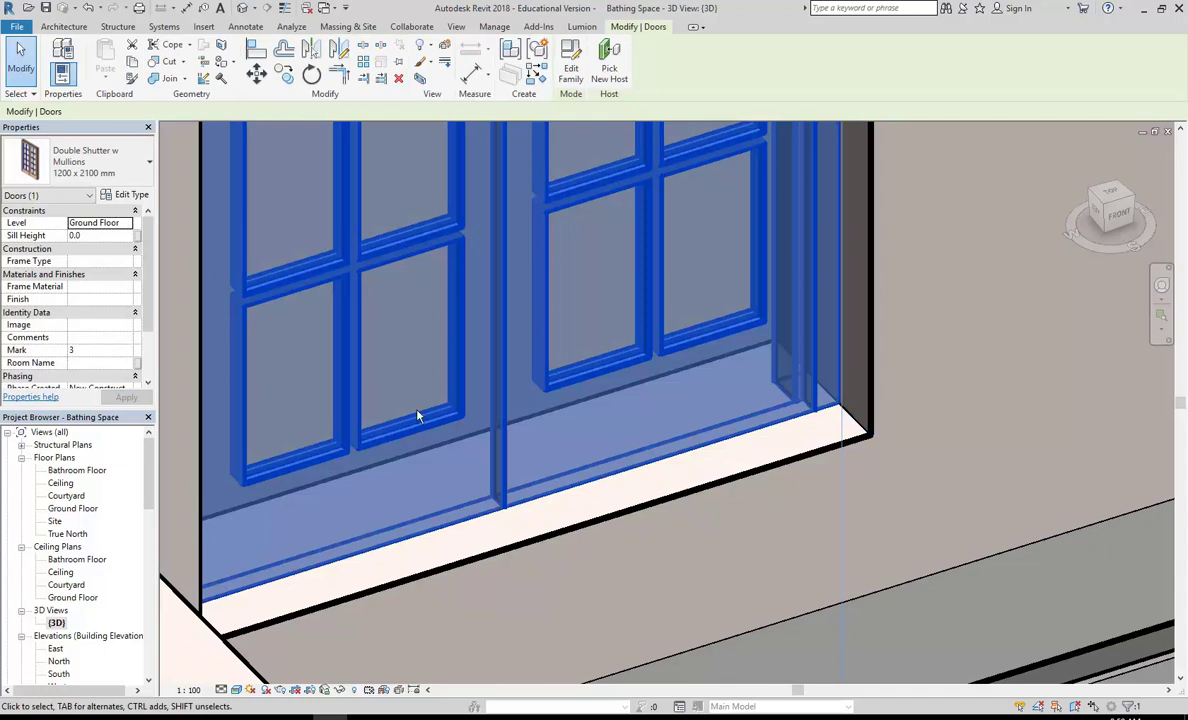
Step: In Double Shutter w Mullions type properties, inspect the shutter, glass panel and frame material values
{"action": "left_click", "coordinate": [127, 196]}
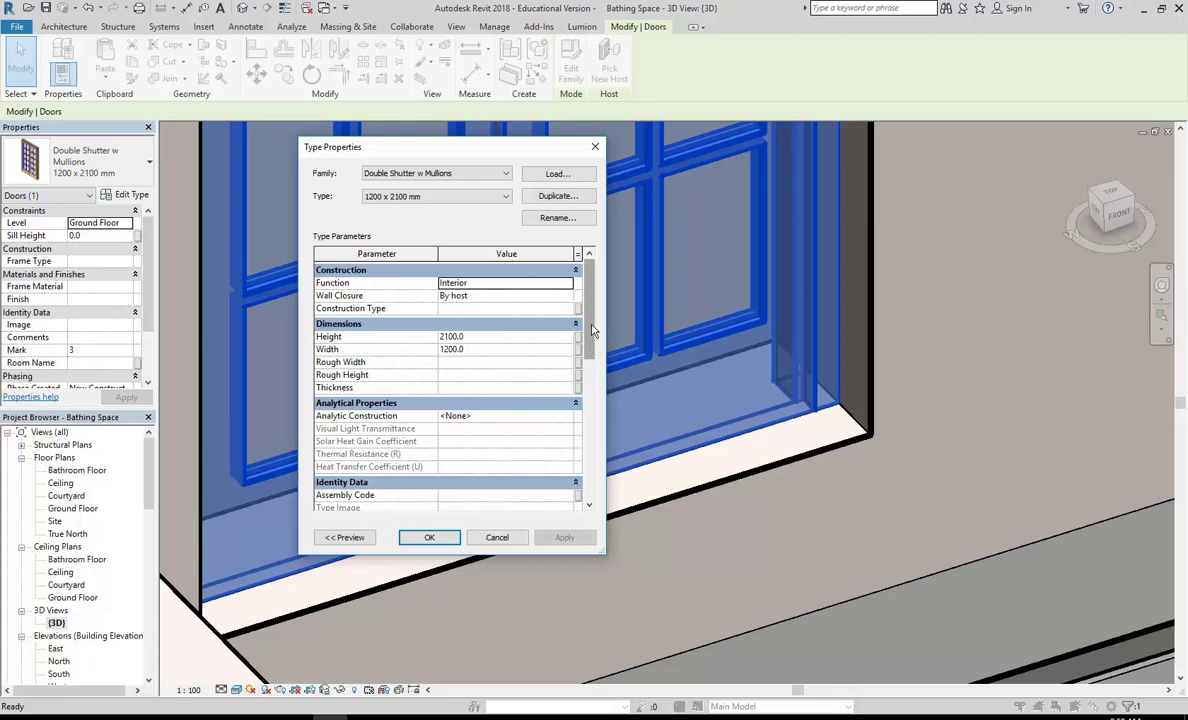
{"action": "left_click_drag", "start_coordinate": [589, 270], "coordinate": [592, 418]}
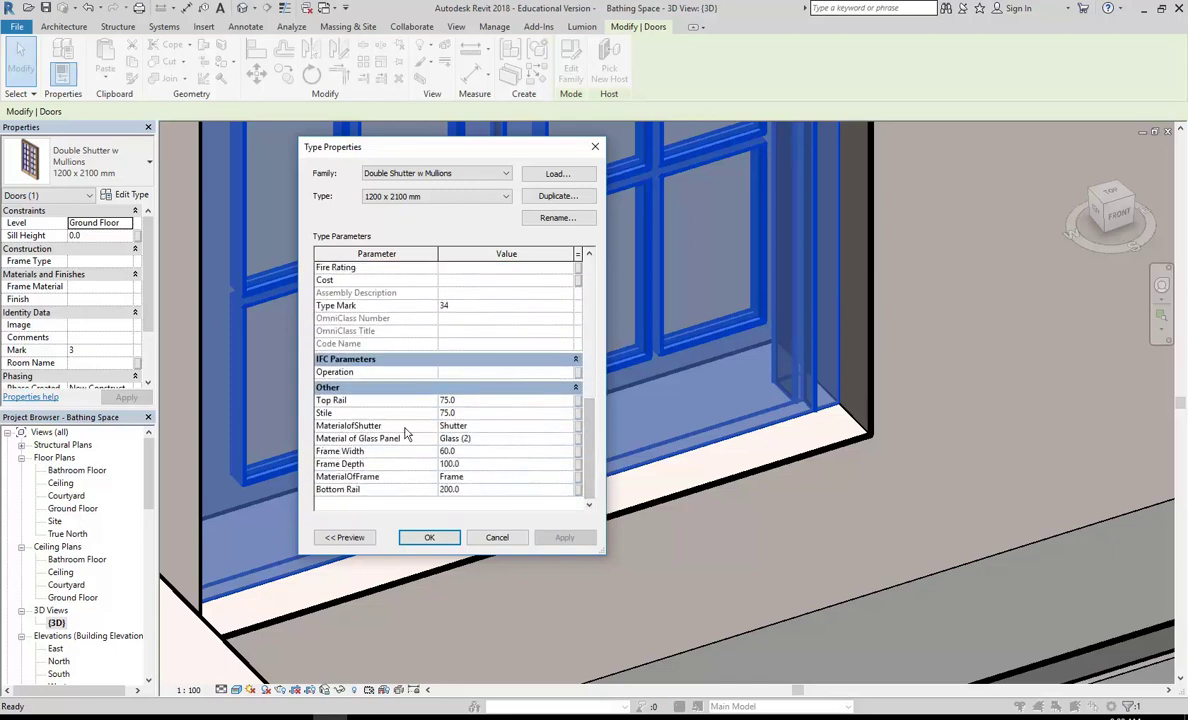
{"action": "left_click", "coordinate": [495, 427]}
{"action": "left_click", "coordinate": [493, 438]}
{"action": "left_click", "coordinate": [492, 477]}
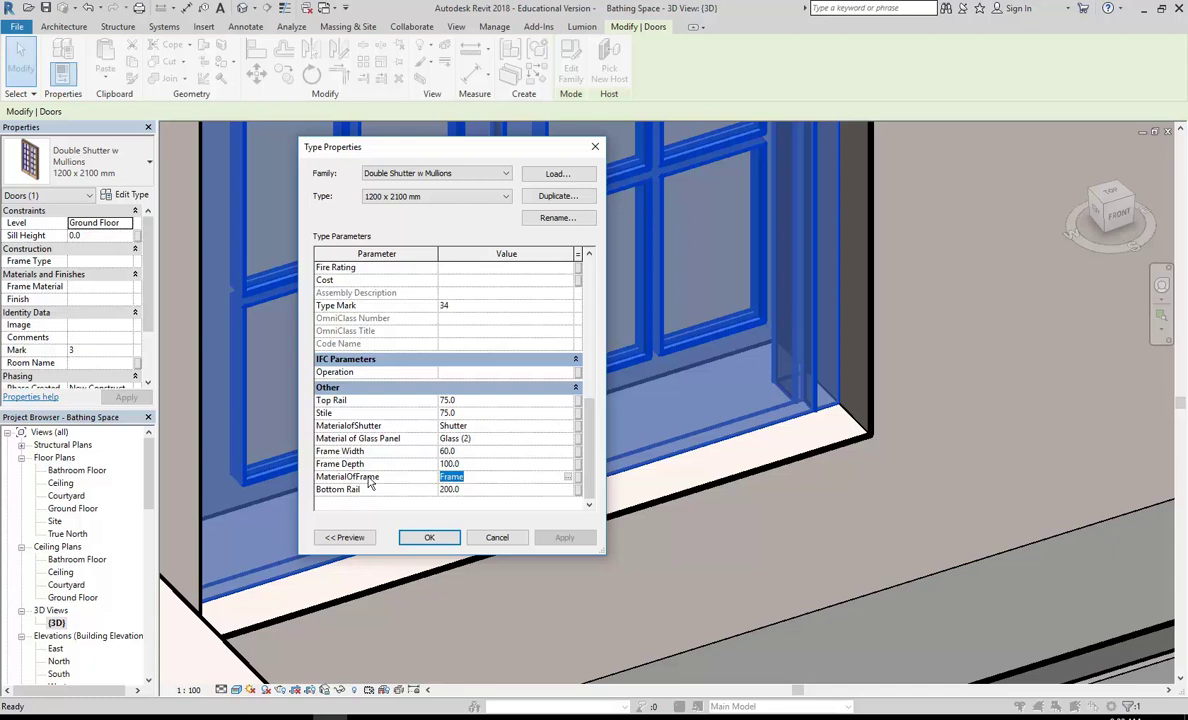
{"action": "left_click", "coordinate": [471, 477]}
{"action": "left_click", "coordinate": [458, 425]}
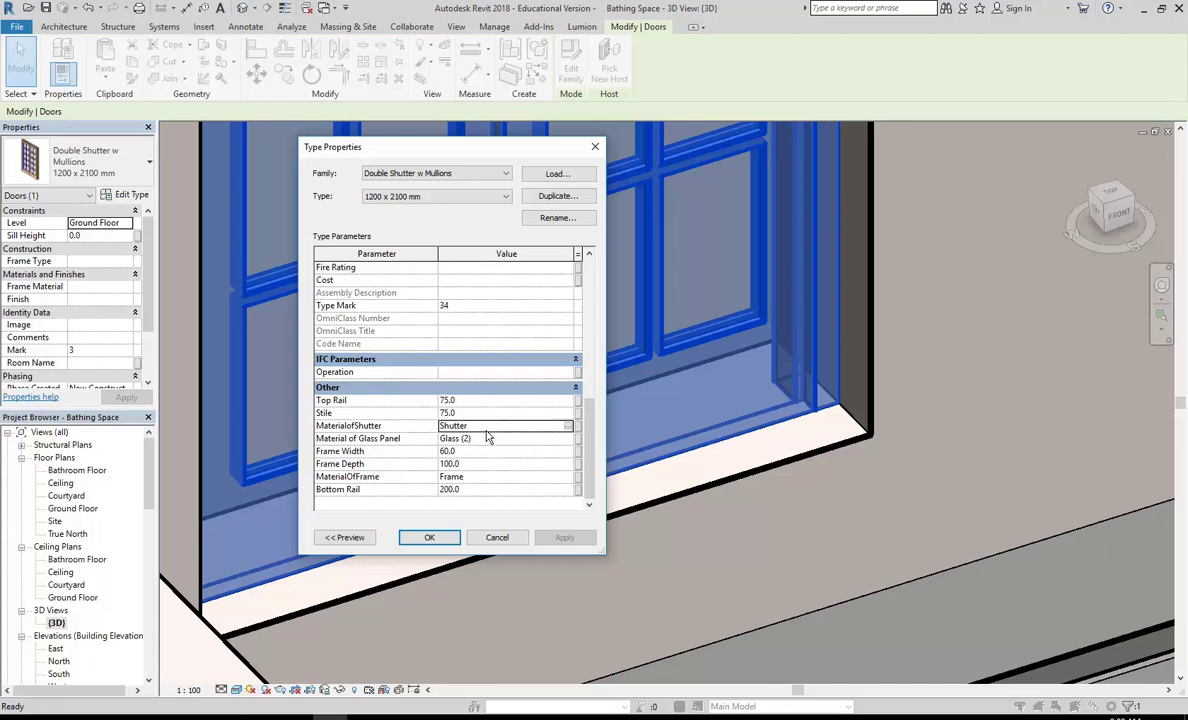
{"action": "left_click", "coordinate": [490, 476]}
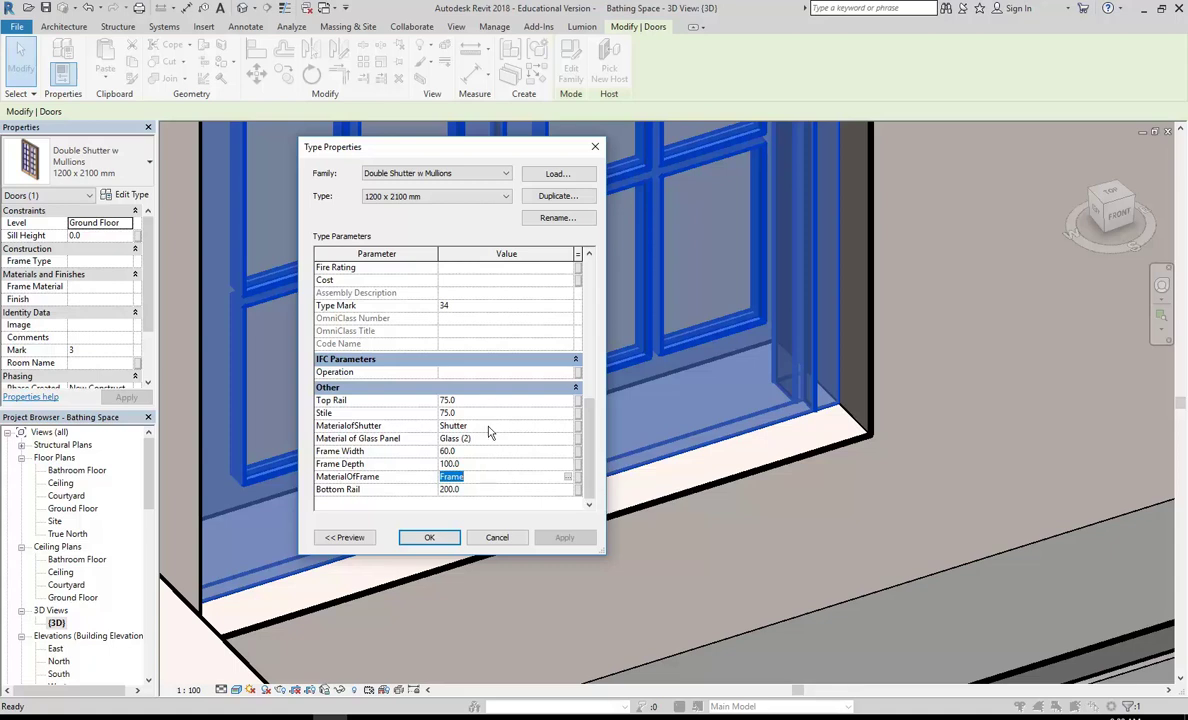
{"action": "left_click", "coordinate": [462, 477]}
Step: Open the Frame material in the Material Browser and compare its Graphics and teak Appearance settings
{"action": "left_click", "coordinate": [568, 479]}
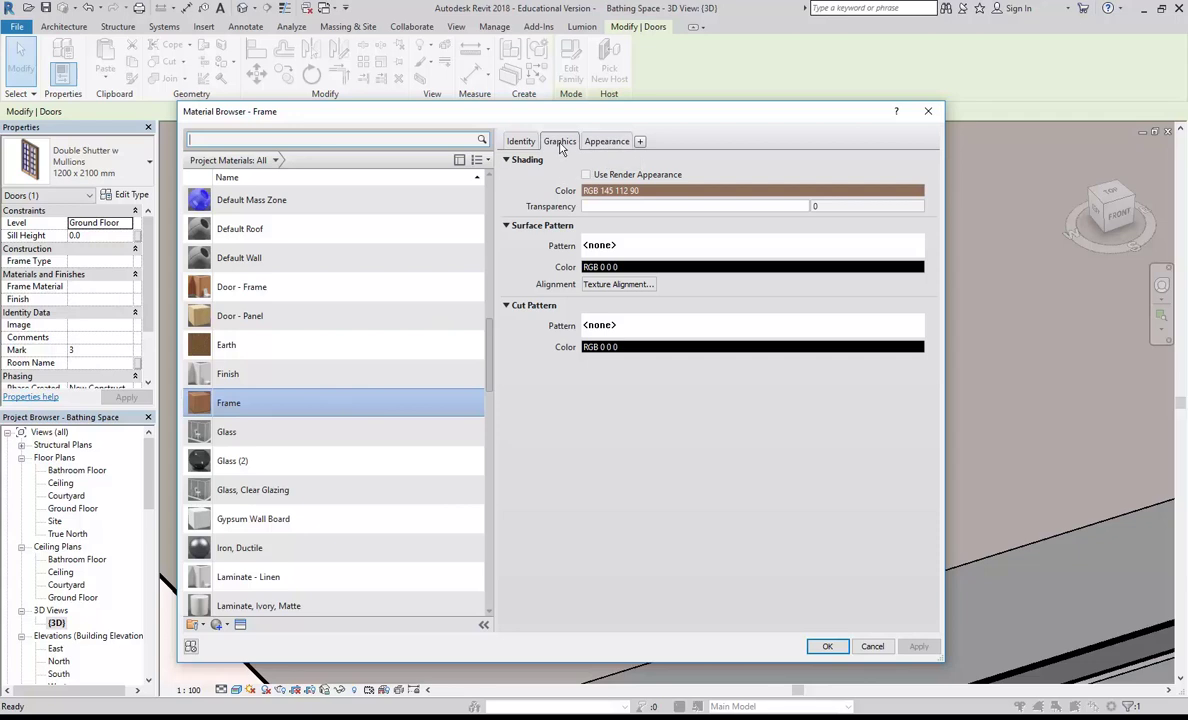
{"action": "left_click", "coordinate": [606, 143]}
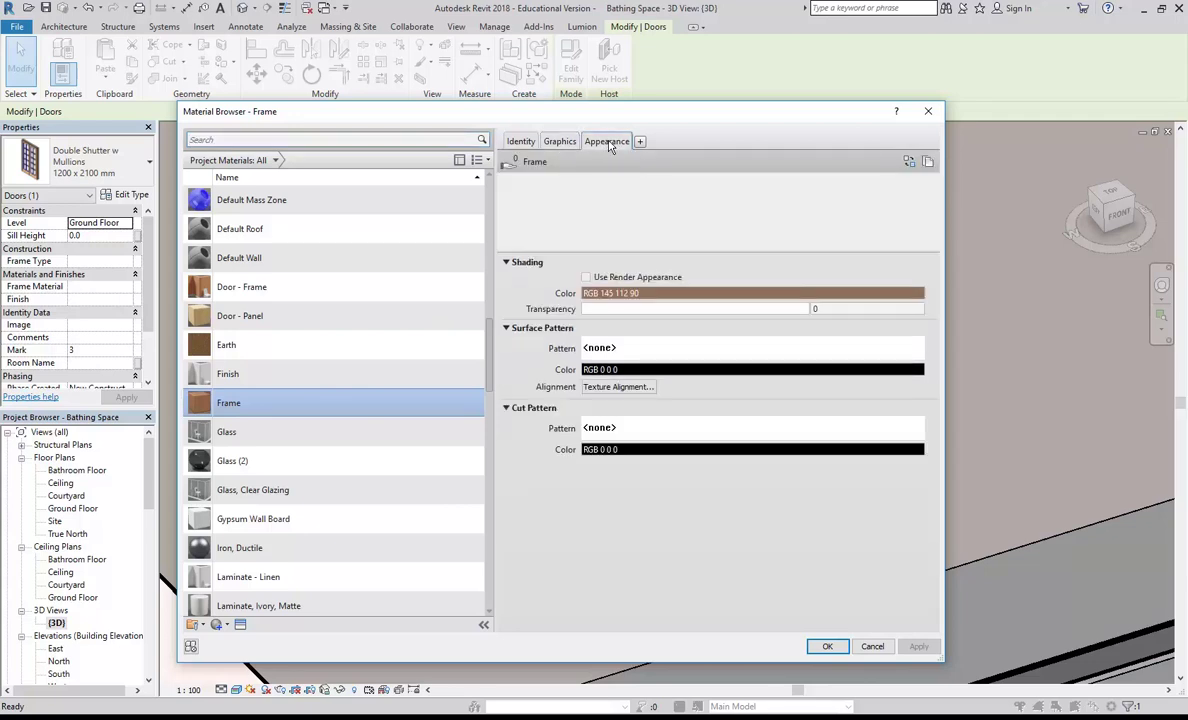
{"action": "left_click", "coordinate": [557, 142]}
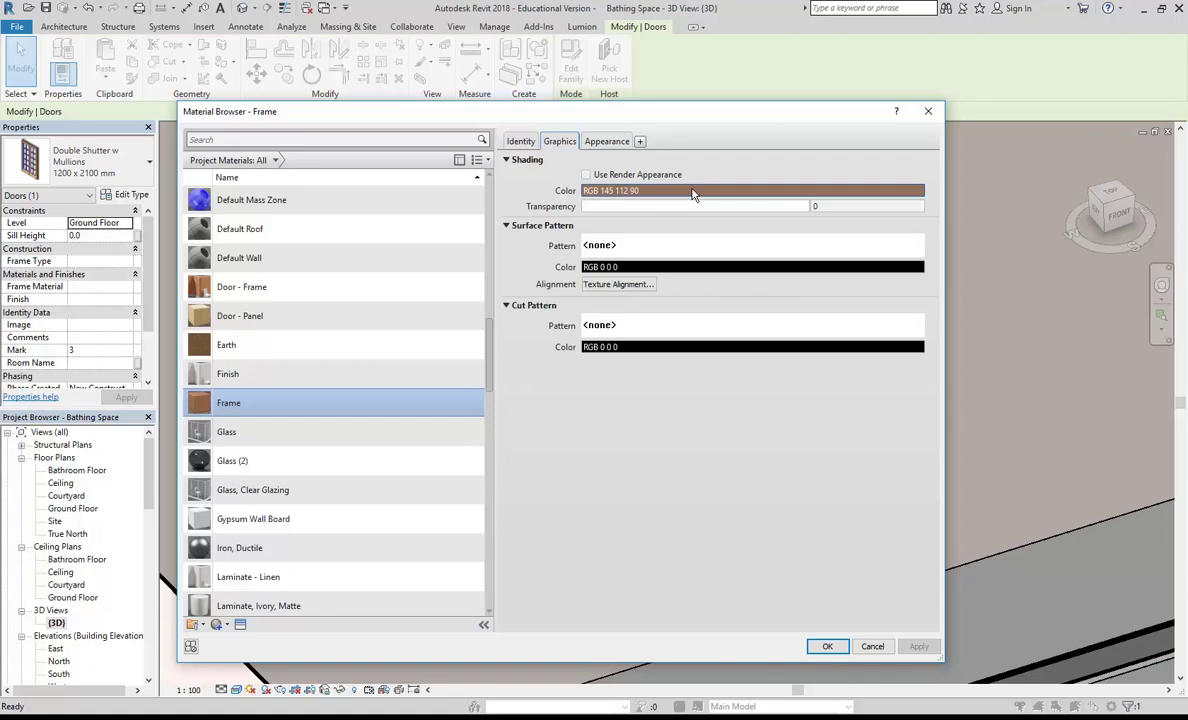
{"action": "left_click", "coordinate": [607, 142]}
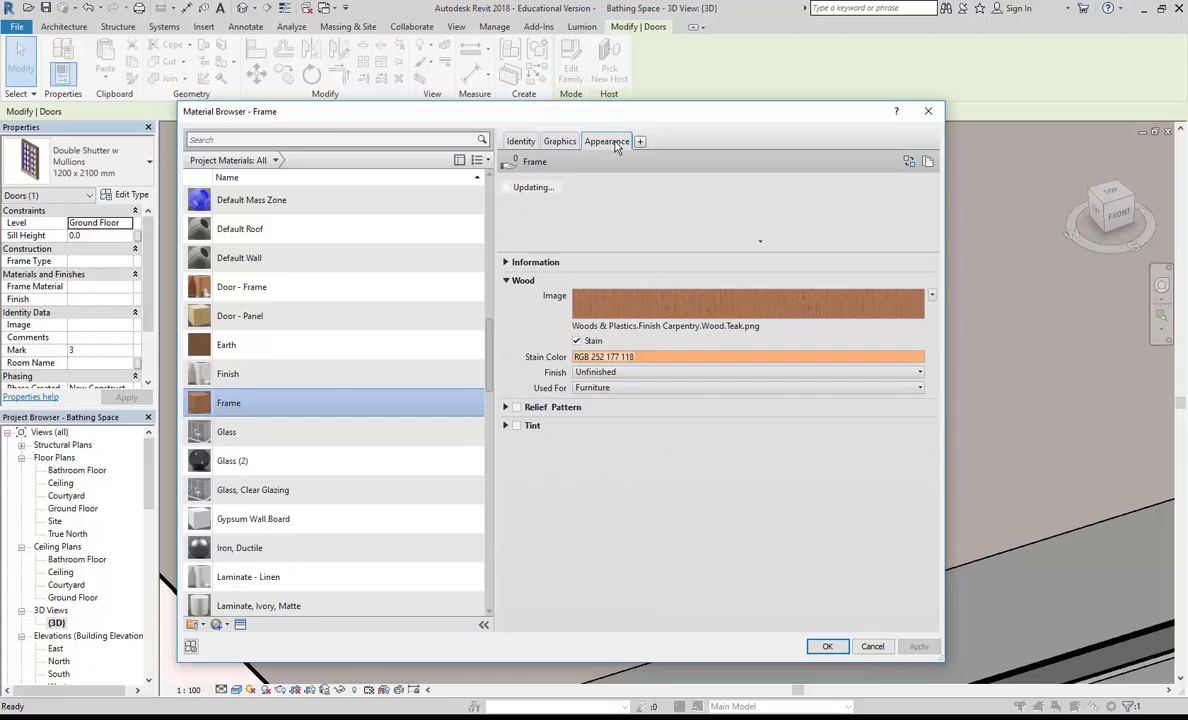
Step: Compare the Frame material's Graphics and Appearance tabs, then open the Select File dialog for the teak wood image
{"action": "mouse_move", "coordinate": [695, 314]}
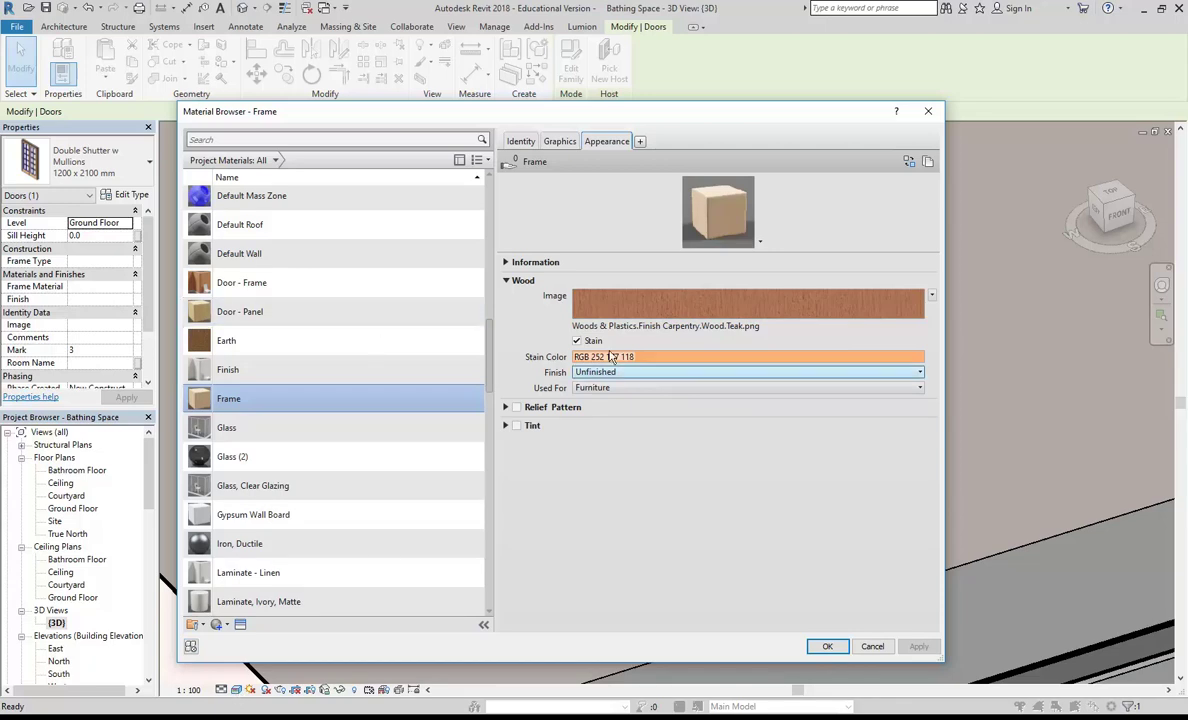
{"action": "left_click", "coordinate": [559, 141]}
{"action": "left_click", "coordinate": [604, 141]}
{"action": "left_click", "coordinate": [561, 142]}
{"action": "left_click", "coordinate": [607, 142]}
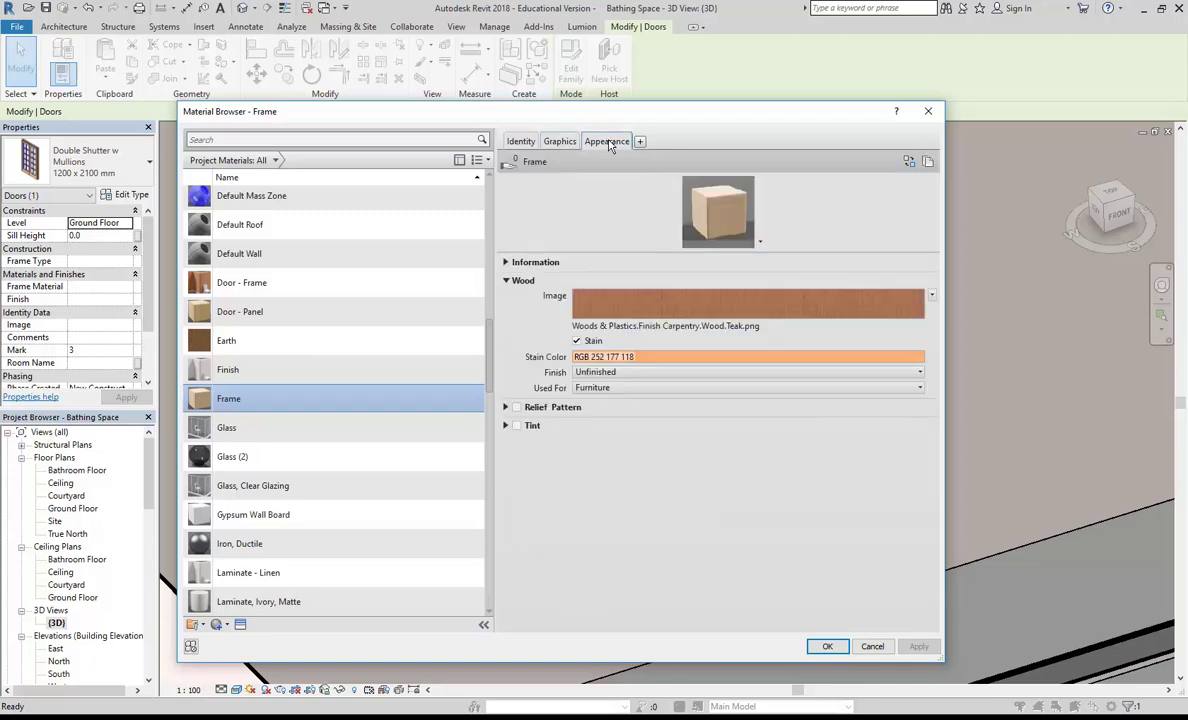
{"action": "left_click", "coordinate": [559, 141]}
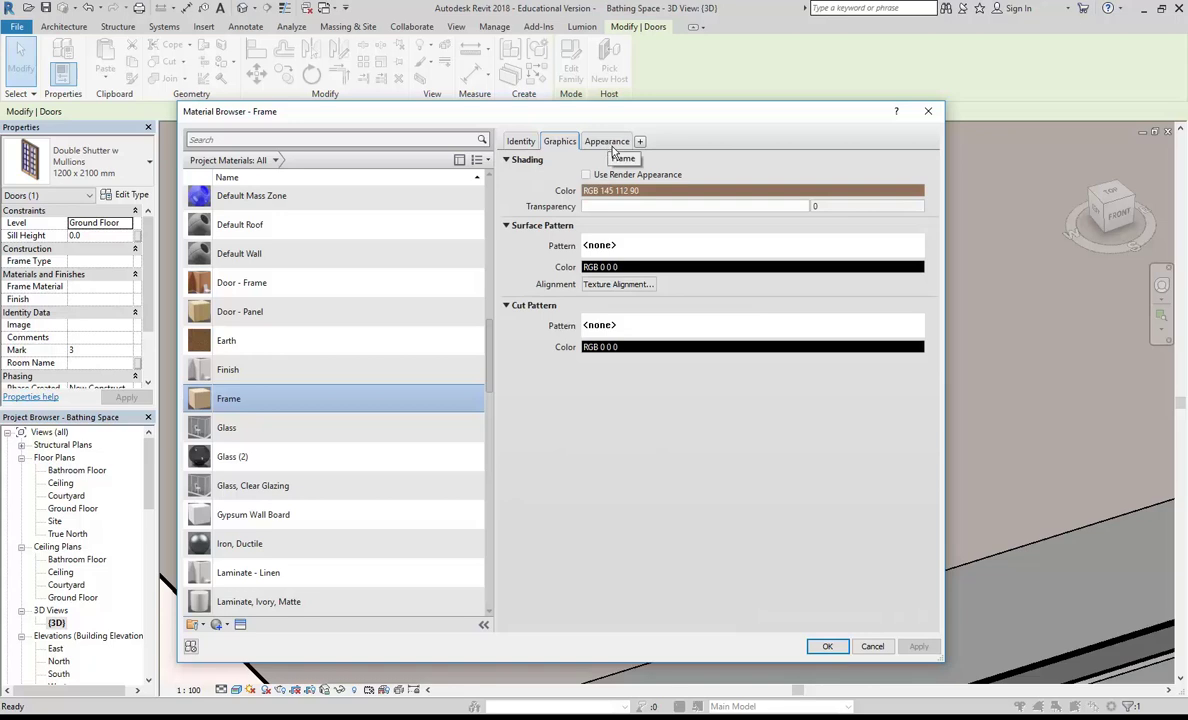
{"action": "left_click", "coordinate": [606, 144]}
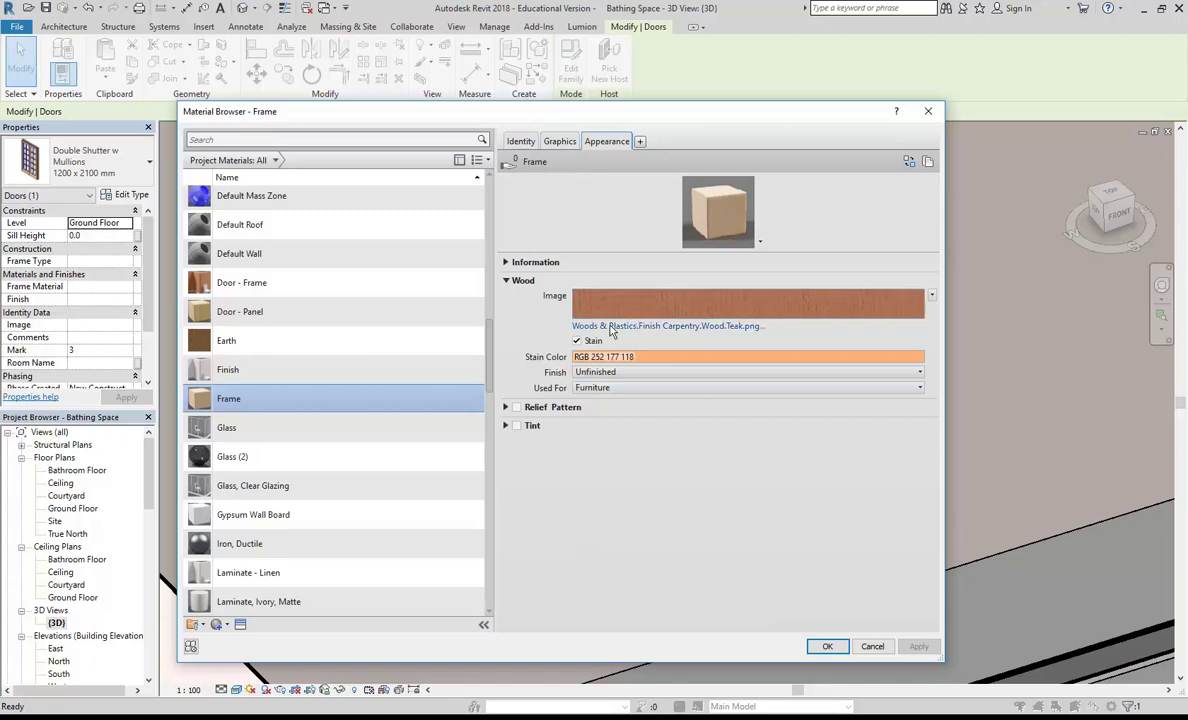
{"action": "left_click", "coordinate": [670, 326]}
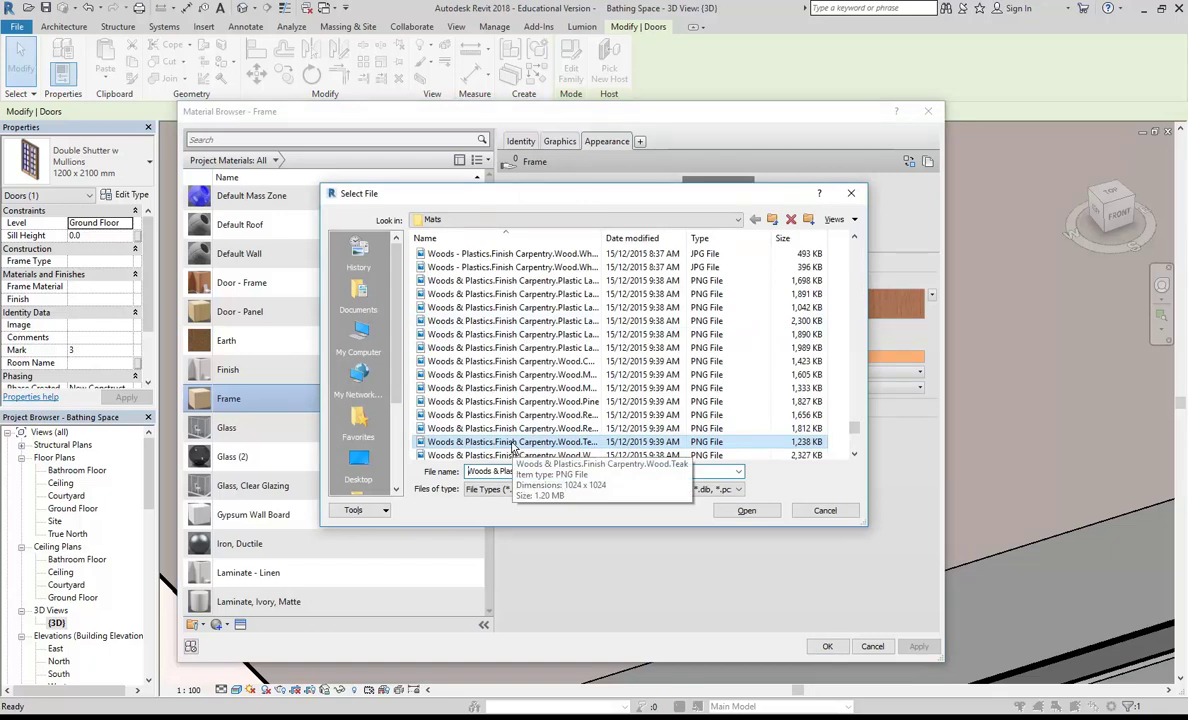
Step: Show the Mats textures as thumbnails in an enlarged Select File dialog, scrolled down to the Woods files
{"action": "left_click", "coordinate": [843, 220]}
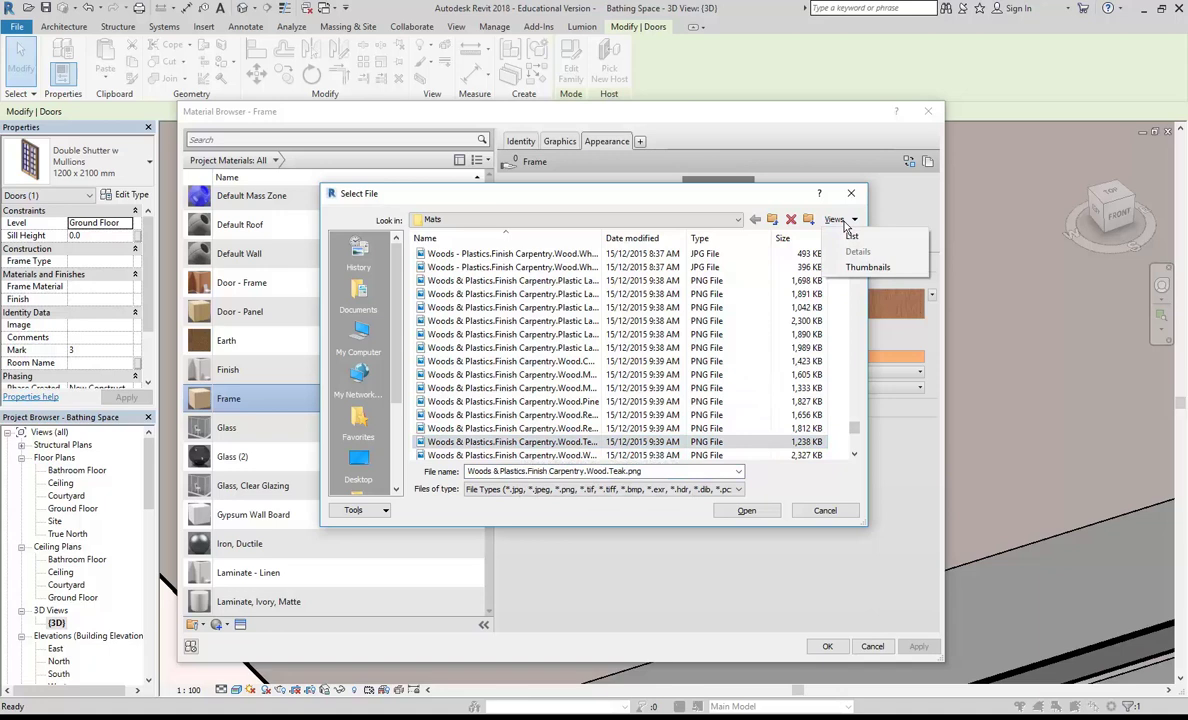
{"action": "left_click", "coordinate": [860, 267]}
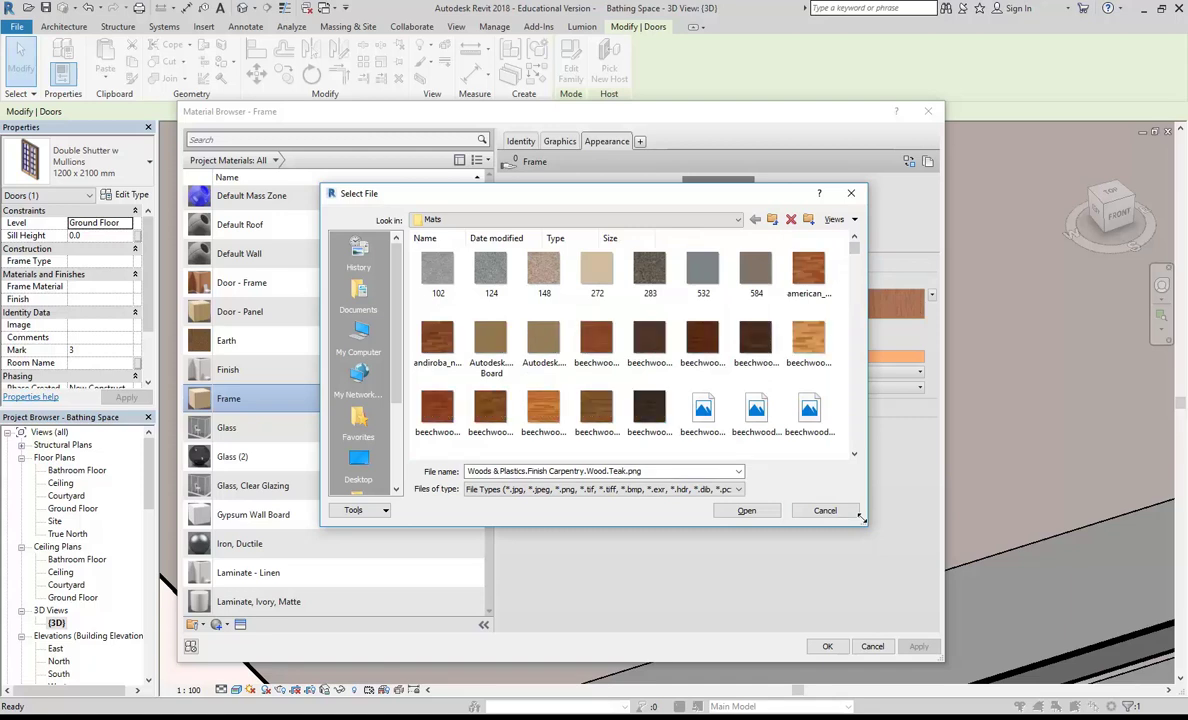
{"action": "left_click_drag", "start_coordinate": [861, 517], "coordinate": [1040, 645]}
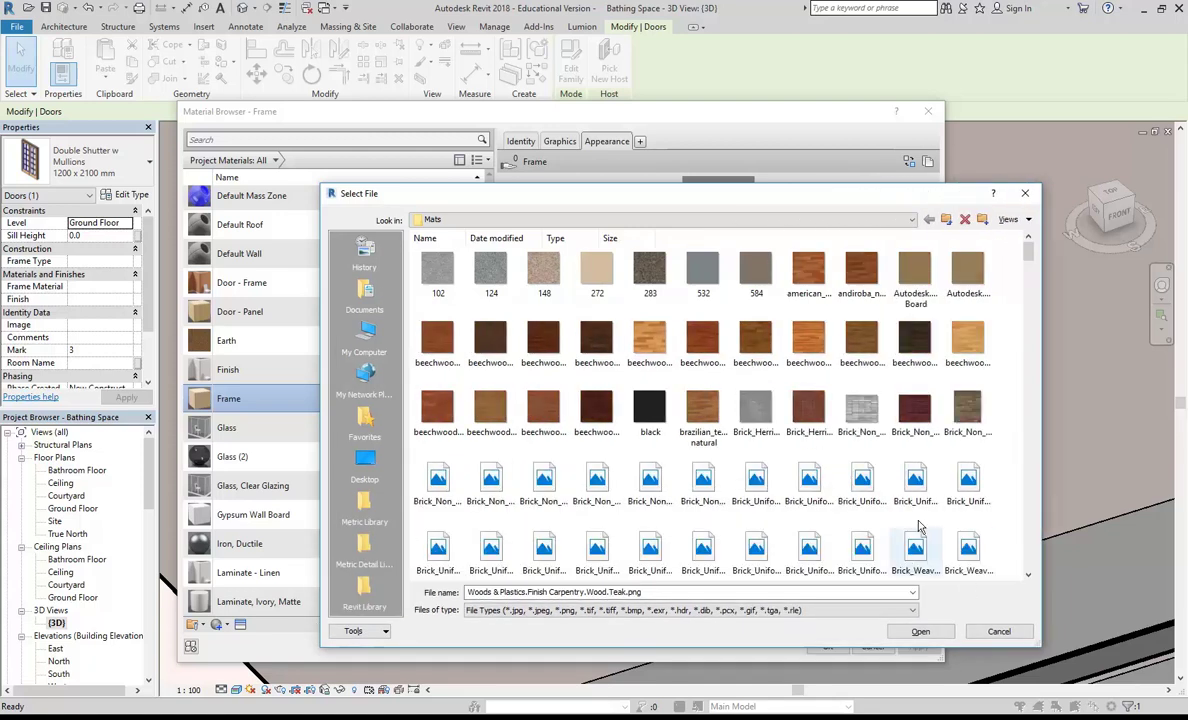
{"action": "scroll", "coordinate": [703, 436], "scroll_direction": "down", "scroll_amount": 15}
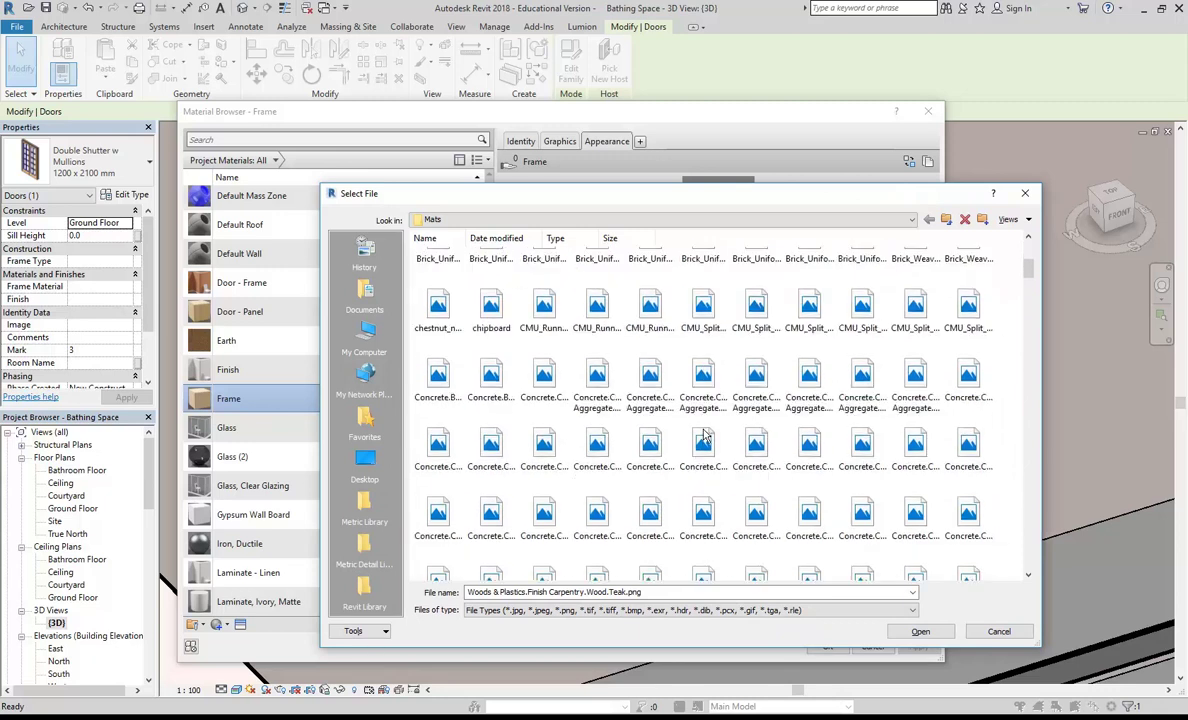
{"action": "scroll", "coordinate": [703, 436], "scroll_direction": "down", "scroll_amount": 15}
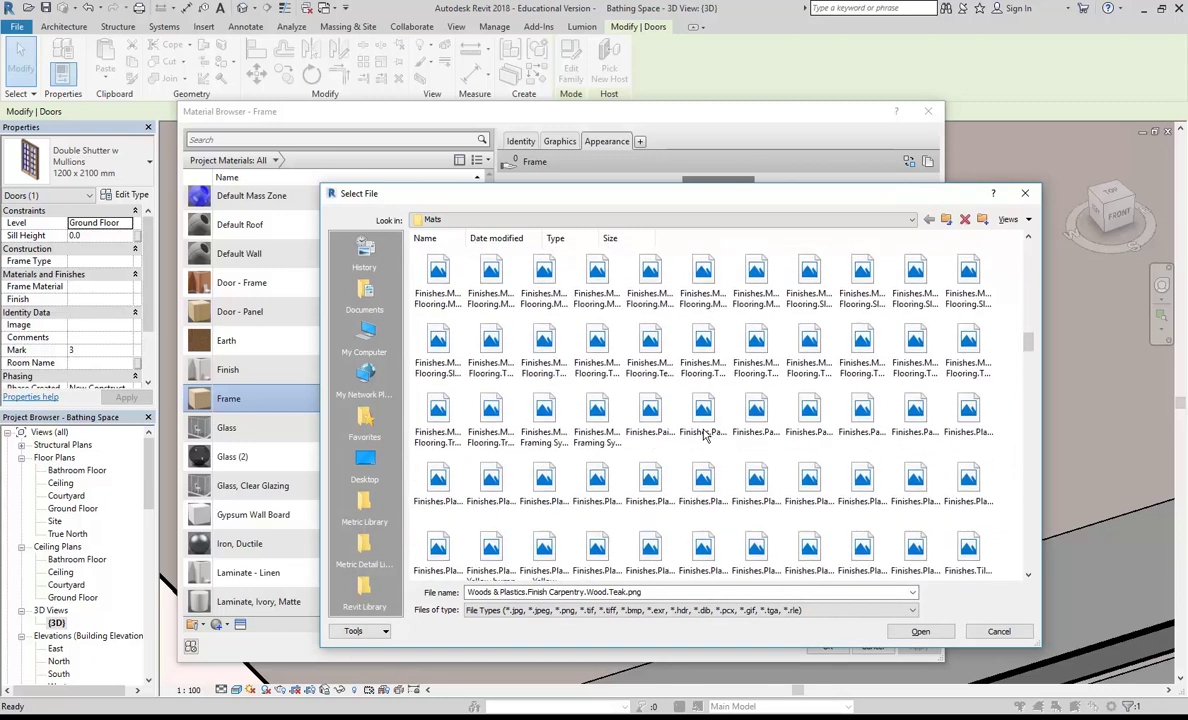
{"action": "scroll", "coordinate": [703, 436], "scroll_direction": "down", "scroll_amount": 10}
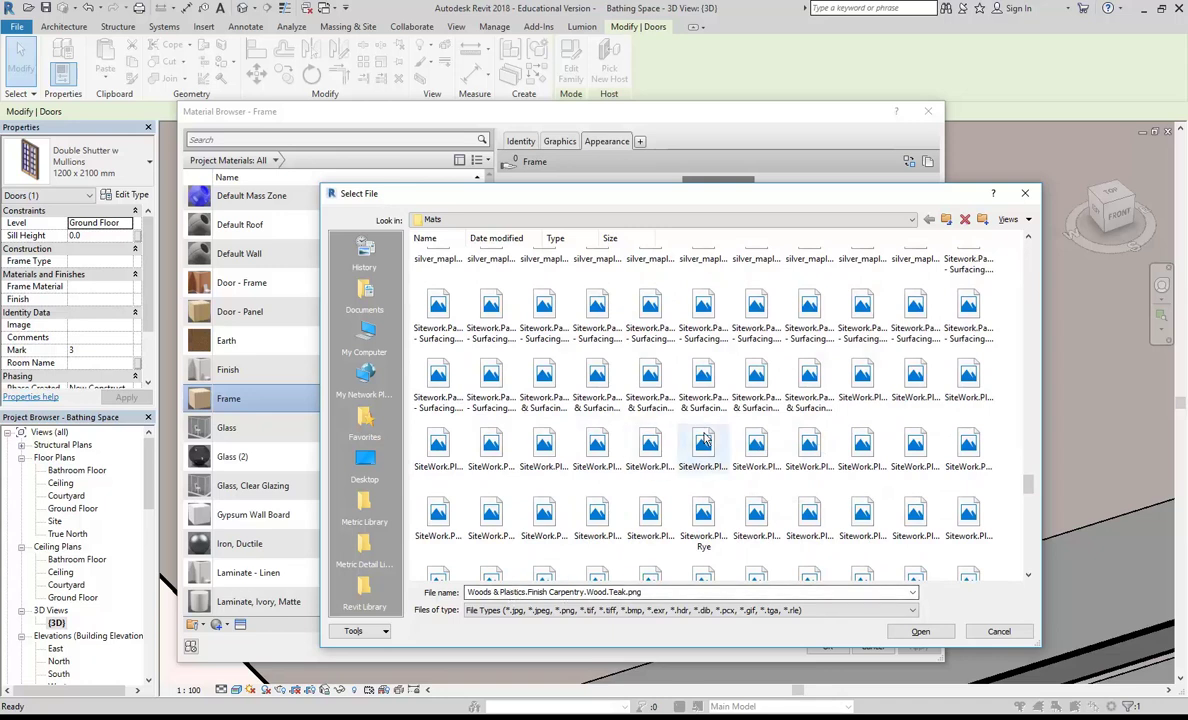
{"action": "scroll", "coordinate": [705, 437], "scroll_direction": "down", "scroll_amount": 10}
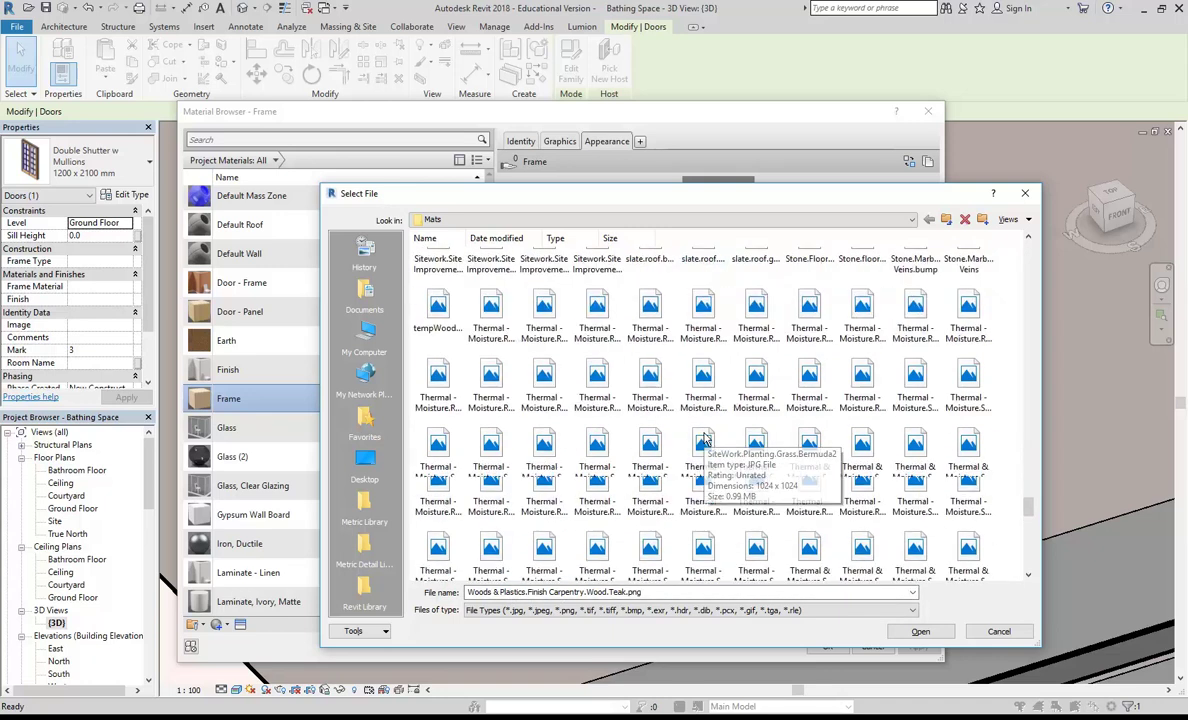
{"action": "scroll", "coordinate": [705, 437], "scroll_direction": "down", "scroll_amount": 1}
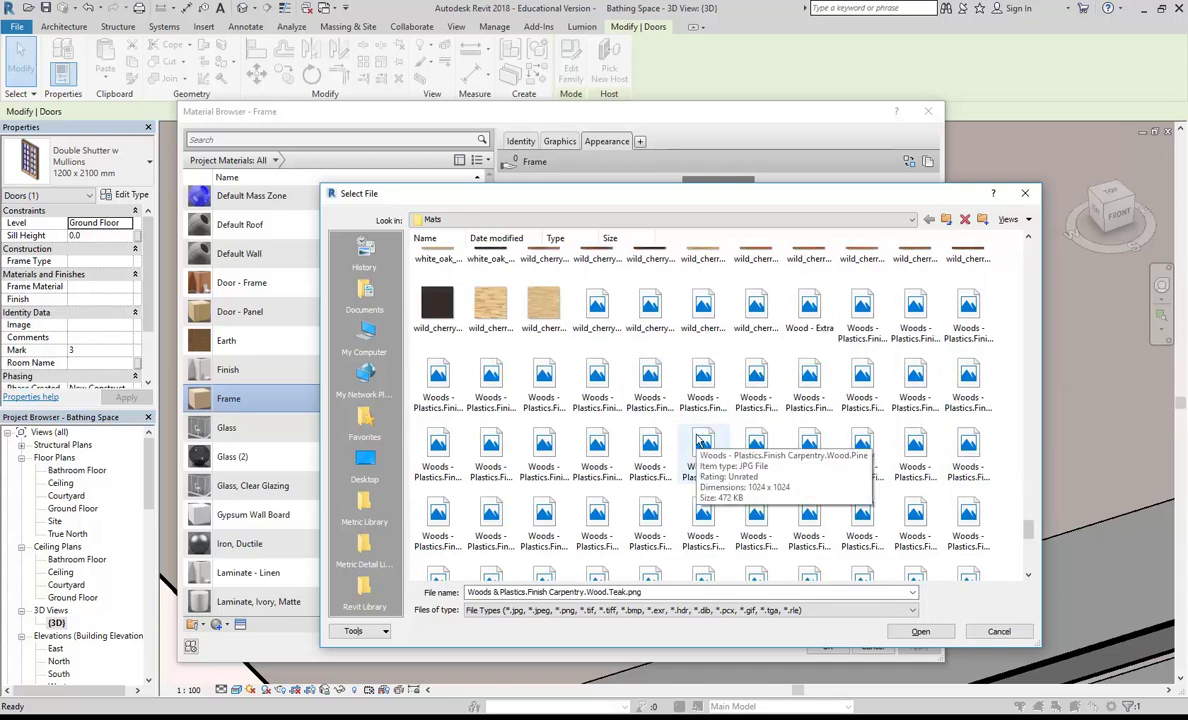
{"action": "scroll", "coordinate": [700, 440], "scroll_direction": "down", "scroll_amount": 3}
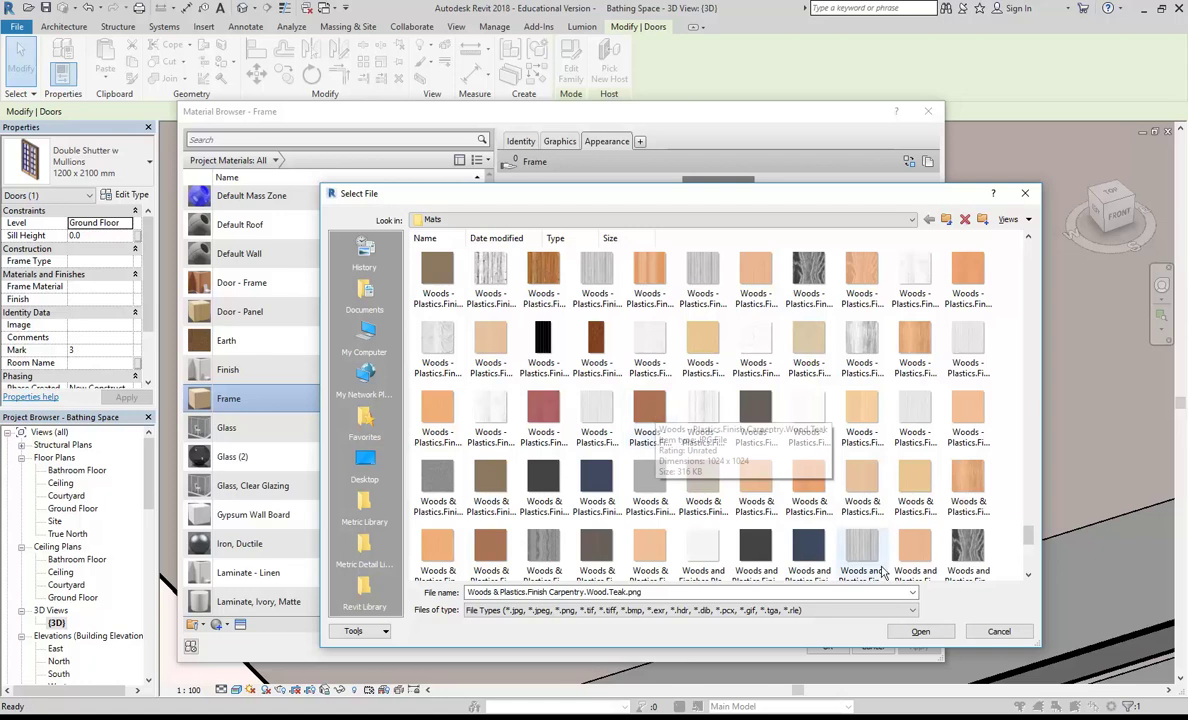
Step: Cancel the file picker, keeping Frame's Teak wood image, and review its Graphics shading settings
{"action": "left_click", "coordinate": [996, 629]}
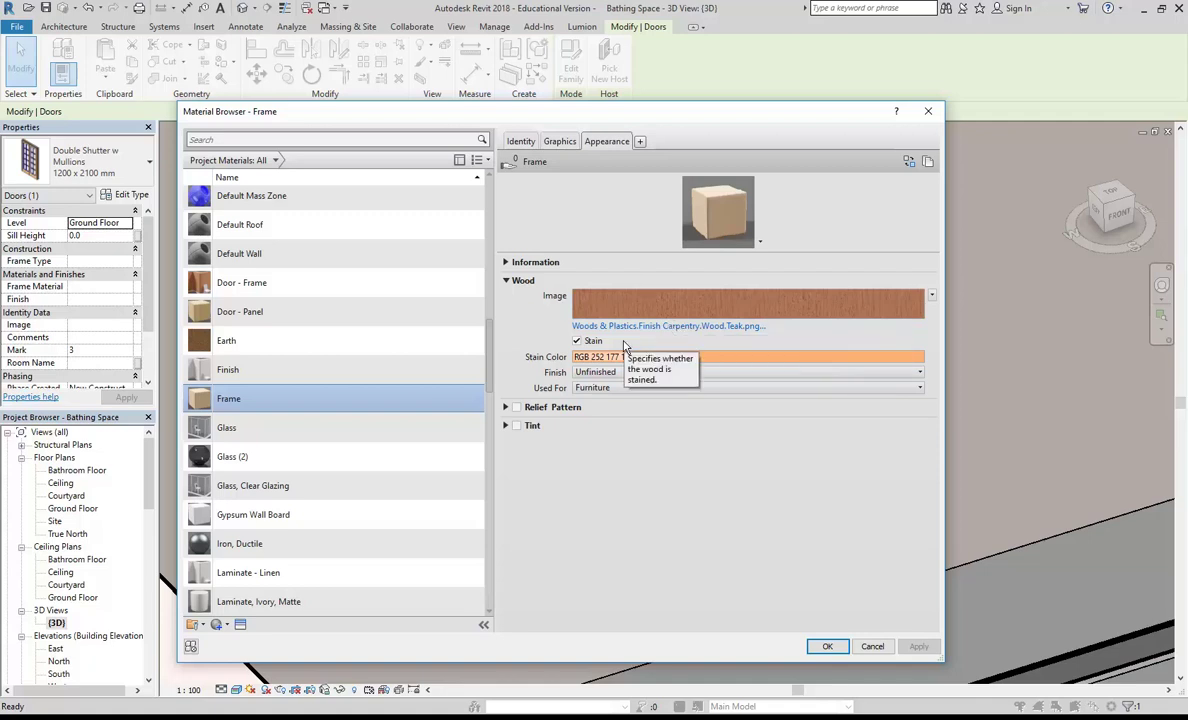
{"action": "left_click", "coordinate": [548, 142]}
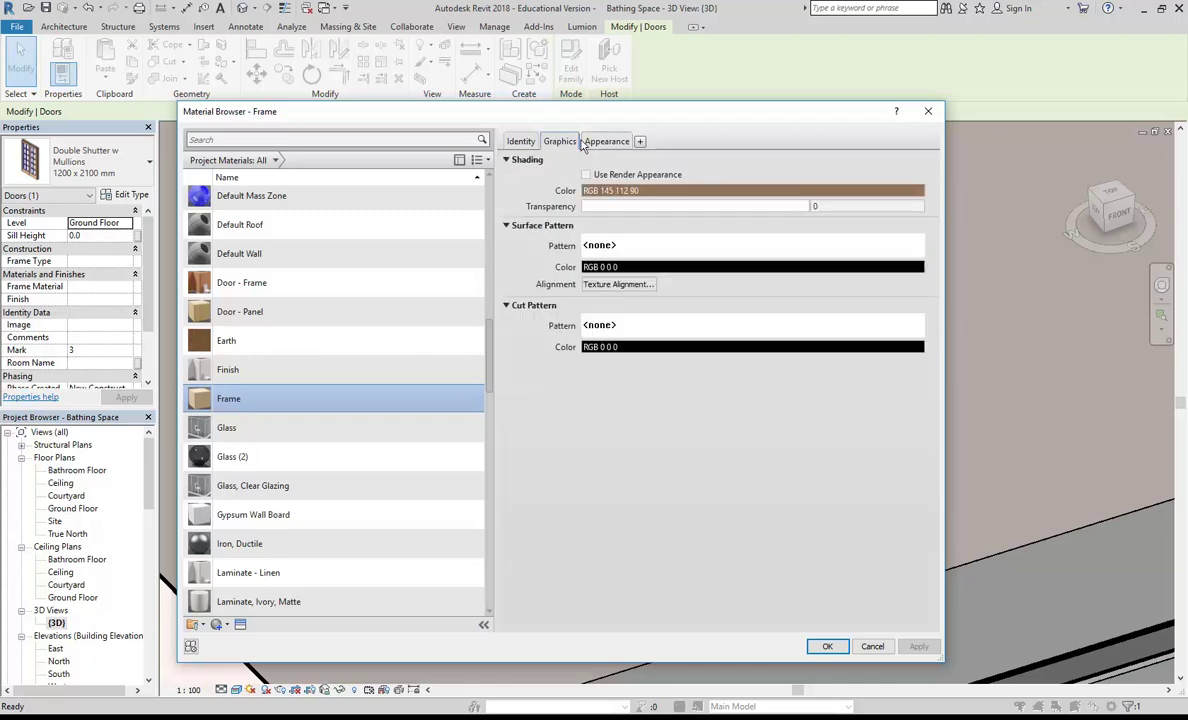
{"action": "left_click", "coordinate": [610, 141]}
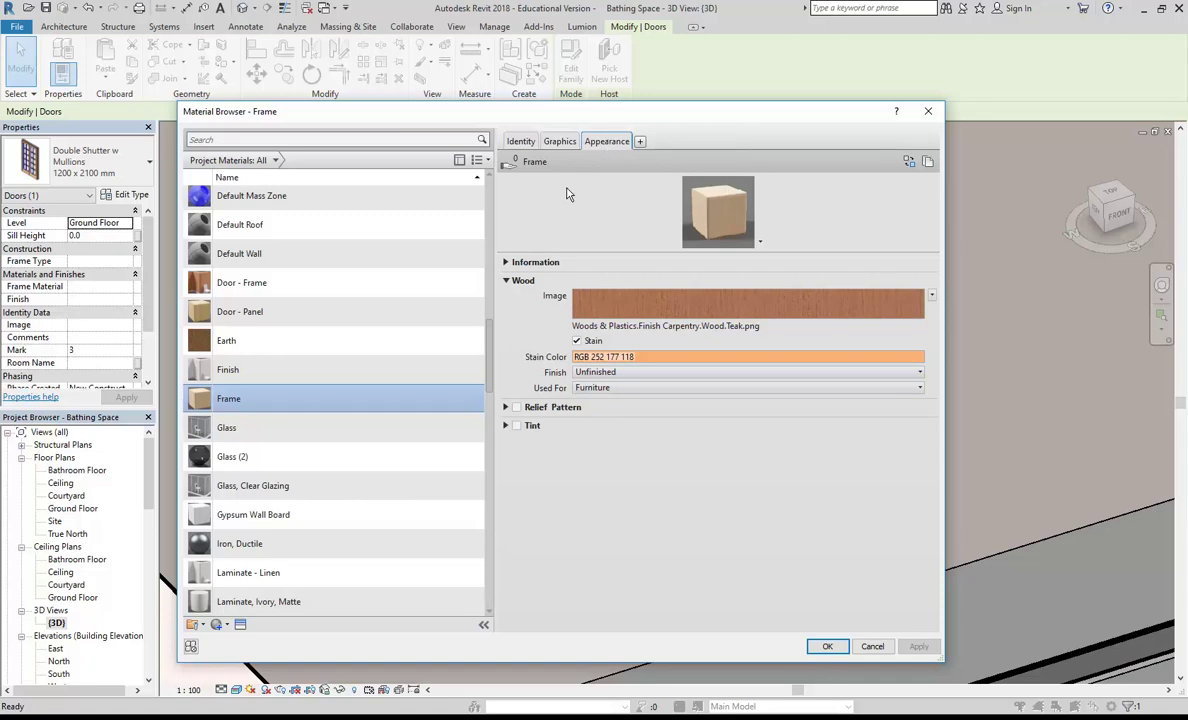
Step: Duplicate the Frame material and rename the copy from 'Frame(1)' to 'Frame Plain Colour'
{"action": "right_click", "coordinate": [226, 402]}
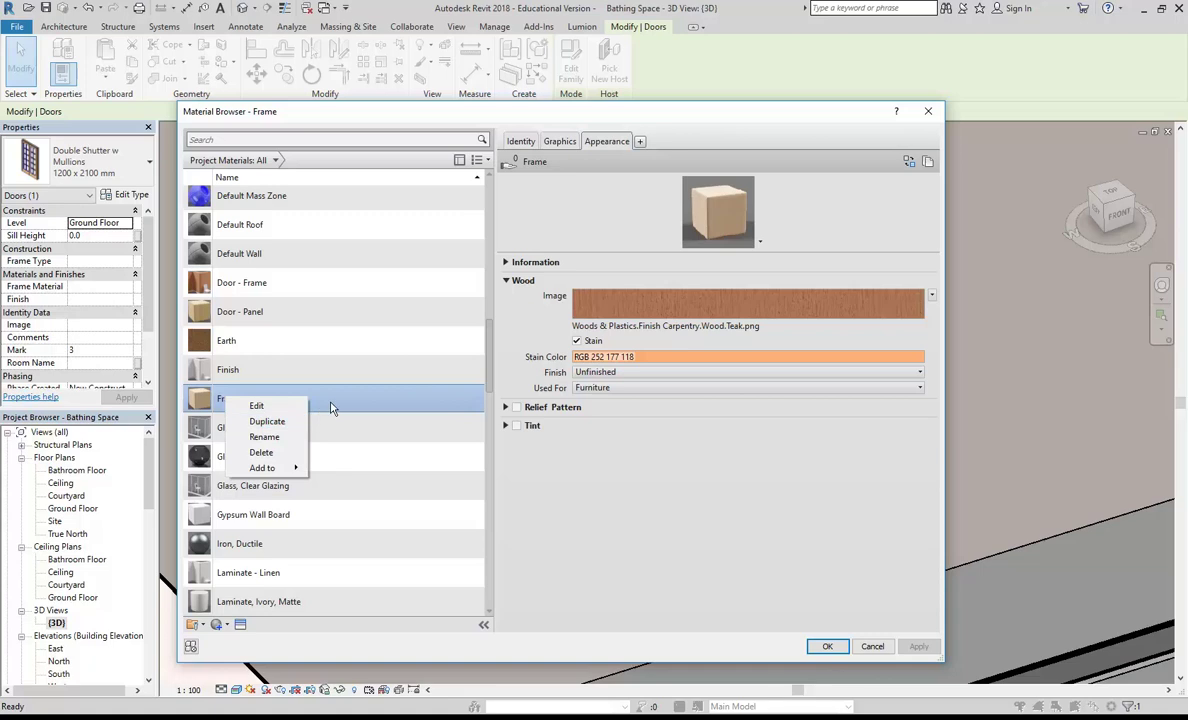
{"action": "left_click", "coordinate": [232, 399]}
{"action": "right_click", "coordinate": [232, 402]}
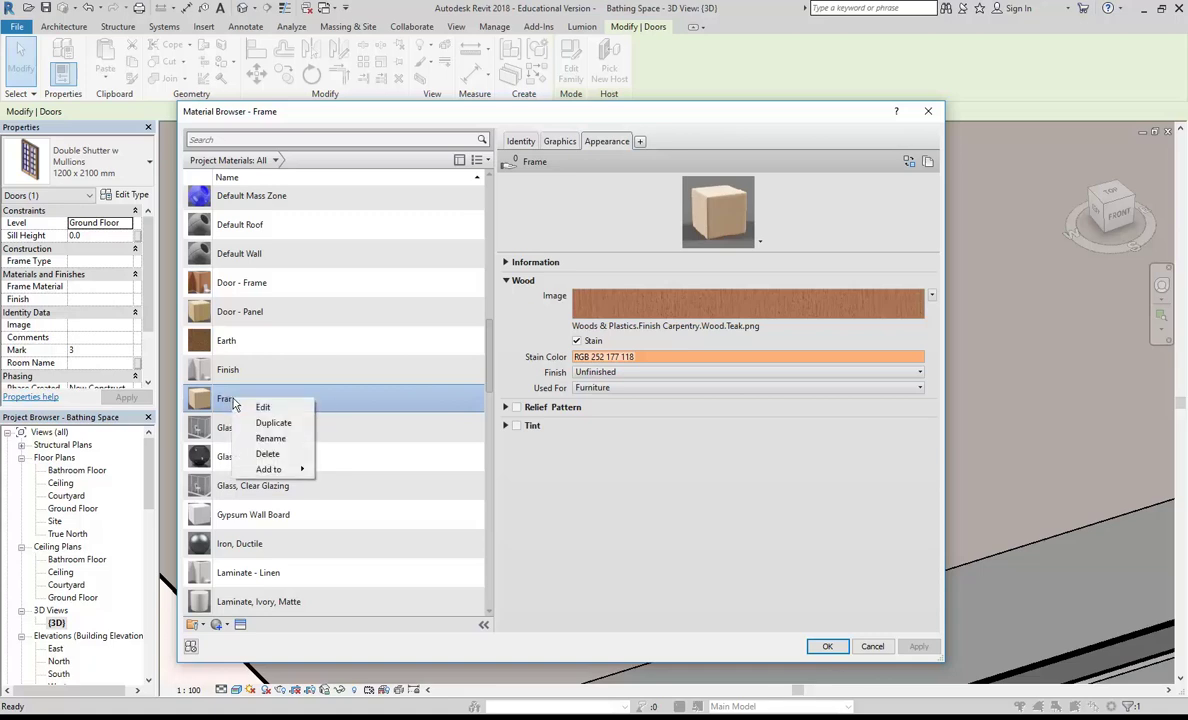
{"action": "left_click", "coordinate": [272, 423]}
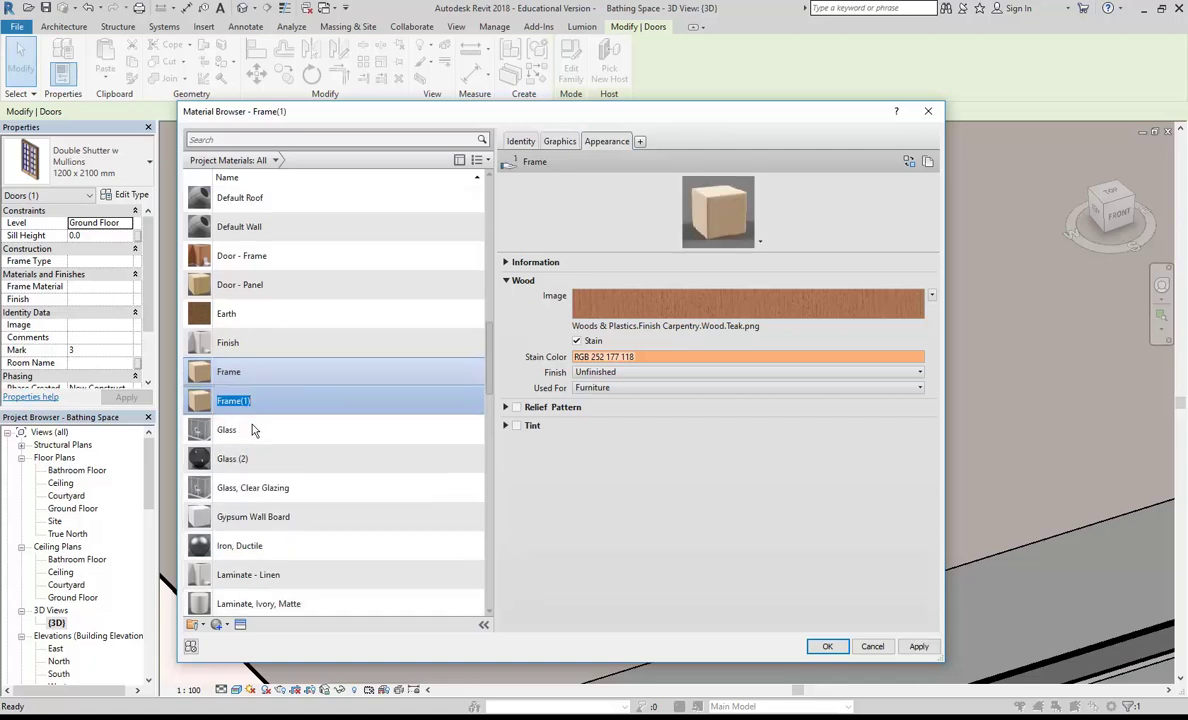
{"action": "left_click", "coordinate": [254, 402]}
{"action": "key", "text": "BackSpace"}
{"action": "key", "text": "BackSpace"}
{"action": "key", "text": "BackSpace"}
{"action": "type", "text": "Plain Colour"}
{"action": "key", "text": "Return"}
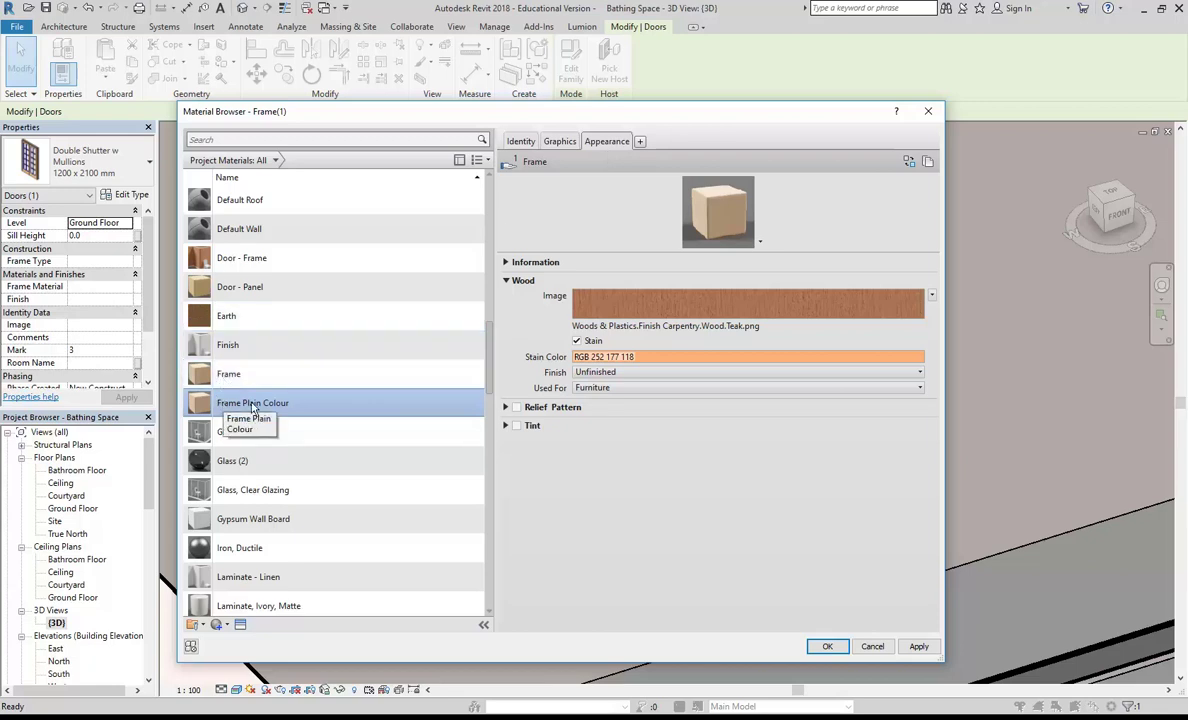
Step: Duplicate Frame Plain Colour's appearance asset so the material owns the separate copy Frame(1)
{"action": "right_click", "coordinate": [606, 147]}
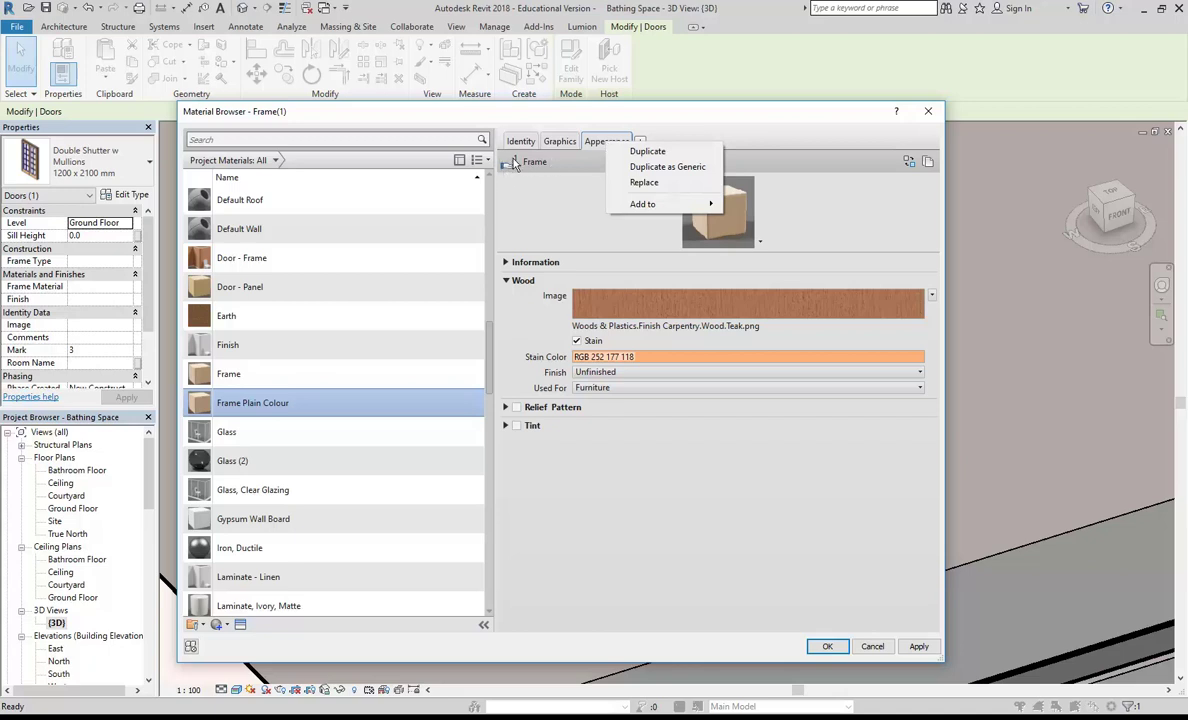
{"action": "left_click", "coordinate": [644, 183]}
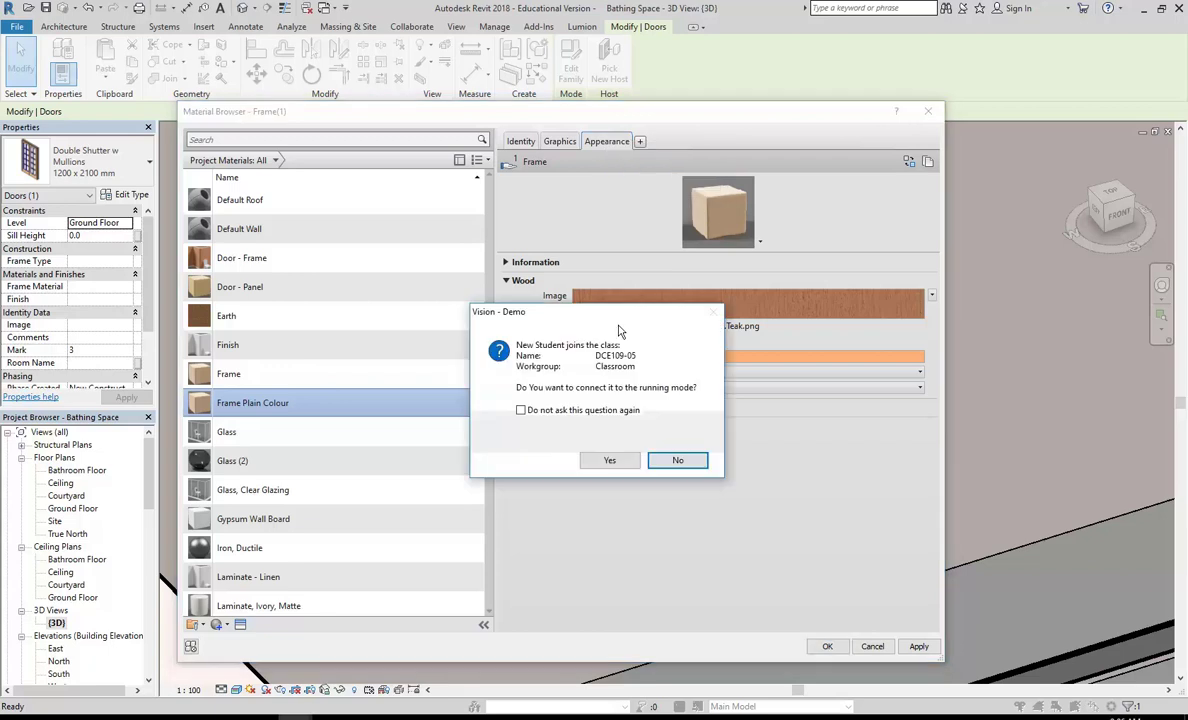
{"action": "left_click", "coordinate": [560, 430]}
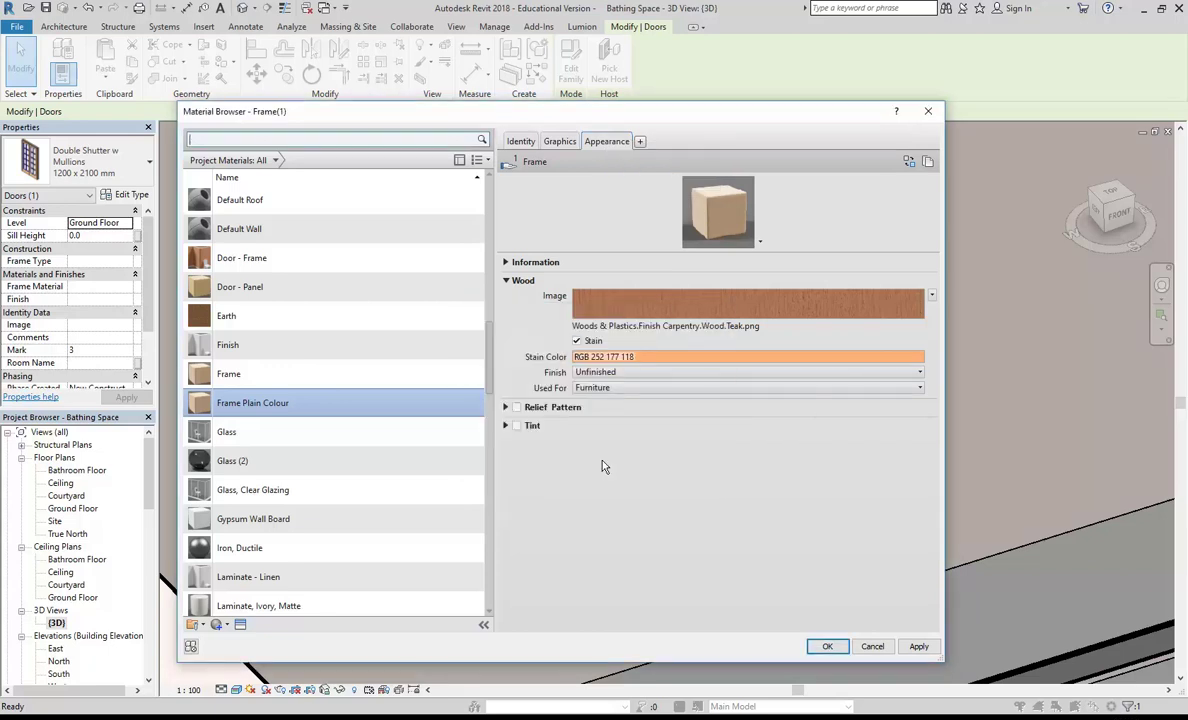
{"action": "right_click", "coordinate": [603, 142]}
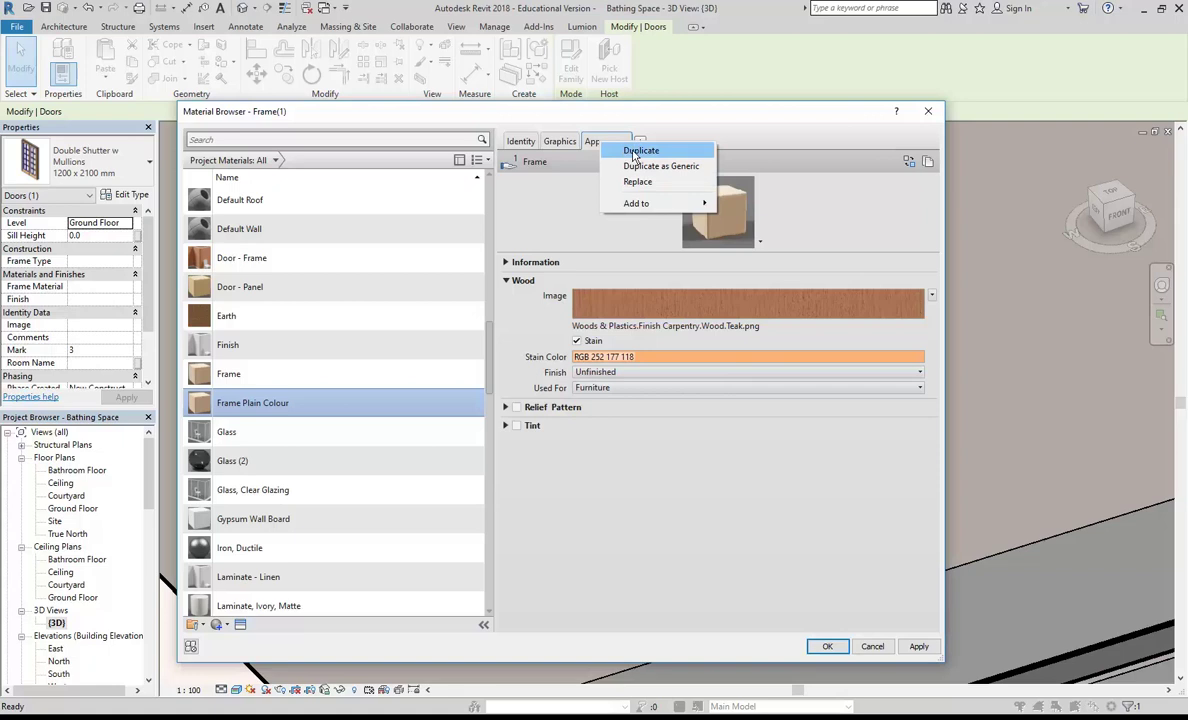
{"action": "left_click", "coordinate": [640, 151]}
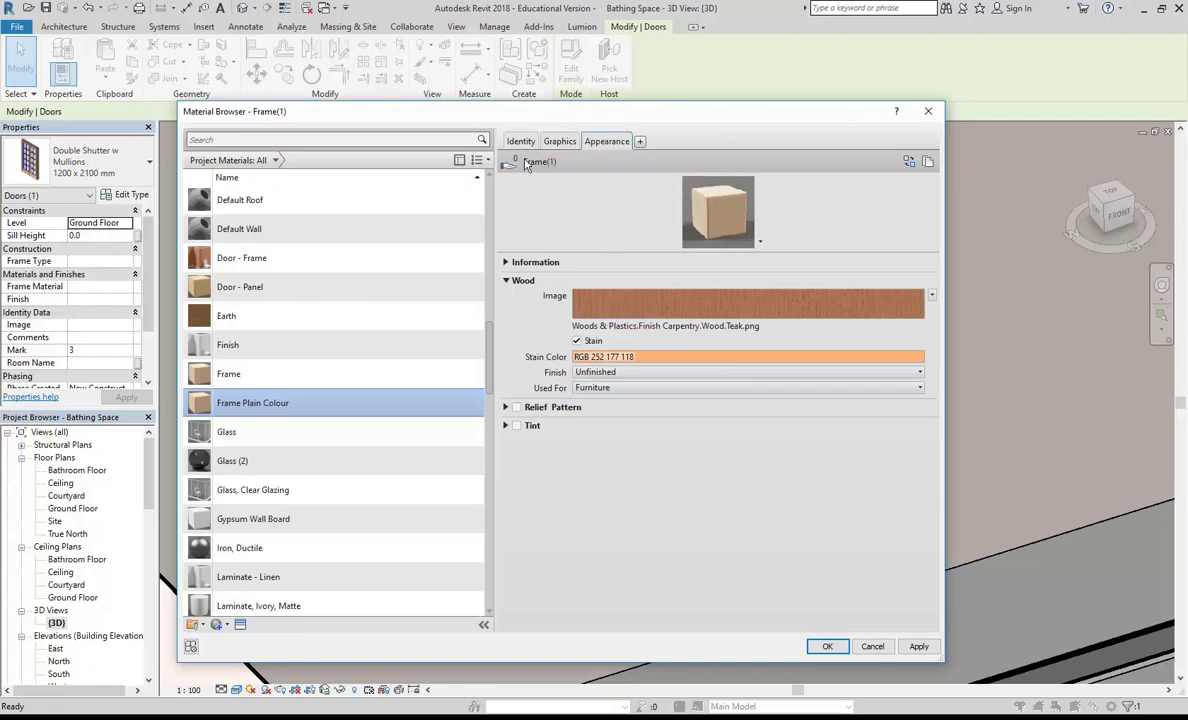
{"action": "mouse_move", "coordinate": [528, 163]}
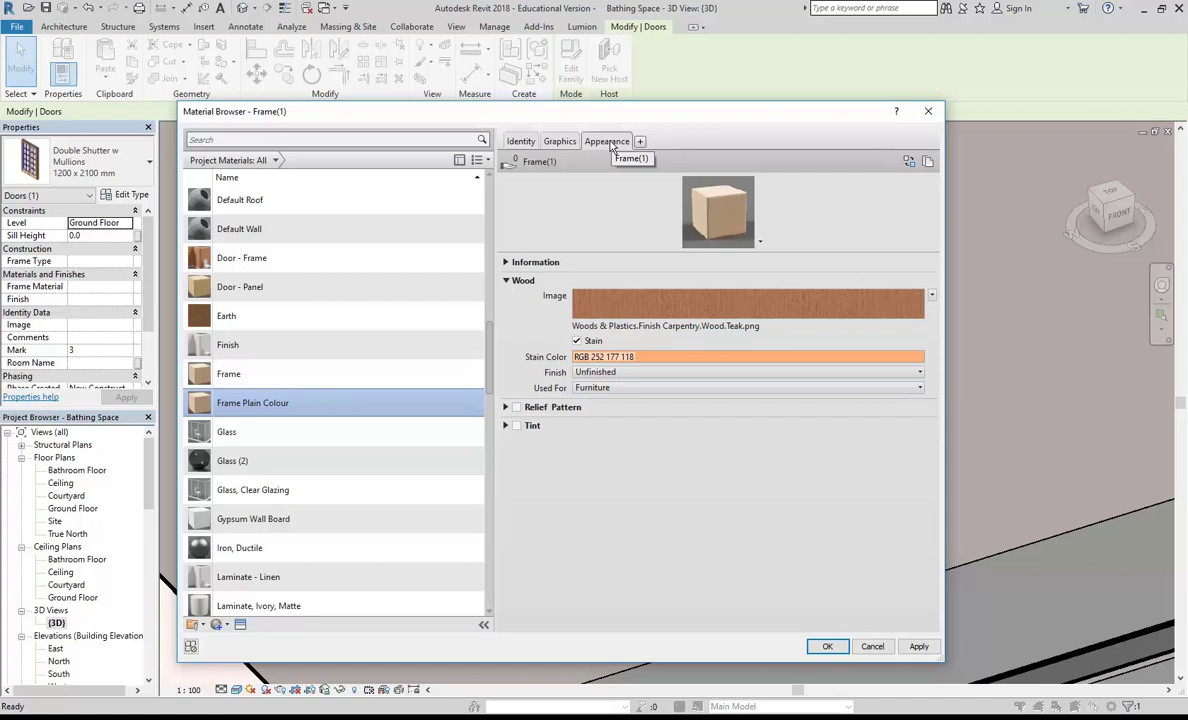
{"action": "right_click", "coordinate": [612, 146]}
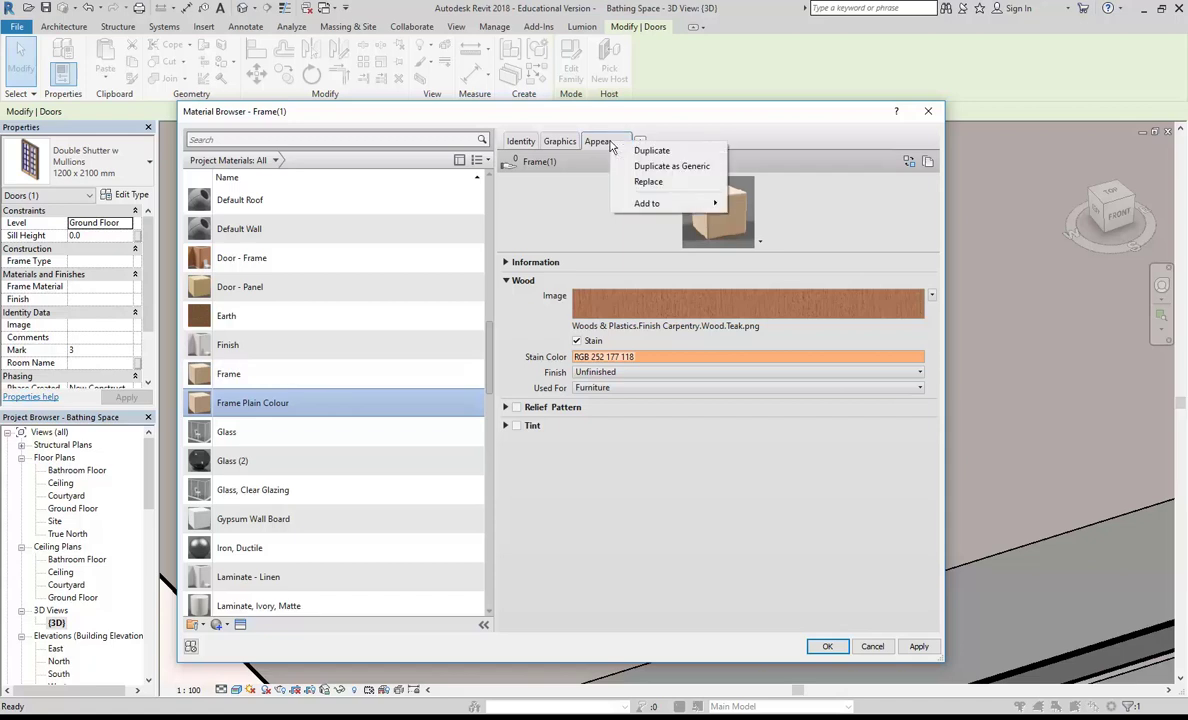
Step: Open the Asset Browser, widen its list, and expand the Appearance Library to the Paint category
{"action": "left_click", "coordinate": [647, 185]}
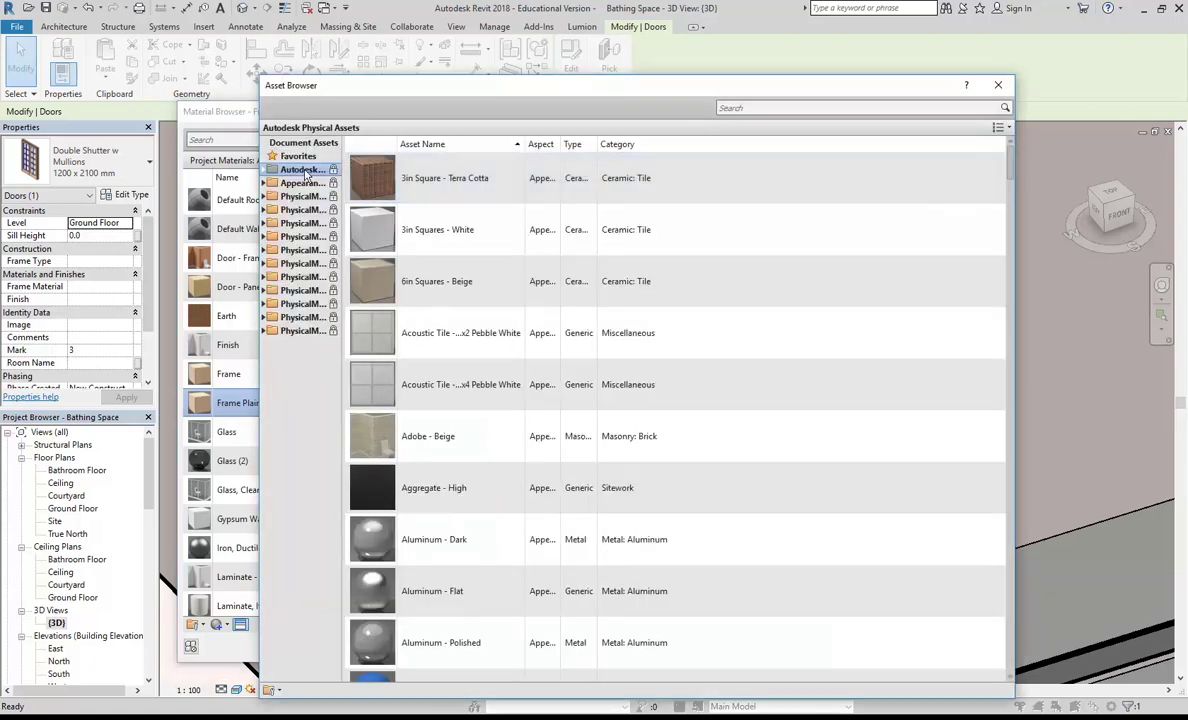
{"action": "left_click_drag", "start_coordinate": [344, 270], "coordinate": [447, 270]}
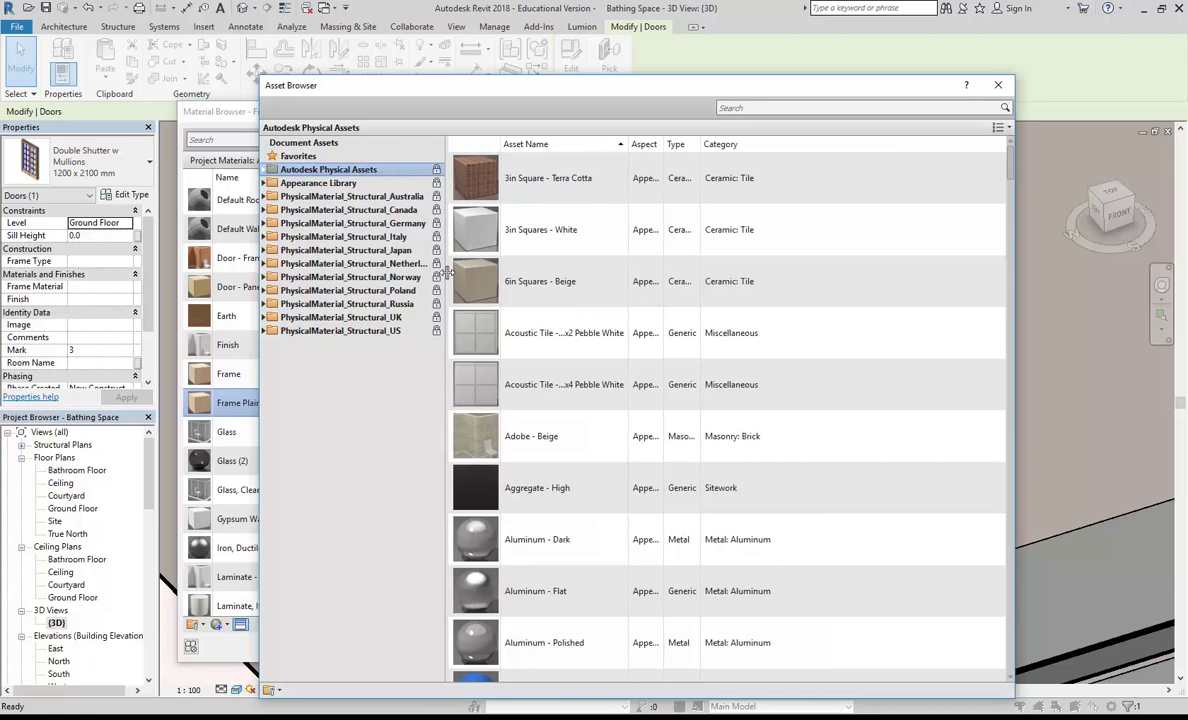
{"action": "left_click", "coordinate": [265, 184]}
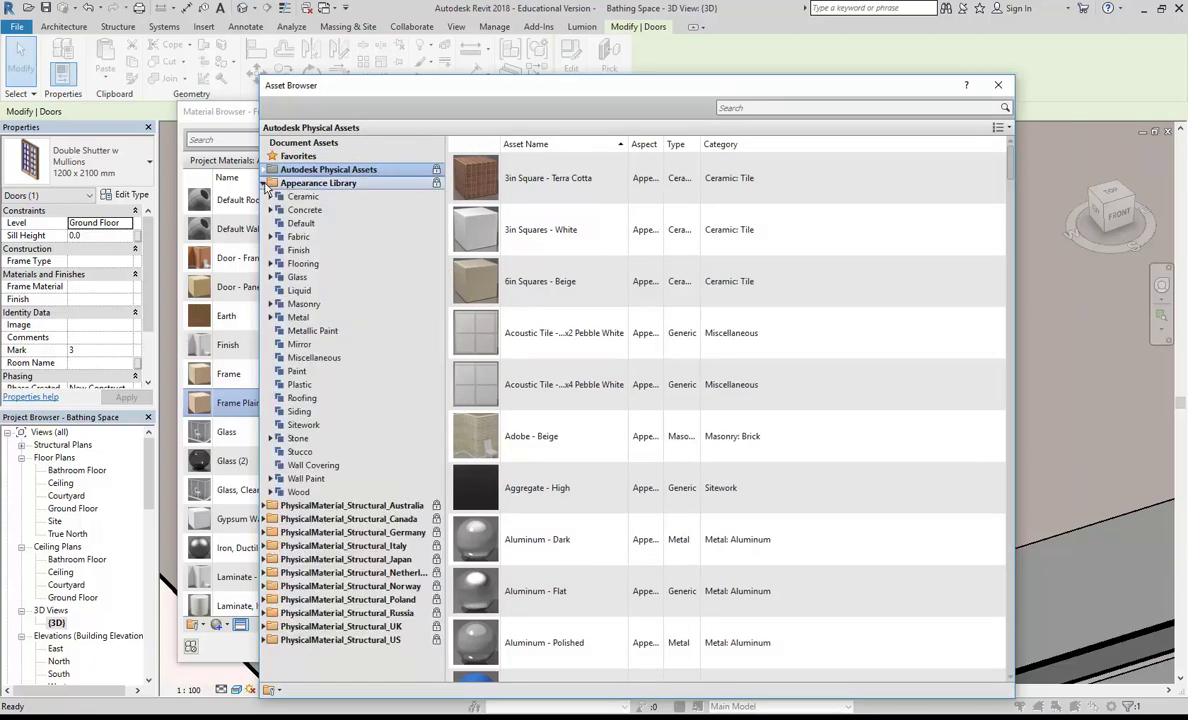
{"action": "left_click", "coordinate": [320, 184]}
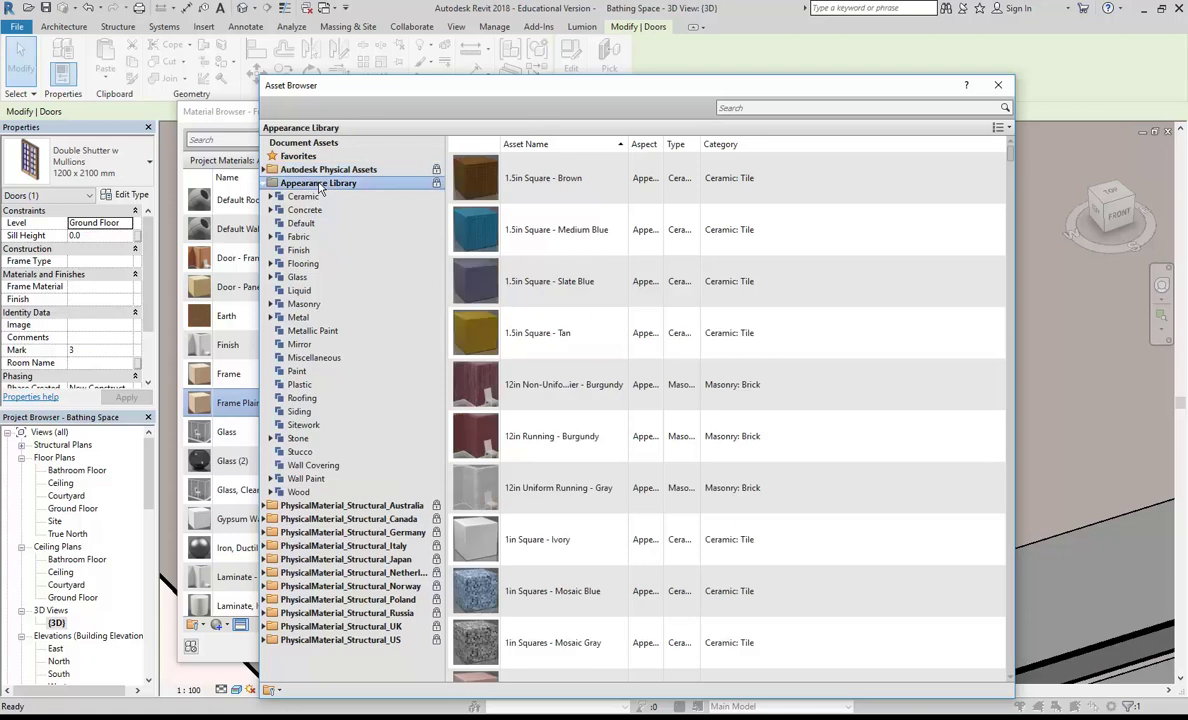
{"action": "left_click", "coordinate": [266, 184]}
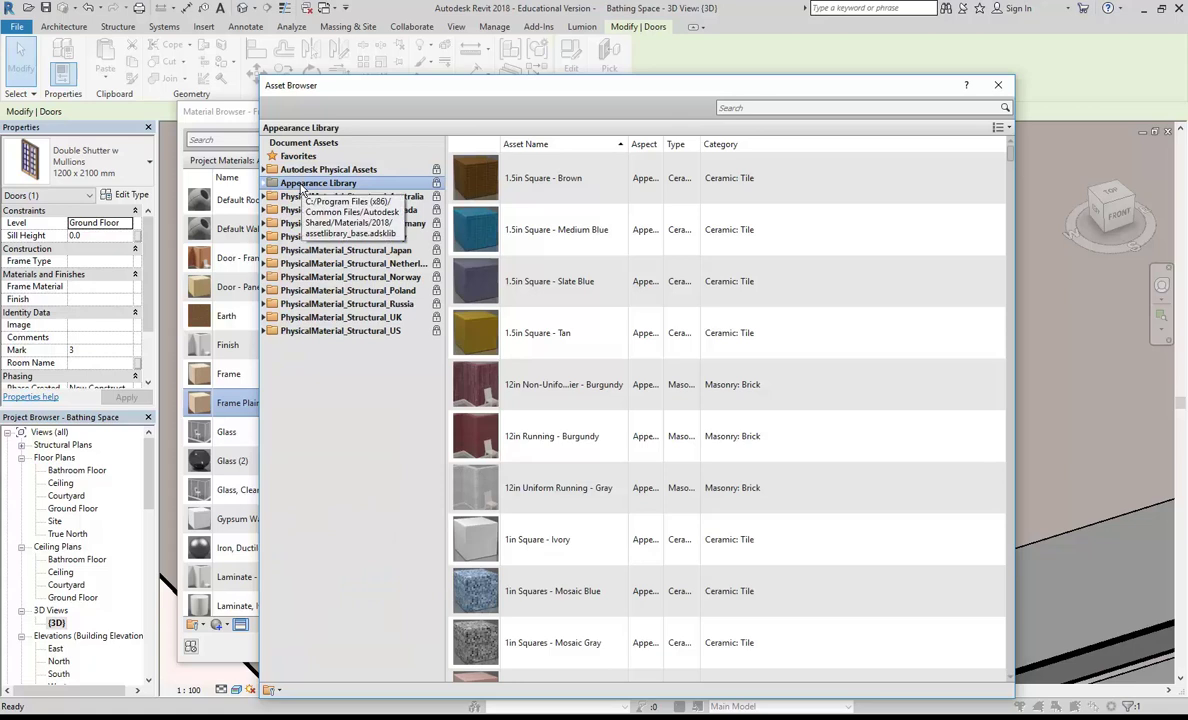
{"action": "double_click", "coordinate": [301, 185]}
{"action": "left_click", "coordinate": [266, 184]}
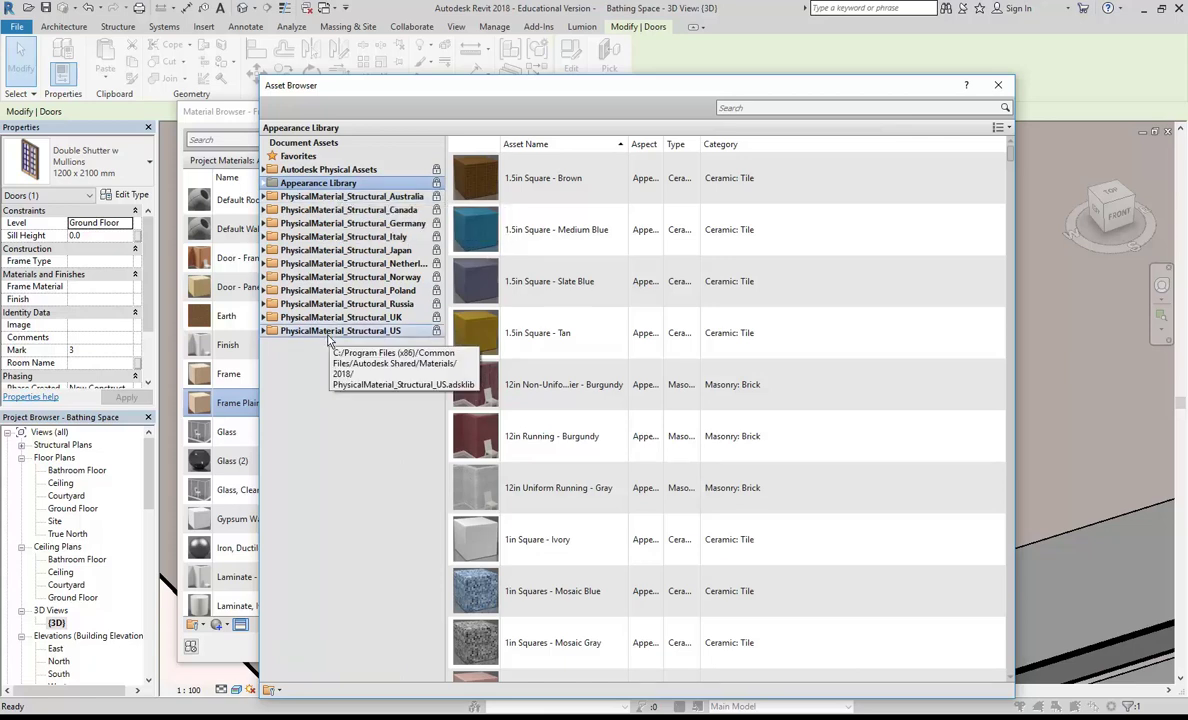
{"action": "left_click_drag", "start_coordinate": [503, 88], "coordinate": [466, 50]}
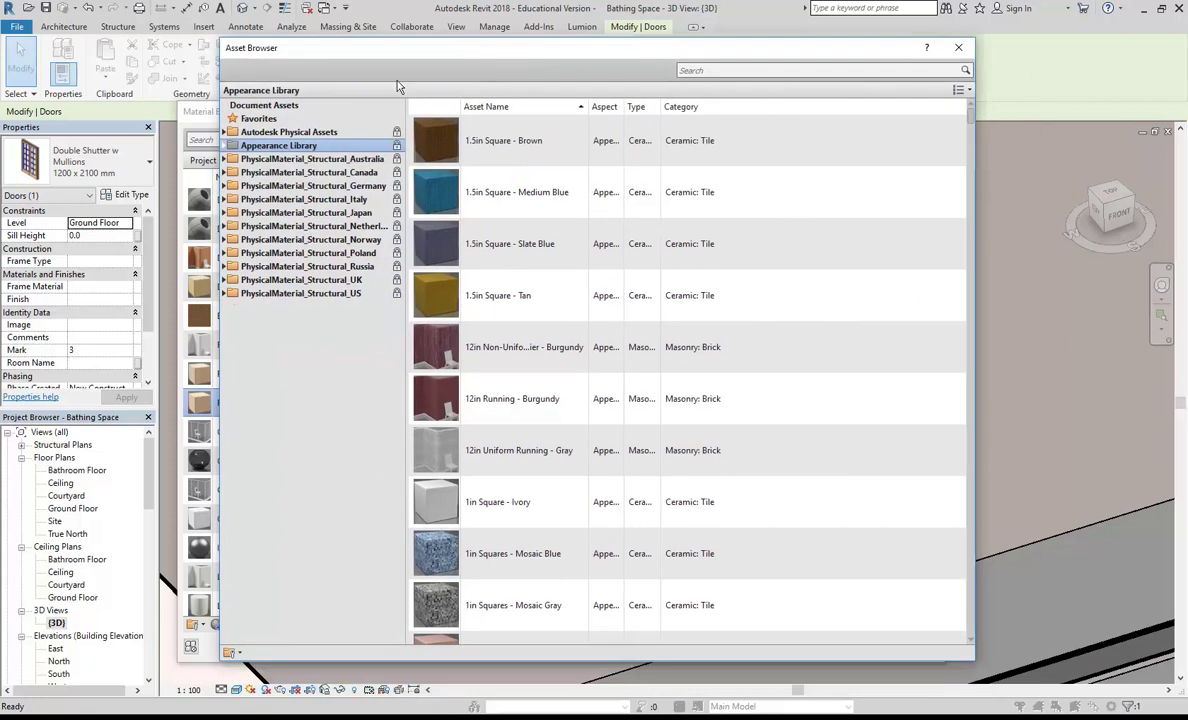
{"action": "double_click", "coordinate": [255, 149]}
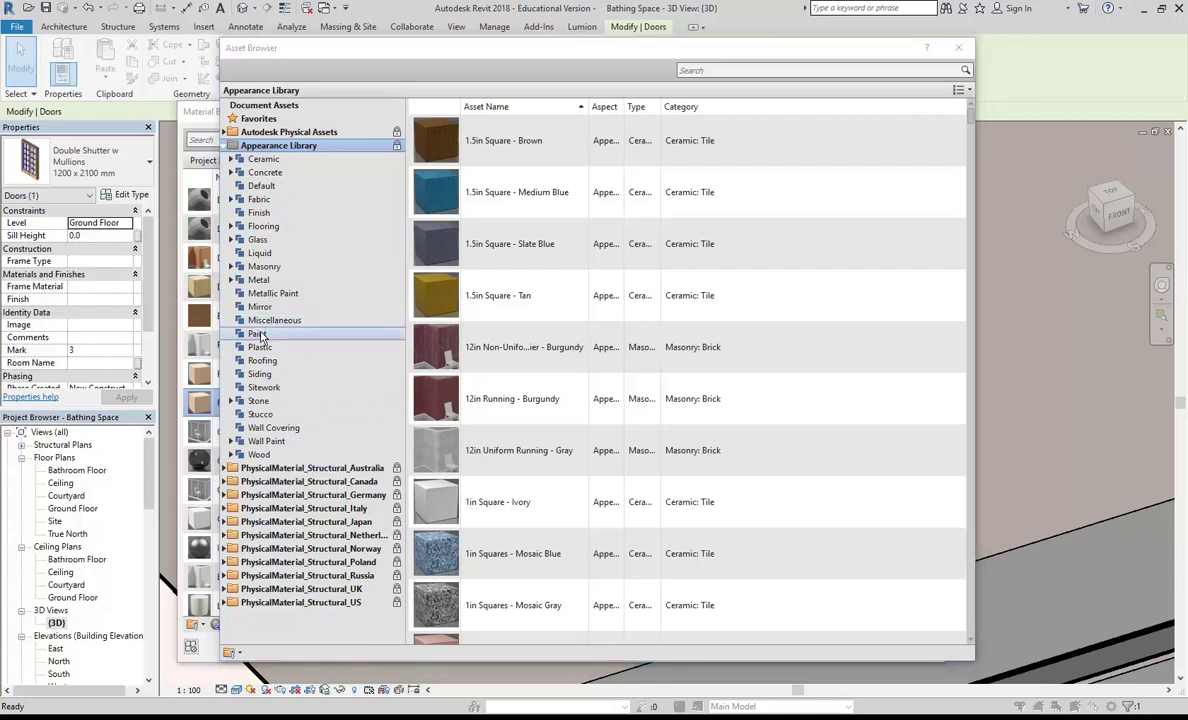
{"action": "left_click", "coordinate": [257, 335]}
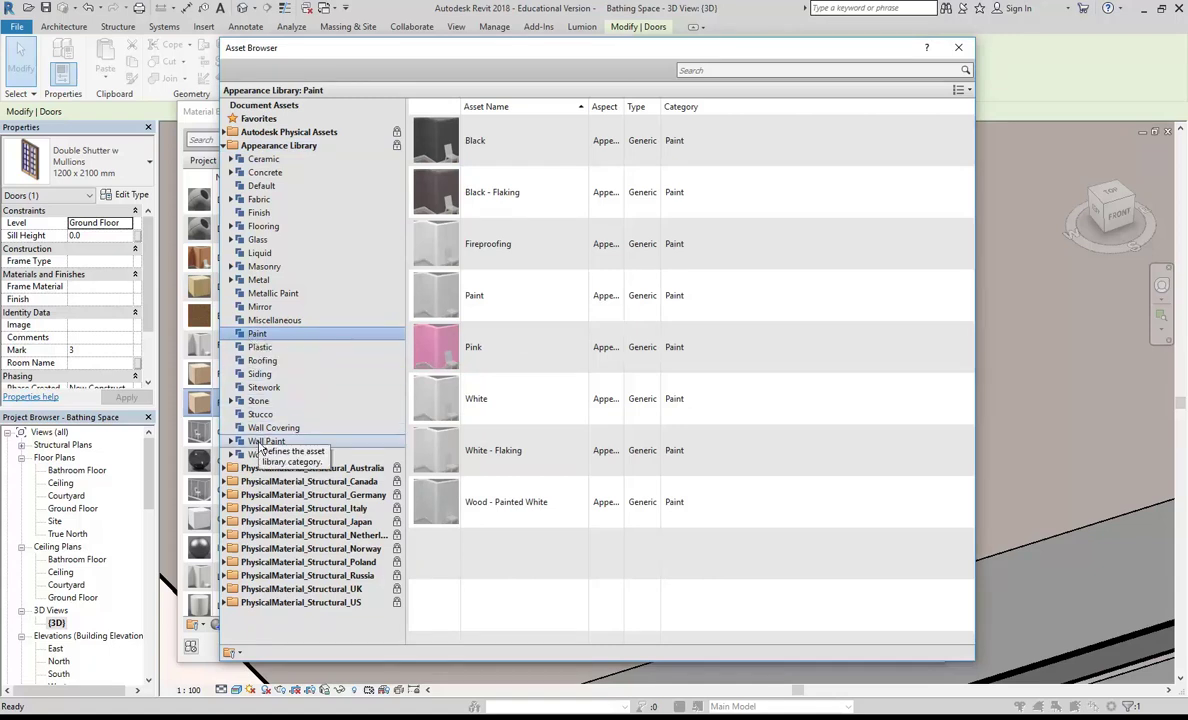
Step: Browse the Wall Paint assets and apply Forest Green to the Frame Plain Colour material
{"action": "left_click", "coordinate": [262, 441]}
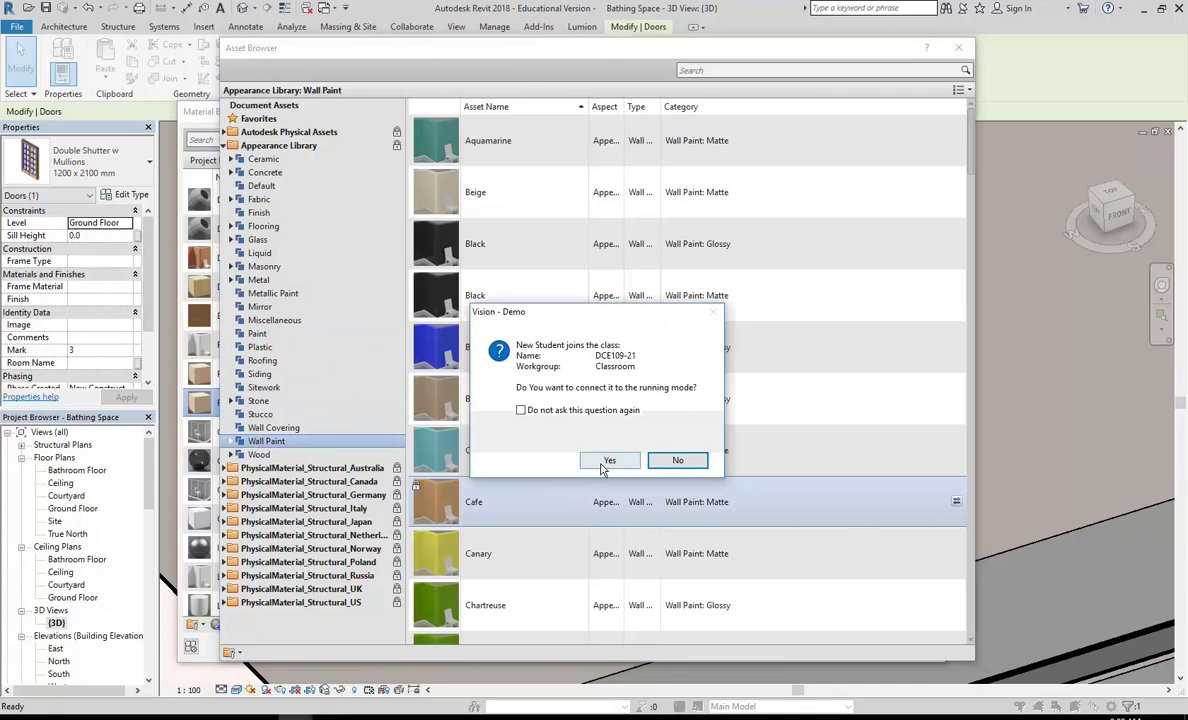
{"action": "left_click", "coordinate": [604, 460]}
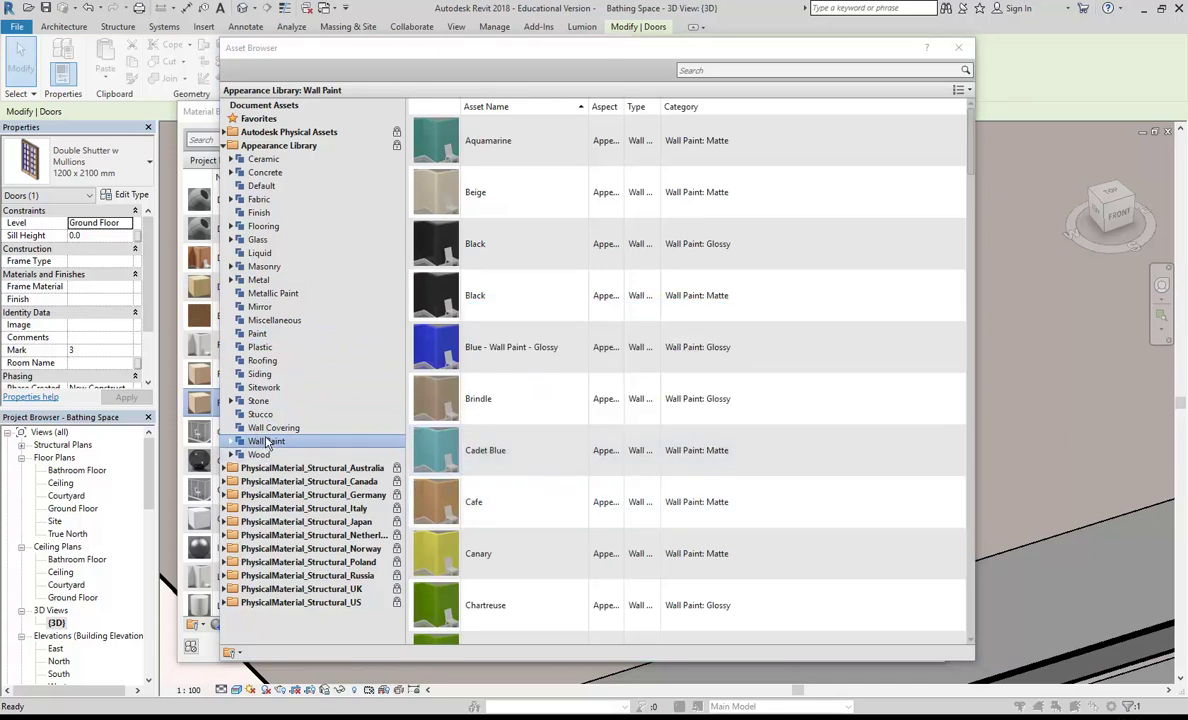
{"action": "left_click", "coordinate": [260, 334]}
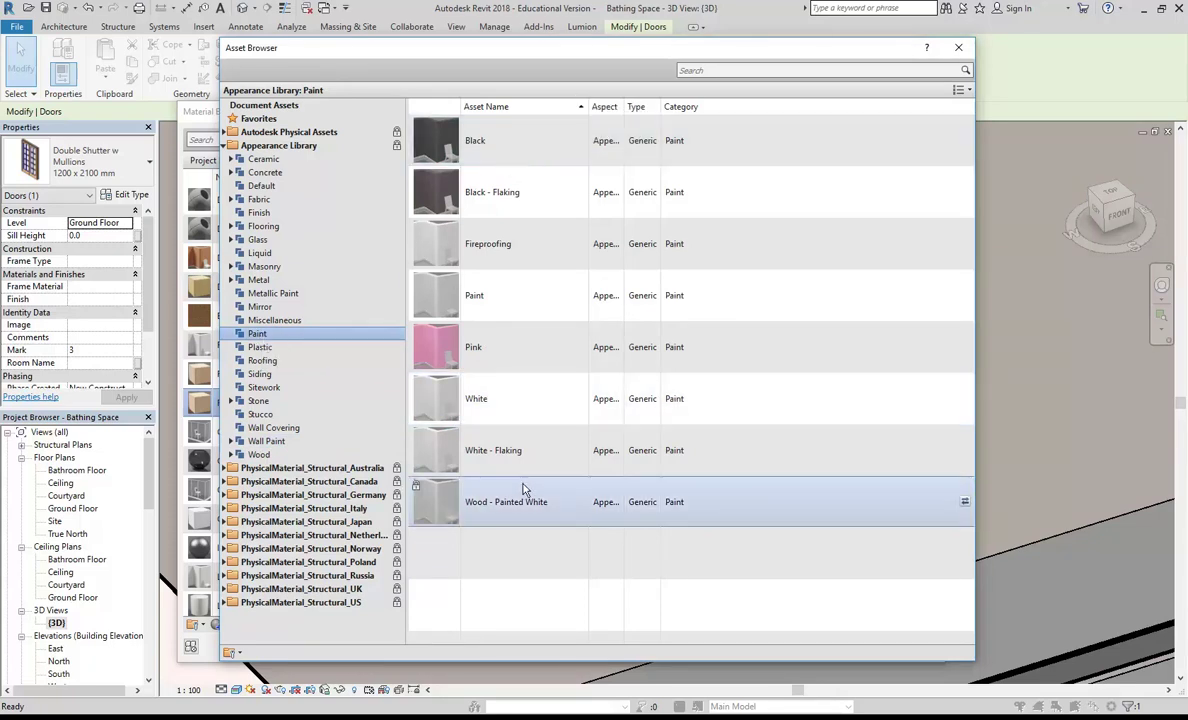
{"action": "left_click", "coordinate": [268, 441]}
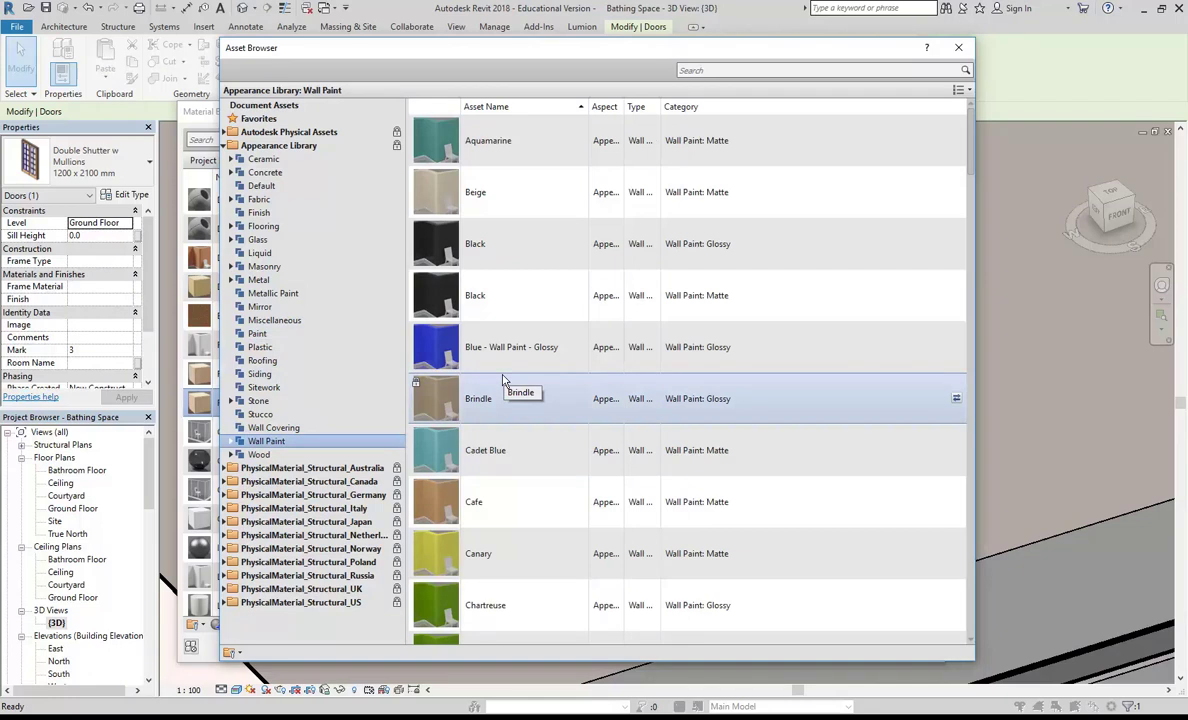
{"action": "scroll", "coordinate": [508, 384], "scroll_direction": "down", "scroll_amount": 3}
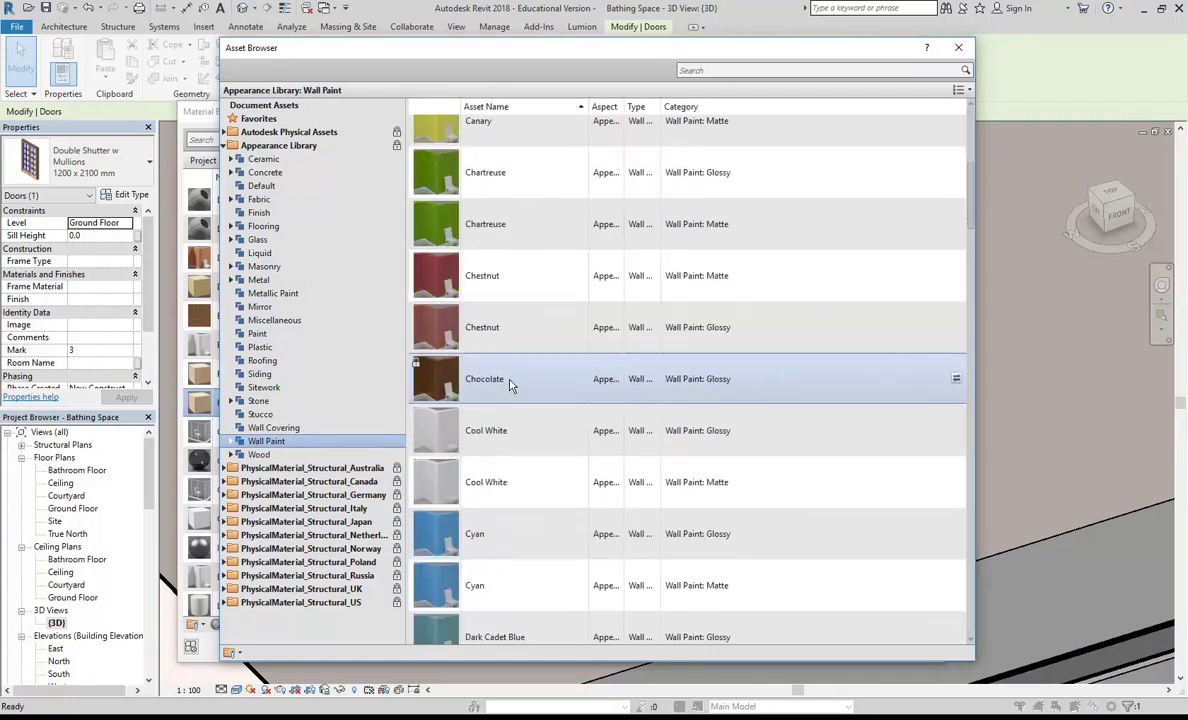
{"action": "scroll", "coordinate": [509, 385], "scroll_direction": "down", "scroll_amount": 3}
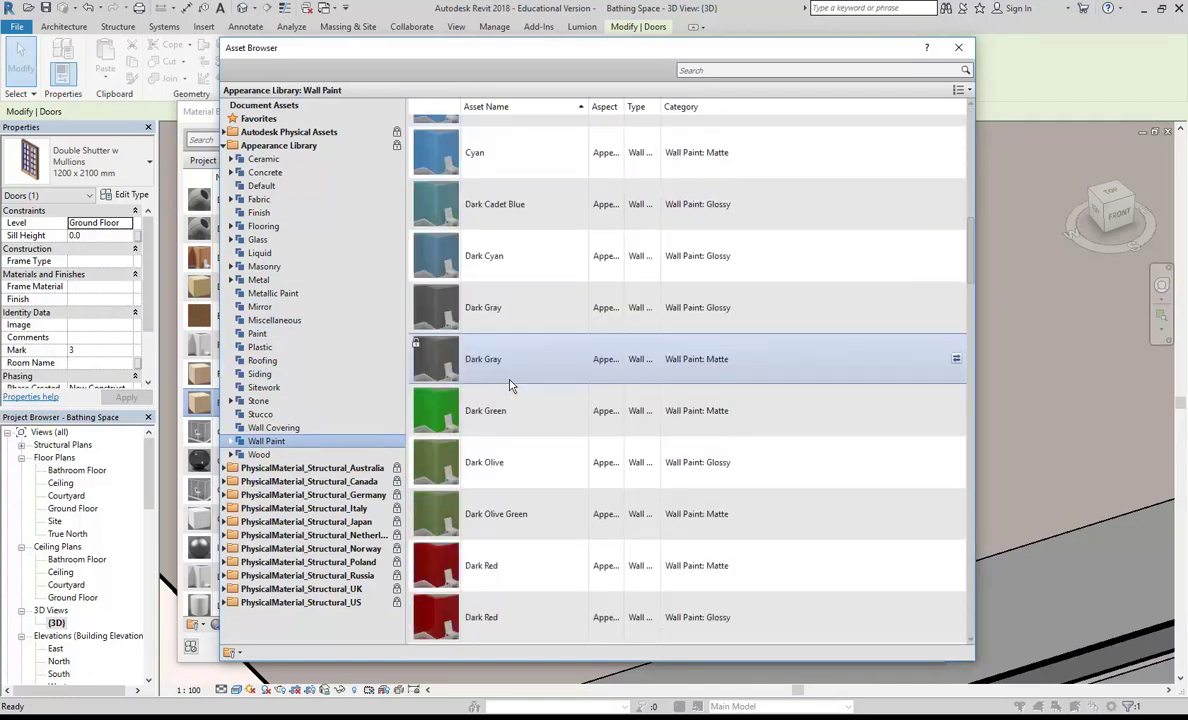
{"action": "scroll", "coordinate": [509, 386], "scroll_direction": "down", "scroll_amount": 2}
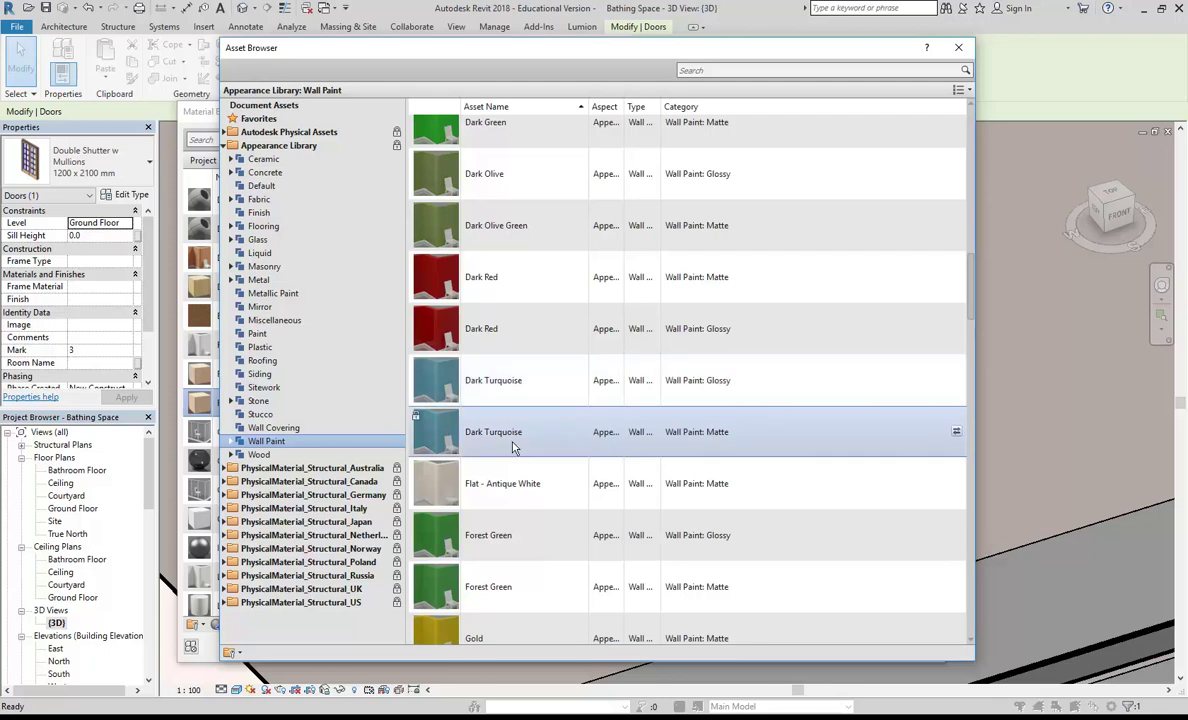
{"action": "scroll", "coordinate": [512, 447], "scroll_direction": "up", "scroll_amount": 1}
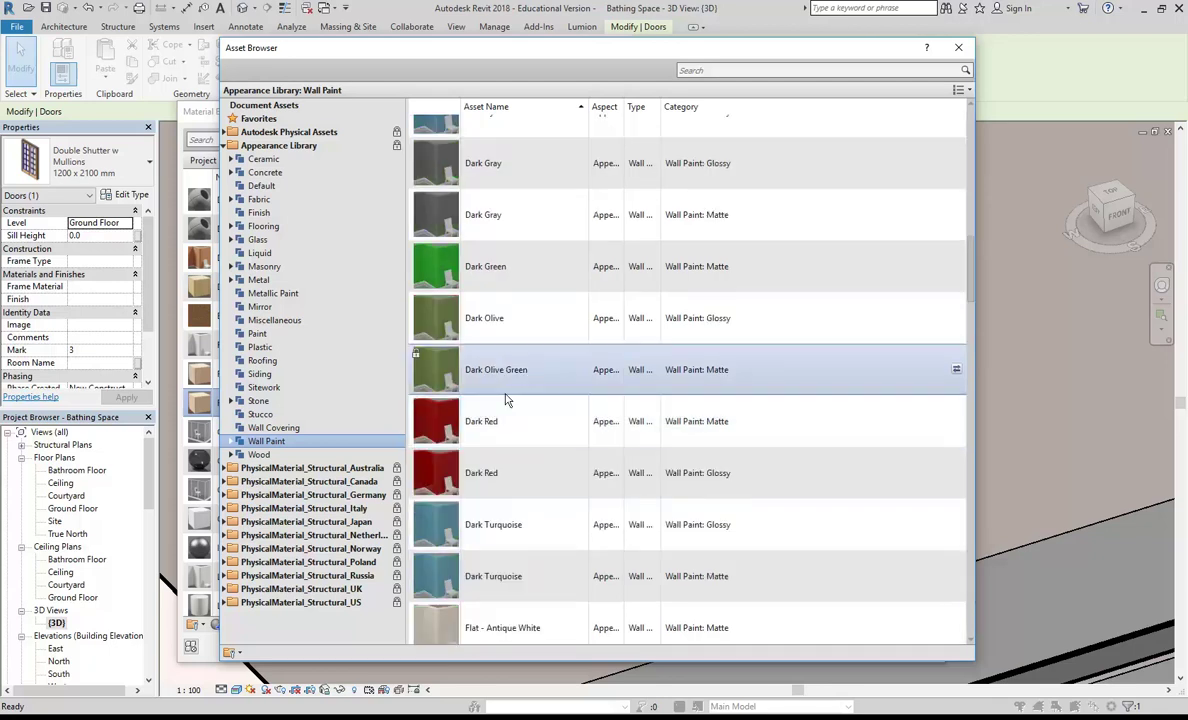
{"action": "scroll", "coordinate": [506, 399], "scroll_direction": "down", "scroll_amount": 1}
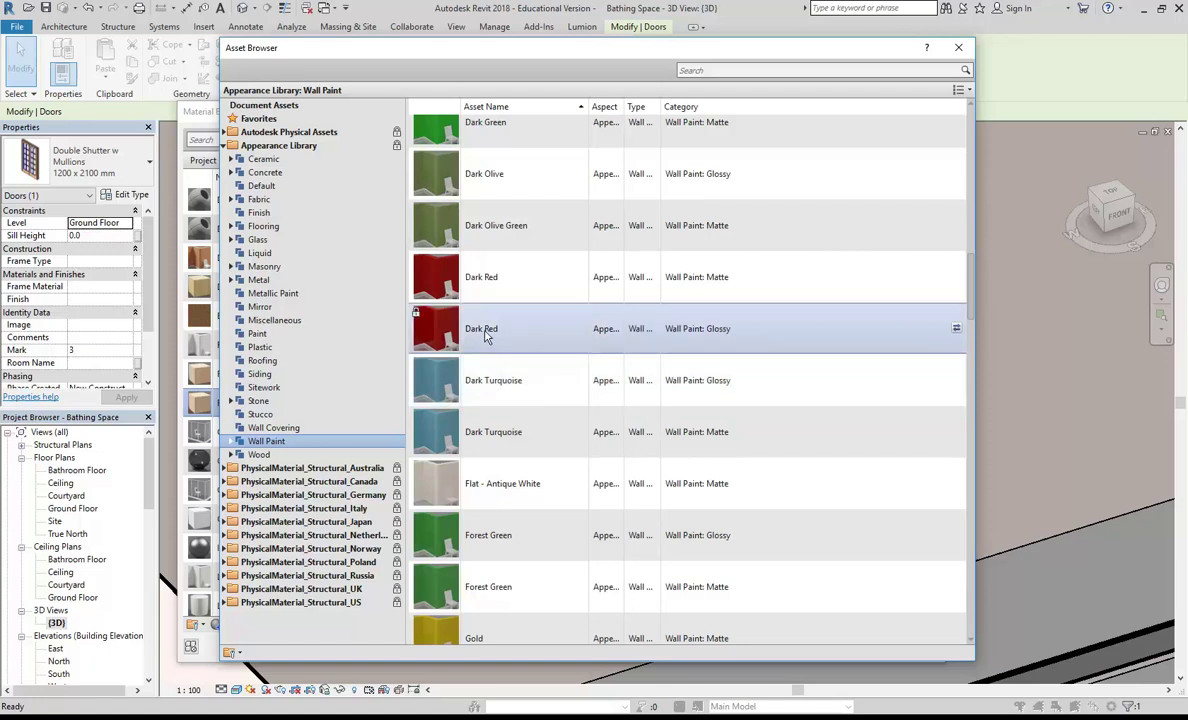
{"action": "scroll", "coordinate": [497, 300], "scroll_direction": "down", "scroll_amount": 2}
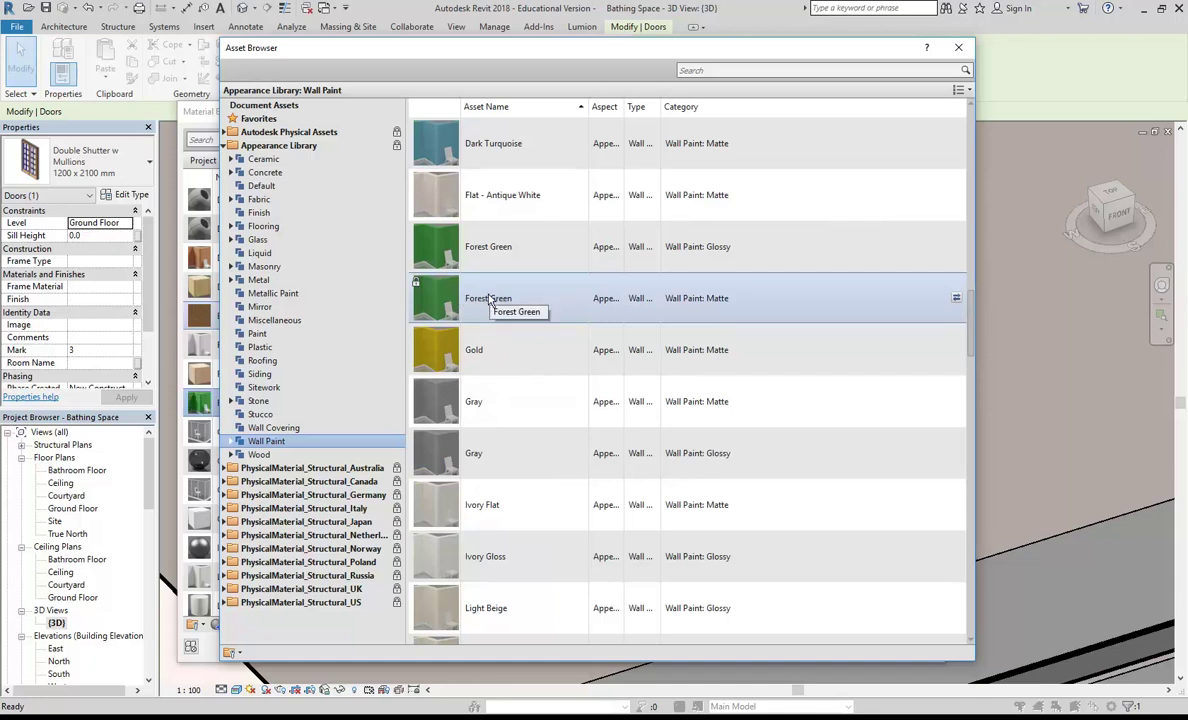
Step: Close the Asset Browser and keep the Forest Green paint's Flat/Matte finish
{"action": "left_click", "coordinate": [960, 49]}
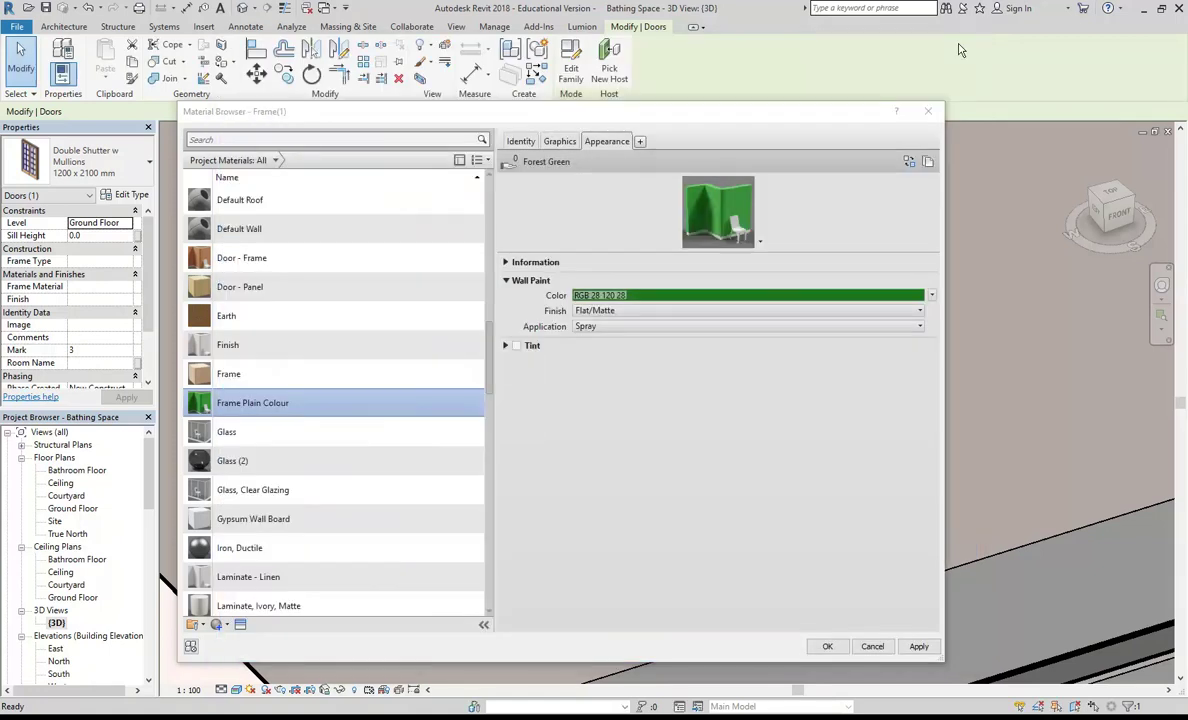
{"action": "left_click", "coordinate": [636, 313]}
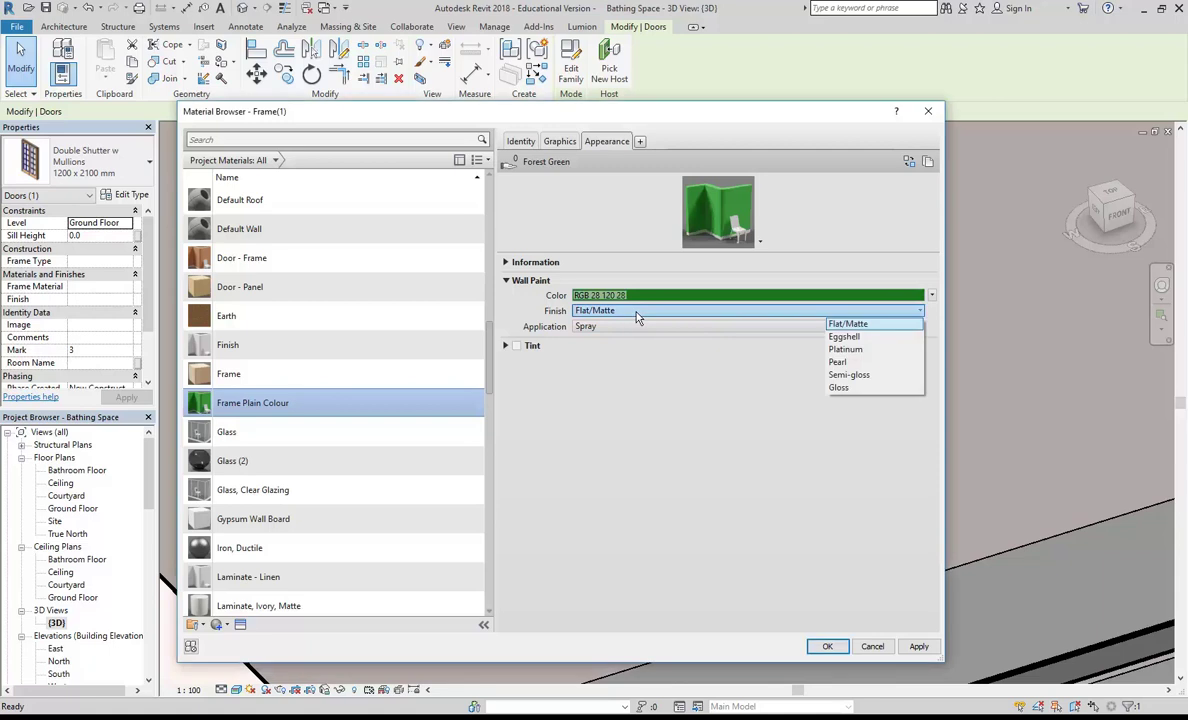
{"action": "left_click", "coordinate": [636, 316]}
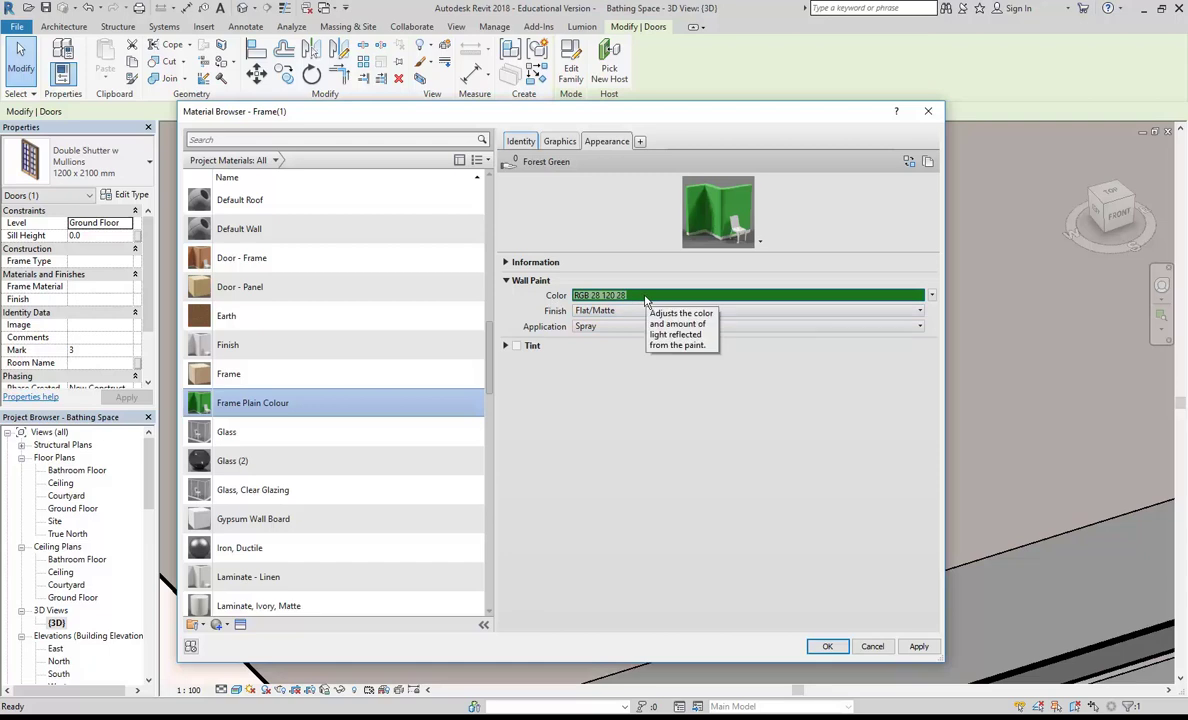
Step: Open the Color dialog for the Forest Green paint colour, showing RGB 028-120-028
{"action": "left_click", "coordinate": [645, 298]}
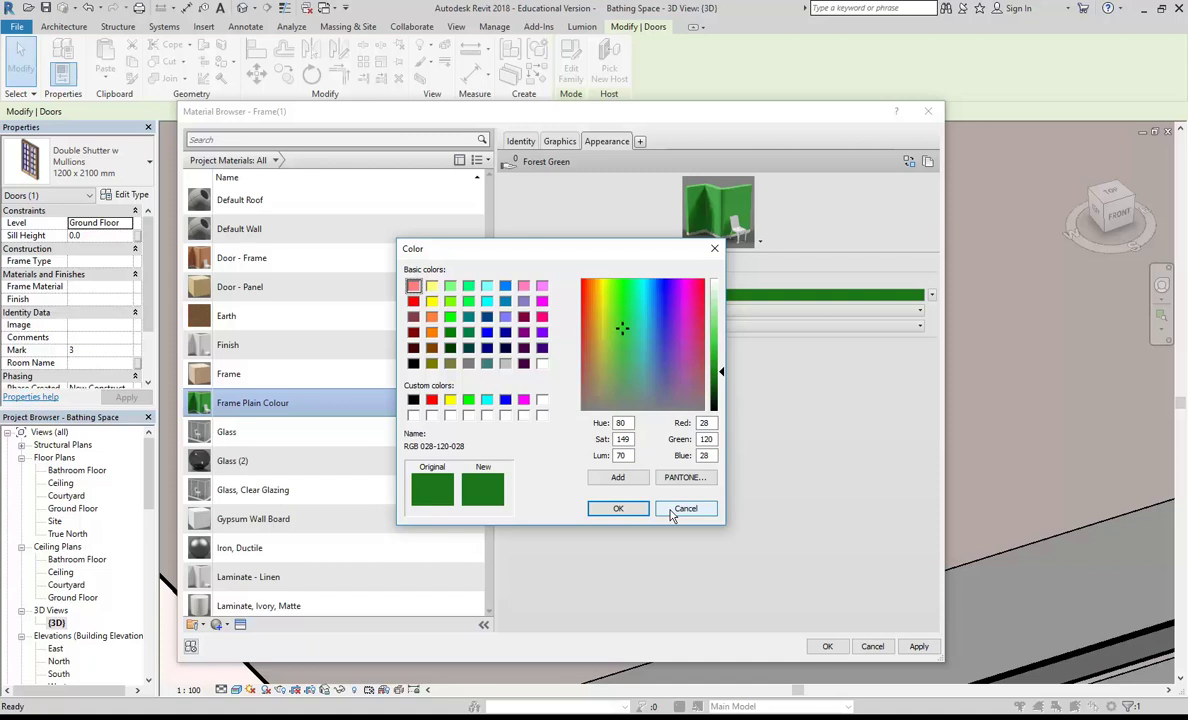
{"action": "left_click", "coordinate": [707, 423]}
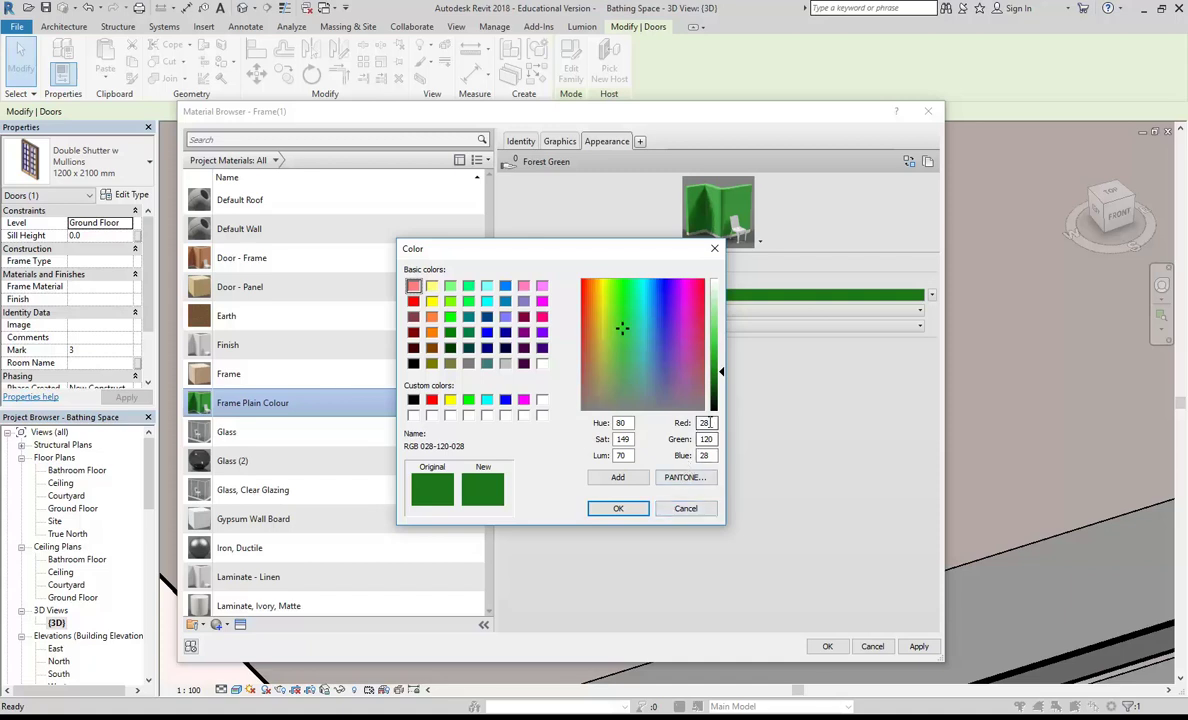
{"action": "left_click", "coordinate": [713, 439]}
{"action": "left_click", "coordinate": [711, 423]}
{"action": "left_click", "coordinate": [711, 458]}
{"action": "left_click", "coordinate": [711, 458]}
Step: Experiment in the Color dialog until the new colour is teal, RGB 061-163-142
{"action": "left_click", "coordinate": [487, 333]}
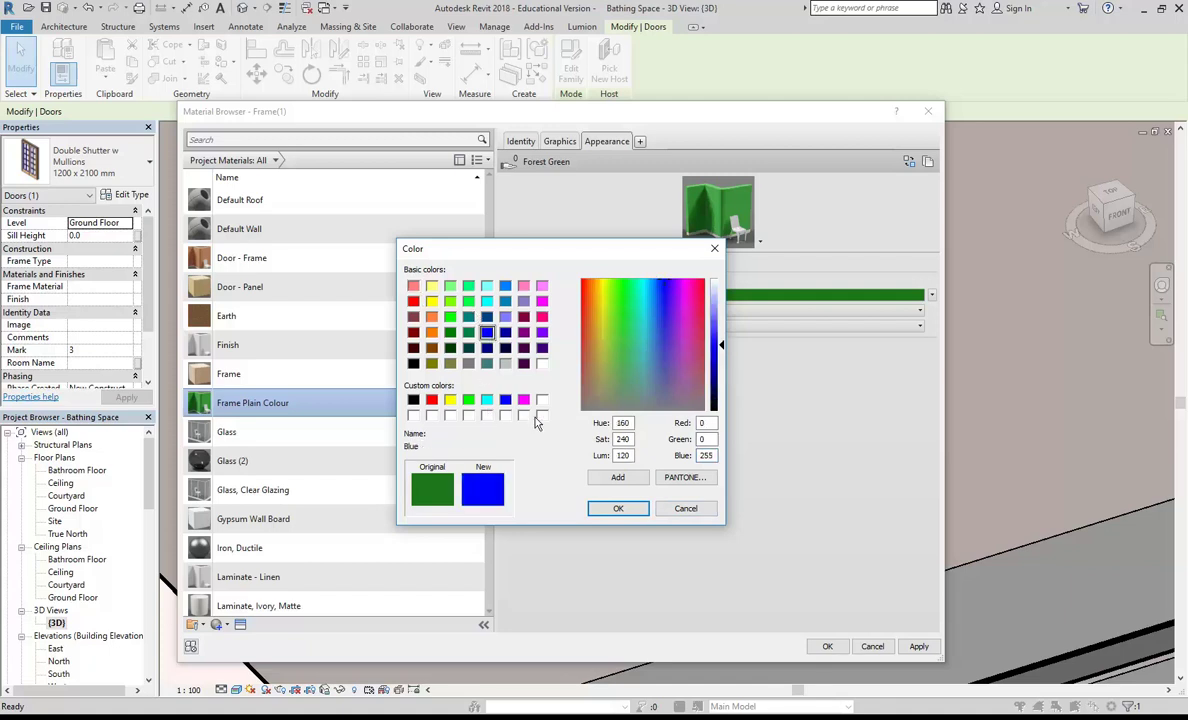
{"action": "mouse_move", "coordinate": [639, 336]}
{"action": "left_mouse_down"}
{"action": "mouse_move", "coordinate": [606, 334]}
{"action": "mouse_move", "coordinate": [623, 348]}
{"action": "left_mouse_up"}
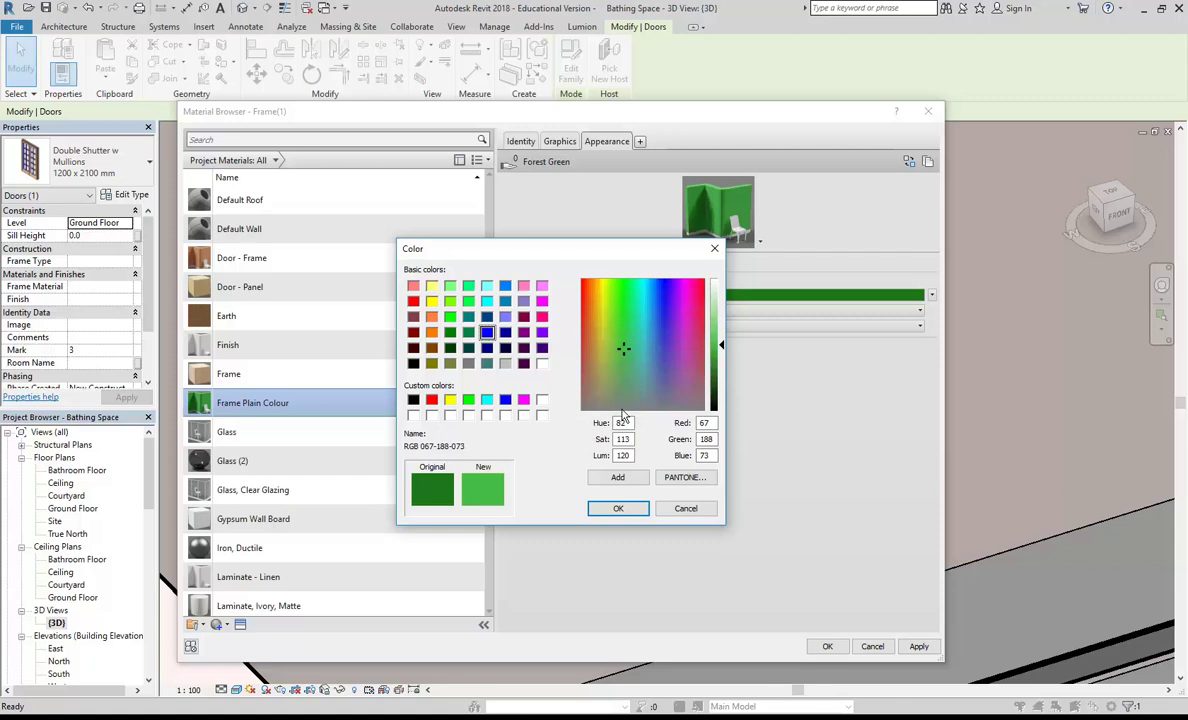
{"action": "left_click", "coordinate": [638, 350]}
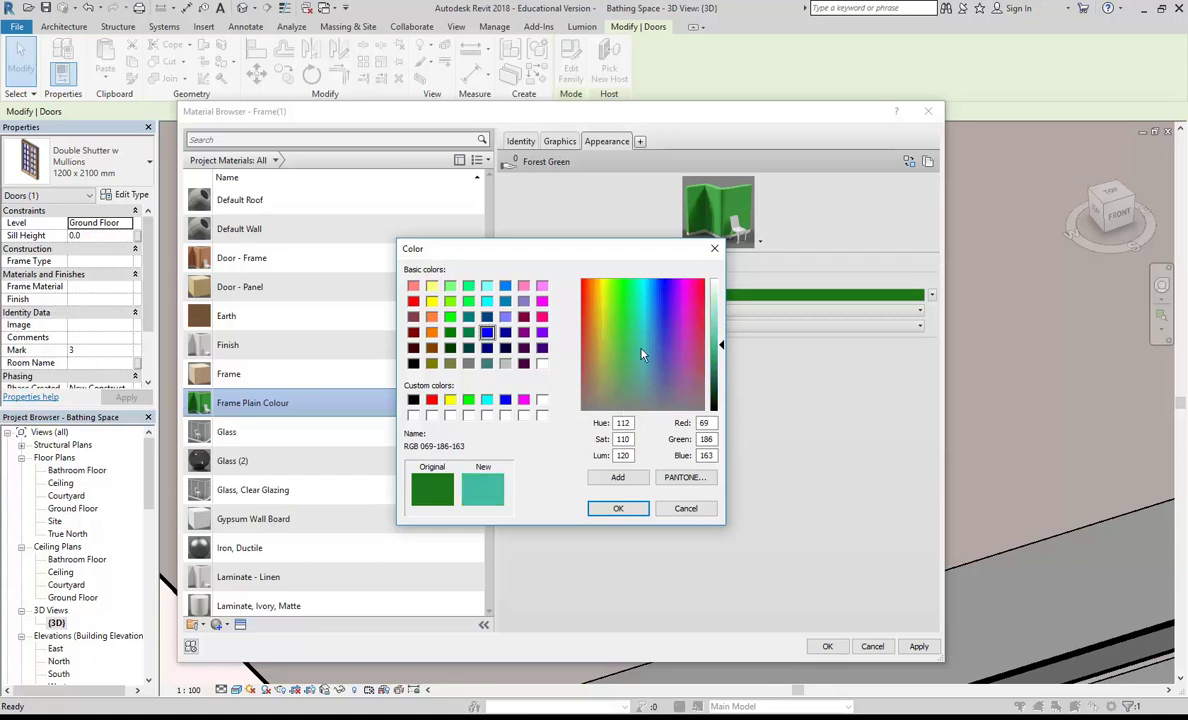
{"action": "mouse_move", "coordinate": [721, 346]}
{"action": "left_mouse_down"}
{"action": "mouse_move", "coordinate": [721, 289]}
{"action": "mouse_move", "coordinate": [721, 396]}
{"action": "mouse_move", "coordinate": [720, 328]}
{"action": "mouse_move", "coordinate": [721, 352]}
{"action": "left_mouse_up"}
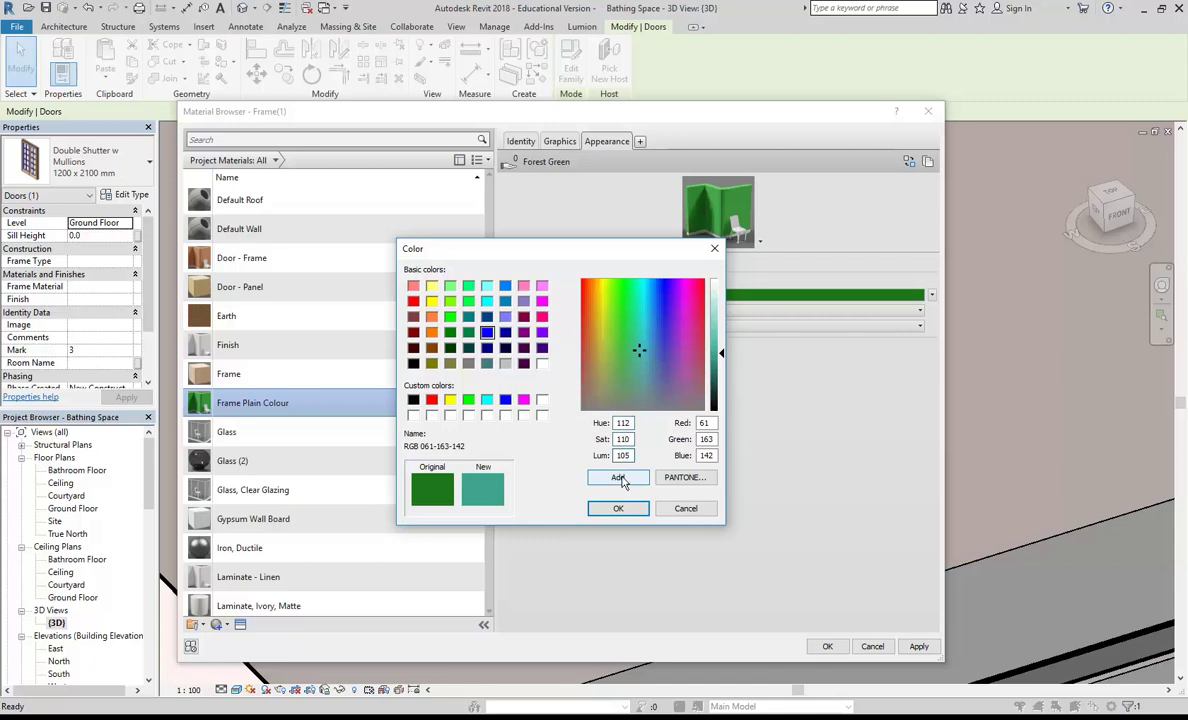
{"action": "left_click", "coordinate": [623, 423]}
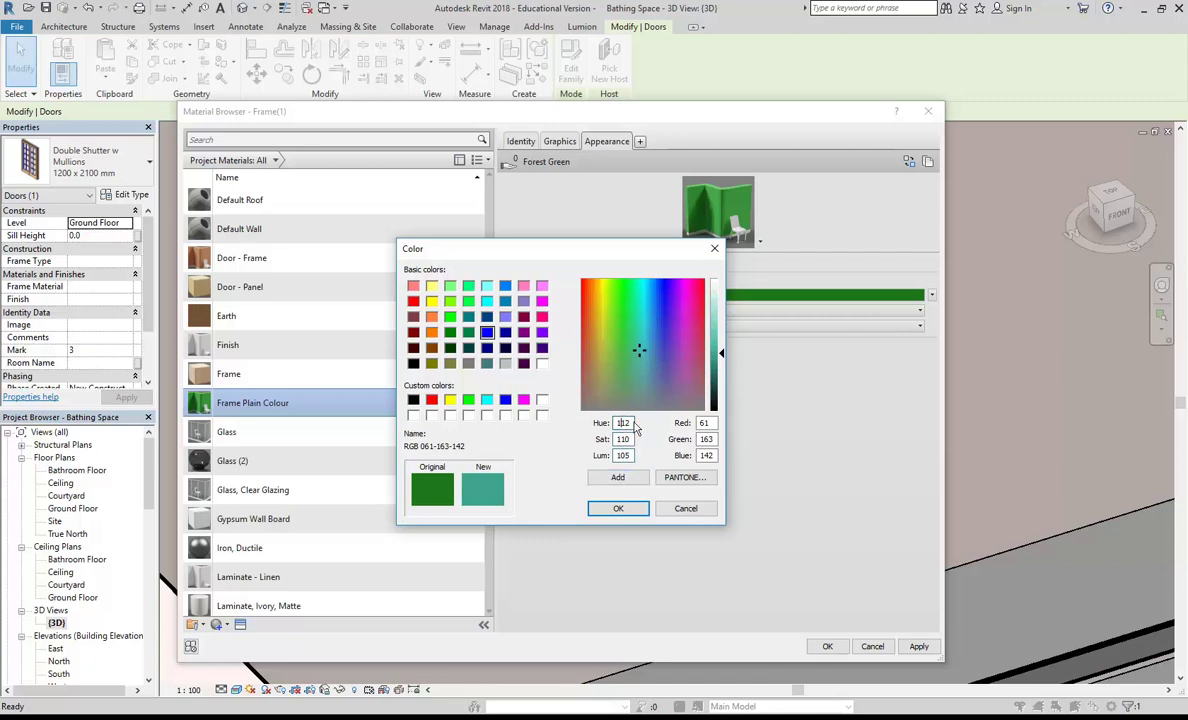
{"action": "left_click", "coordinate": [707, 438]}
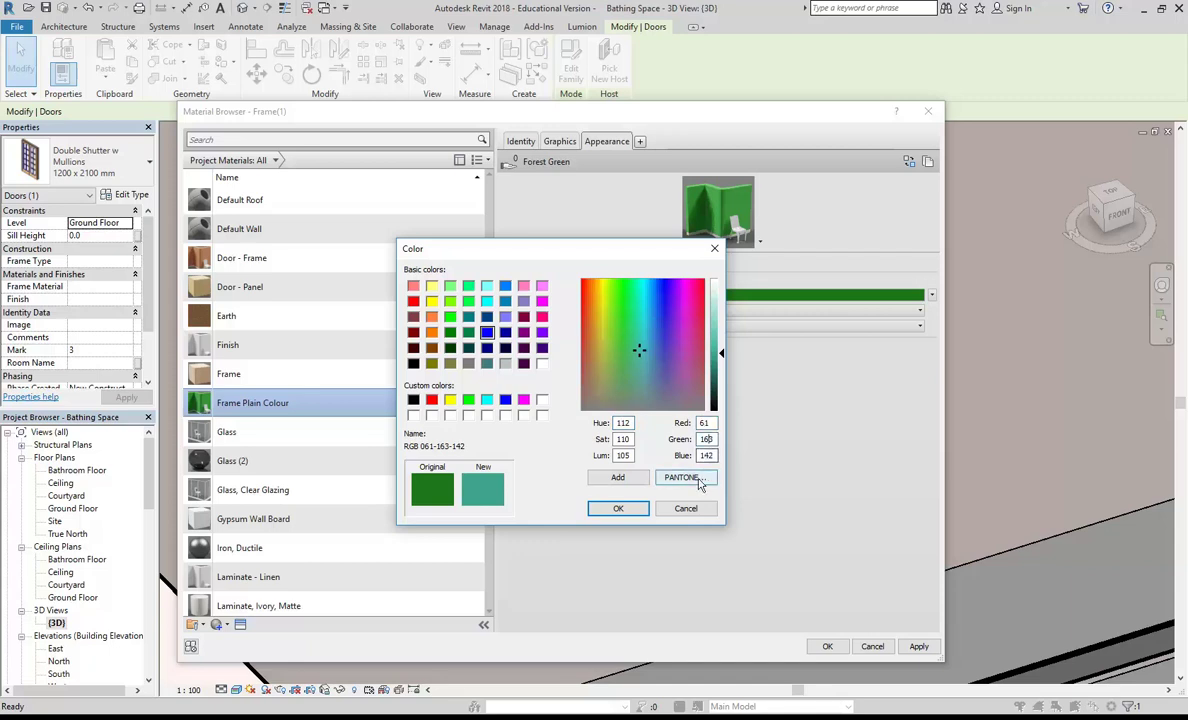
Step: Preview PANTONE 193, then set the paint colour to basic dark green RGB 0-128-0
{"action": "left_click", "coordinate": [686, 478]}
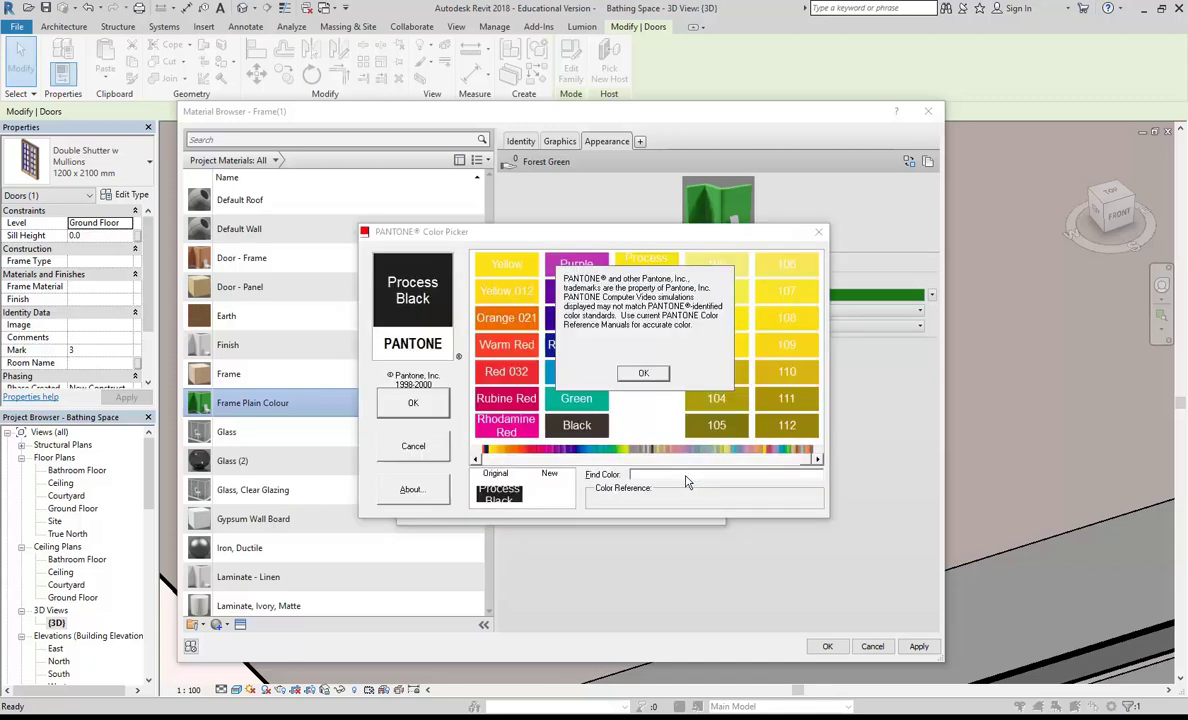
{"action": "left_click", "coordinate": [644, 374]}
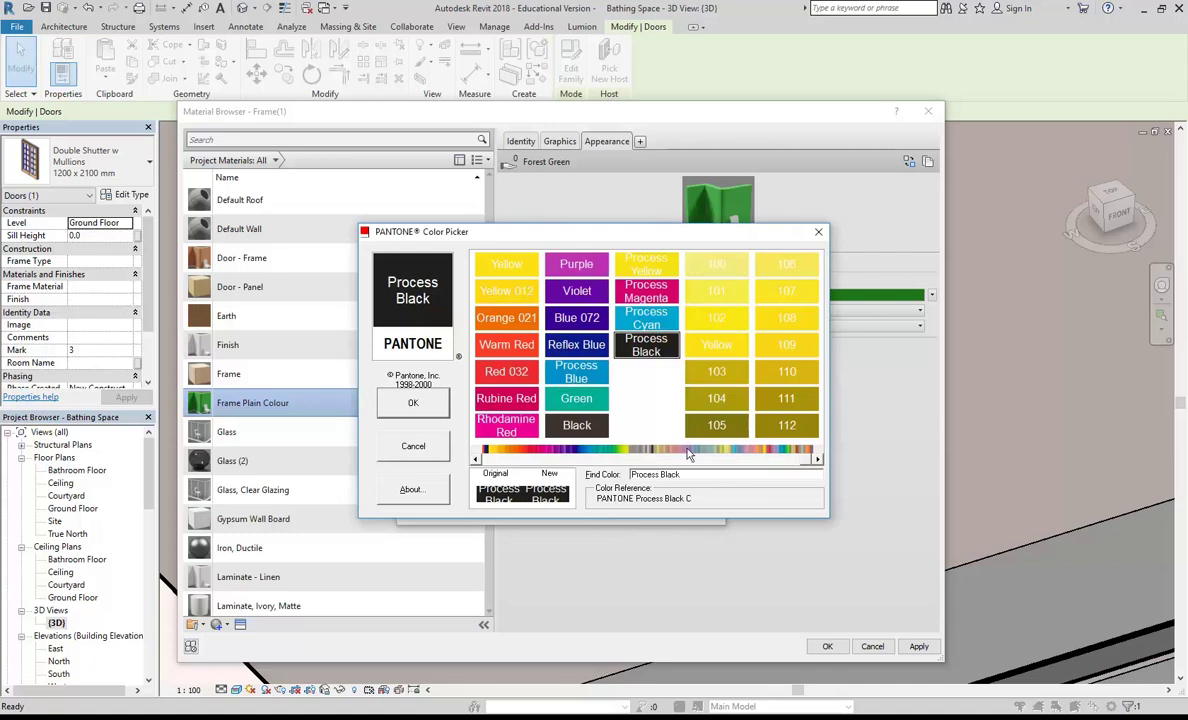
{"action": "scroll", "coordinate": [668, 432], "scroll_direction": "down", "scroll_amount": 10}
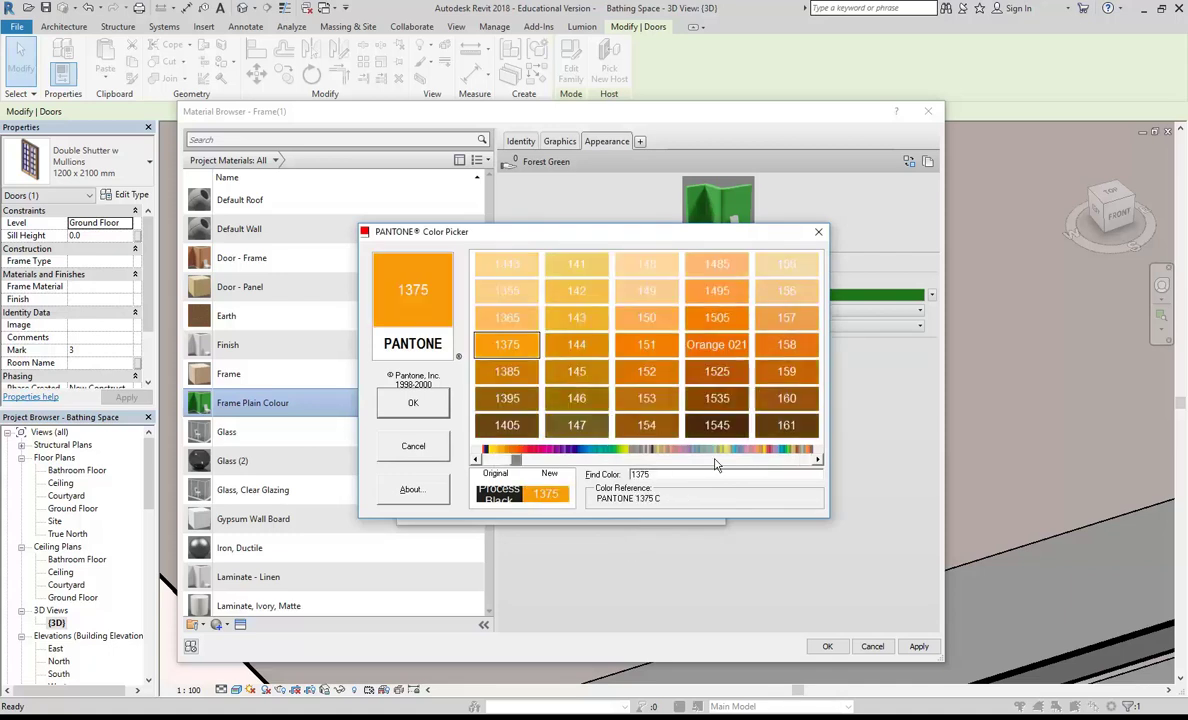
{"action": "left_click", "coordinate": [717, 371]}
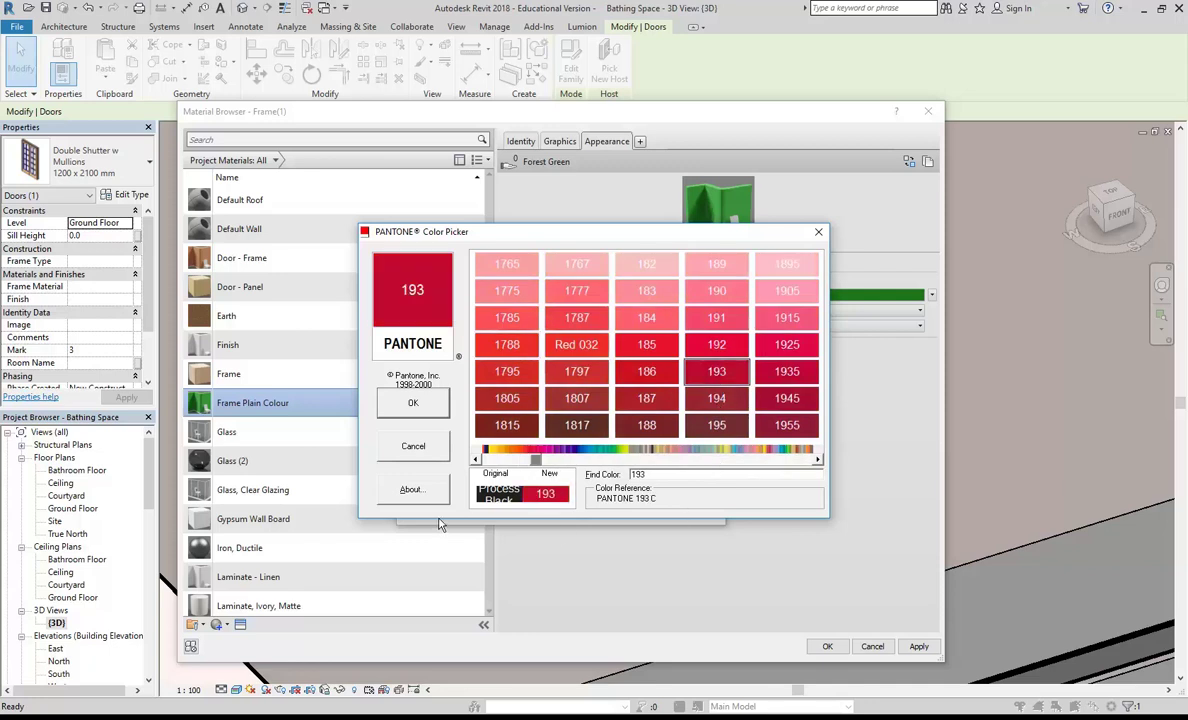
{"action": "left_click", "coordinate": [413, 402]}
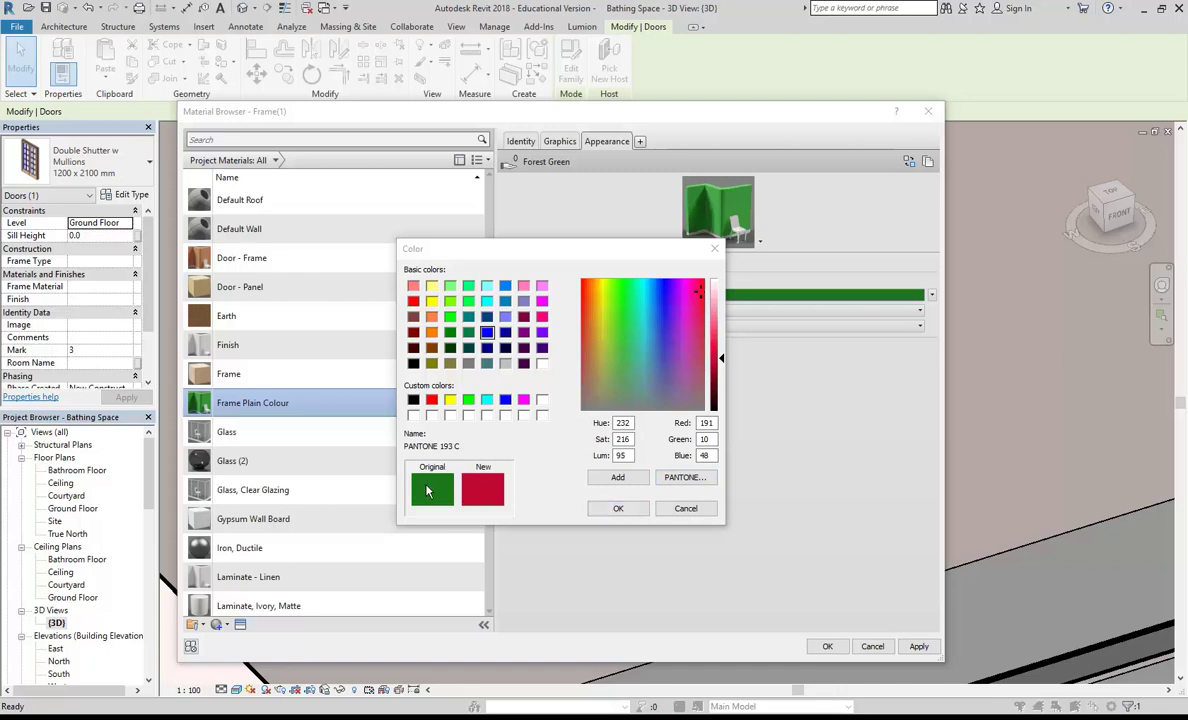
{"action": "left_click", "coordinate": [450, 332]}
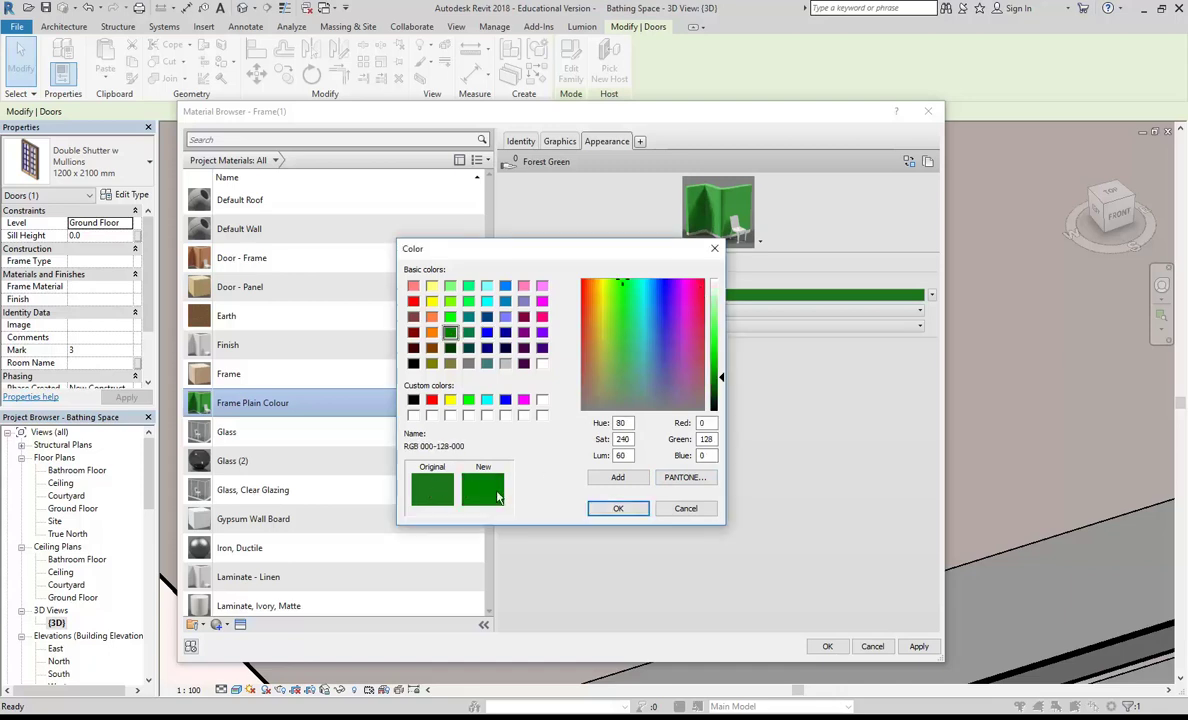
{"action": "left_click", "coordinate": [618, 508]}
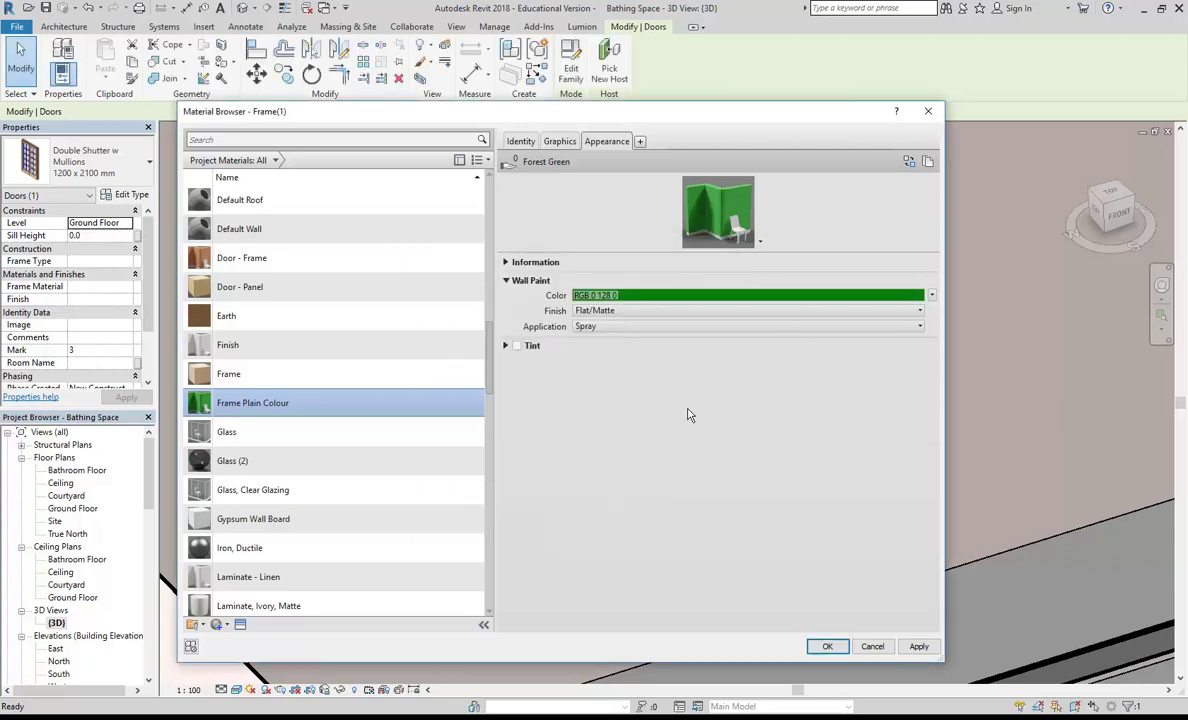
Step: Change the green wall paint's finish to Gloss and its application method to Brush
{"action": "left_click", "coordinate": [662, 316]}
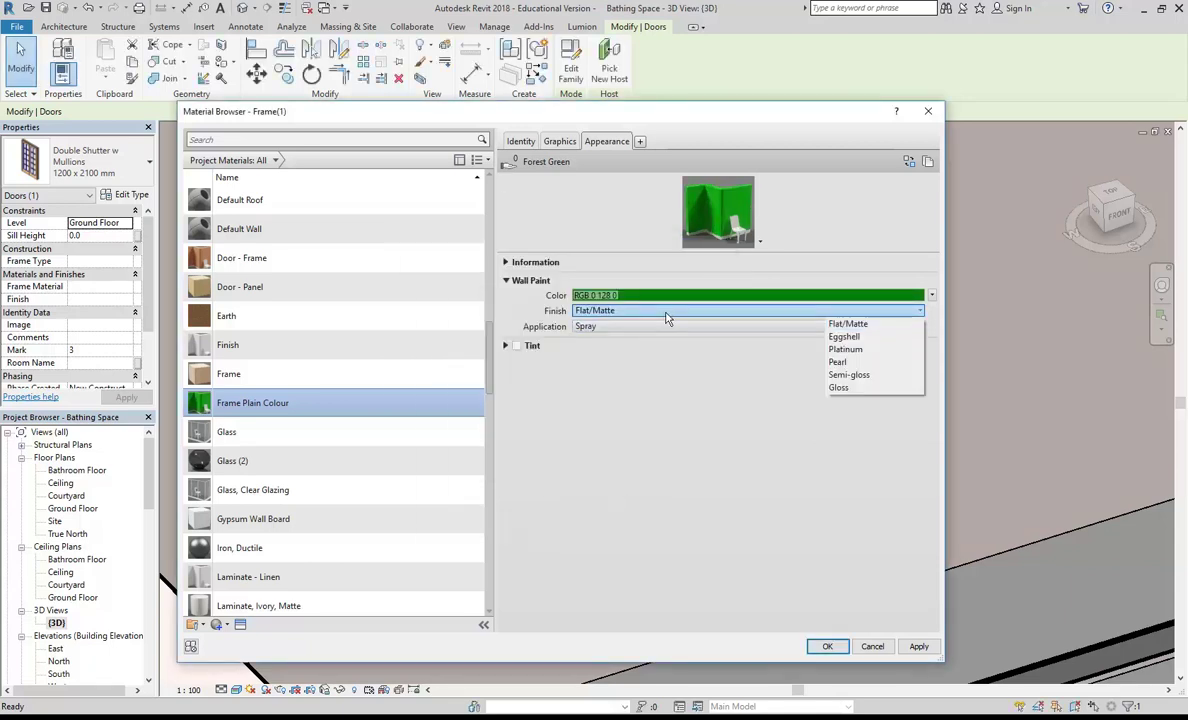
{"action": "left_click", "coordinate": [848, 374]}
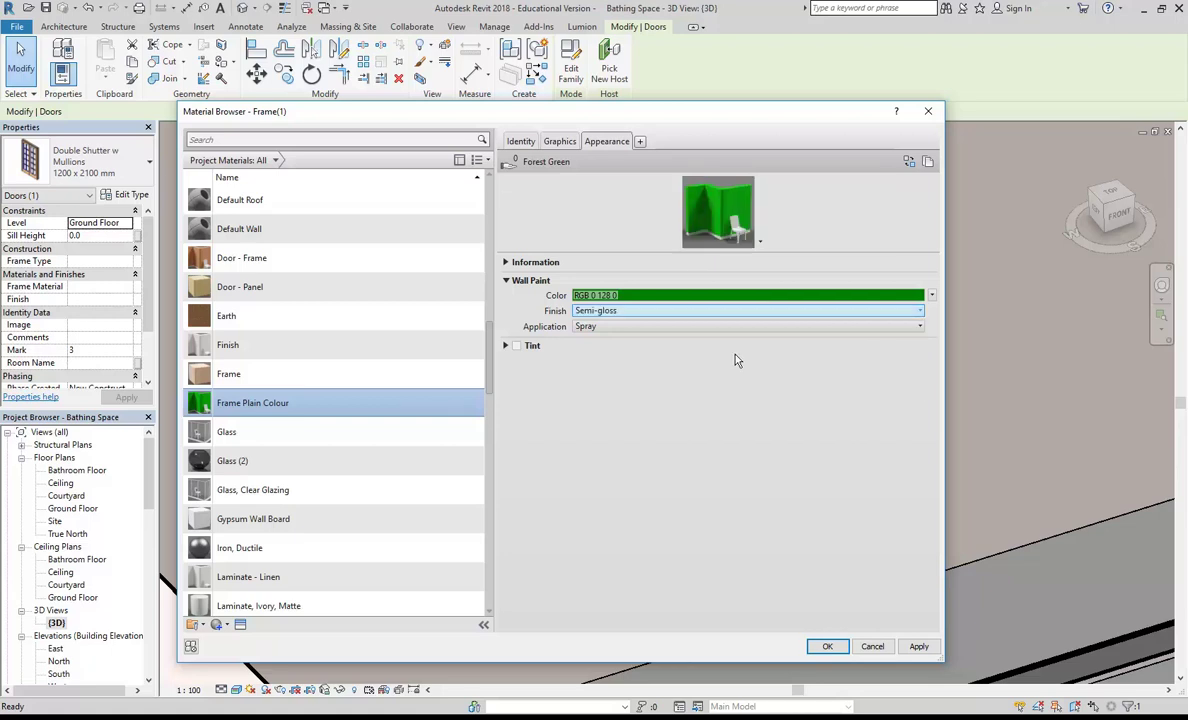
{"action": "left_click", "coordinate": [719, 311]}
{"action": "left_click", "coordinate": [842, 390]}
{"action": "left_click", "coordinate": [660, 327]}
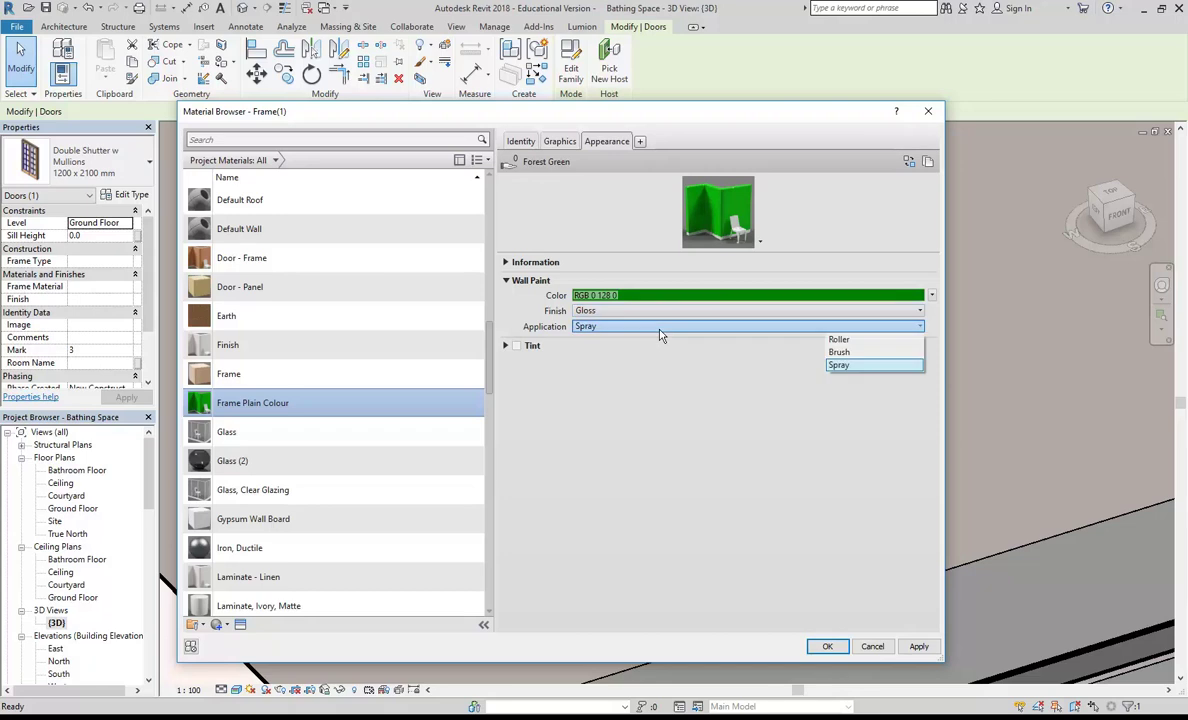
{"action": "left_click", "coordinate": [845, 353]}
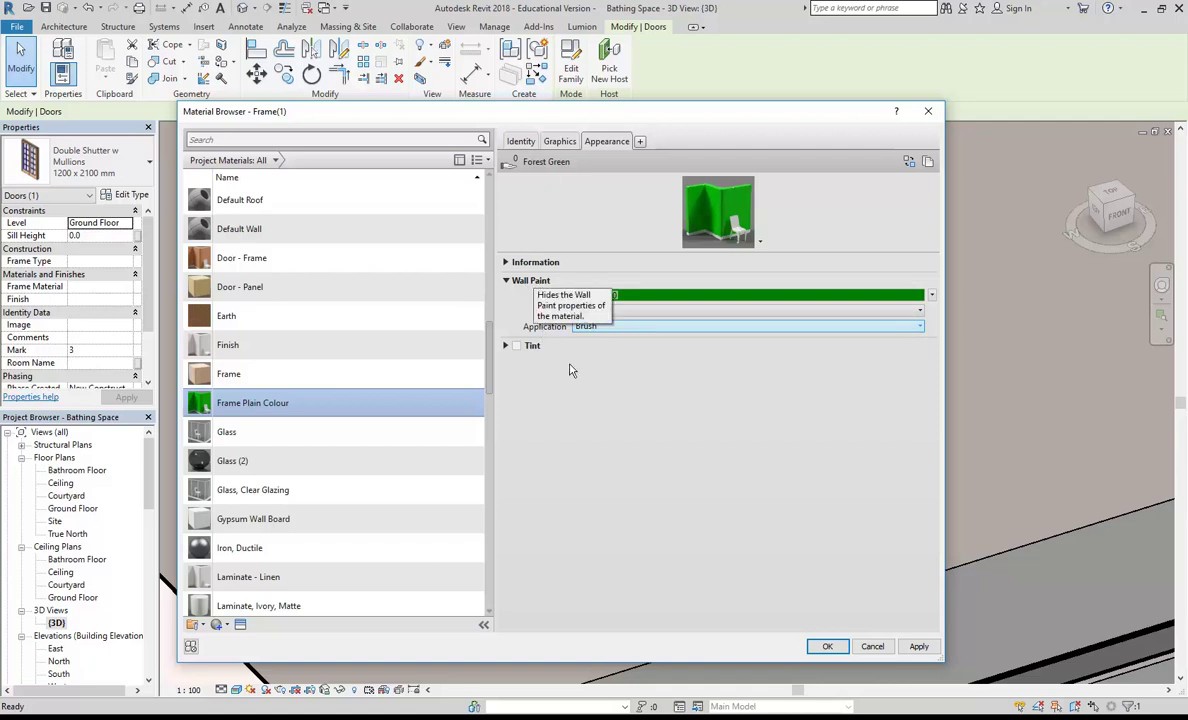
Step: Duplicate the frame appearance as generic Forest Green Duplicate and review its Reflectivity and Bump settings
{"action": "right_click", "coordinate": [605, 145]}
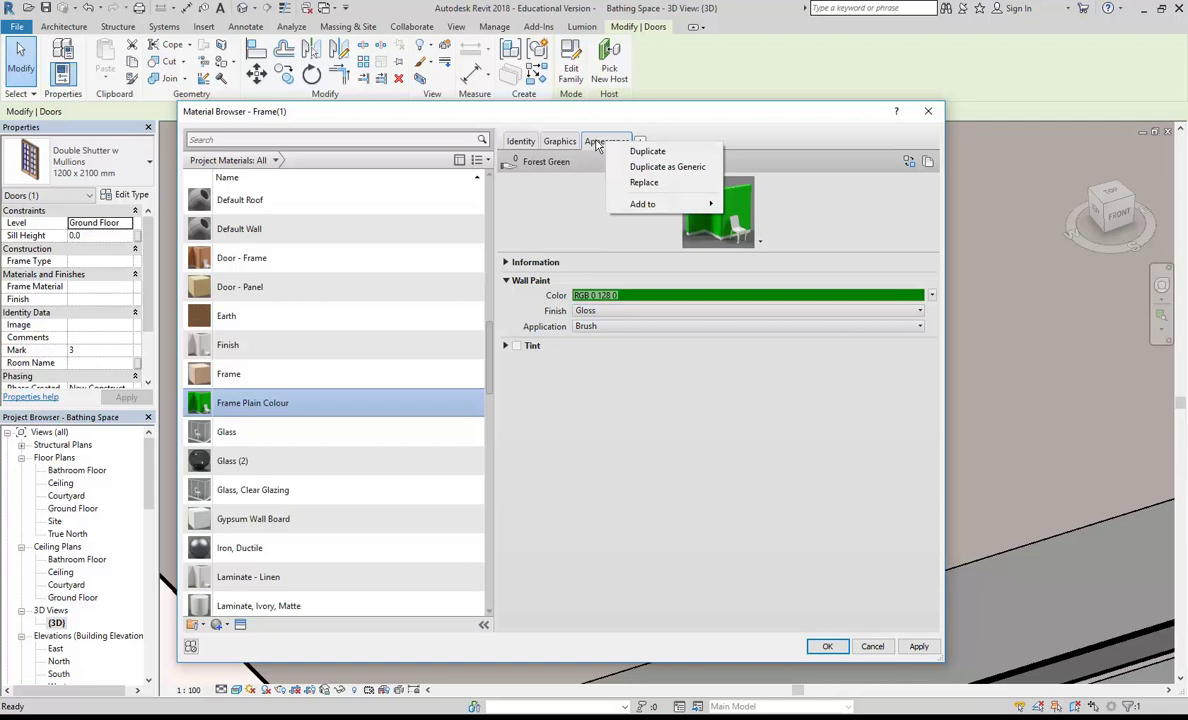
{"action": "left_click", "coordinate": [658, 168]}
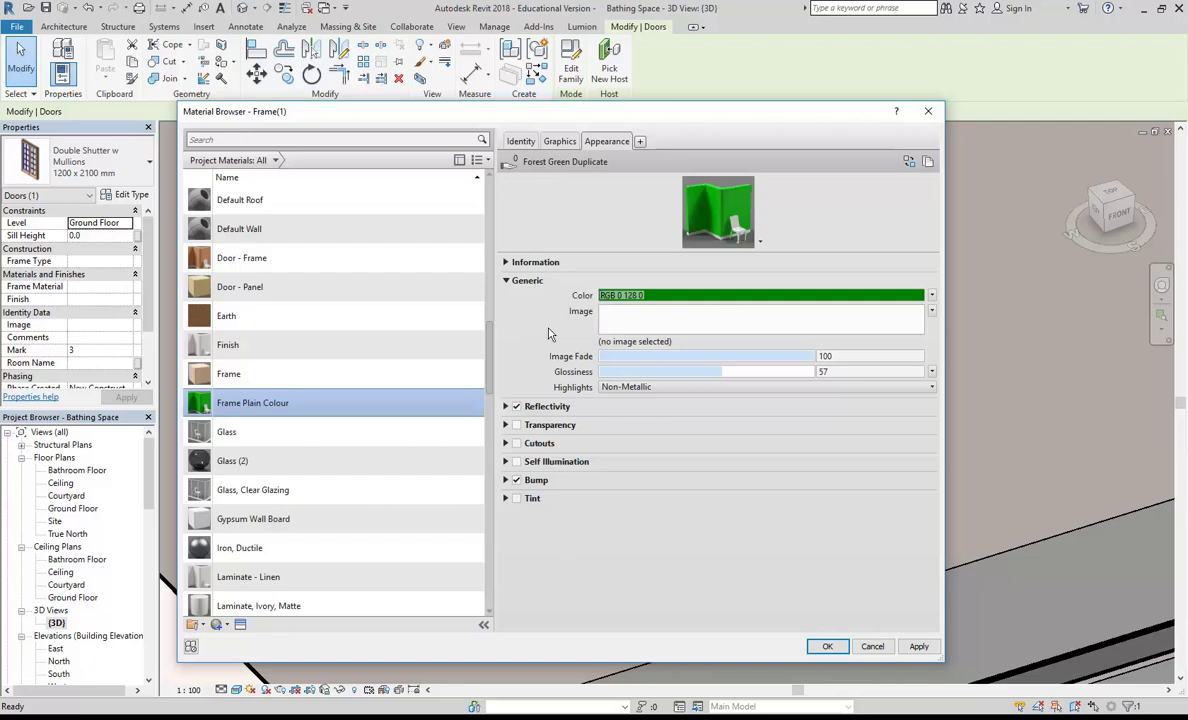
{"action": "left_click", "coordinate": [506, 406]}
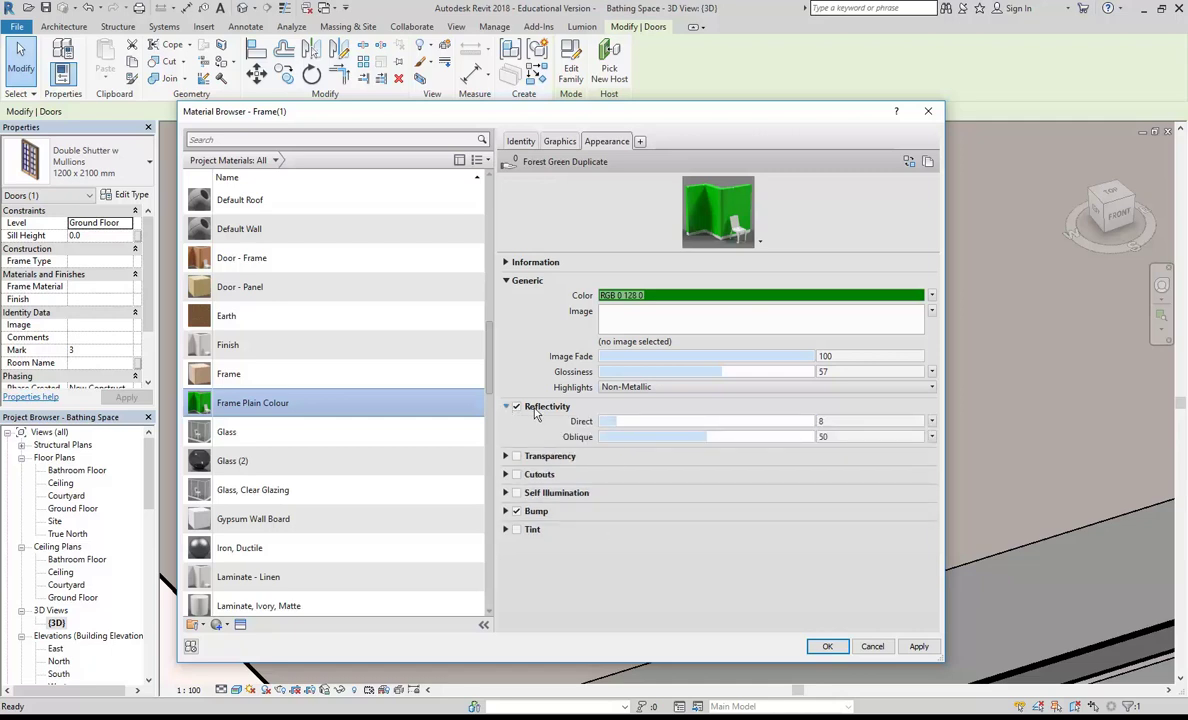
{"action": "left_click", "coordinate": [505, 511]}
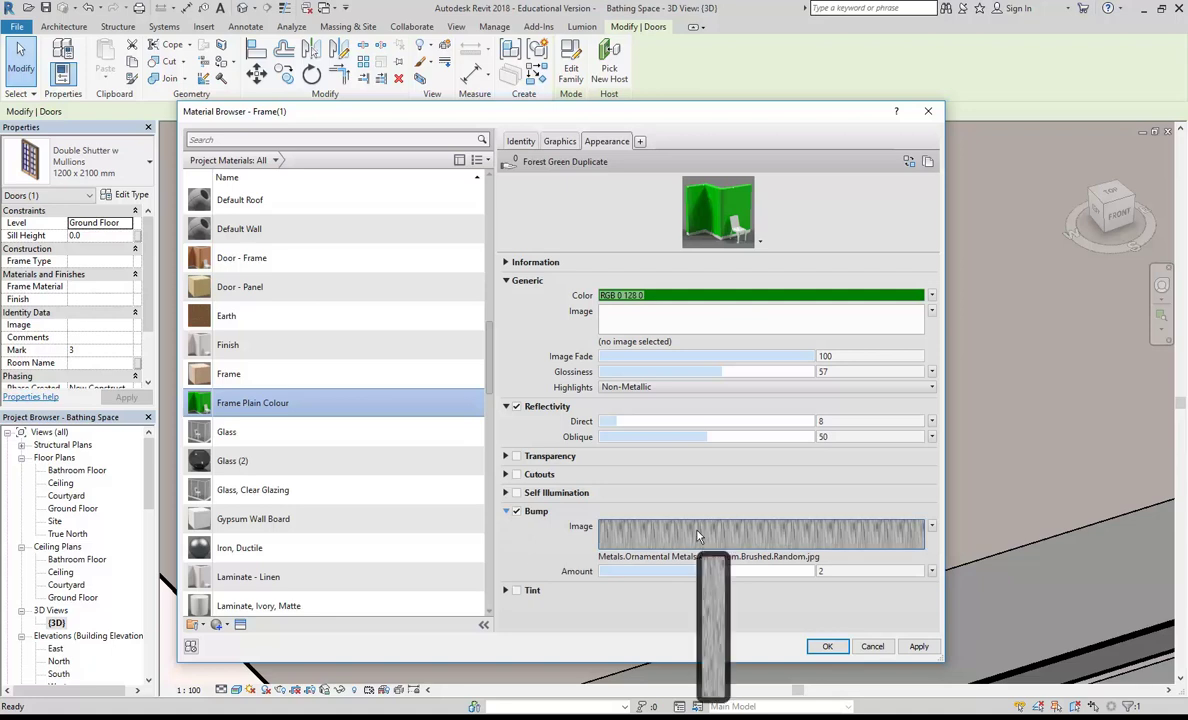
{"action": "left_click", "coordinate": [506, 511]}
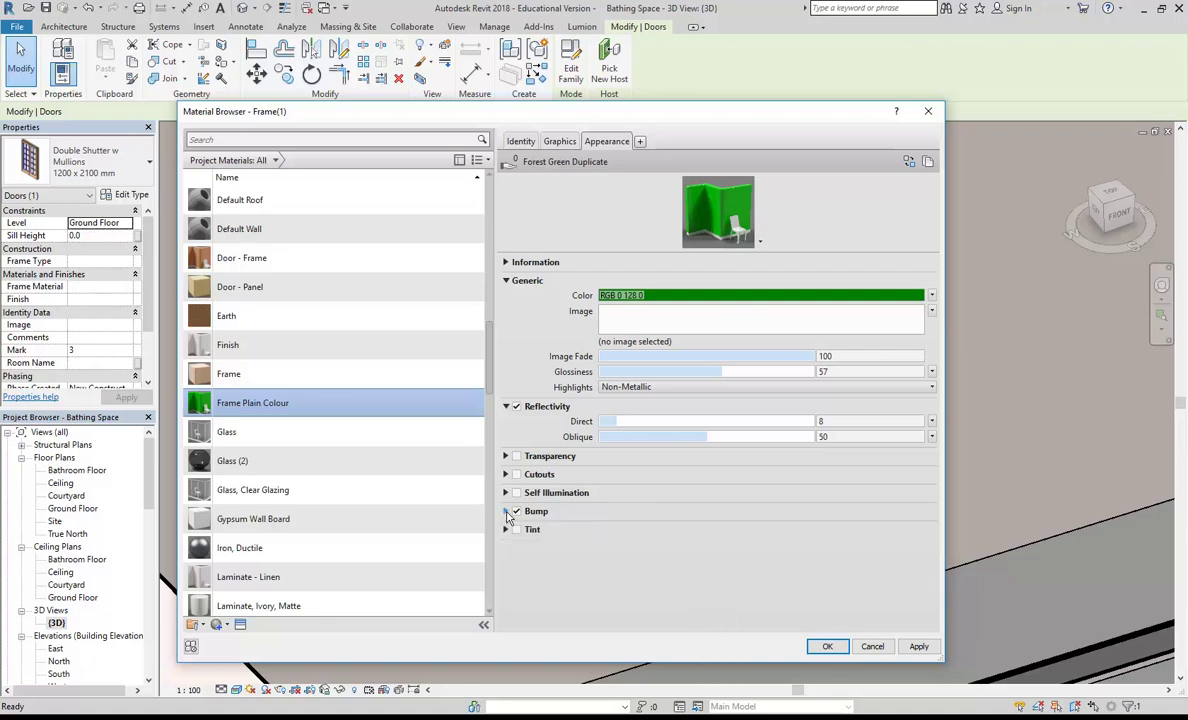
{"action": "left_click", "coordinate": [506, 406]}
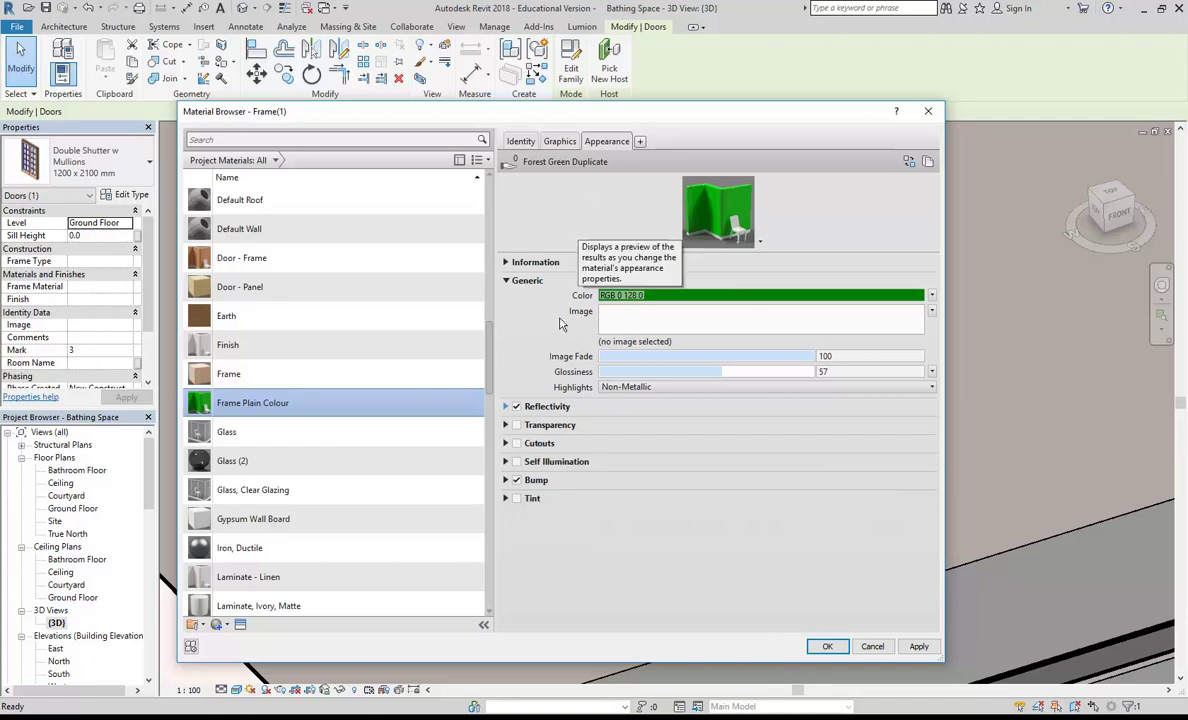
Step: Accept the Frame Plain Colour material and door type properties, then inspect the door in 3D
{"action": "left_click", "coordinate": [828, 648]}
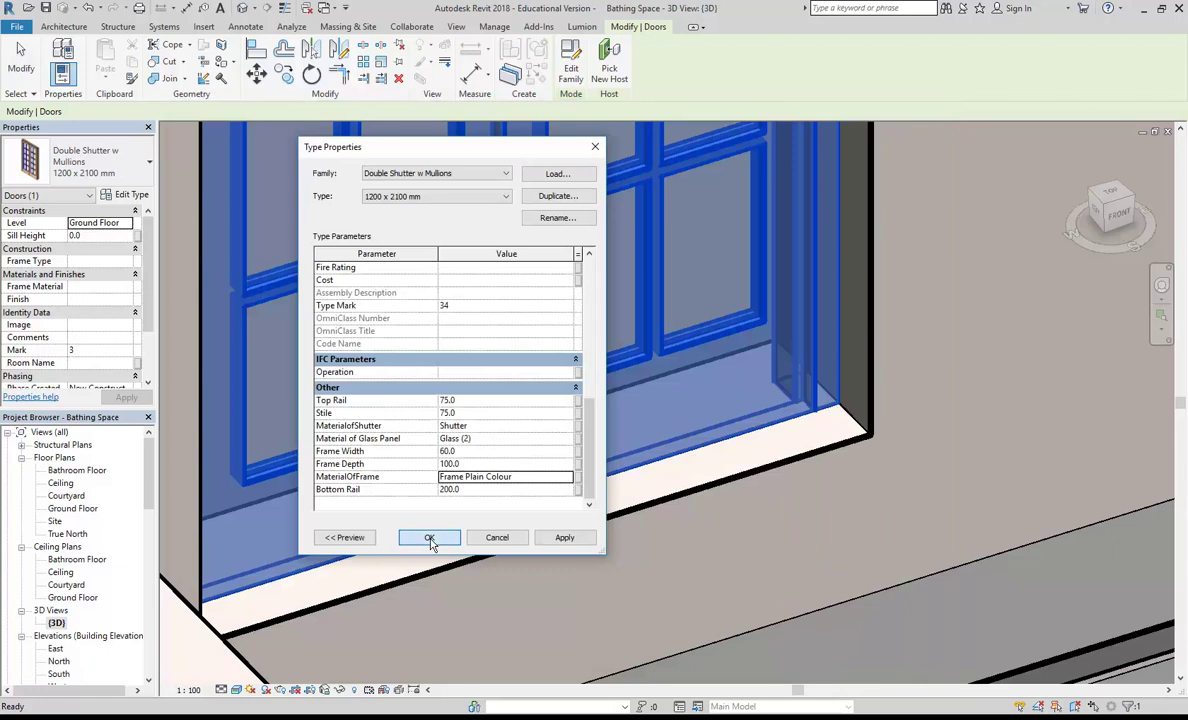
{"action": "left_click", "coordinate": [405, 507]}
{"action": "key", "text": "Escape"}
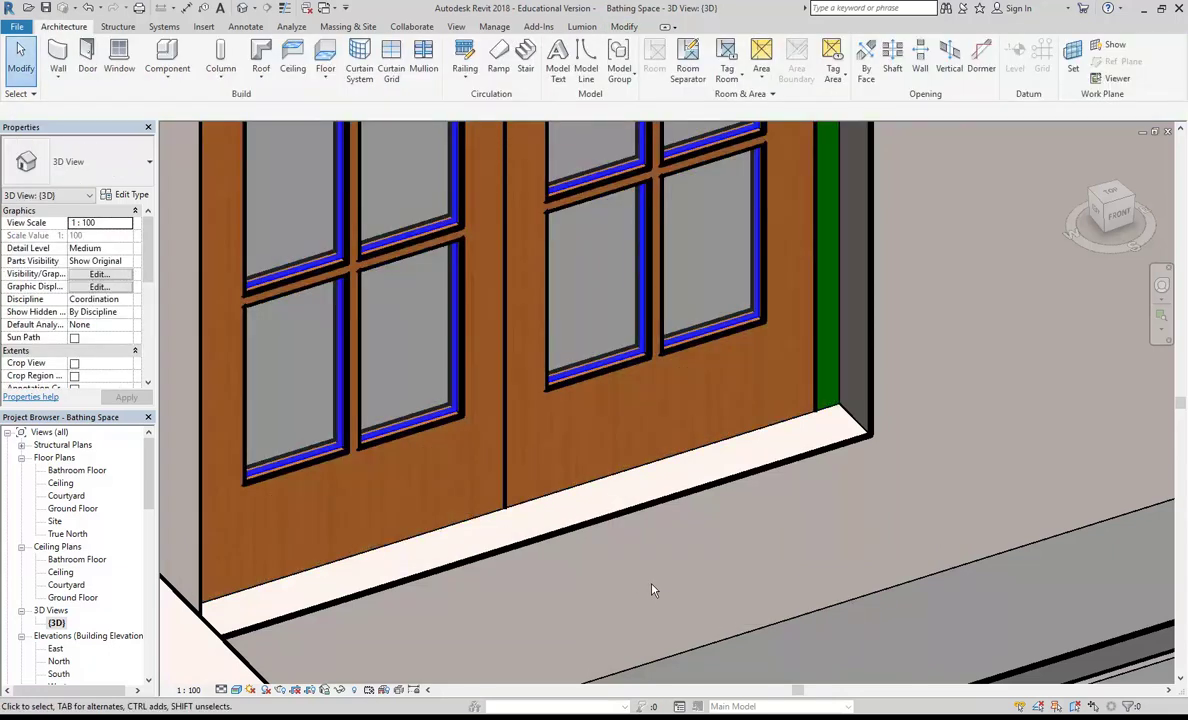
{"action": "scroll", "coordinate": [652, 590], "scroll_direction": "down", "scroll_amount": 2}
{"action": "scroll", "coordinate": [675, 585], "scroll_direction": "up", "scroll_amount": 5}
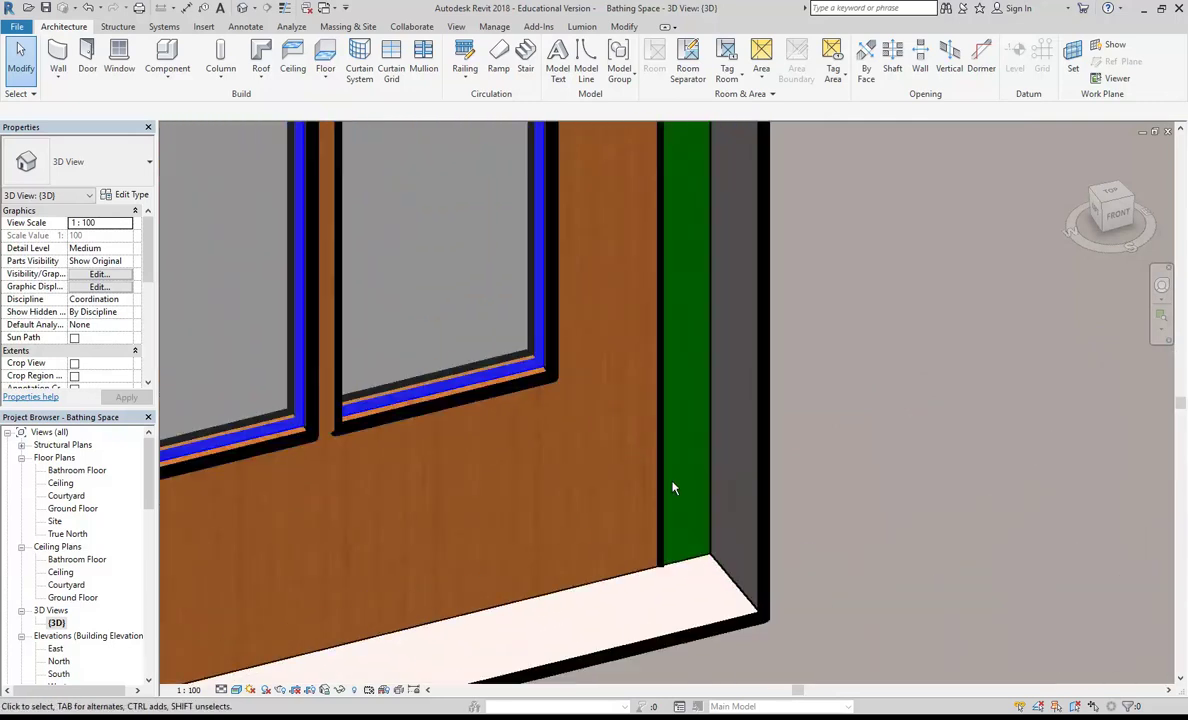
{"action": "middle_click_drag", "start_coordinate": [663, 495], "coordinate": [502, 395]}
{"action": "scroll", "coordinate": [640, 400], "scroll_direction": "down", "scroll_amount": 4}
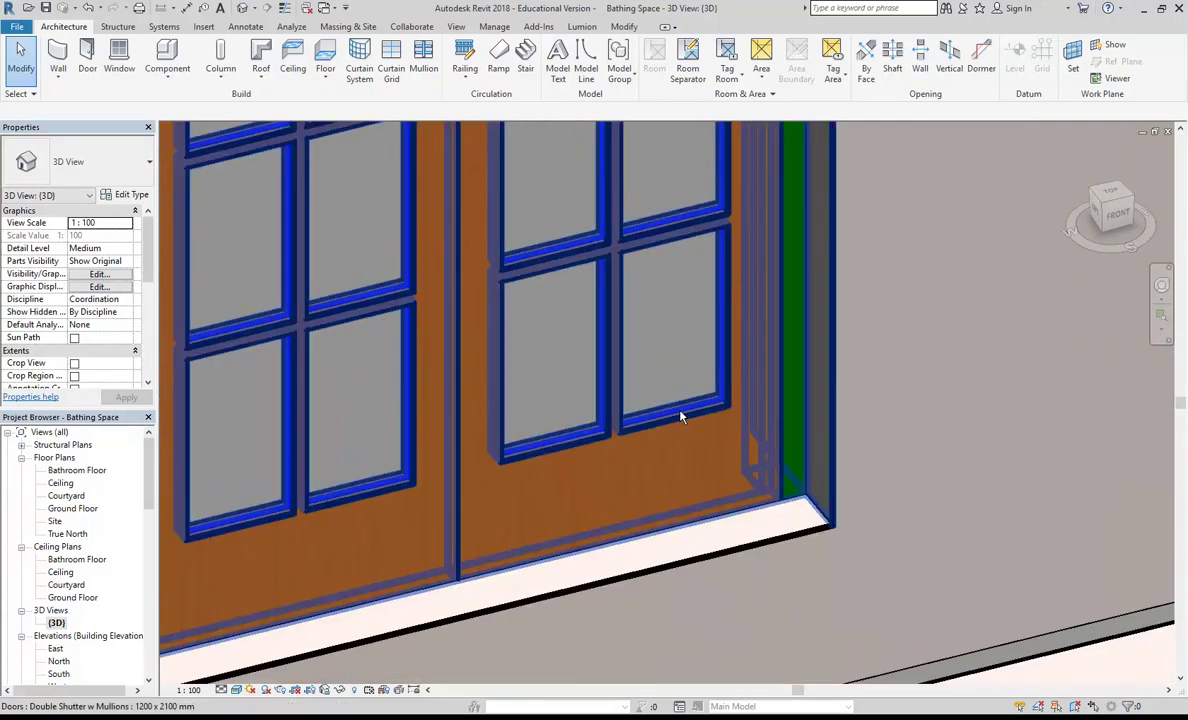
{"action": "scroll", "coordinate": [636, 495], "scroll_direction": "up", "scroll_amount": 3}
Step: Select the double door and reopen the Double Shutter w Mullions type properties
{"action": "left_click", "coordinate": [615, 492]}
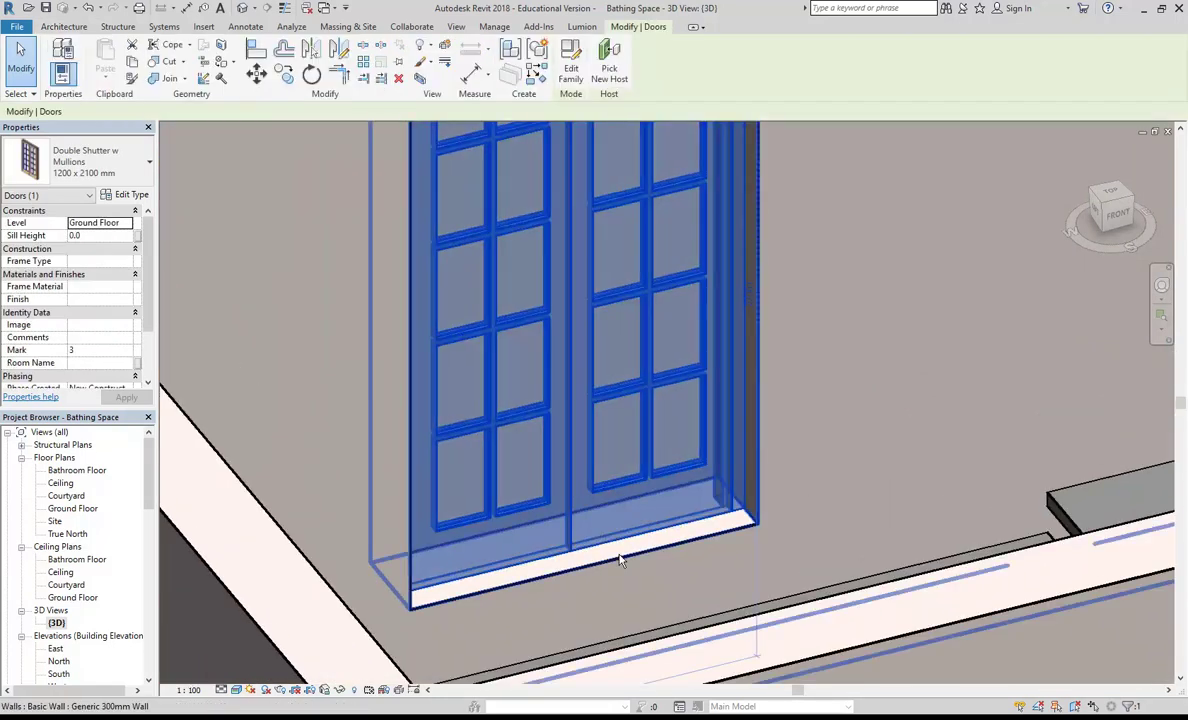
{"action": "left_click", "coordinate": [128, 196]}
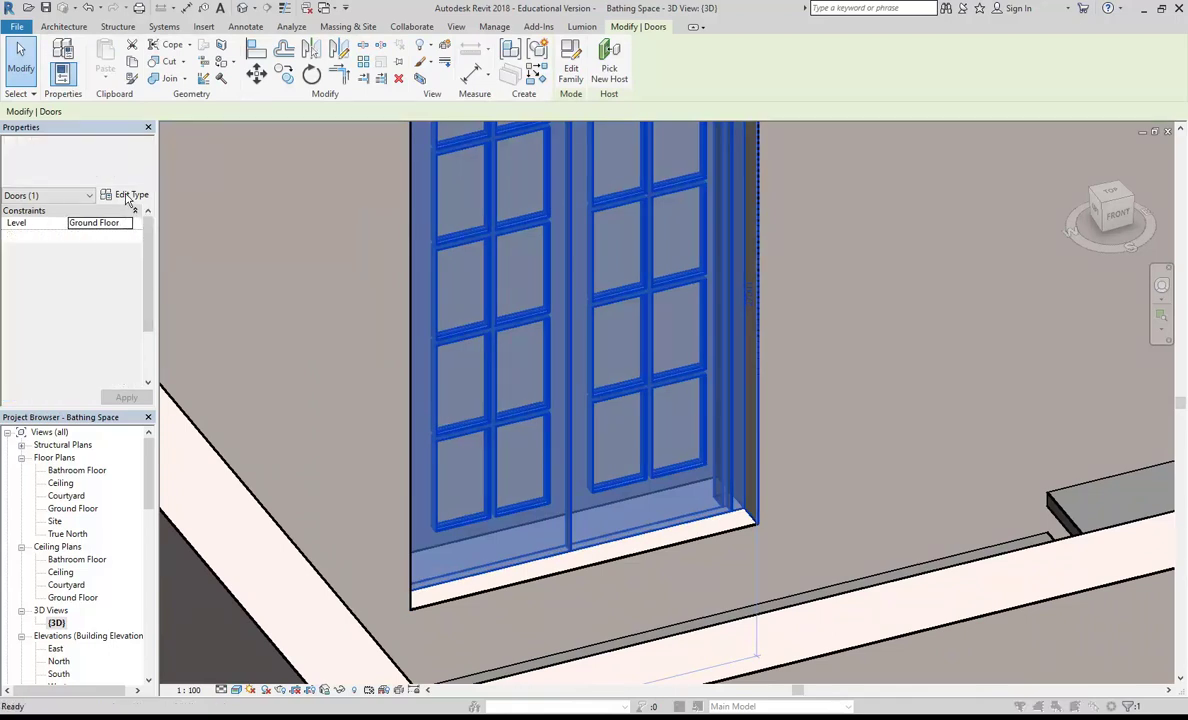
{"action": "left_click_drag", "start_coordinate": [590, 284], "coordinate": [579, 432]}
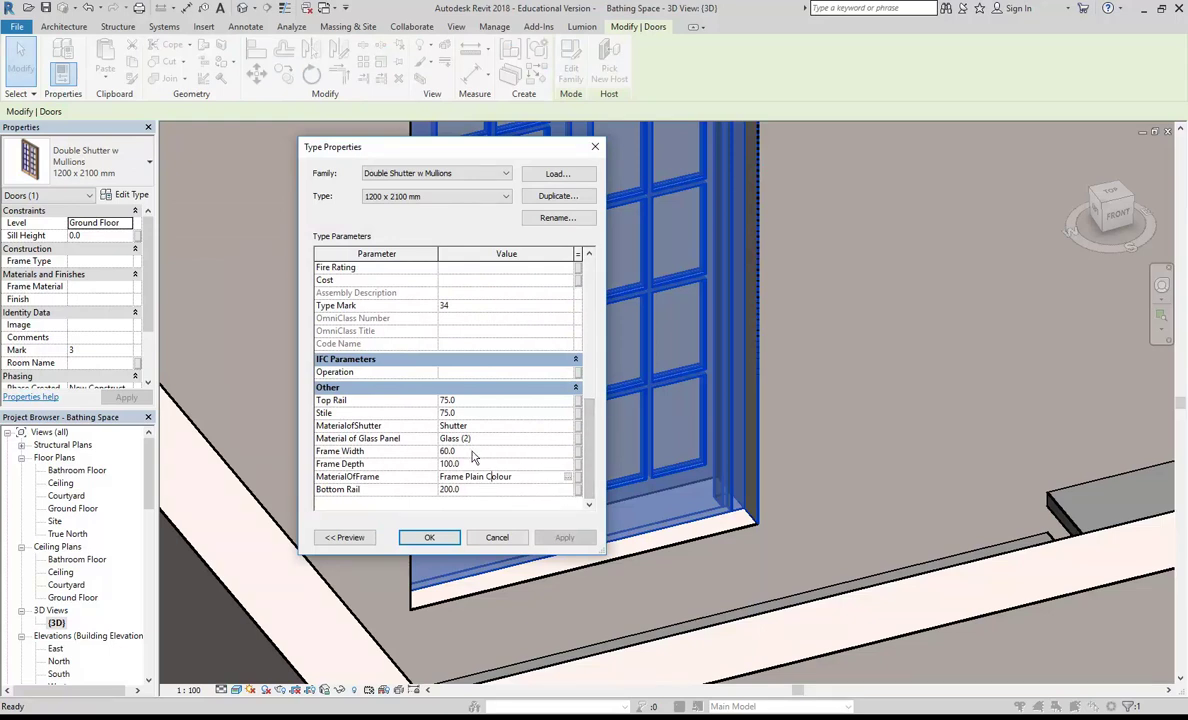
Step: Set MaterialofShutter to Frame Plain Colour and apply it so the door displays green
{"action": "left_click", "coordinate": [503, 429]}
{"action": "left_click", "coordinate": [567, 425]}
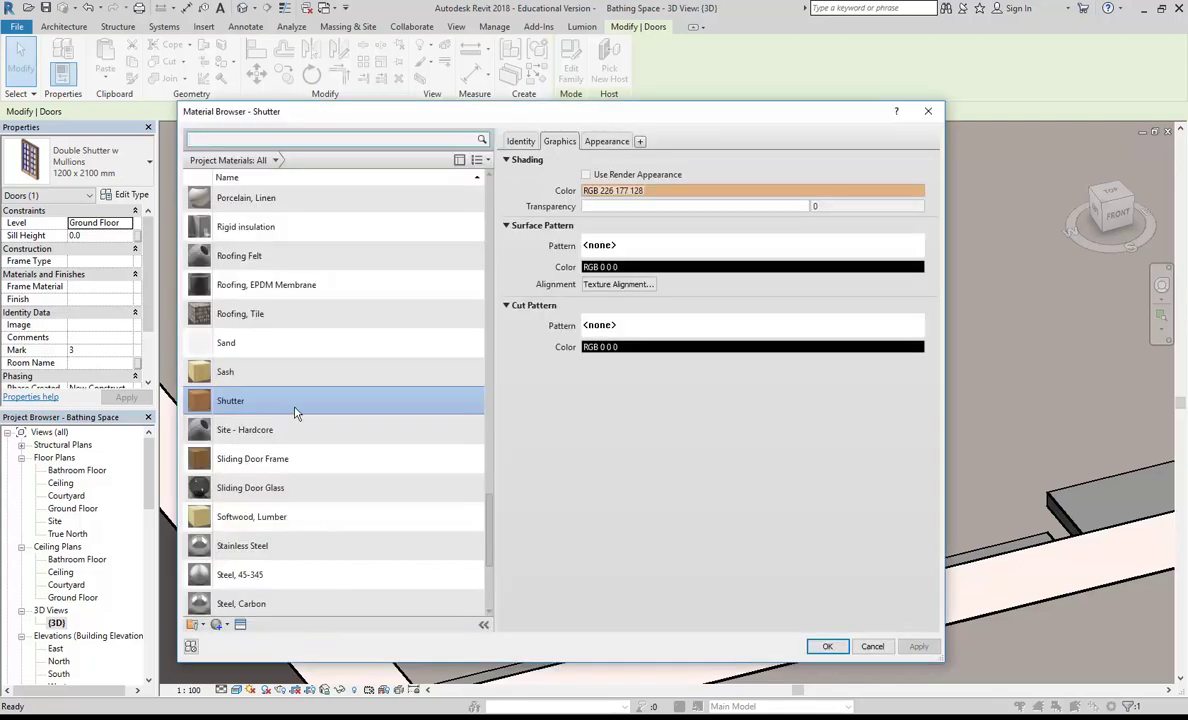
{"action": "scroll", "coordinate": [279, 404], "scroll_direction": "up", "scroll_amount": 6}
{"action": "scroll", "coordinate": [279, 404], "scroll_direction": "up", "scroll_amount": 6}
{"action": "left_click", "coordinate": [236, 405]}
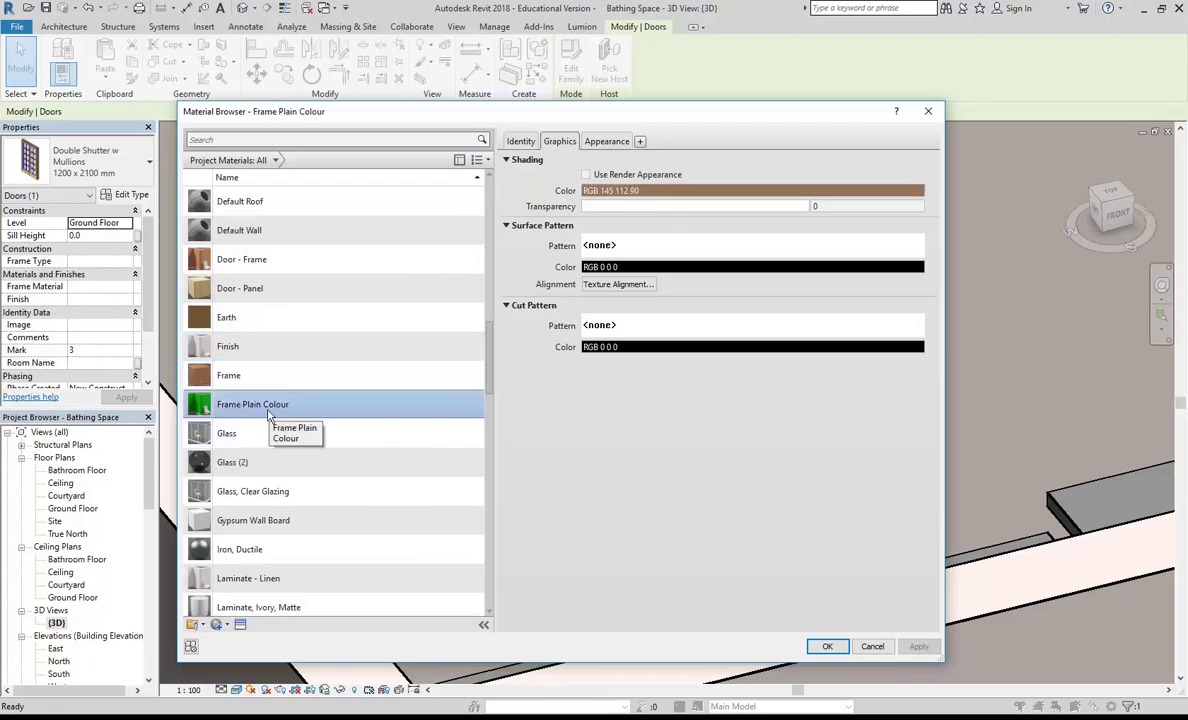
{"action": "left_click", "coordinate": [607, 141]}
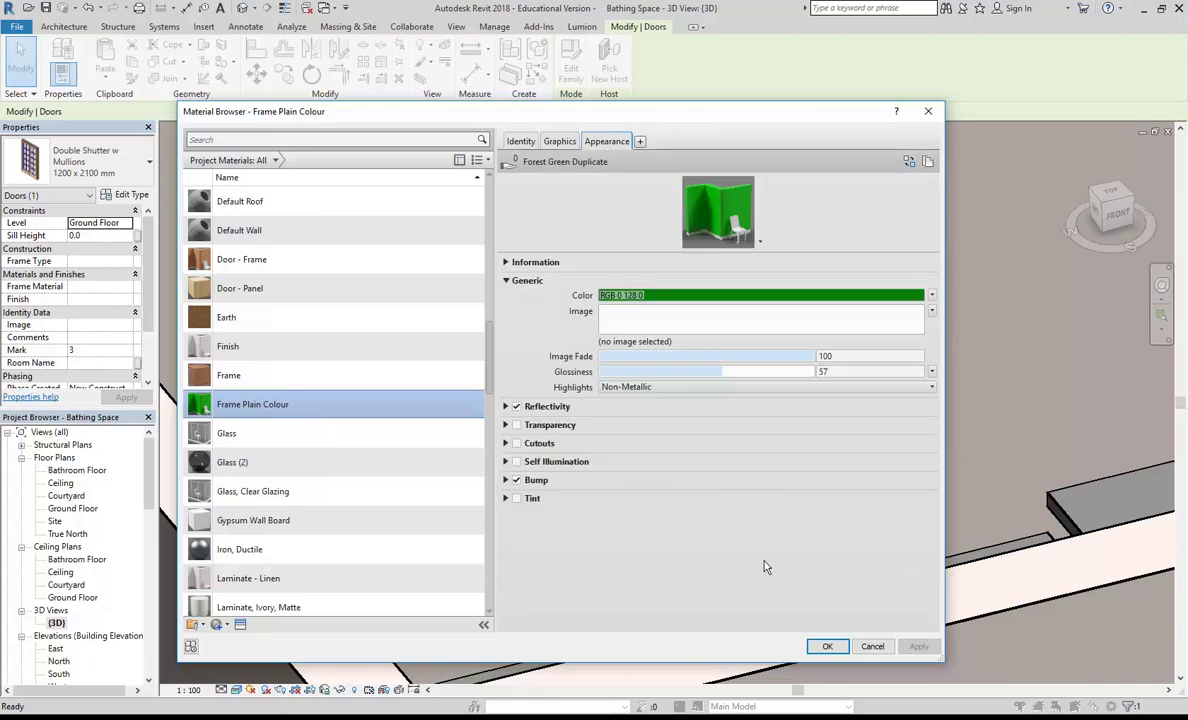
{"action": "left_click", "coordinate": [828, 647]}
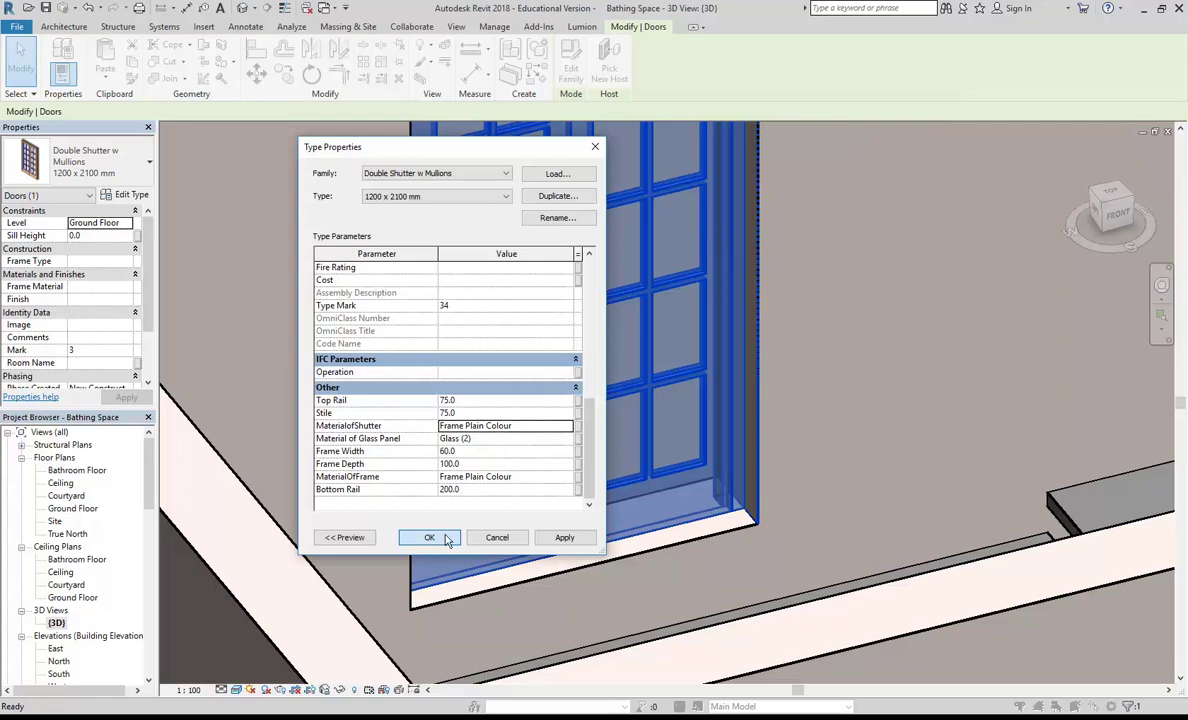
{"action": "left_click", "coordinate": [430, 540]}
{"action": "left_click", "coordinate": [811, 467]}
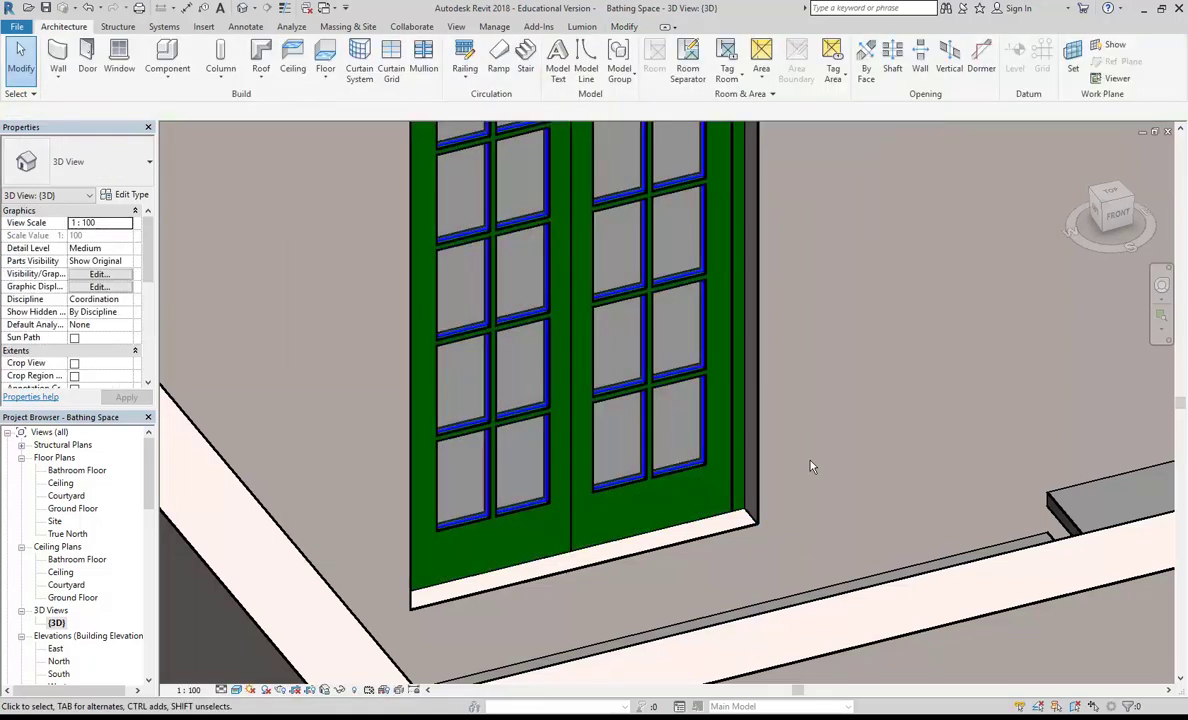
Step: Switch the 3D view to the Shaded visual style and select the double shutter door
{"action": "scroll", "coordinate": [811, 467], "scroll_direction": "down", "scroll_amount": 2}
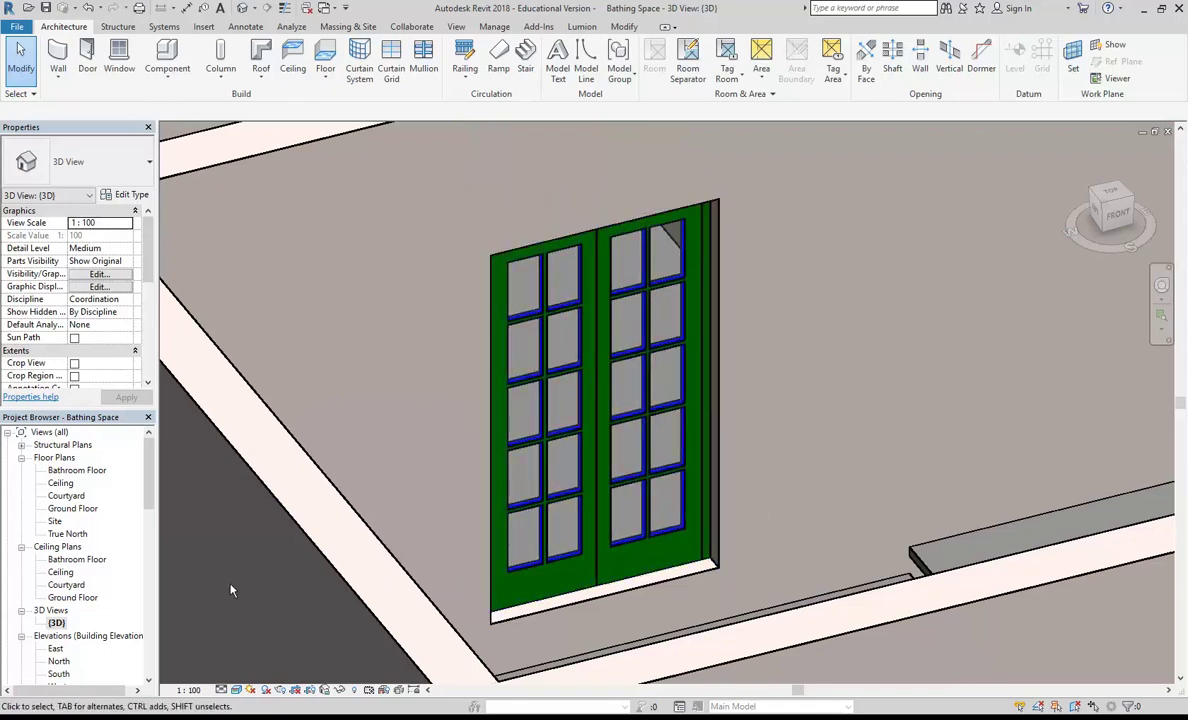
{"action": "left_click", "coordinate": [236, 690]}
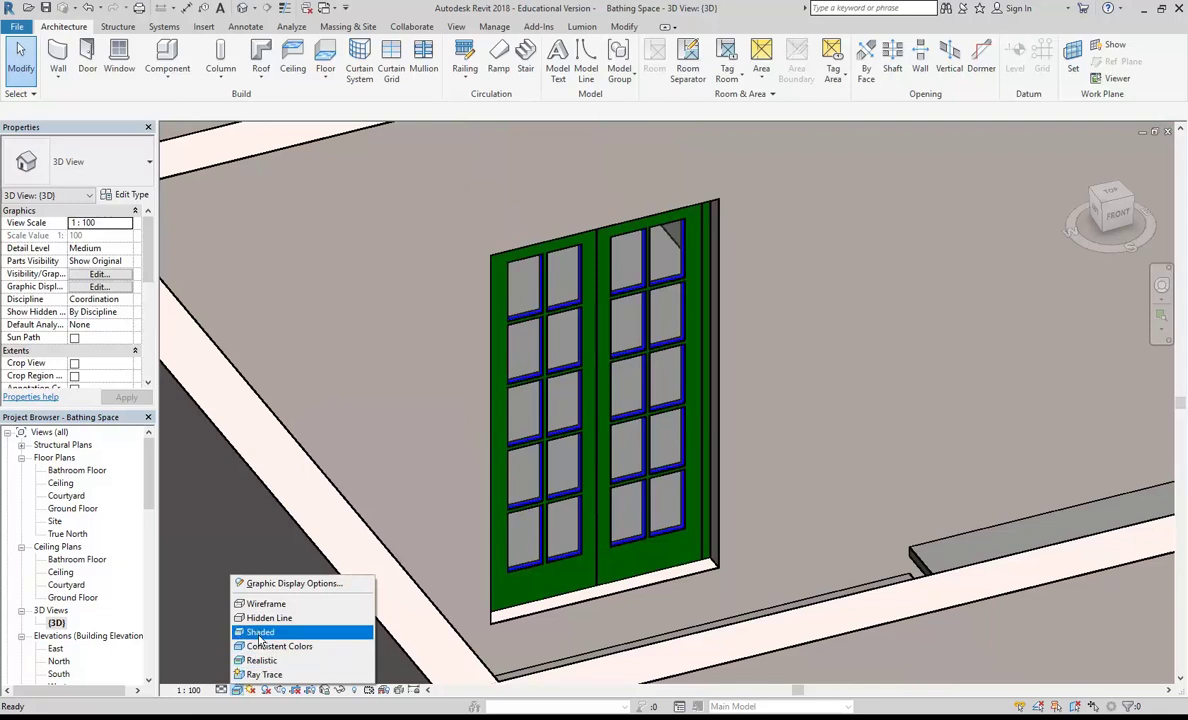
{"action": "left_click", "coordinate": [258, 633]}
{"action": "scroll", "coordinate": [604, 636], "scroll_direction": "up", "scroll_amount": 3}
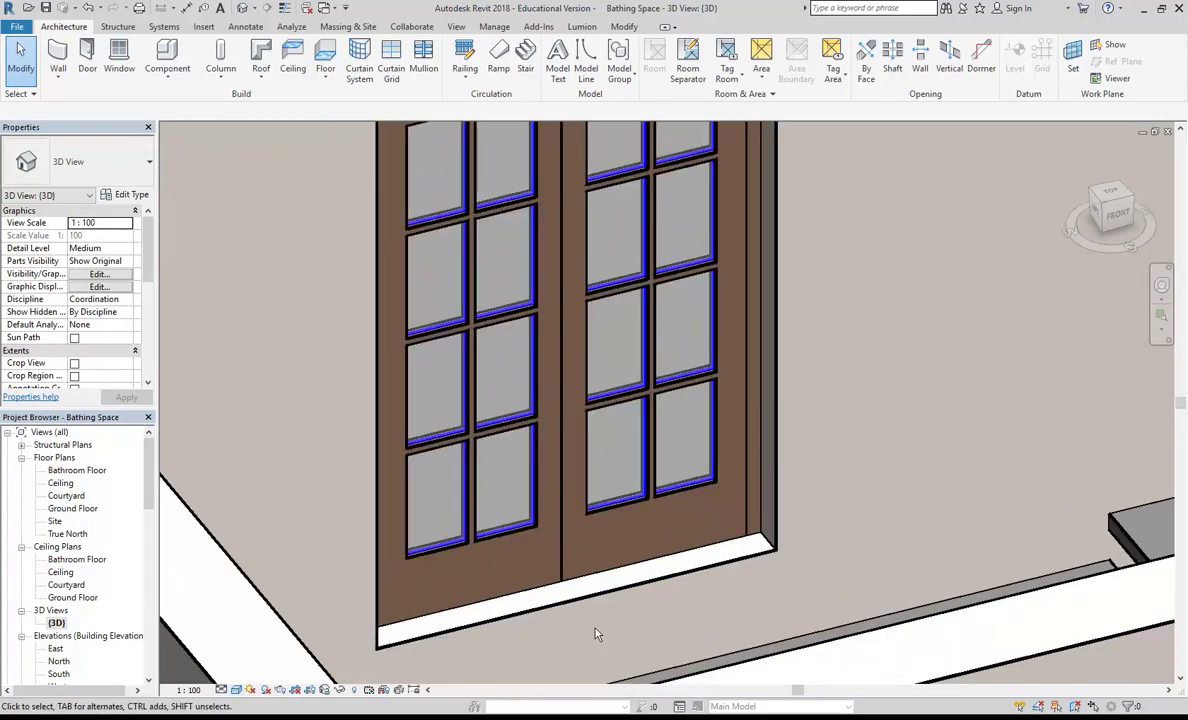
{"action": "scroll", "coordinate": [457, 527], "scroll_direction": "up", "scroll_amount": 2}
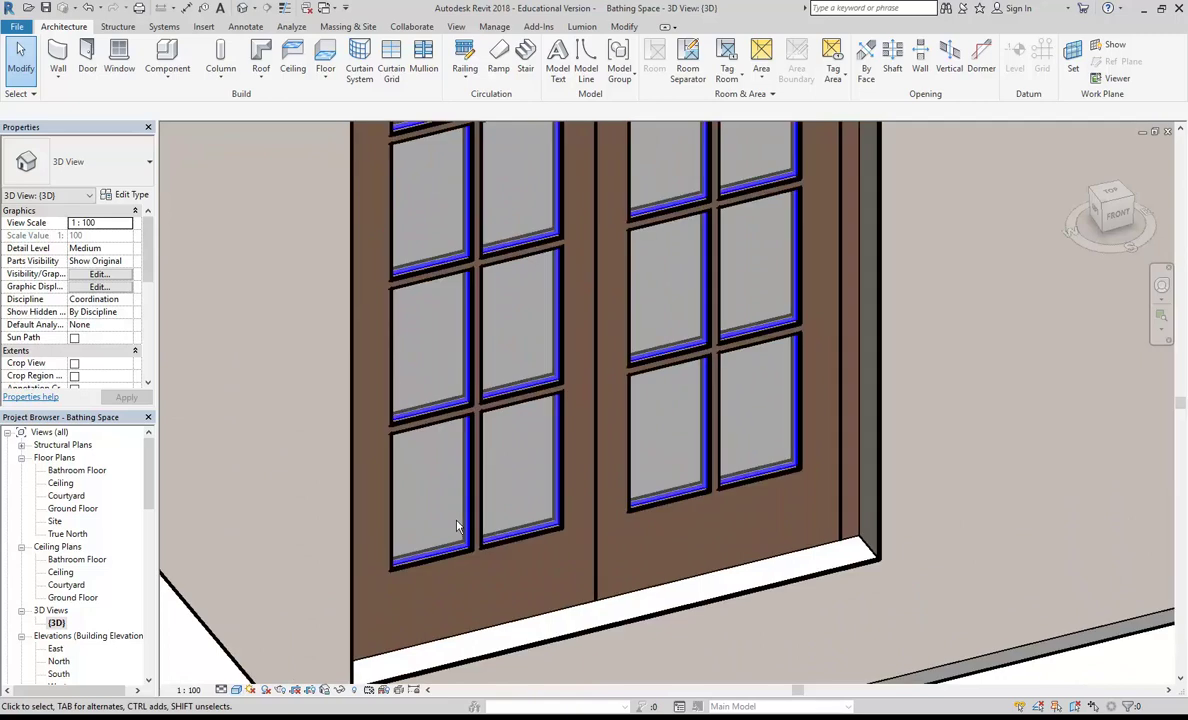
{"action": "left_click", "coordinate": [522, 532]}
{"action": "middle_click_drag", "start_coordinate": [517, 480], "coordinate": [518, 530]}
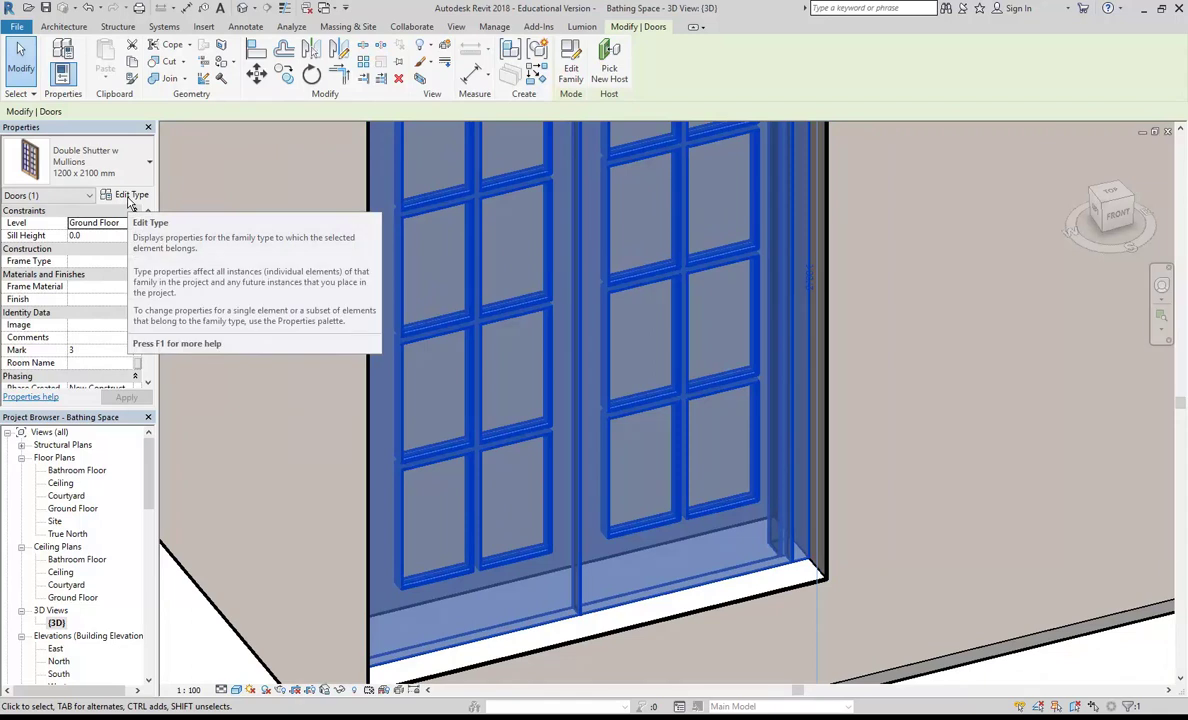
Step: Reopen the door's type properties and the Material Browser for MaterialofShutter
{"action": "left_click", "coordinate": [129, 196]}
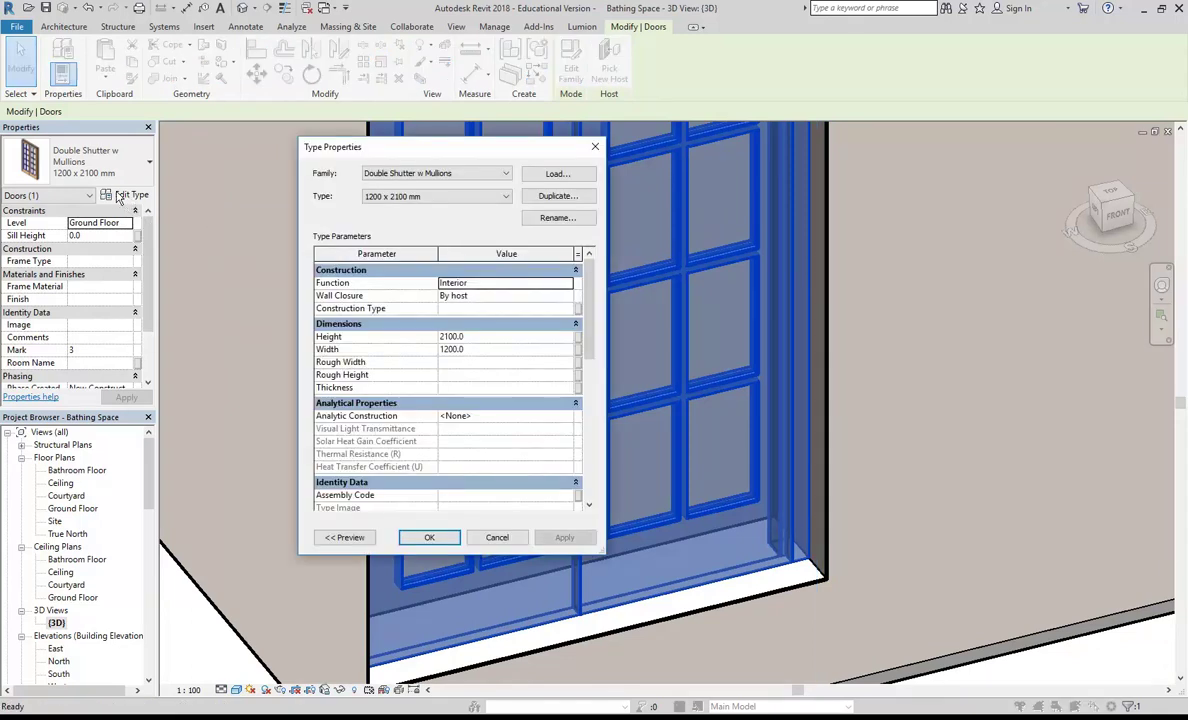
{"action": "left_click_drag", "start_coordinate": [591, 309], "coordinate": [591, 449]}
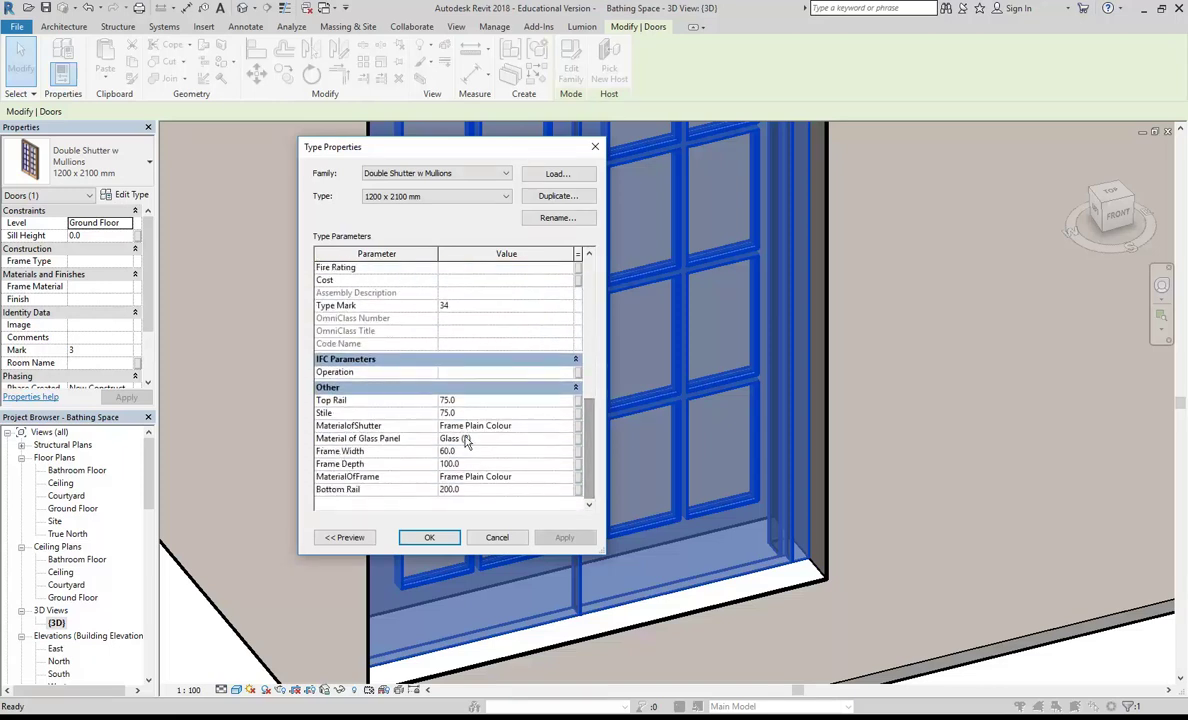
{"action": "left_click", "coordinate": [487, 426]}
{"action": "left_click", "coordinate": [572, 427]}
Step: Tick Use Render Appearance in the Graphics tab so shading matches green RGB 0 128 0
{"action": "left_click", "coordinate": [604, 145]}
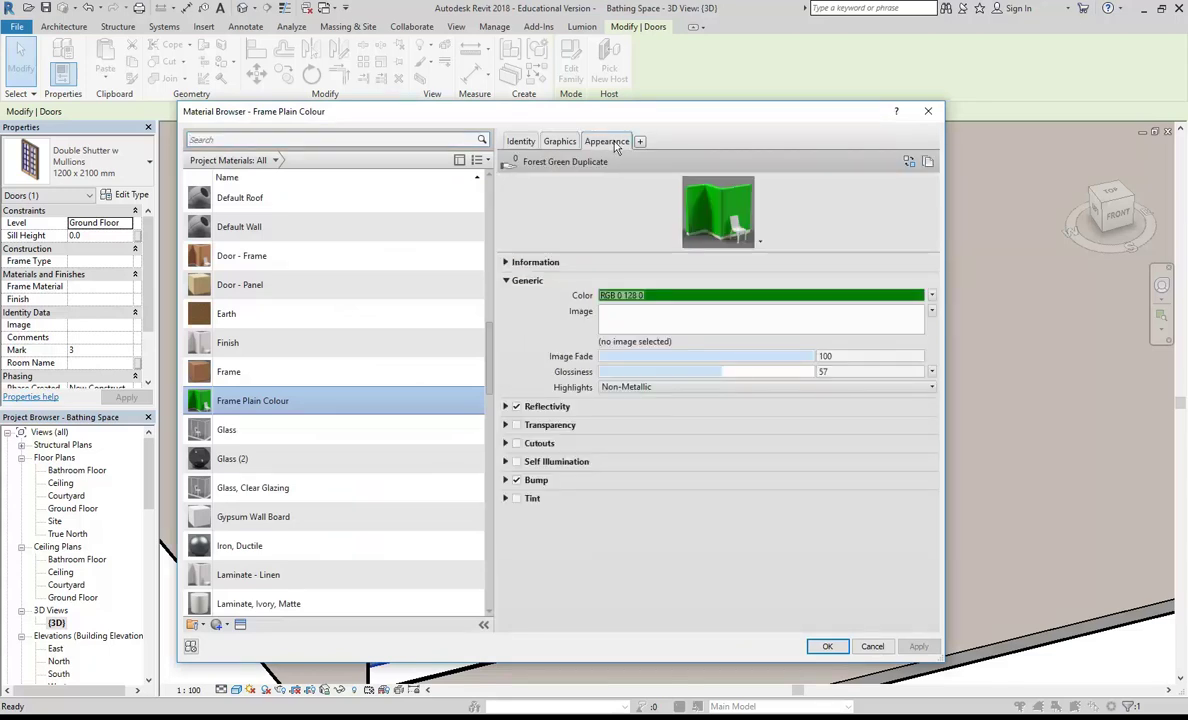
{"action": "left_click", "coordinate": [559, 144]}
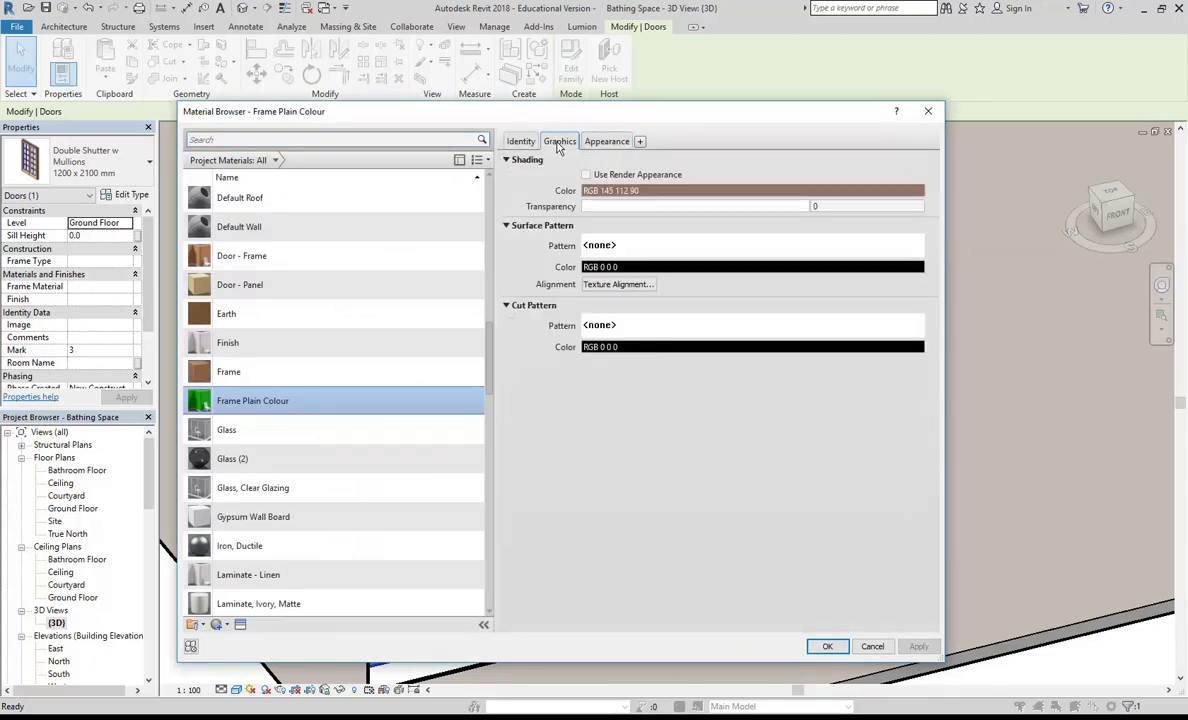
{"action": "left_click", "coordinate": [605, 140]}
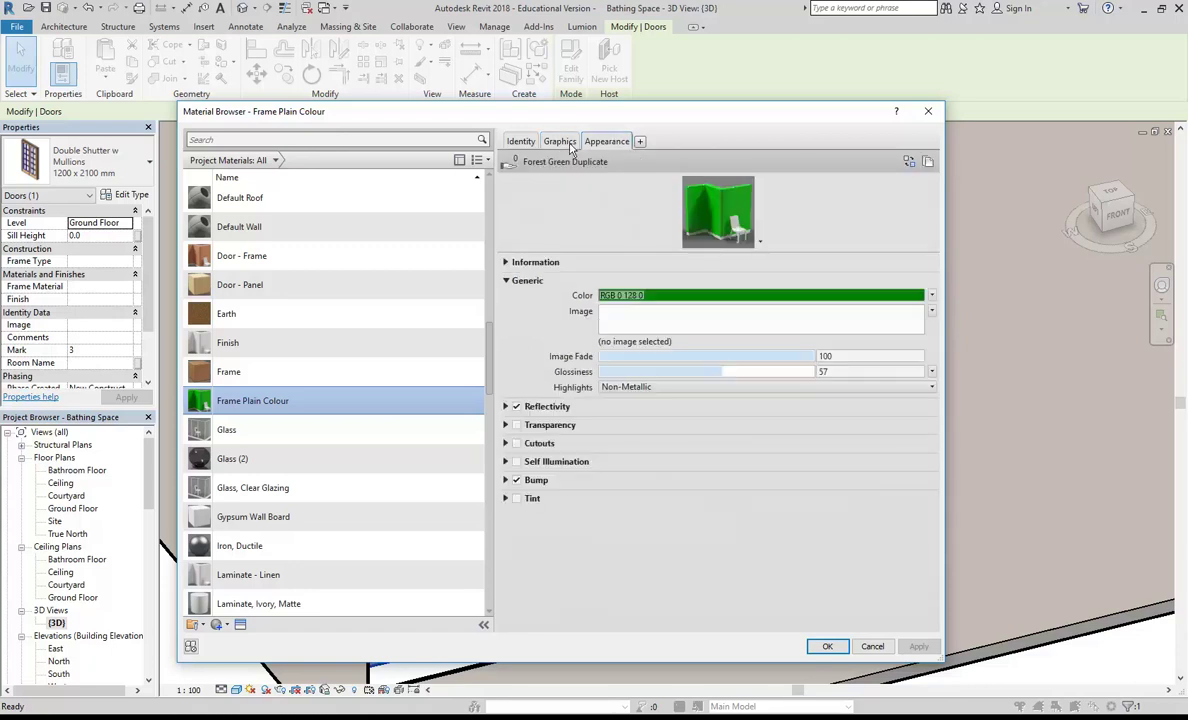
{"action": "left_click", "coordinate": [560, 143]}
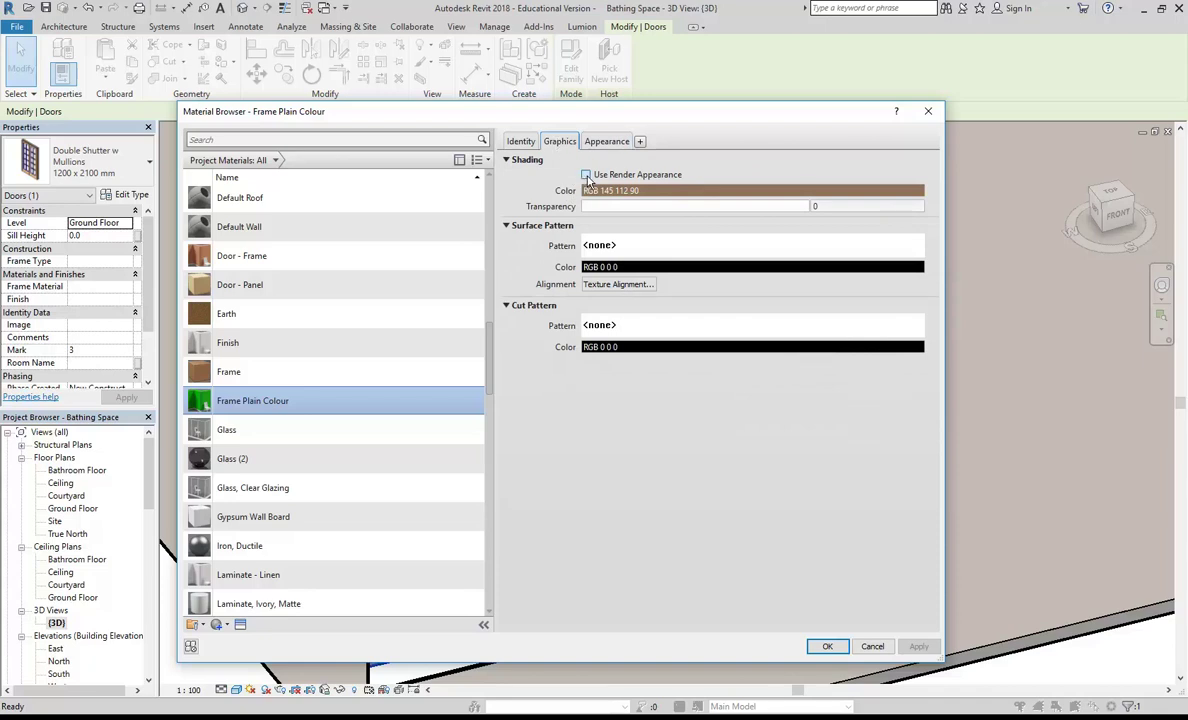
{"action": "left_click", "coordinate": [586, 175]}
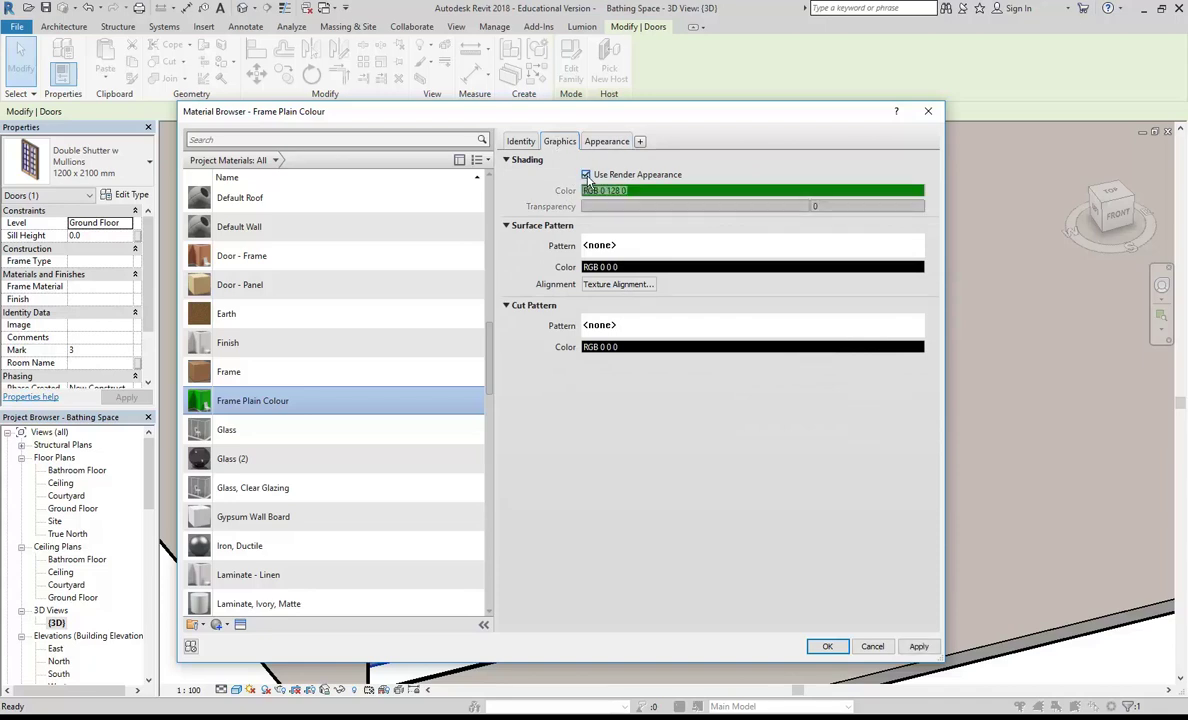
{"action": "left_click", "coordinate": [606, 142]}
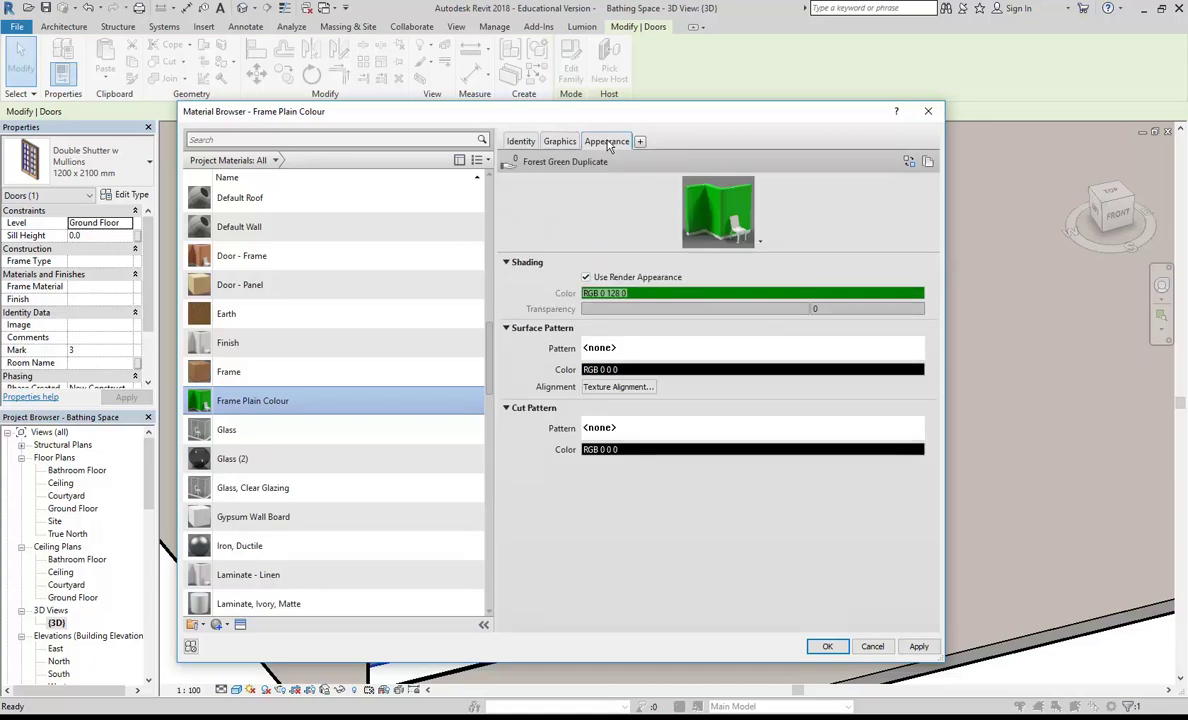
{"action": "left_click", "coordinate": [556, 143]}
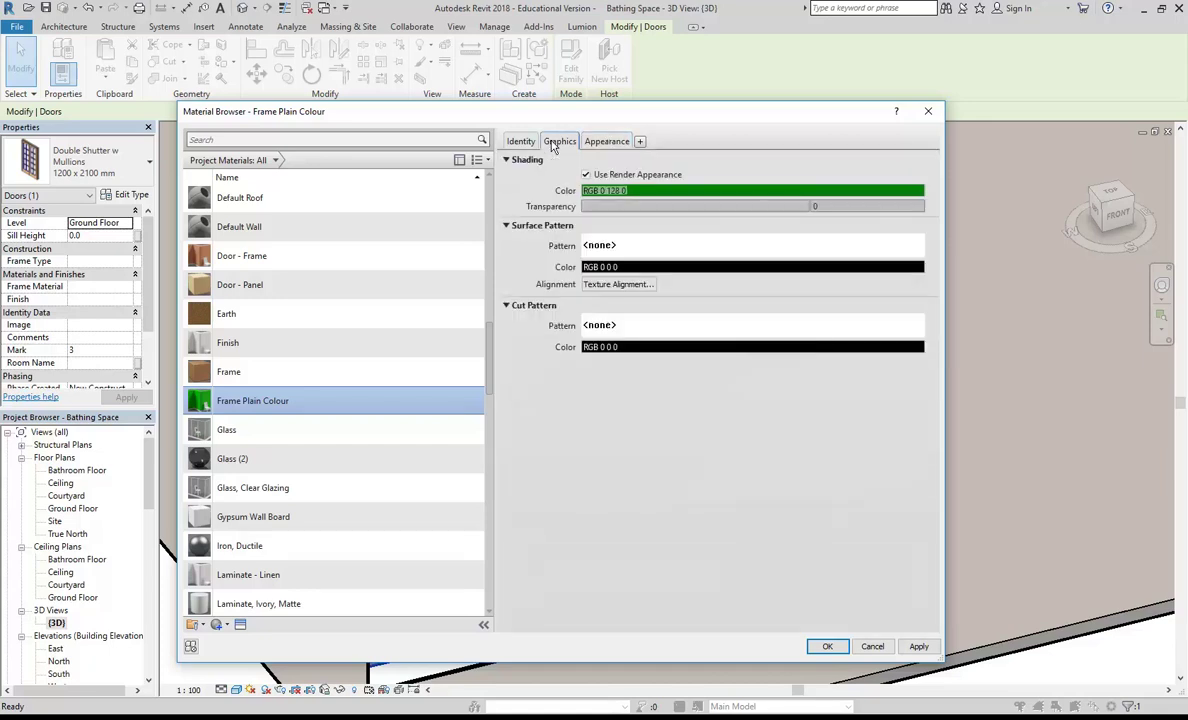
{"action": "left_click", "coordinate": [606, 142]}
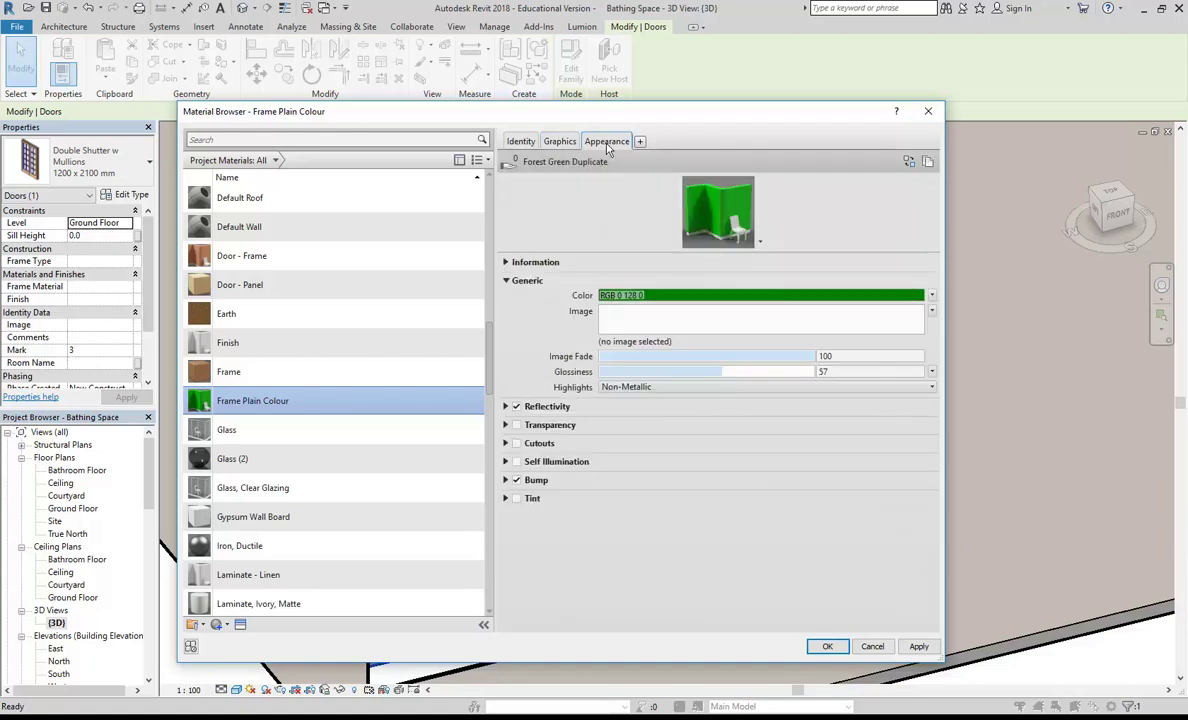
{"action": "left_click", "coordinate": [557, 142]}
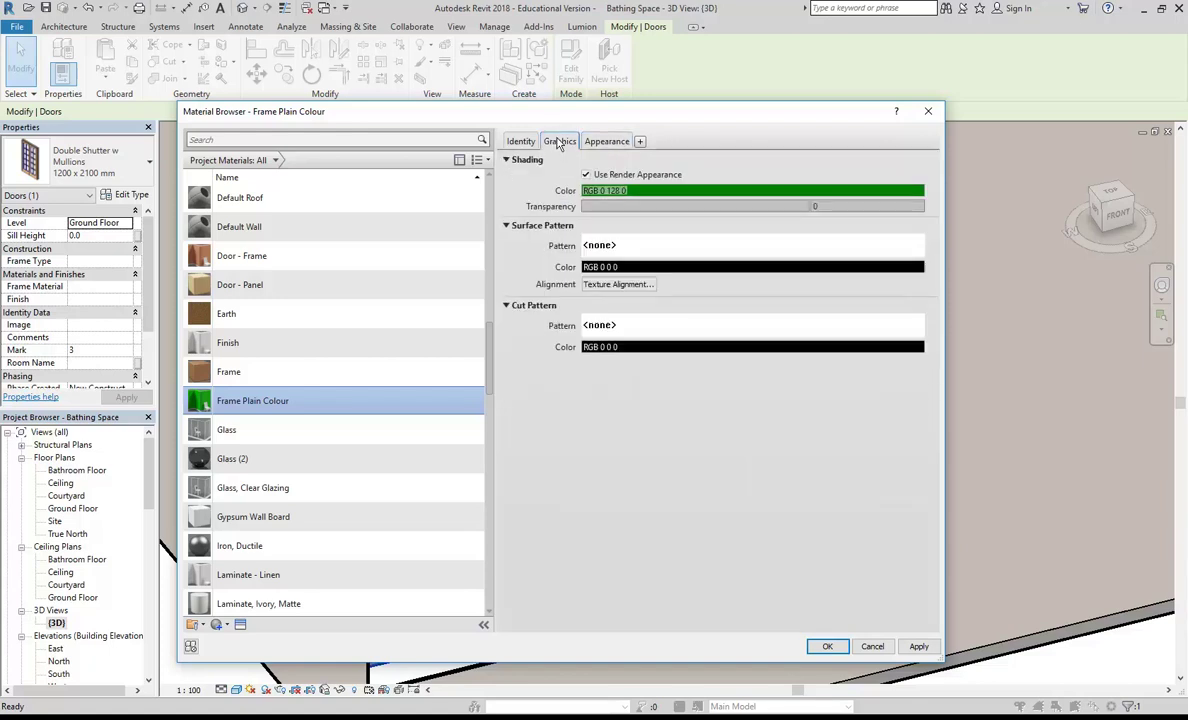
{"action": "left_click", "coordinate": [585, 175]}
Step: Apply the updated Frame Plain Colour material to the door type and clear the selection
{"action": "left_click", "coordinate": [827, 646]}
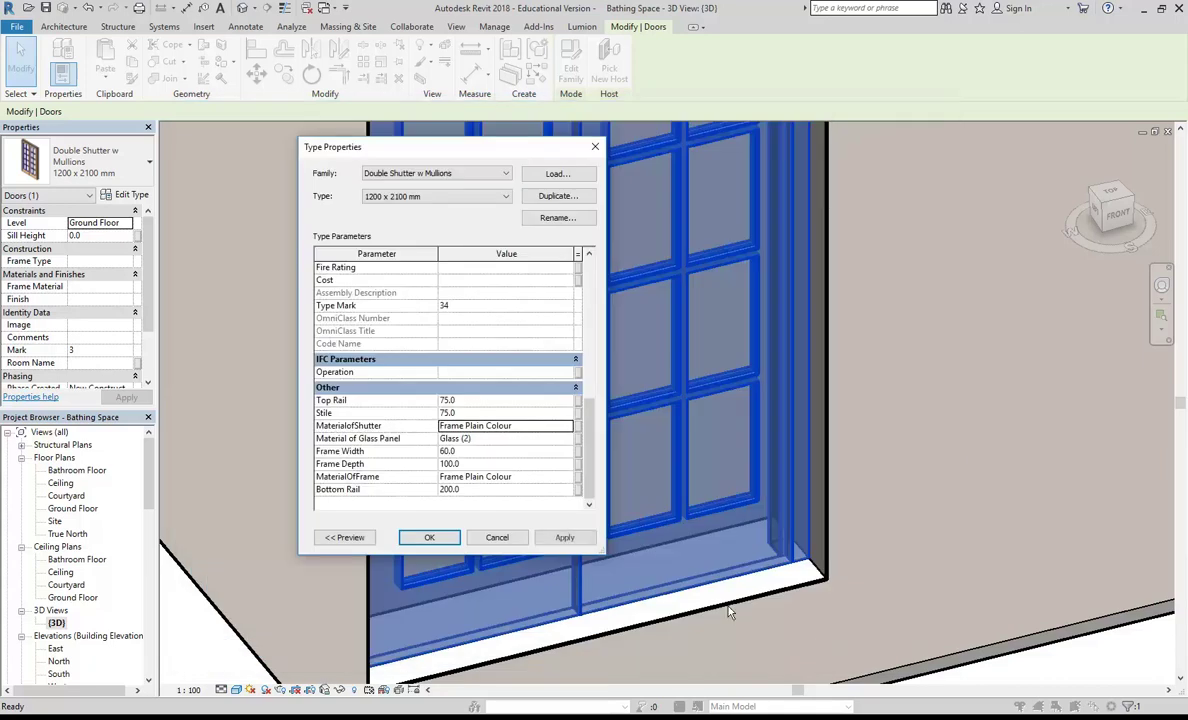
{"action": "left_click", "coordinate": [430, 537]}
{"action": "key", "text": "Escape"}
{"action": "middle_click_drag", "start_coordinate": [910, 504], "coordinate": [758, 462], "text": "shift"}
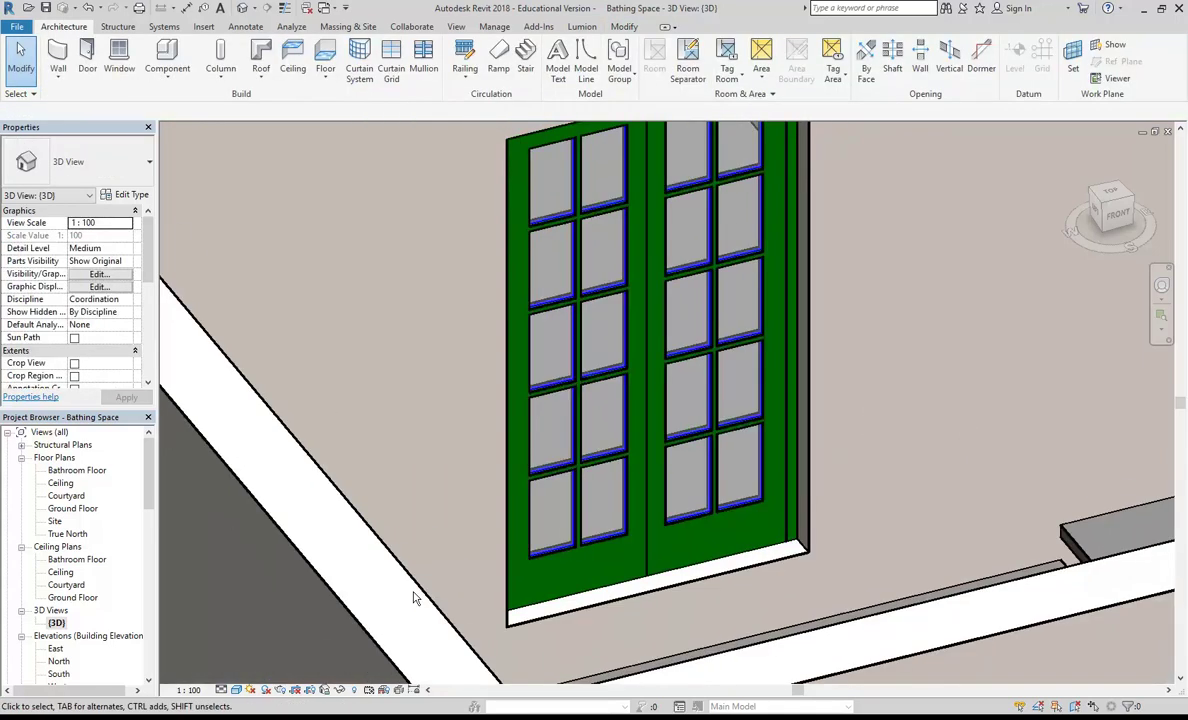
Step: Cycle the visual style through Hidden Line, Consistent Colors and Realistic, orbiting toward the door
{"action": "left_click", "coordinate": [236, 689]}
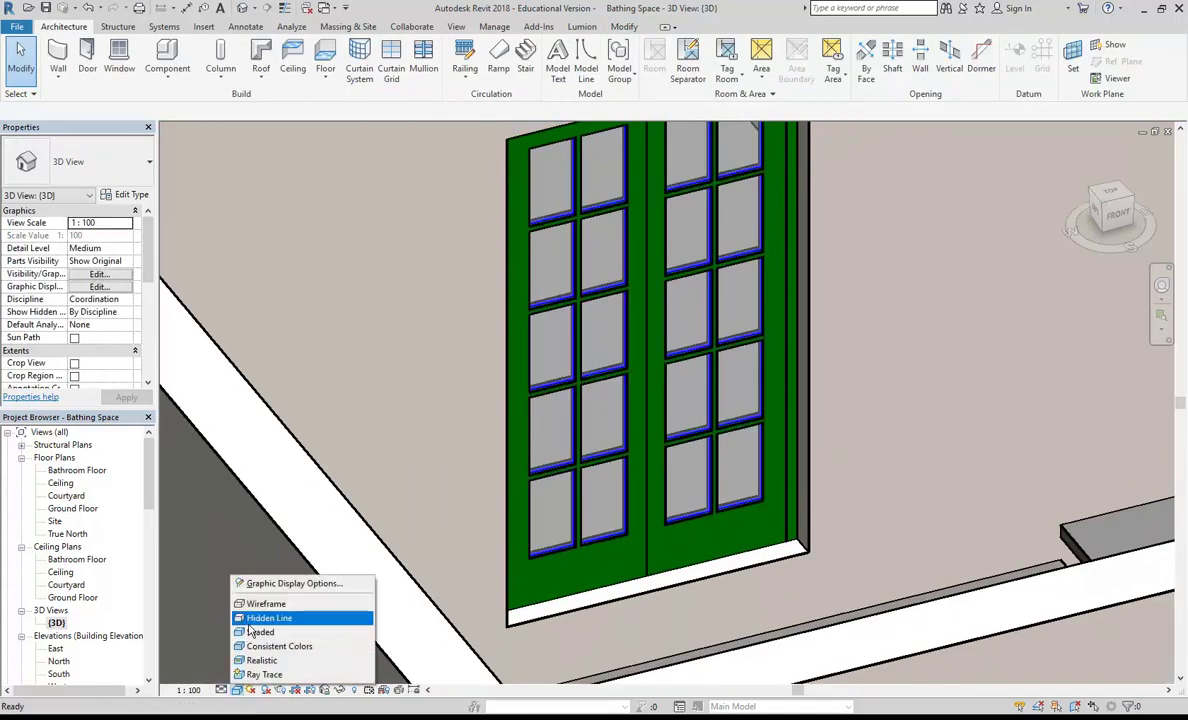
{"action": "left_click", "coordinate": [236, 611]}
{"action": "left_click", "coordinate": [236, 689]}
{"action": "left_click", "coordinate": [232, 628]}
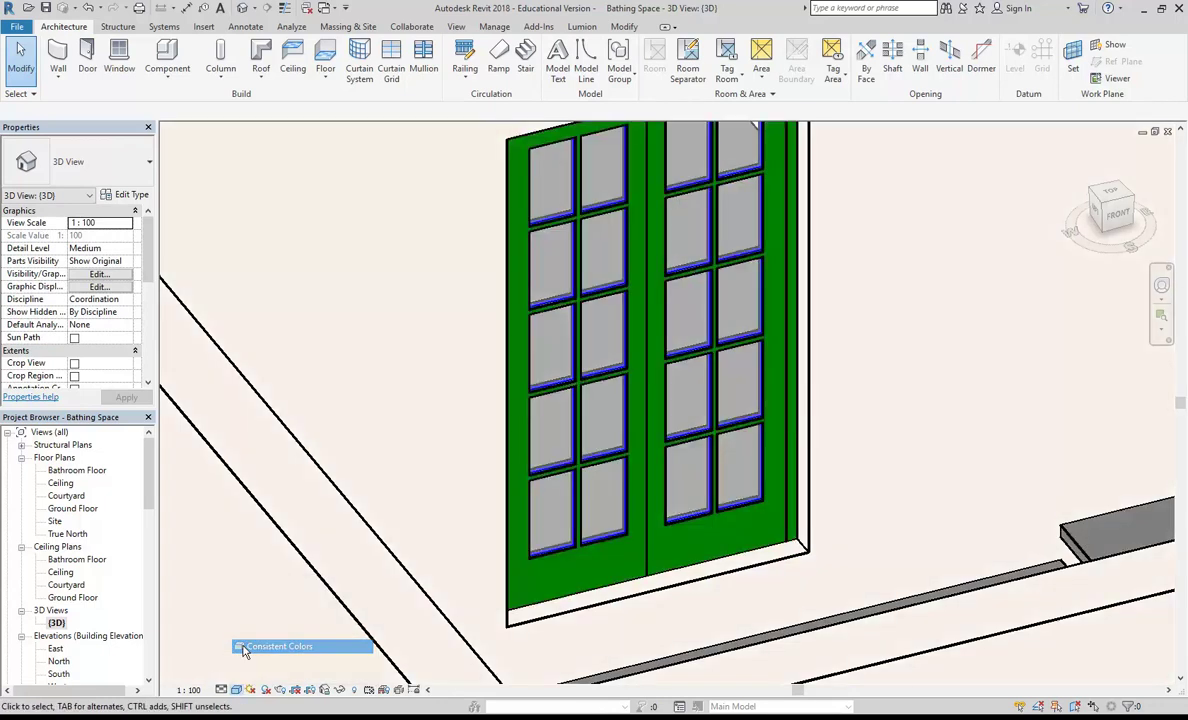
{"action": "left_click", "coordinate": [236, 689]}
{"action": "left_click", "coordinate": [240, 656]}
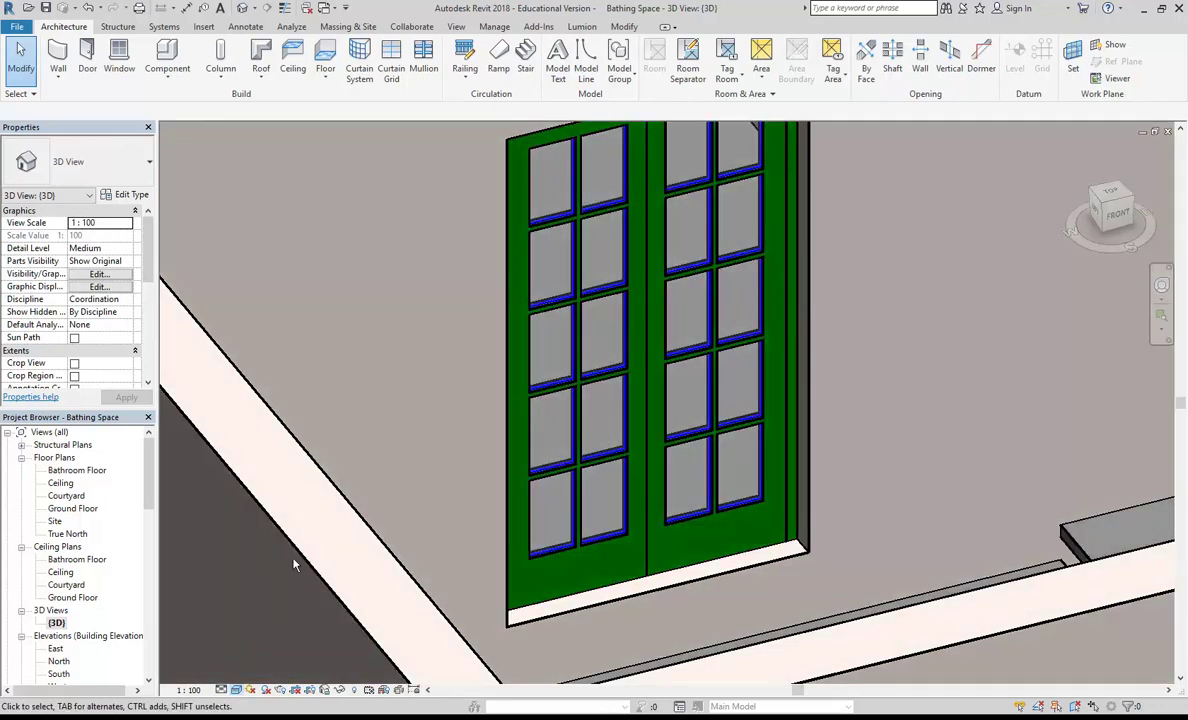
{"action": "middle_click_drag", "start_coordinate": [443, 397], "coordinate": [340, 243], "text": "shift"}
Step: Select the stepped Deck floor, orbiting for a closer look at the steps
{"action": "scroll", "coordinate": [380, 270], "scroll_direction": "down", "scroll_amount": 5}
{"action": "middle_click_drag", "start_coordinate": [406, 297], "coordinate": [464, 585], "text": "shift"}
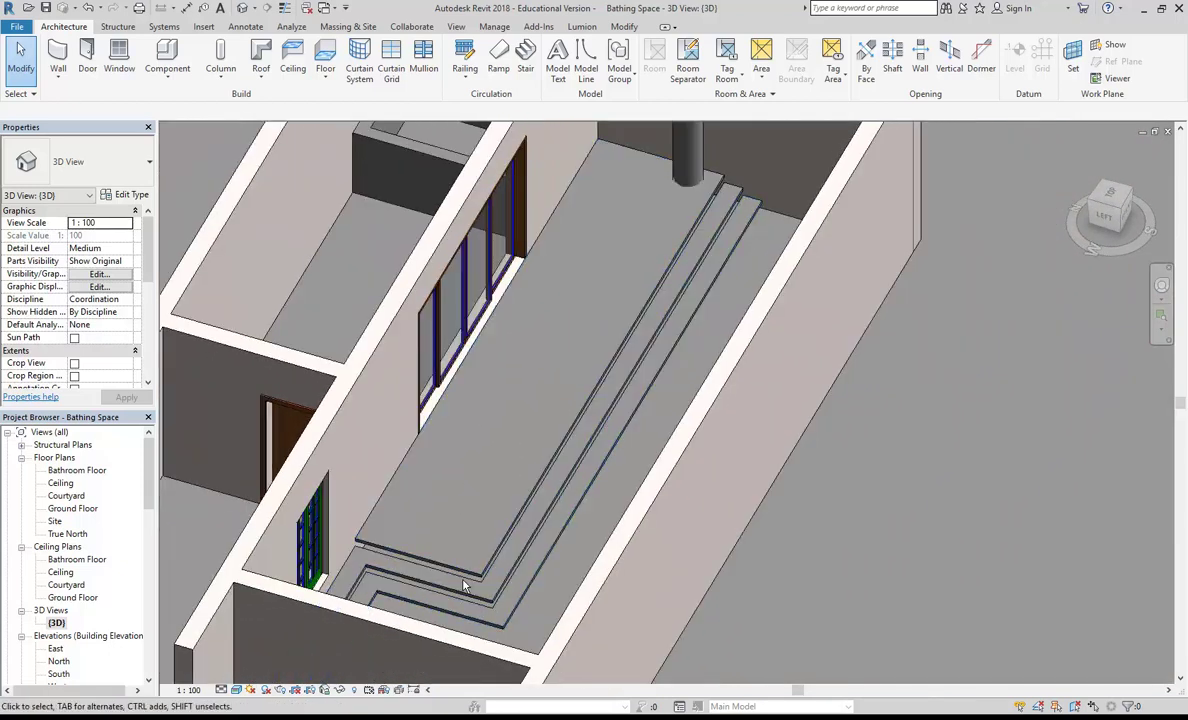
{"action": "left_click", "coordinate": [466, 578]}
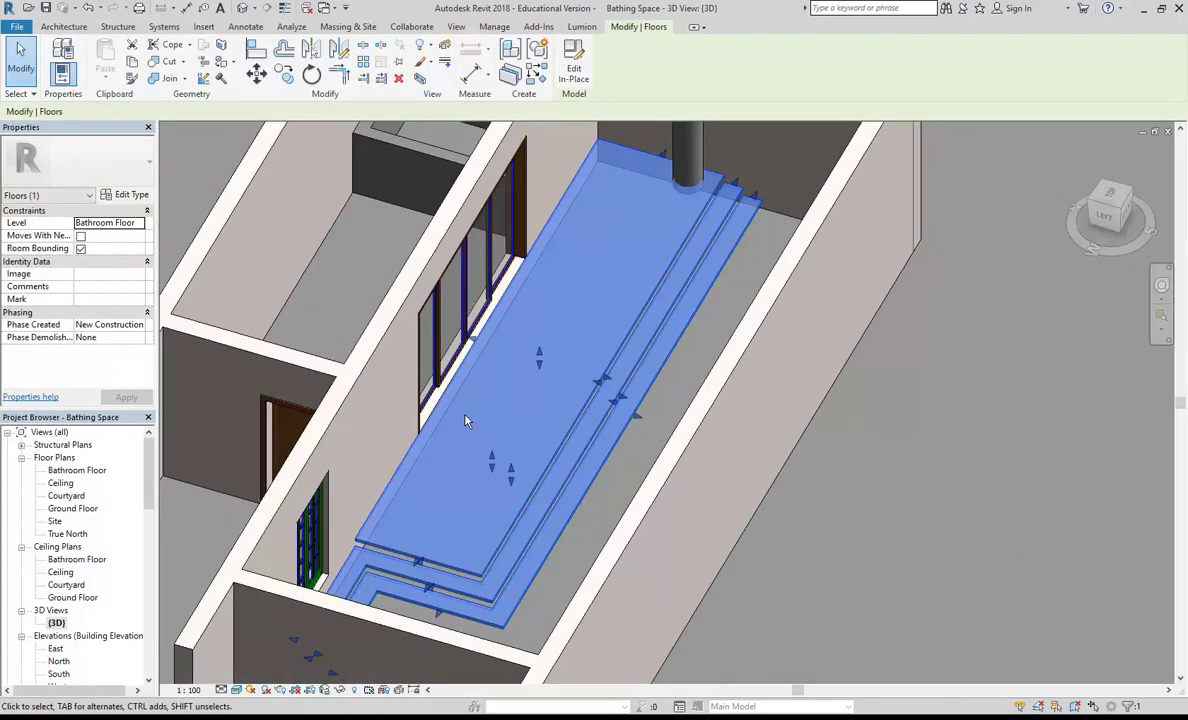
{"action": "middle_click_drag", "start_coordinate": [467, 419], "coordinate": [411, 512], "text": "shift"}
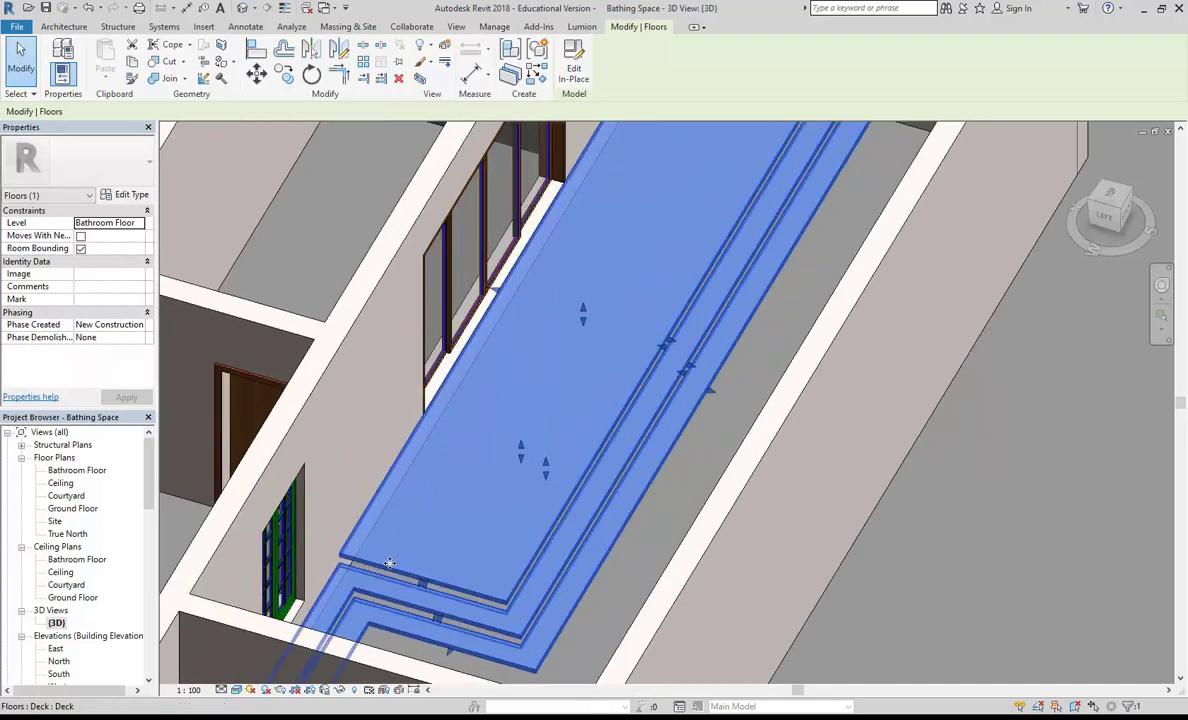
{"action": "key", "text": "Escape"}
{"action": "left_click", "coordinate": [405, 549]}
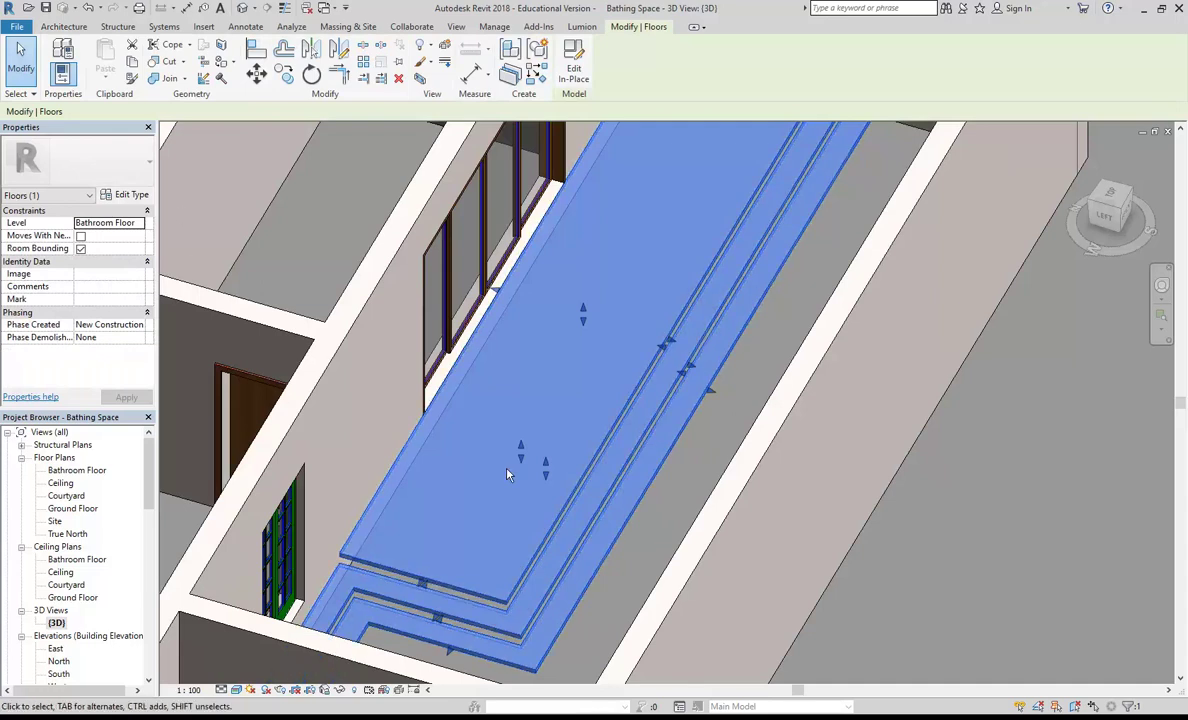
Step: Check the floor's type properties, cancel without changes, and reselect the stepped floor
{"action": "left_click", "coordinate": [129, 196]}
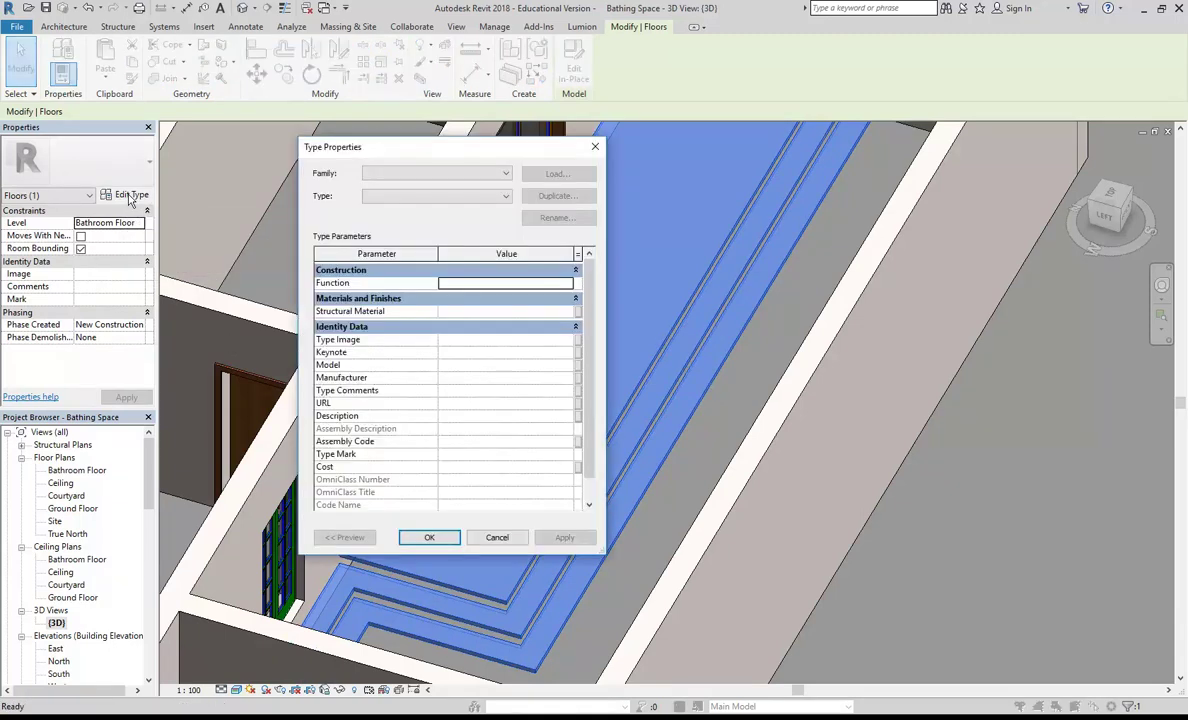
{"action": "scroll", "coordinate": [550, 320], "scroll_direction": "down", "scroll_amount": 2}
{"action": "scroll", "coordinate": [592, 289], "scroll_direction": "up", "scroll_amount": 2}
{"action": "left_click", "coordinate": [496, 537]}
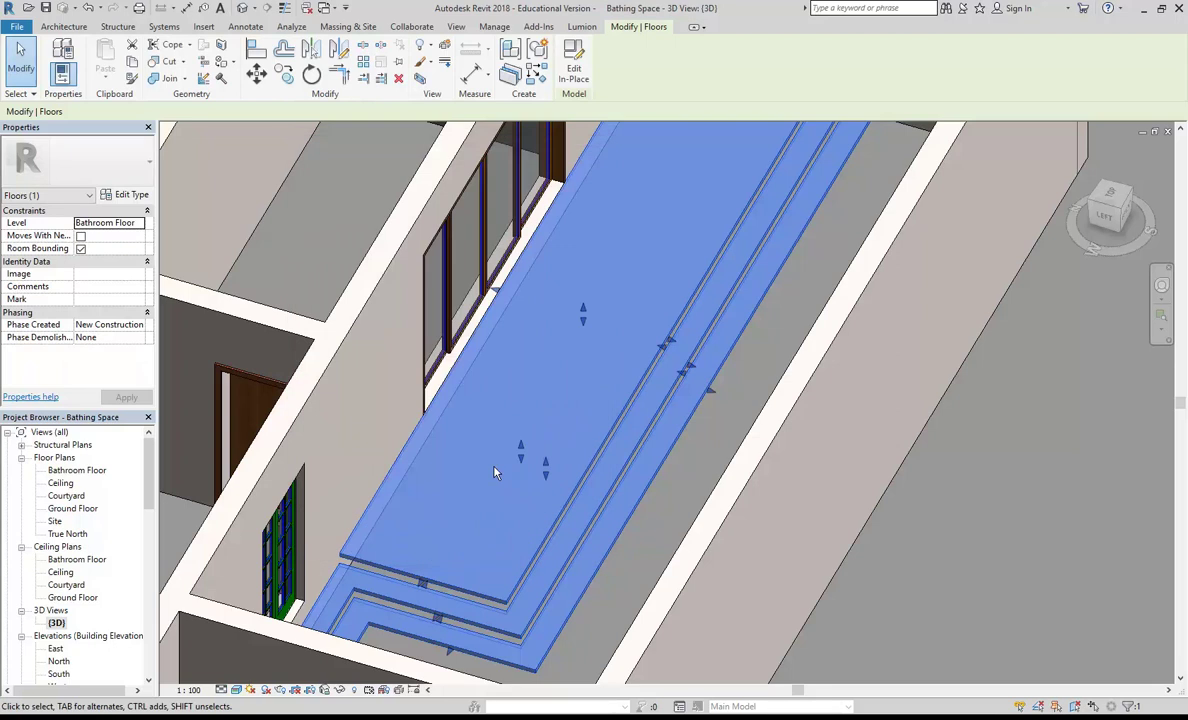
{"action": "key", "text": "Escape"}
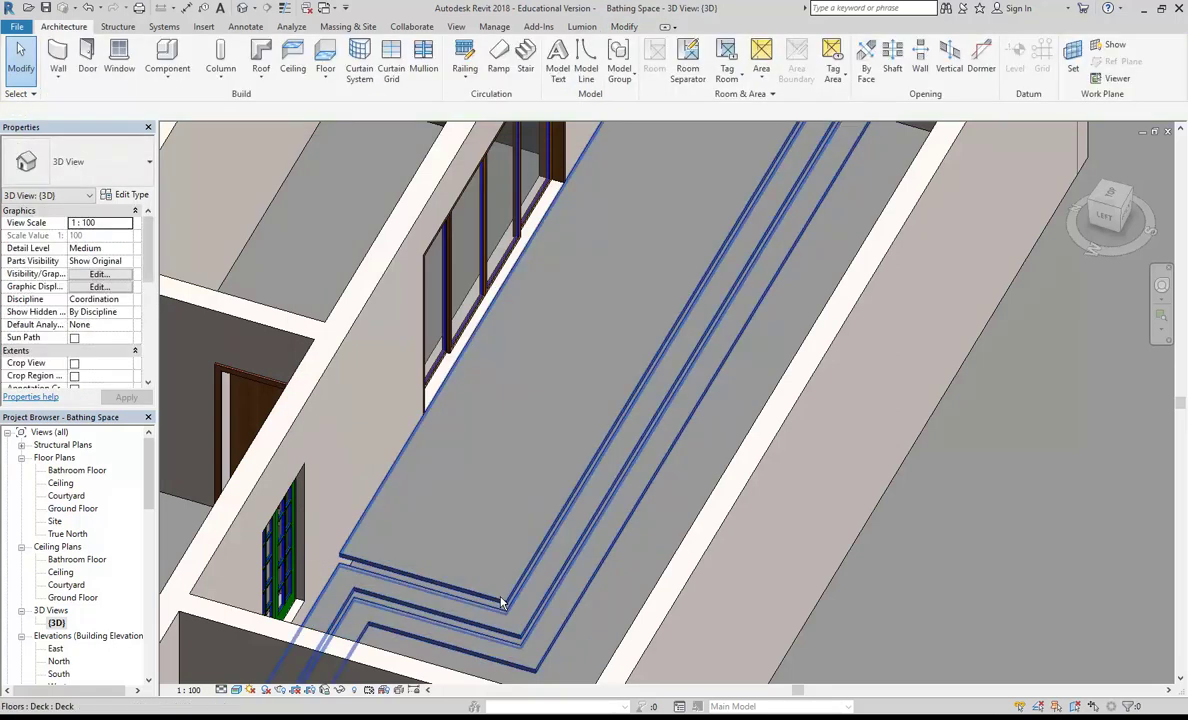
{"action": "left_click", "coordinate": [457, 586]}
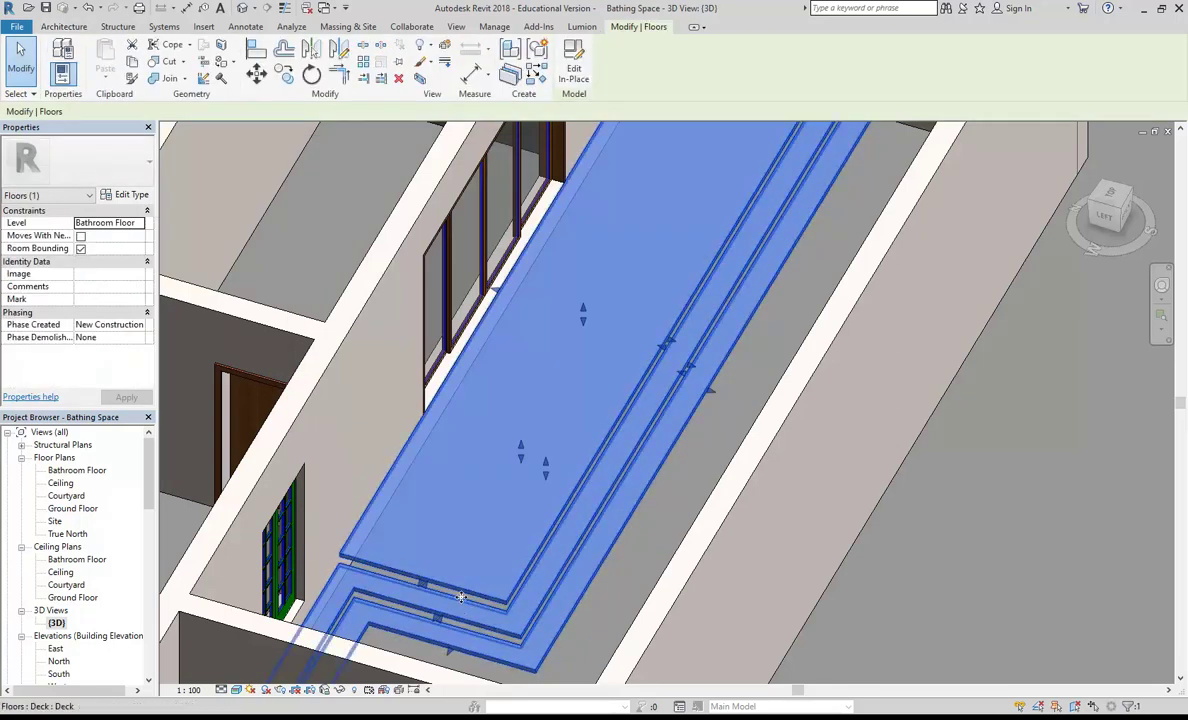
Step: Open the stepped floor in the in-place editor and try selecting its step extrusions
{"action": "left_click", "coordinate": [572, 72]}
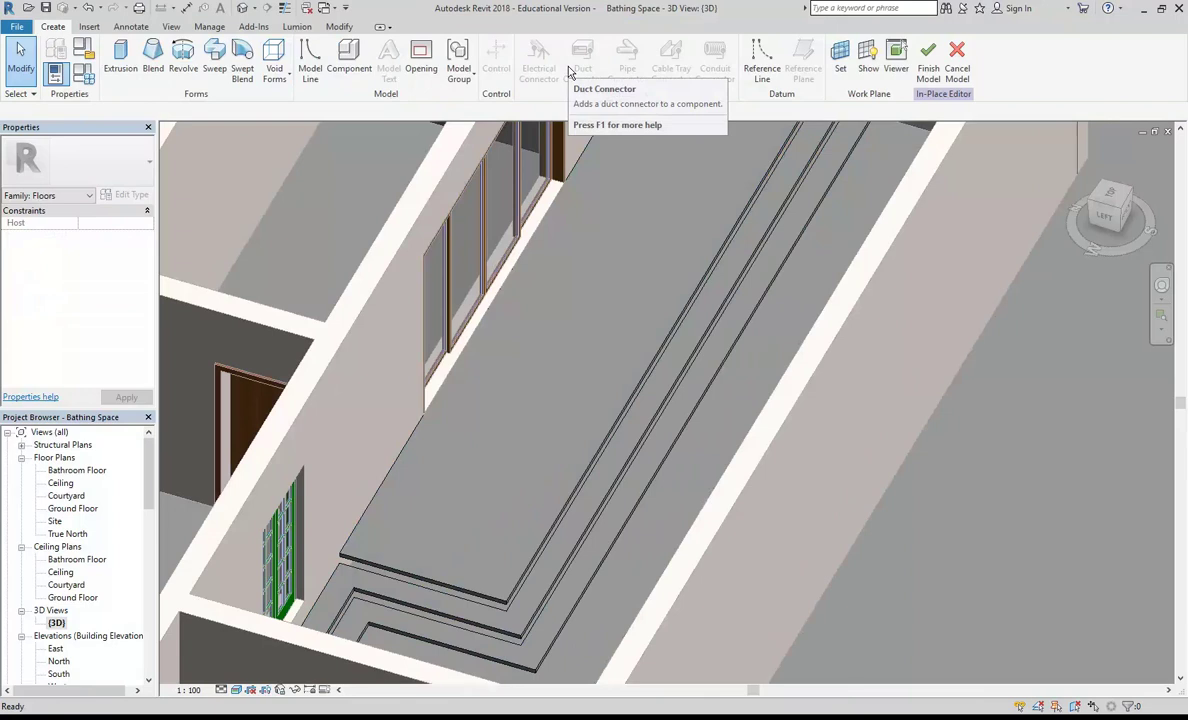
{"action": "left_click", "coordinate": [498, 604]}
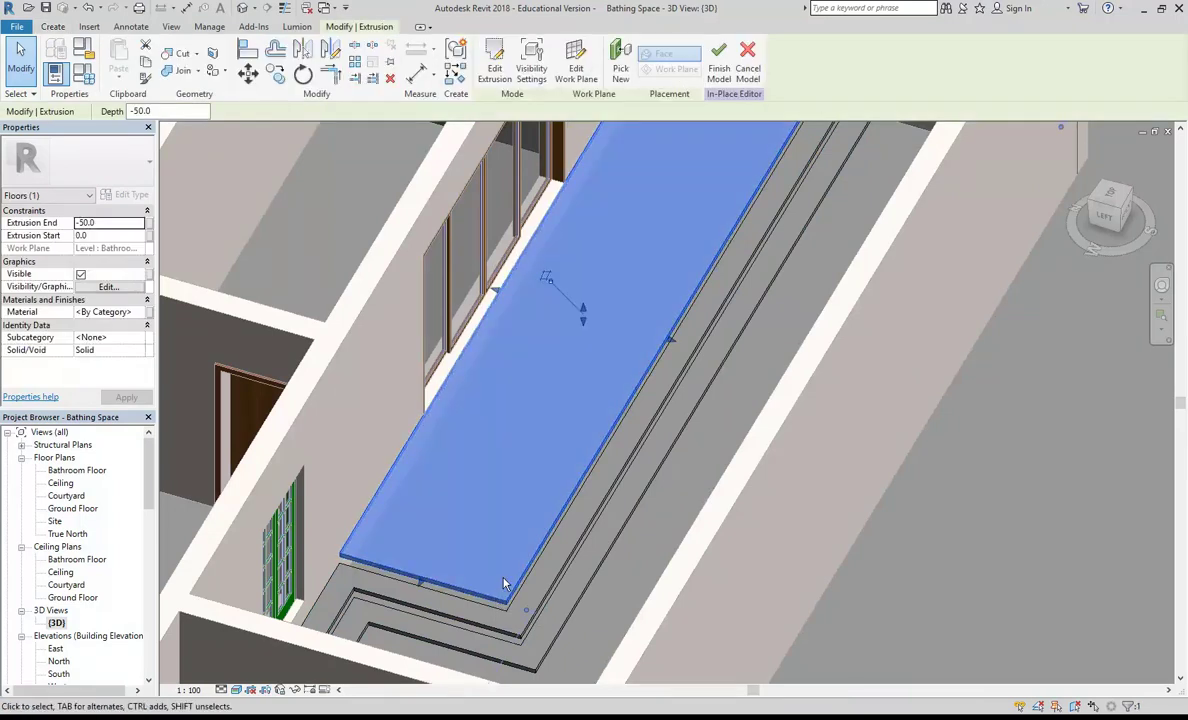
{"action": "left_click", "coordinate": [457, 620], "text": "ctrl"}
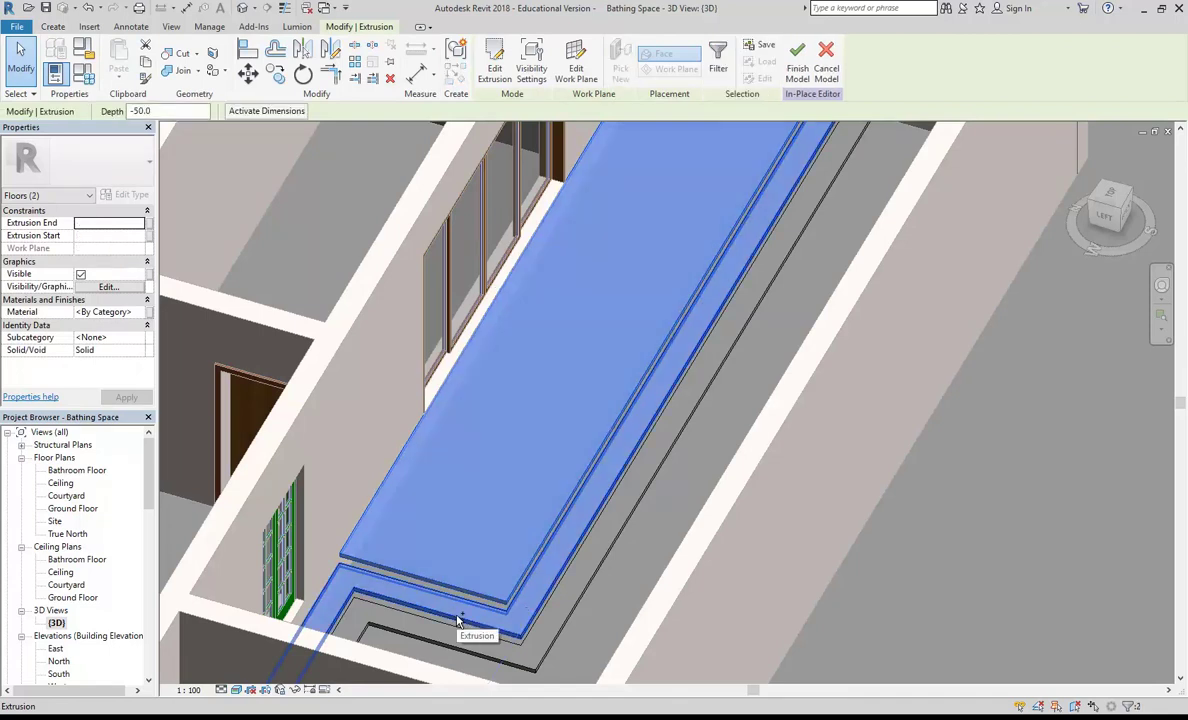
{"action": "key", "text": "Escape"}
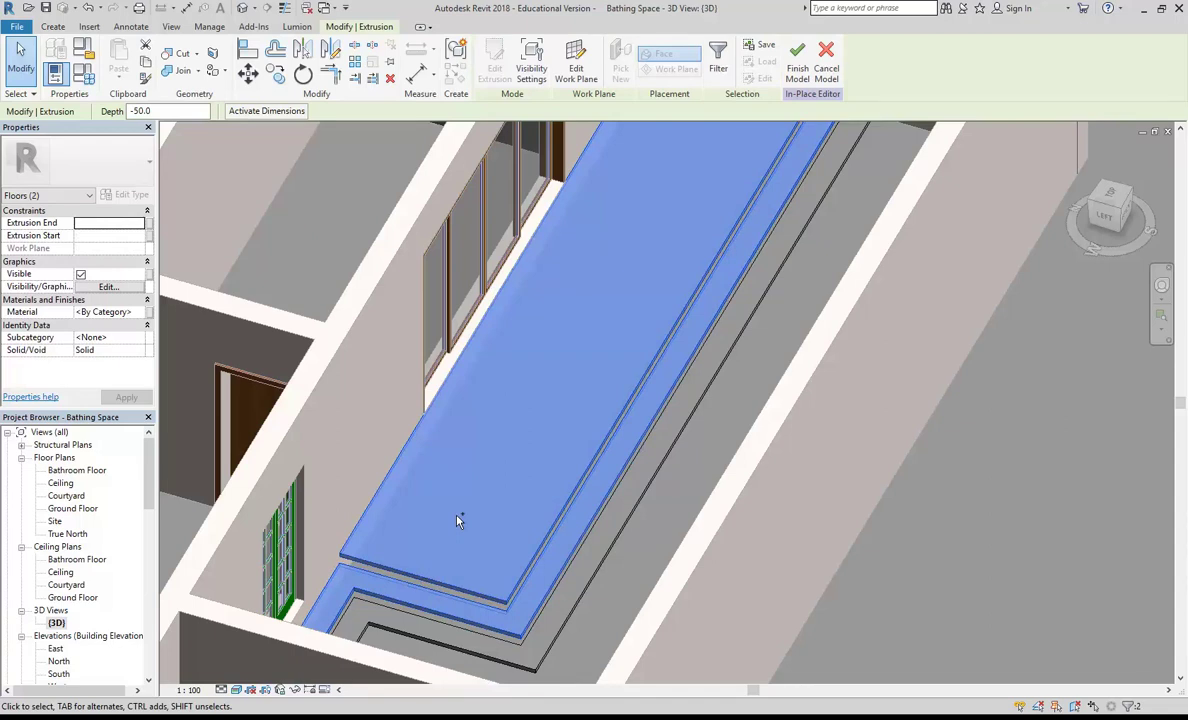
{"action": "left_click", "coordinate": [445, 650]}
{"action": "left_click", "coordinate": [443, 646], "text": "ctrl"}
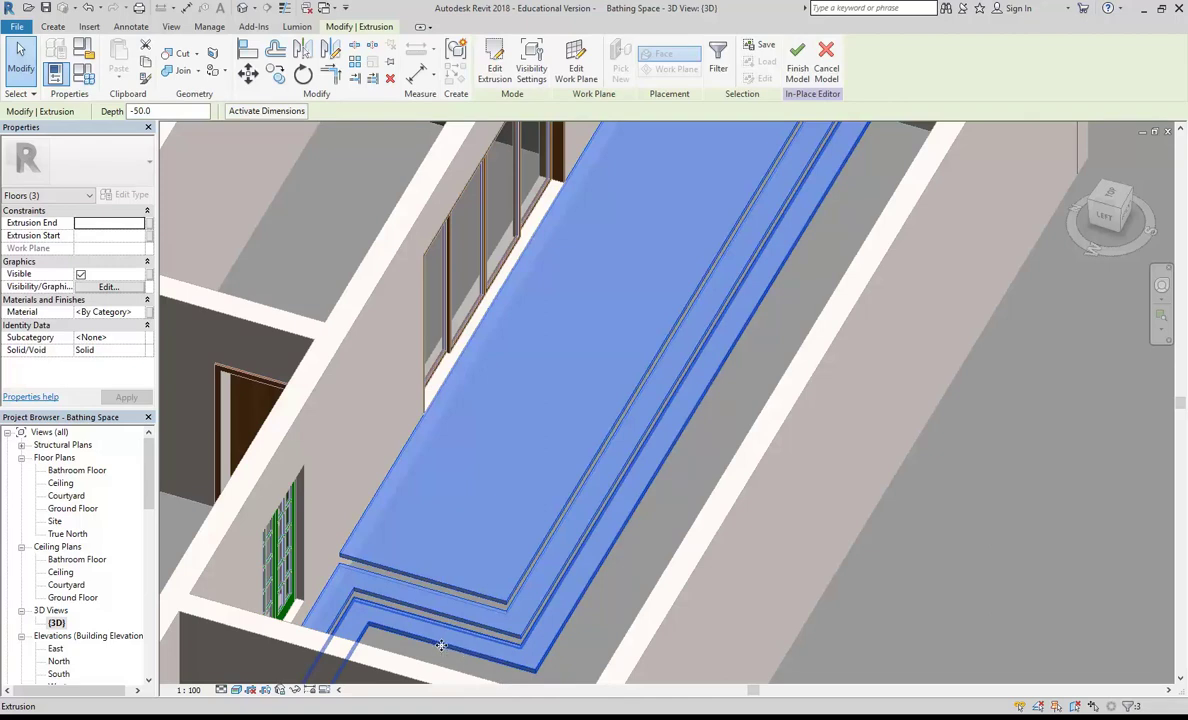
{"action": "left_click", "coordinate": [355, 608], "text": "ctrl"}
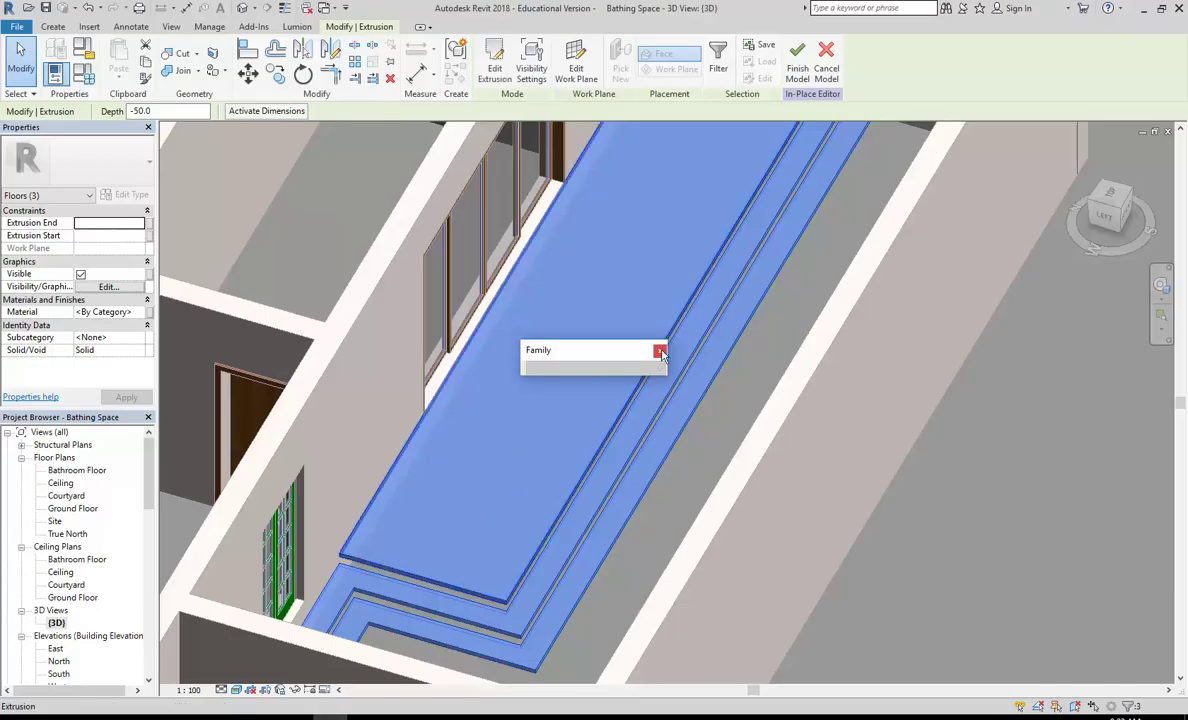
Step: Select the top two step extrusions, leaving the lowest step out of the selection
{"action": "middle_click_drag", "start_coordinate": [508, 550], "coordinate": [530, 488]}
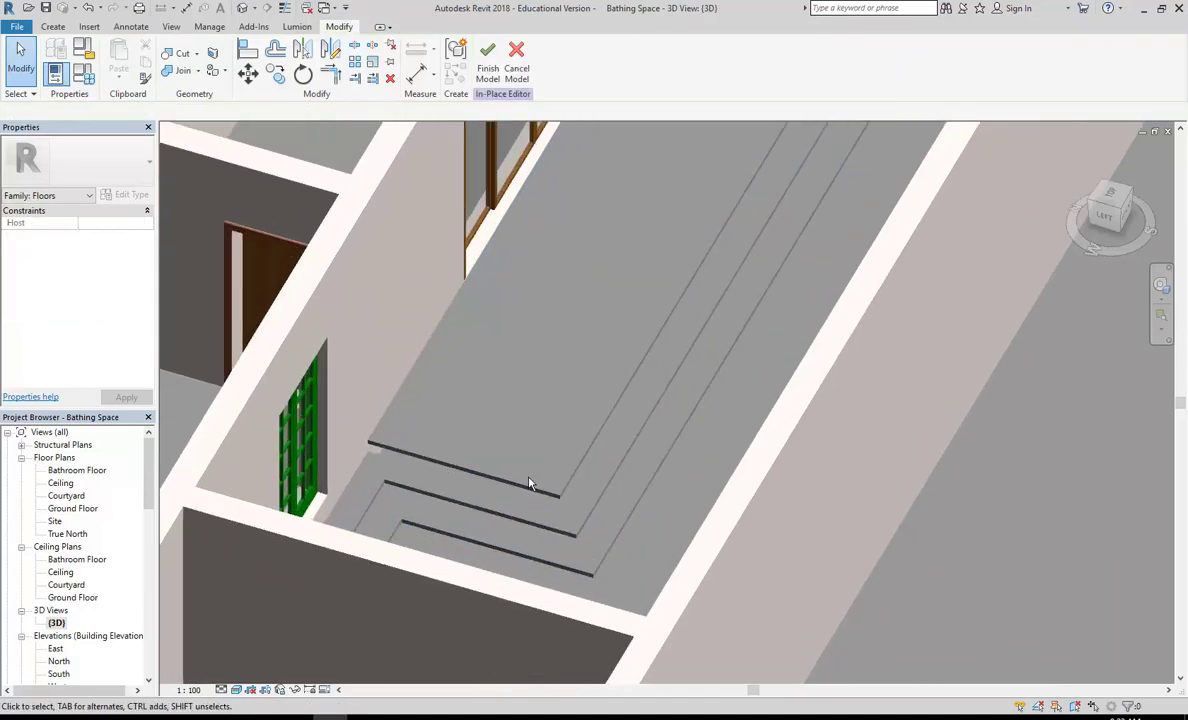
{"action": "left_click", "coordinate": [530, 488]}
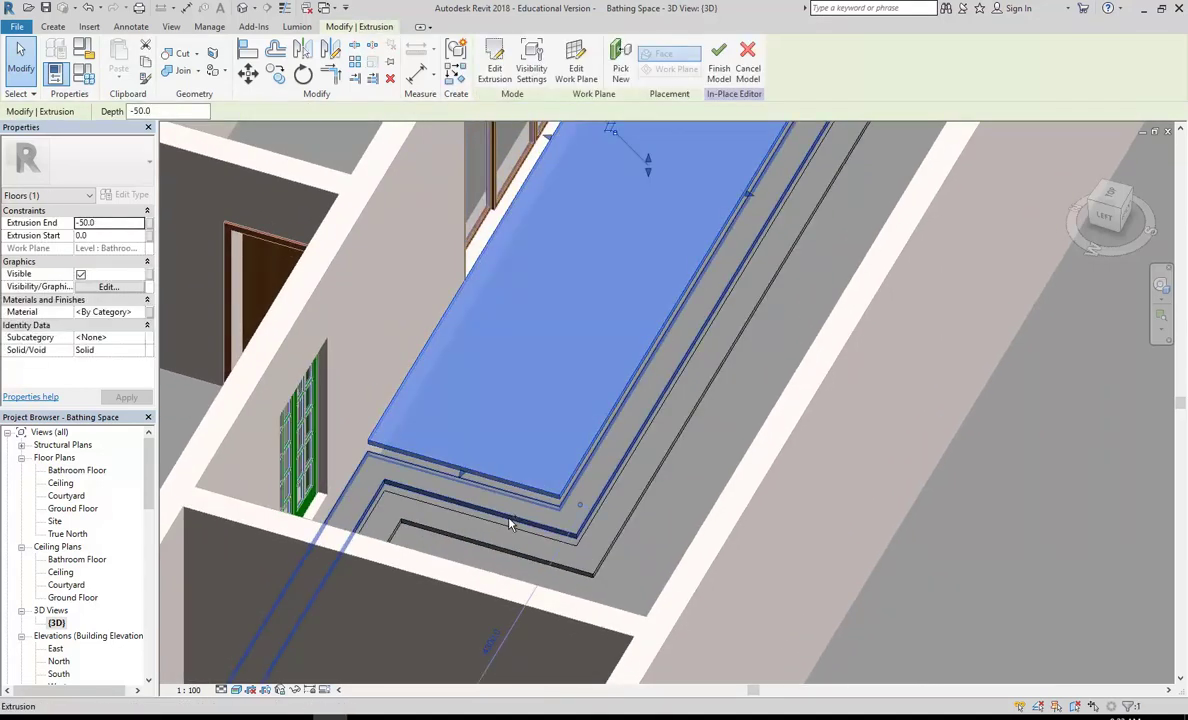
{"action": "left_click", "coordinate": [507, 553], "text": "ctrl"}
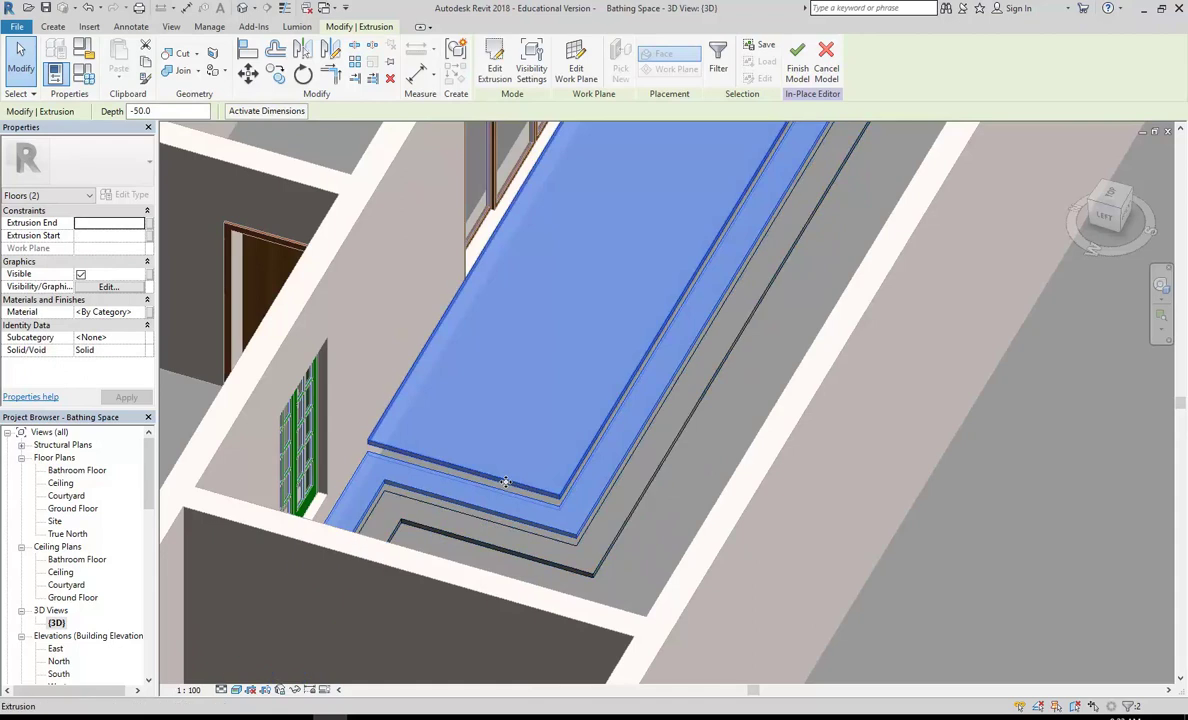
{"action": "left_click", "coordinate": [502, 553], "text": "ctrl"}
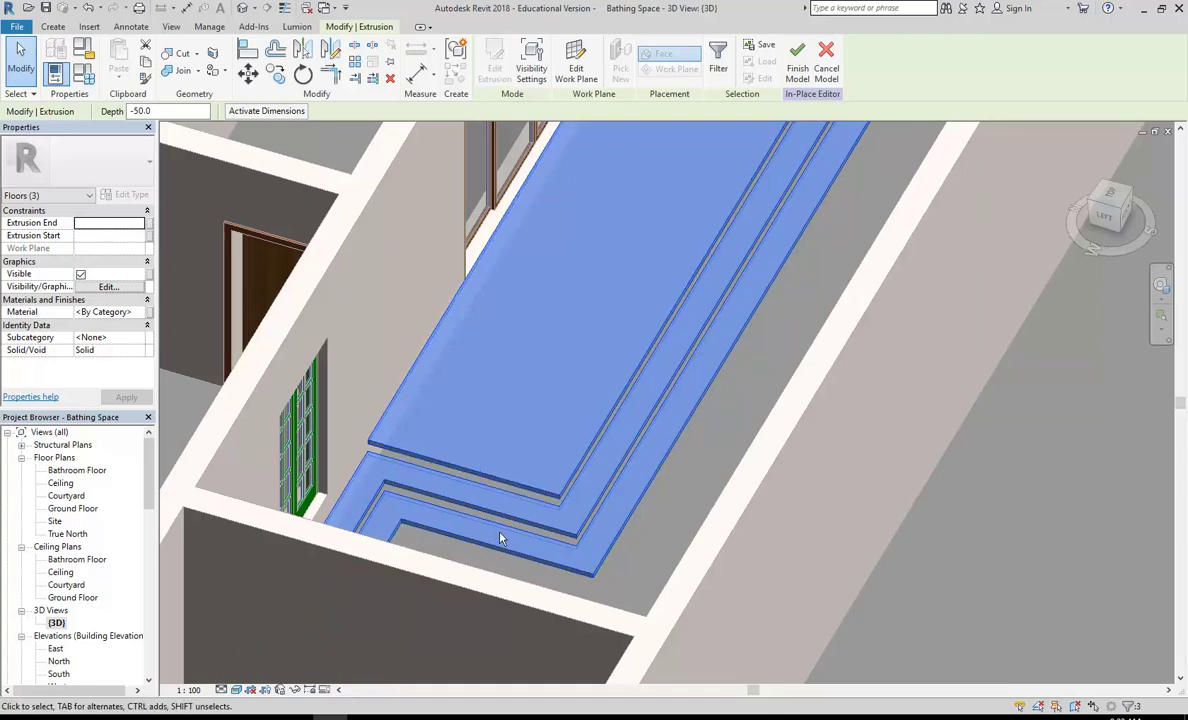
{"action": "scroll", "coordinate": [501, 540], "scroll_direction": "up", "scroll_amount": 2}
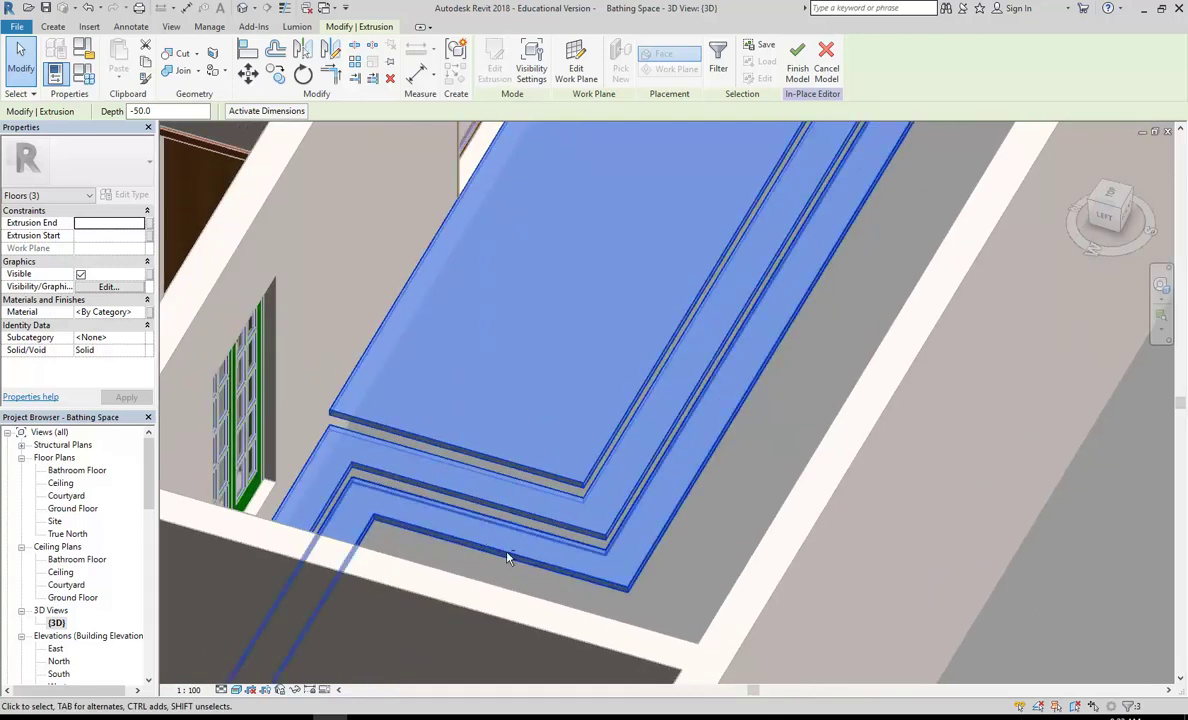
{"action": "left_click", "coordinate": [506, 561], "text": "shift"}
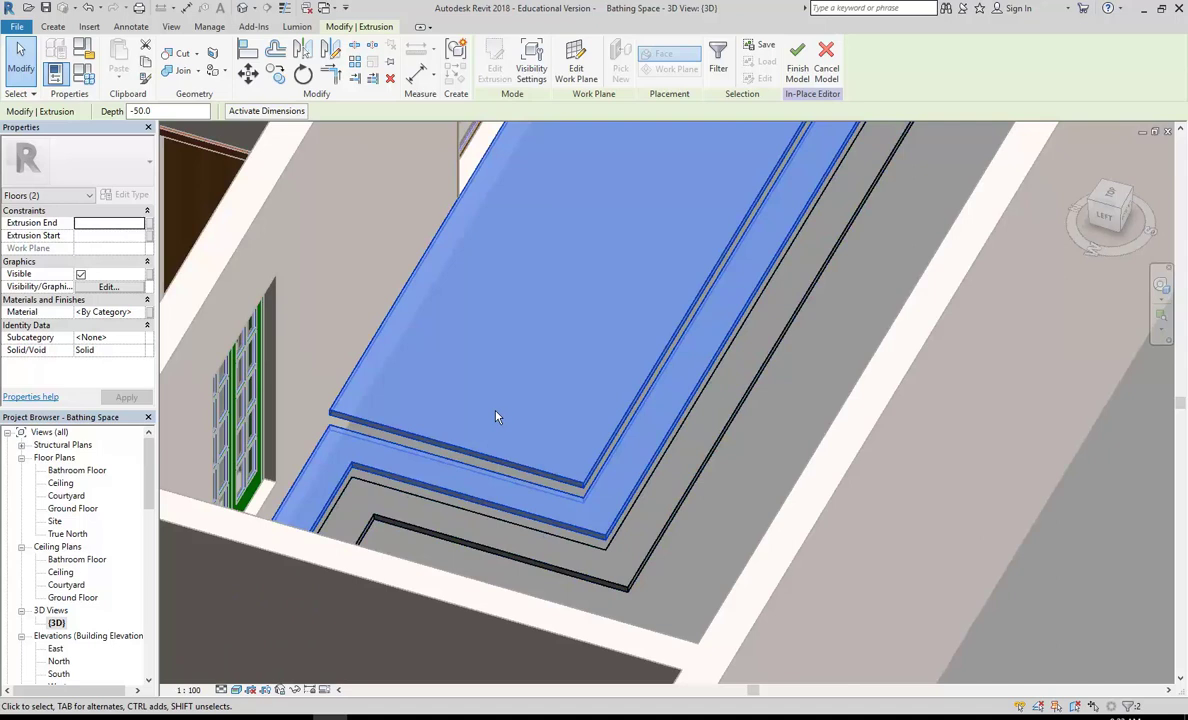
{"action": "scroll", "coordinate": [505, 405], "scroll_direction": "up", "scroll_amount": 2}
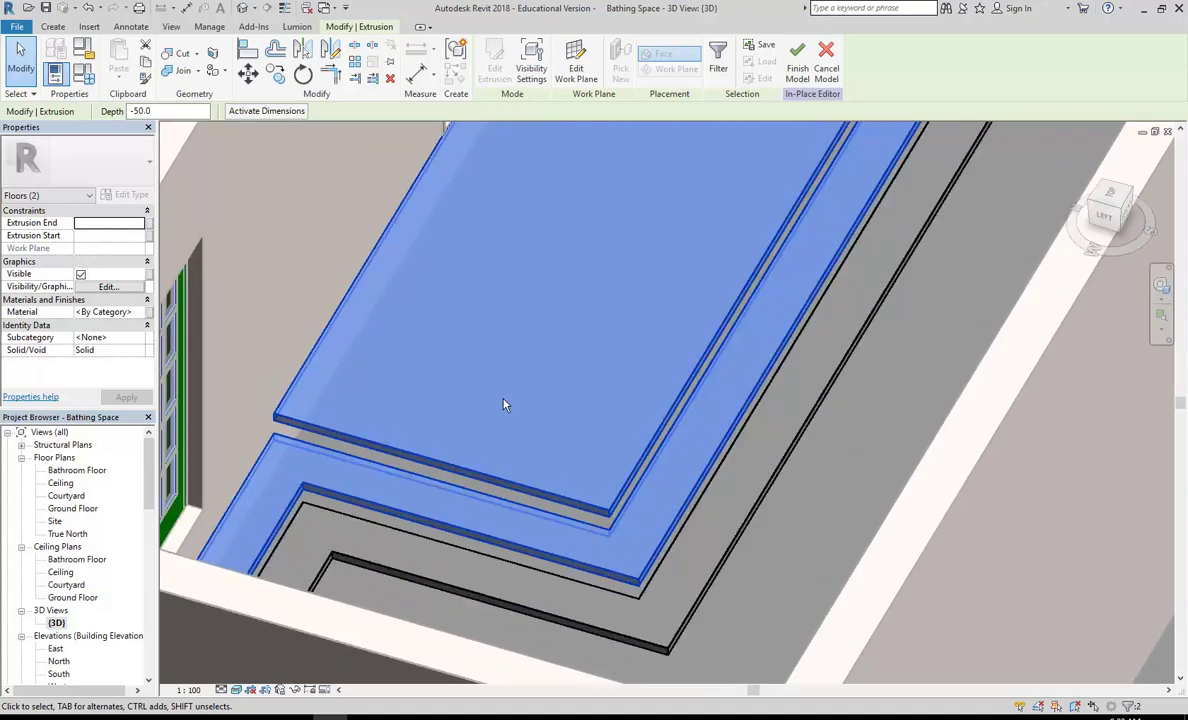
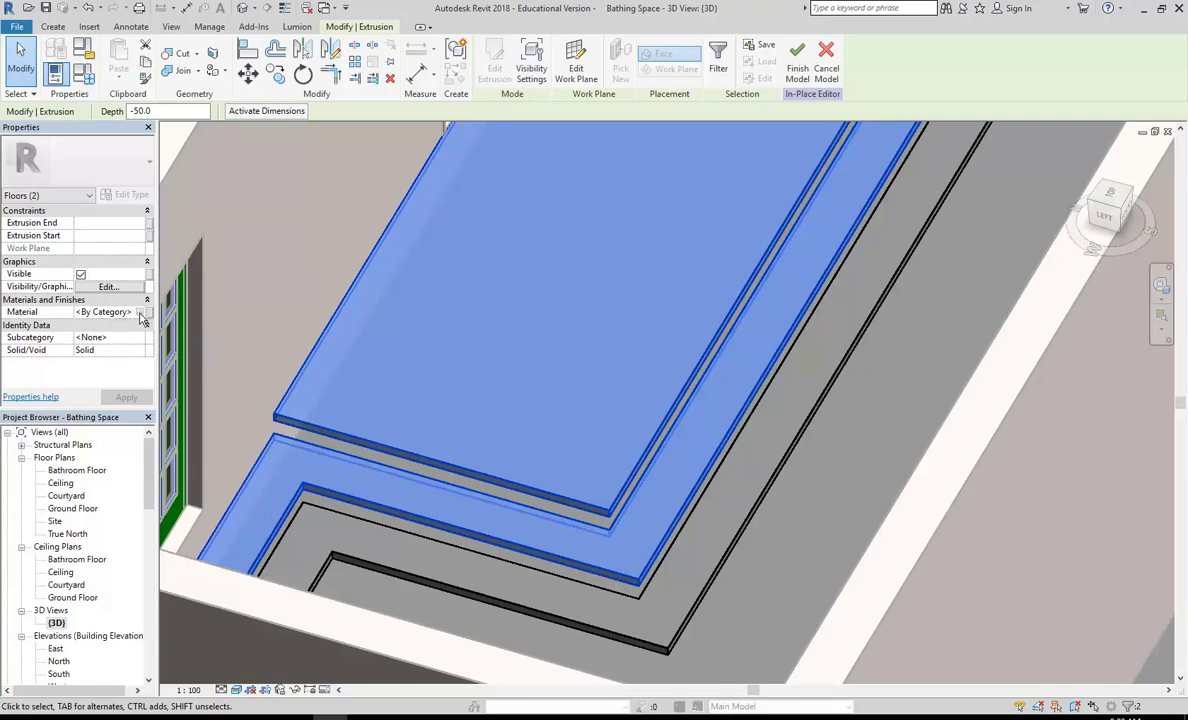
Step: Open the Material Browser for the floor extrusions and select Door - Panel
{"action": "left_click", "coordinate": [141, 314]}
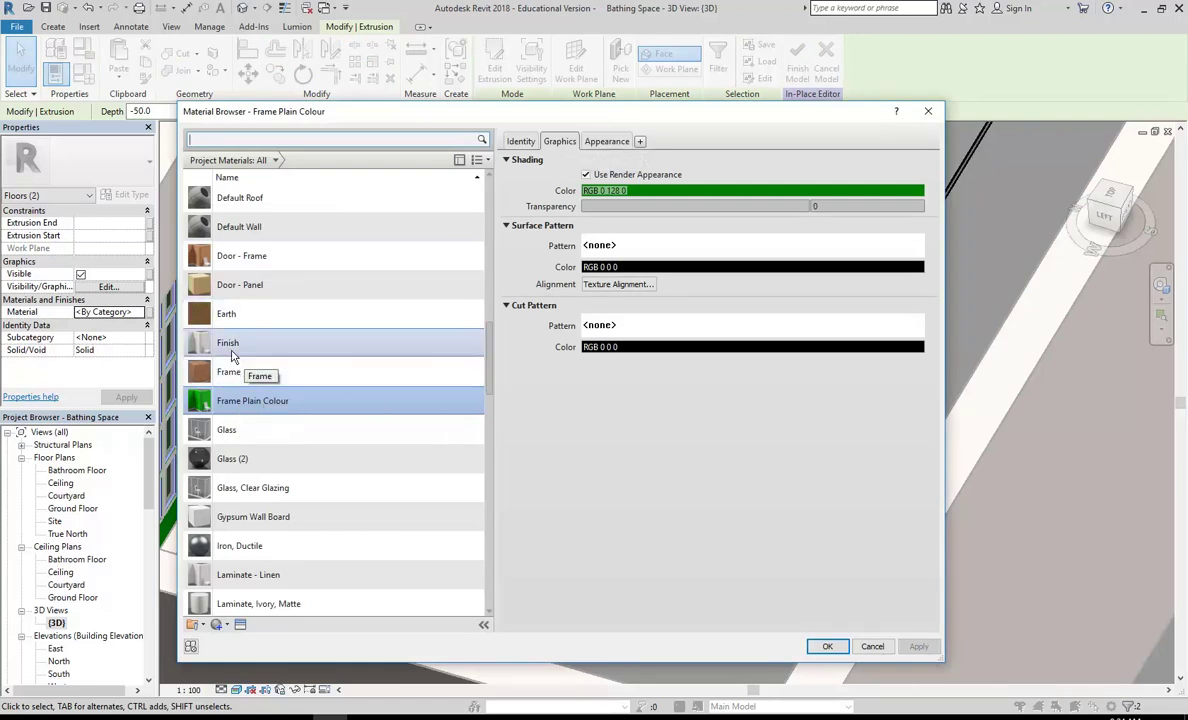
{"action": "left_click", "coordinate": [231, 286]}
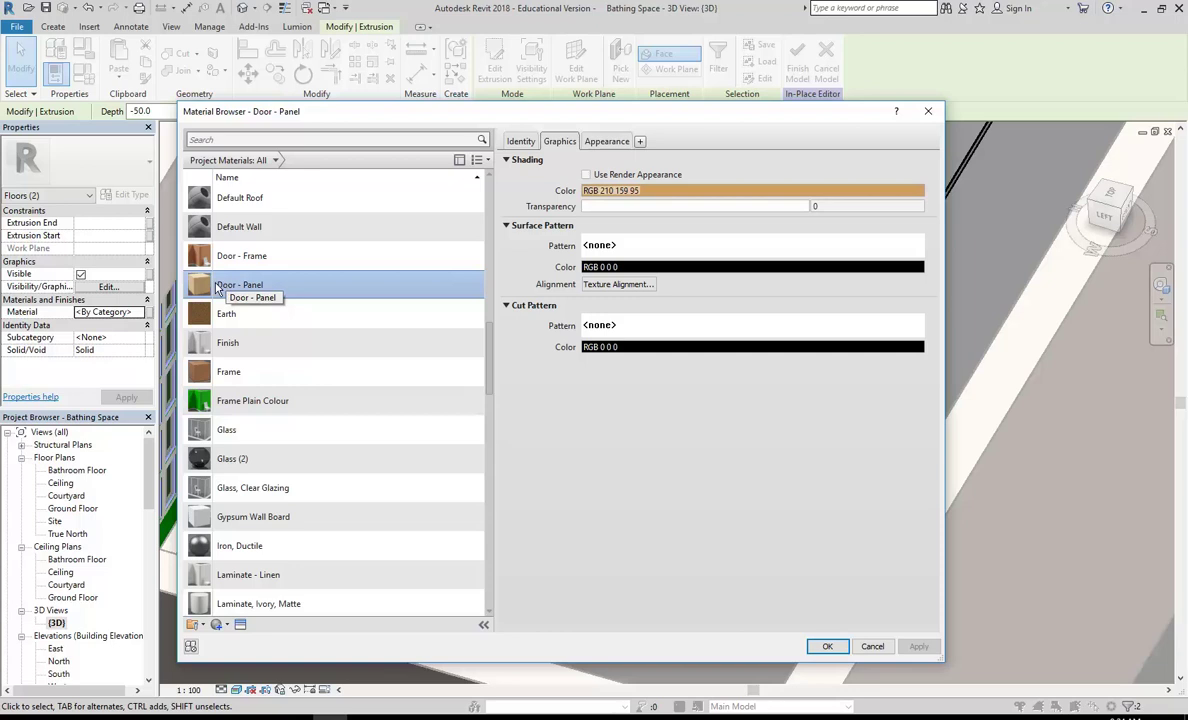
Step: Duplicate Door - Panel as a new material named Floorboards and show its Appearance settings
{"action": "right_click", "coordinate": [218, 289]}
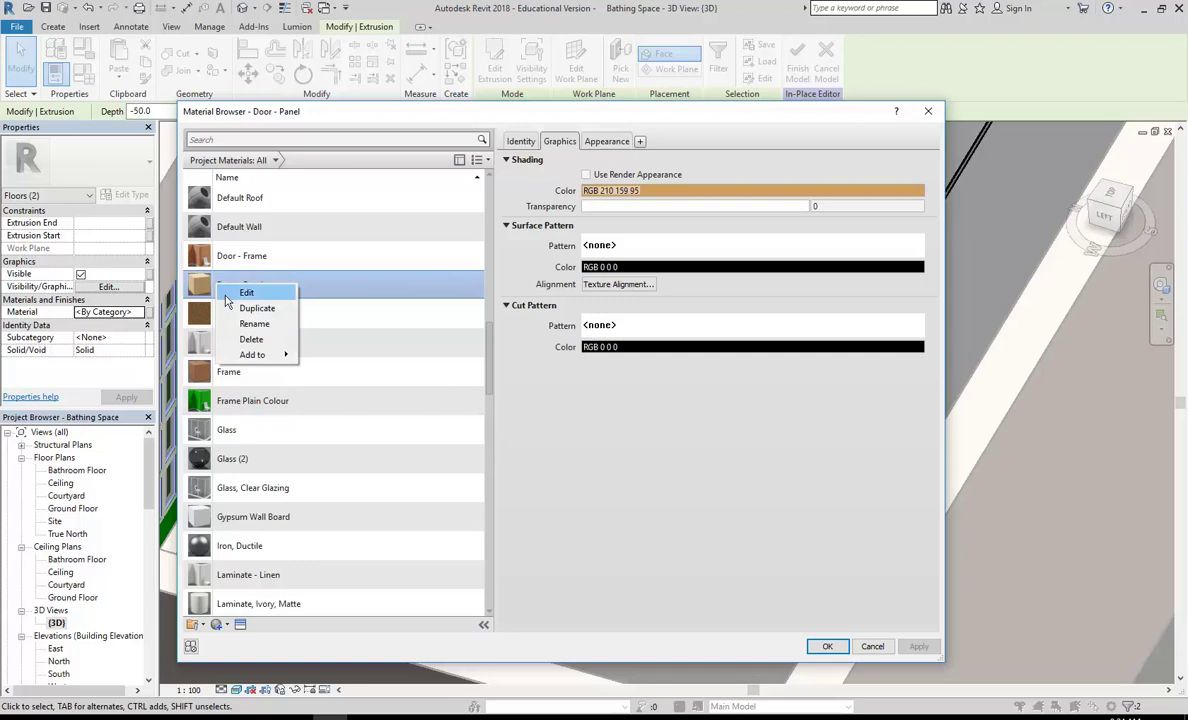
{"action": "left_click", "coordinate": [234, 311]}
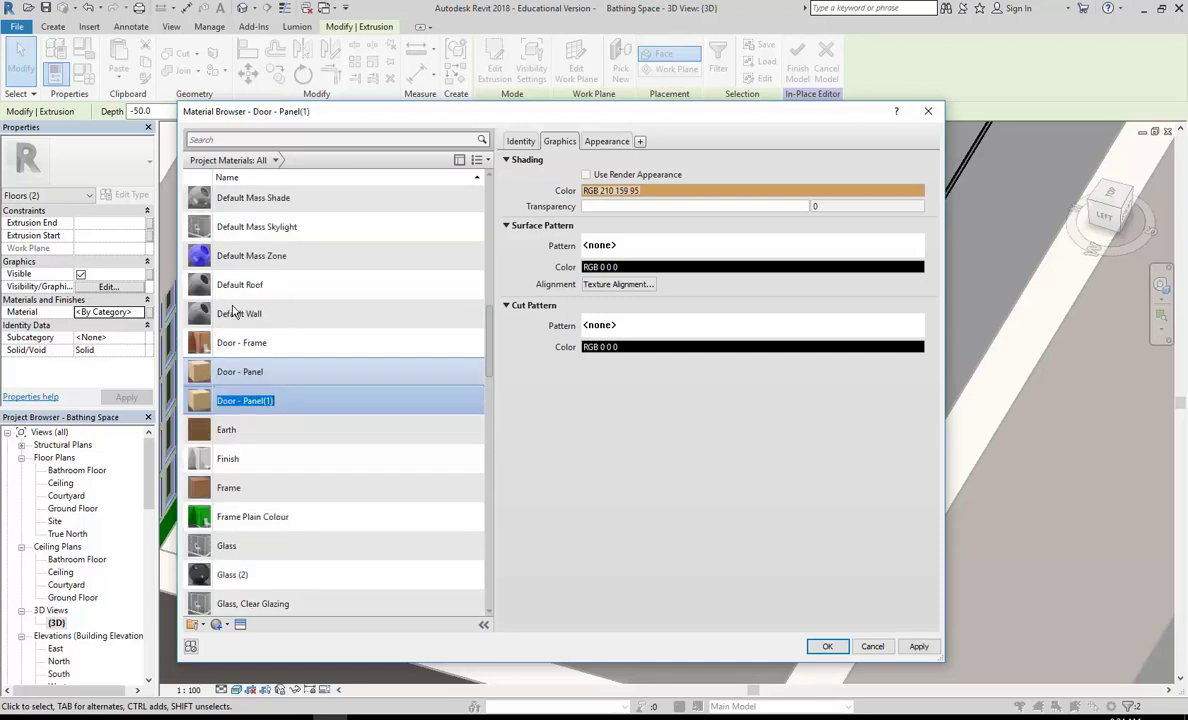
{"action": "type", "text": "Floorboards"}
{"action": "key", "text": "Return"}
{"action": "left_click", "coordinate": [245, 458]}
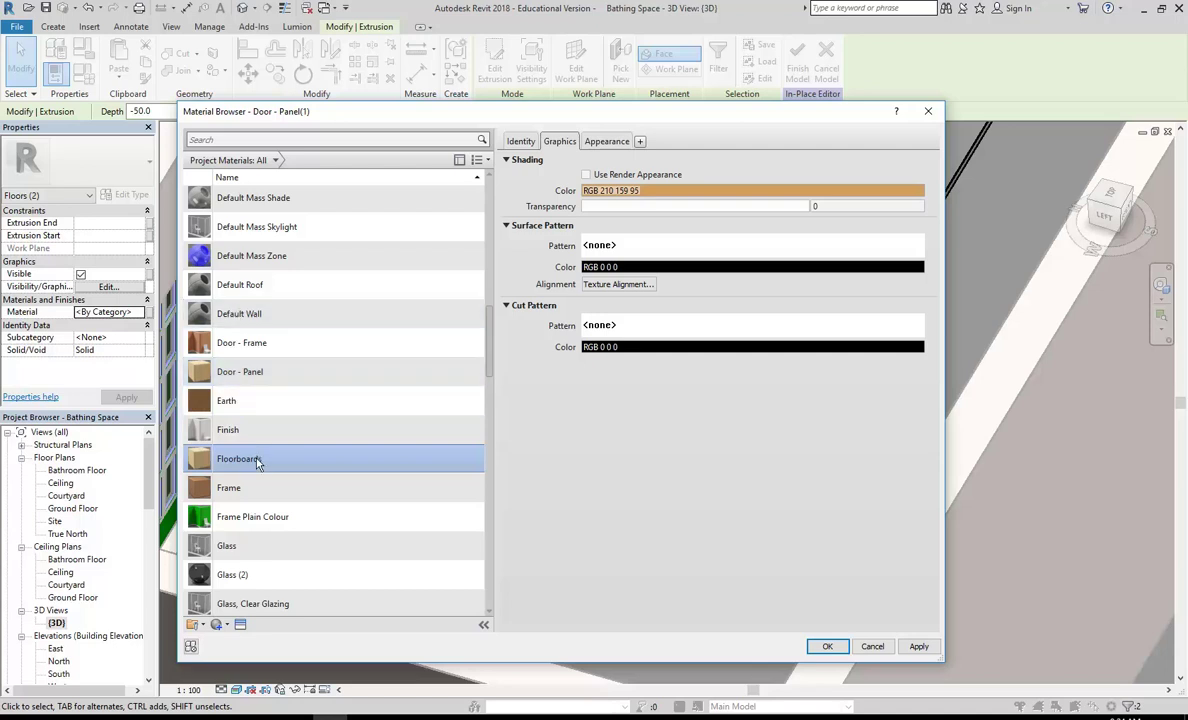
{"action": "left_click", "coordinate": [607, 142]}
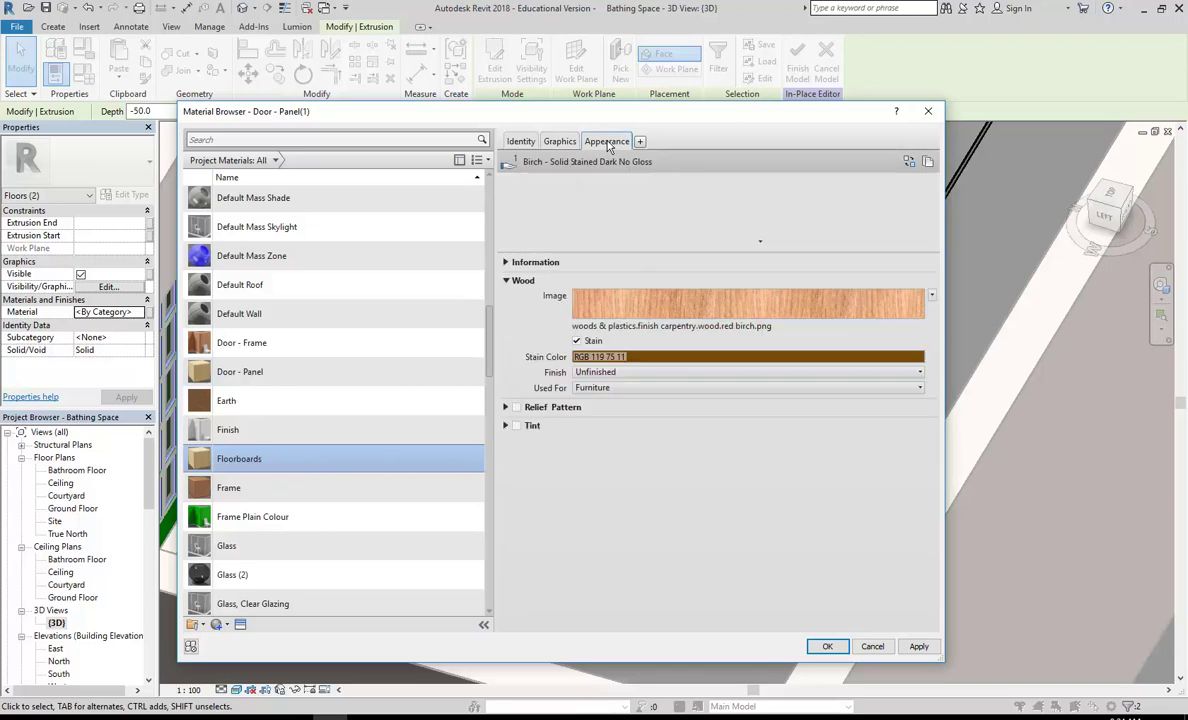
Step: Replace the Floorboards appearance with Beechwood - Natural Unfinished from Appearance Library > Flooring > Wood
{"action": "right_click", "coordinate": [607, 145]}
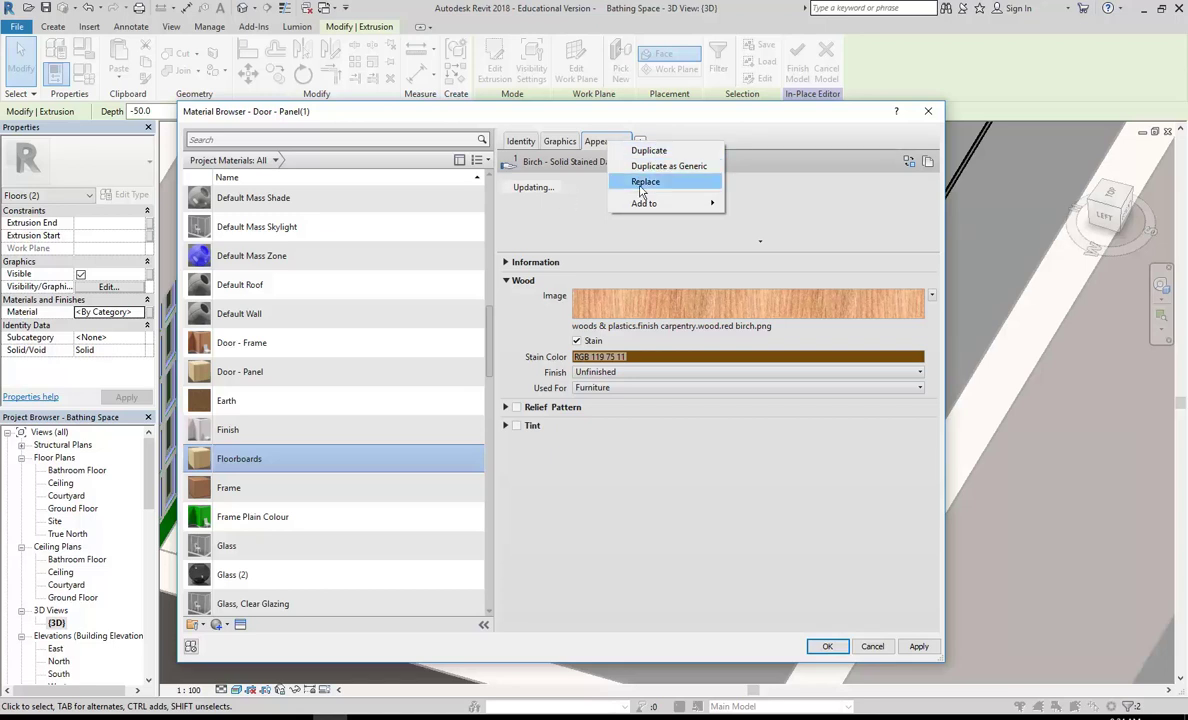
{"action": "left_click", "coordinate": [643, 183]}
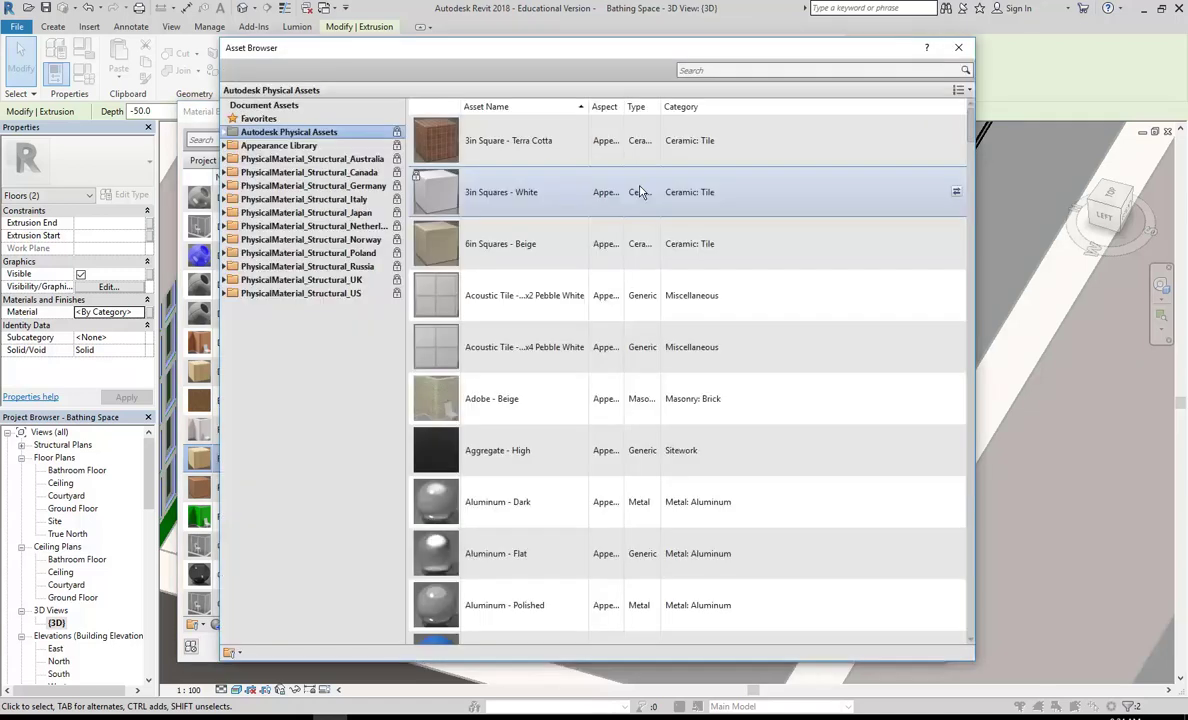
{"action": "left_click", "coordinate": [262, 147]}
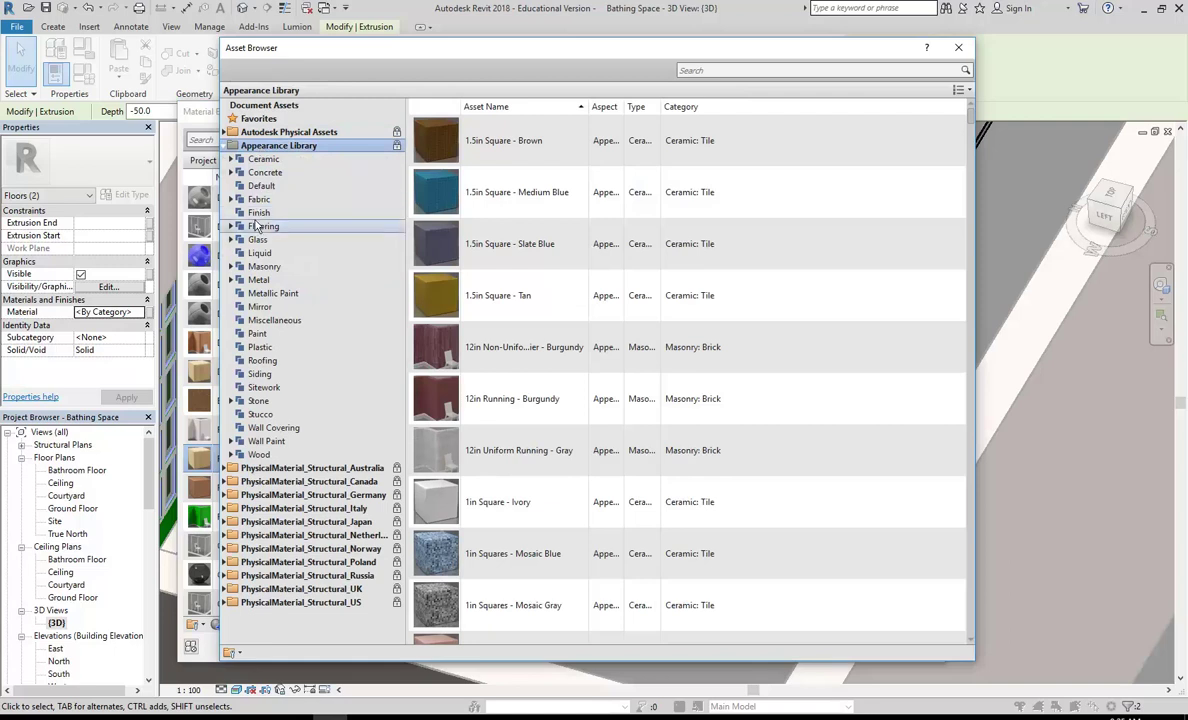
{"action": "left_click", "coordinate": [259, 455]}
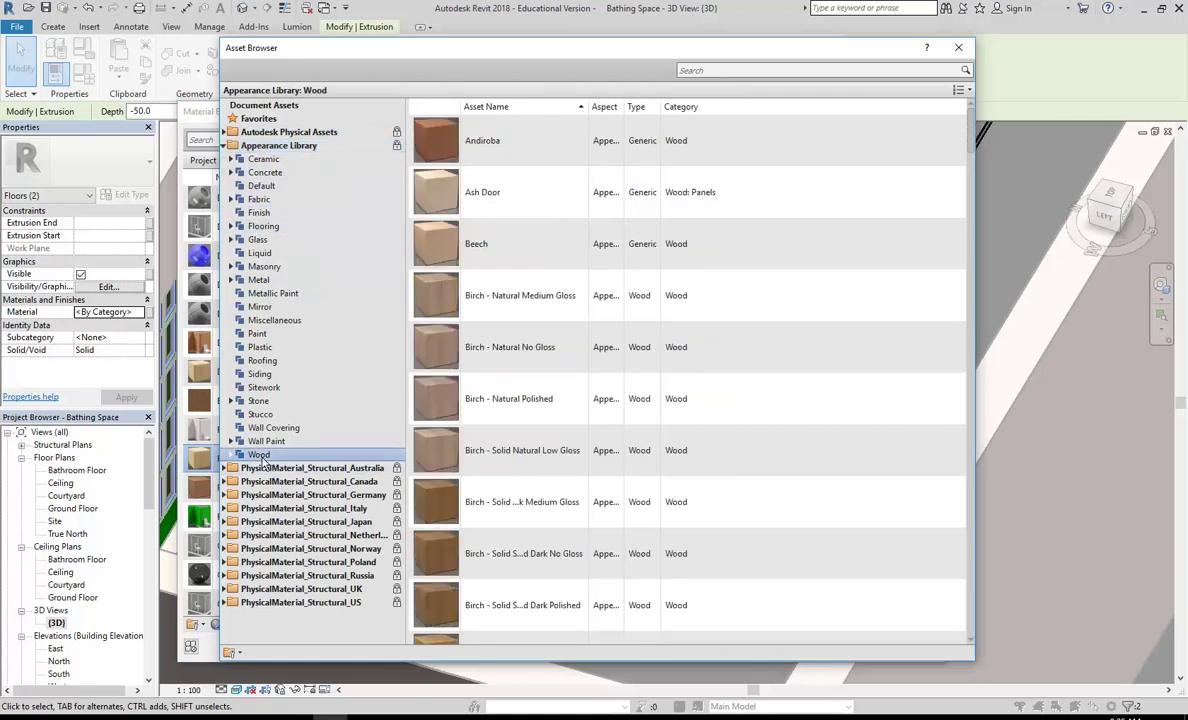
{"action": "double_click", "coordinate": [253, 228]}
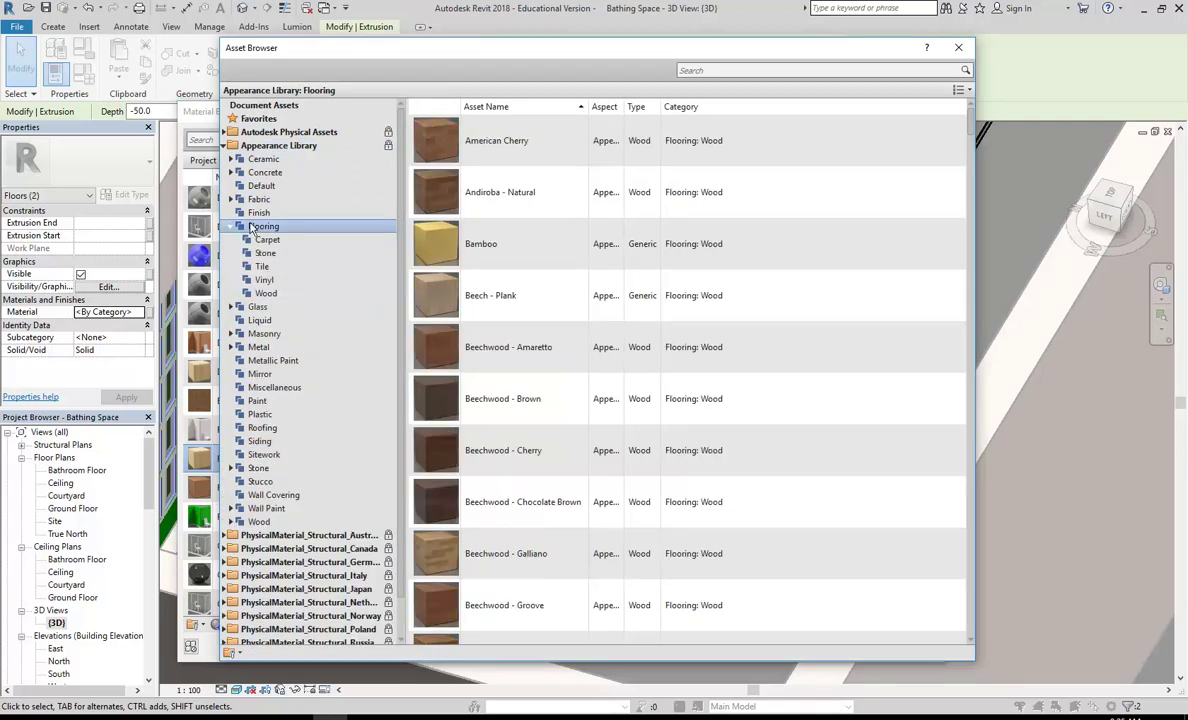
{"action": "left_click", "coordinate": [266, 294]}
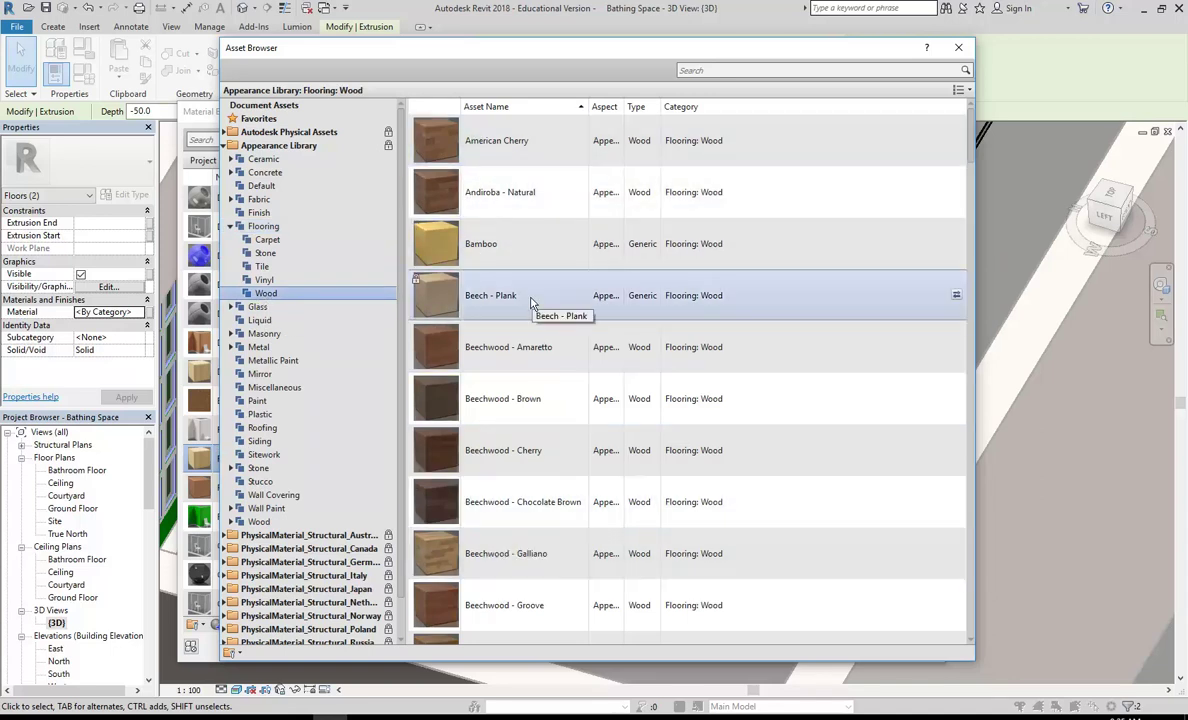
{"action": "scroll", "coordinate": [530, 300], "scroll_direction": "down", "scroll_amount": 3}
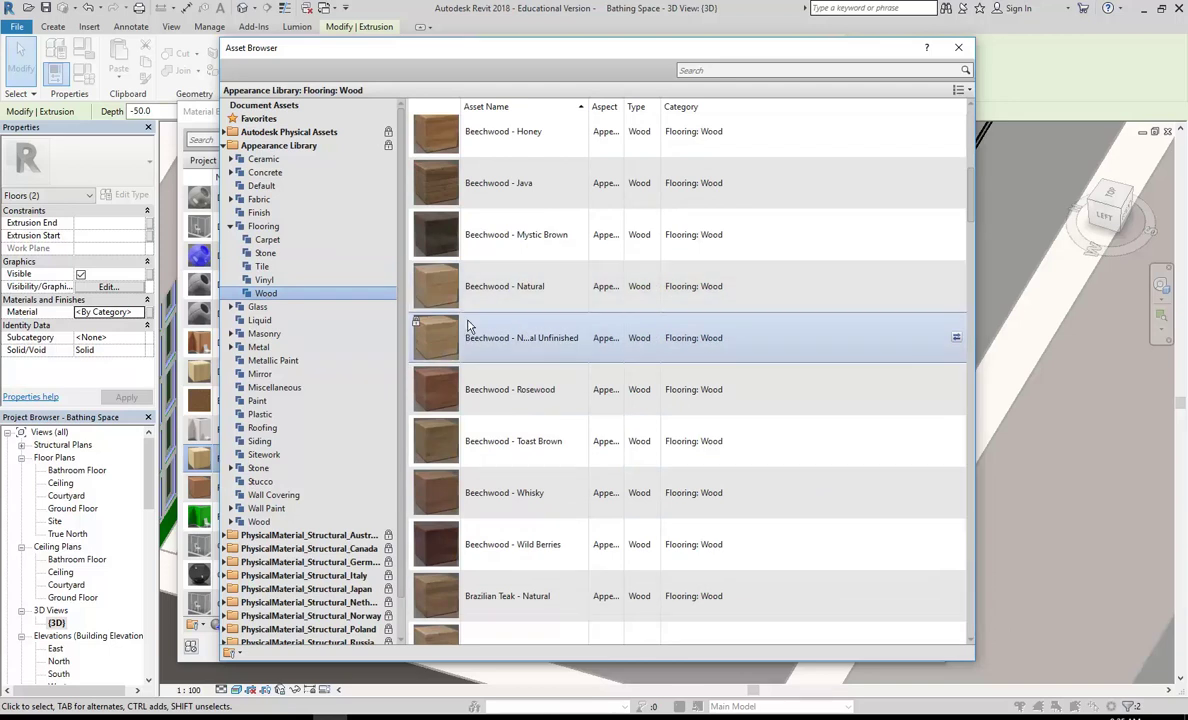
{"action": "scroll", "coordinate": [466, 330], "scroll_direction": "down", "scroll_amount": 1}
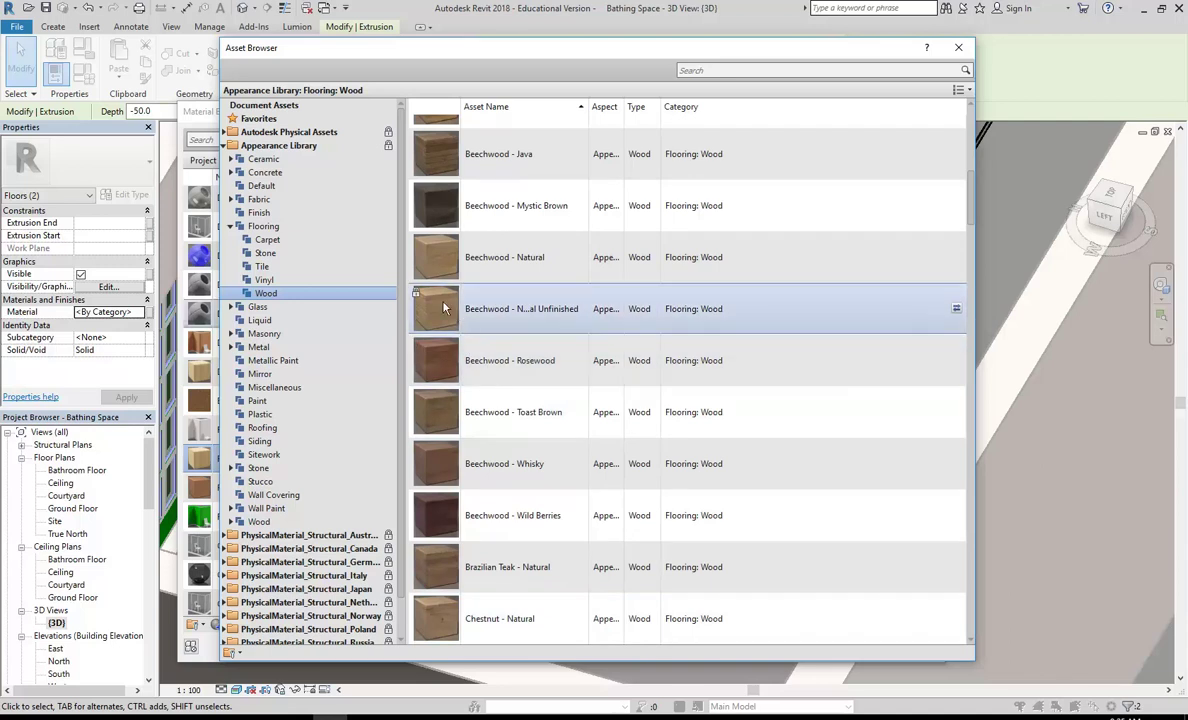
{"action": "scroll", "coordinate": [748, 239], "scroll_direction": "up", "scroll_amount": 1}
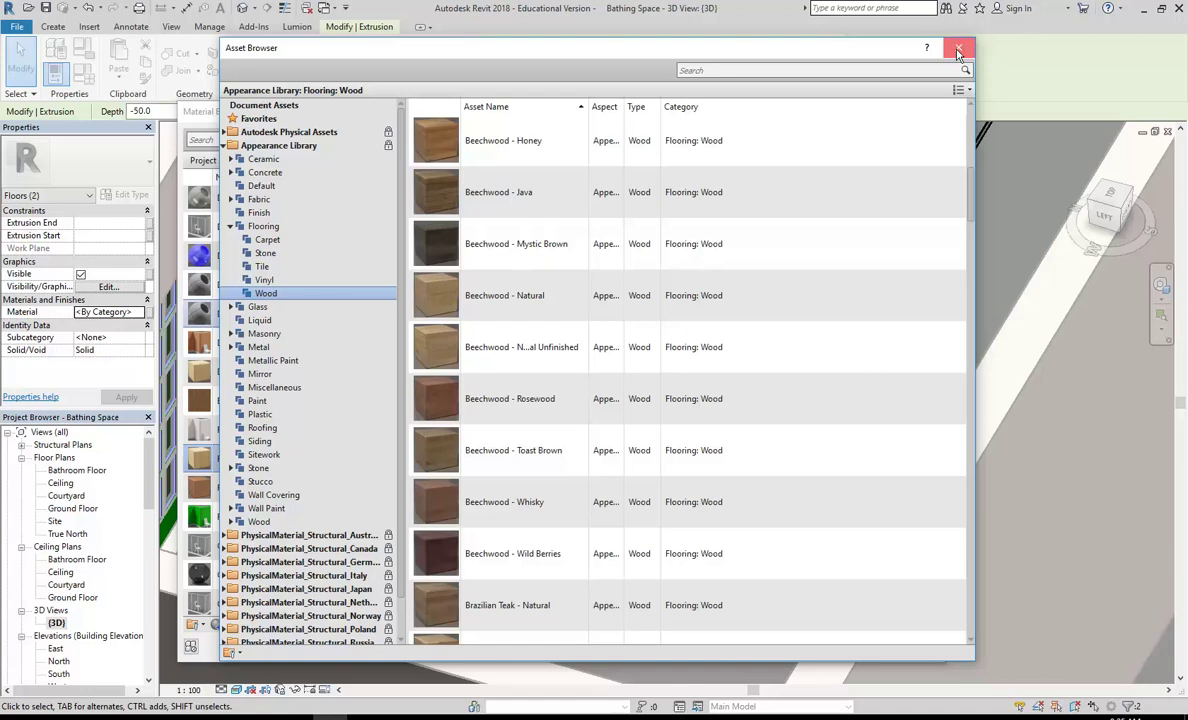
{"action": "left_click", "coordinate": [958, 50]}
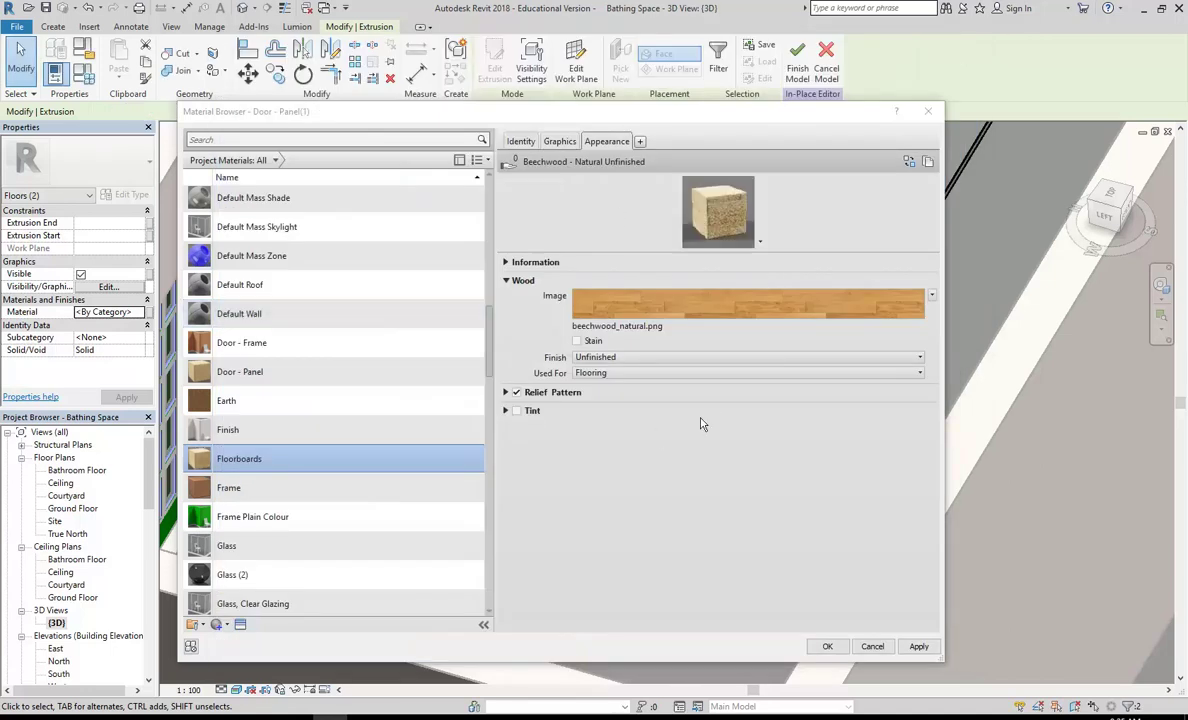
Step: Turn on Use Render Appearance for the Floorboards shading (RGB 206 153 90) and bring up the surface fill patterns
{"action": "left_click_drag", "start_coordinate": [786, 250], "coordinate": [785, 310]}
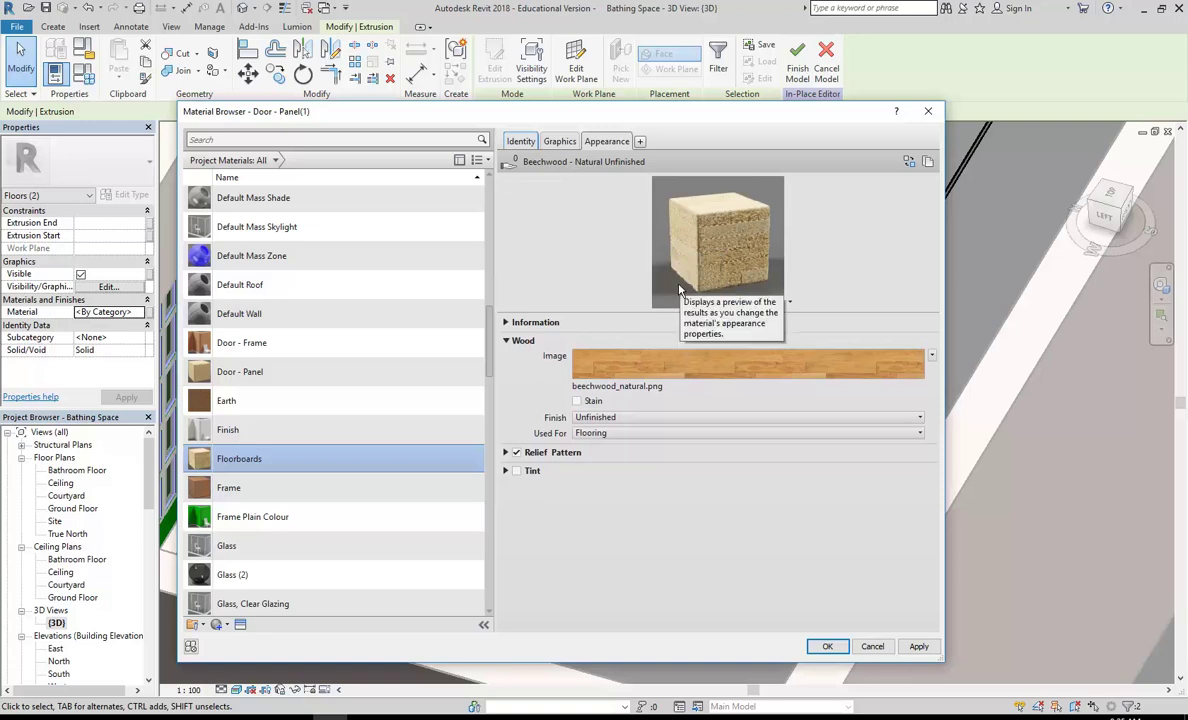
{"action": "left_click", "coordinate": [557, 145]}
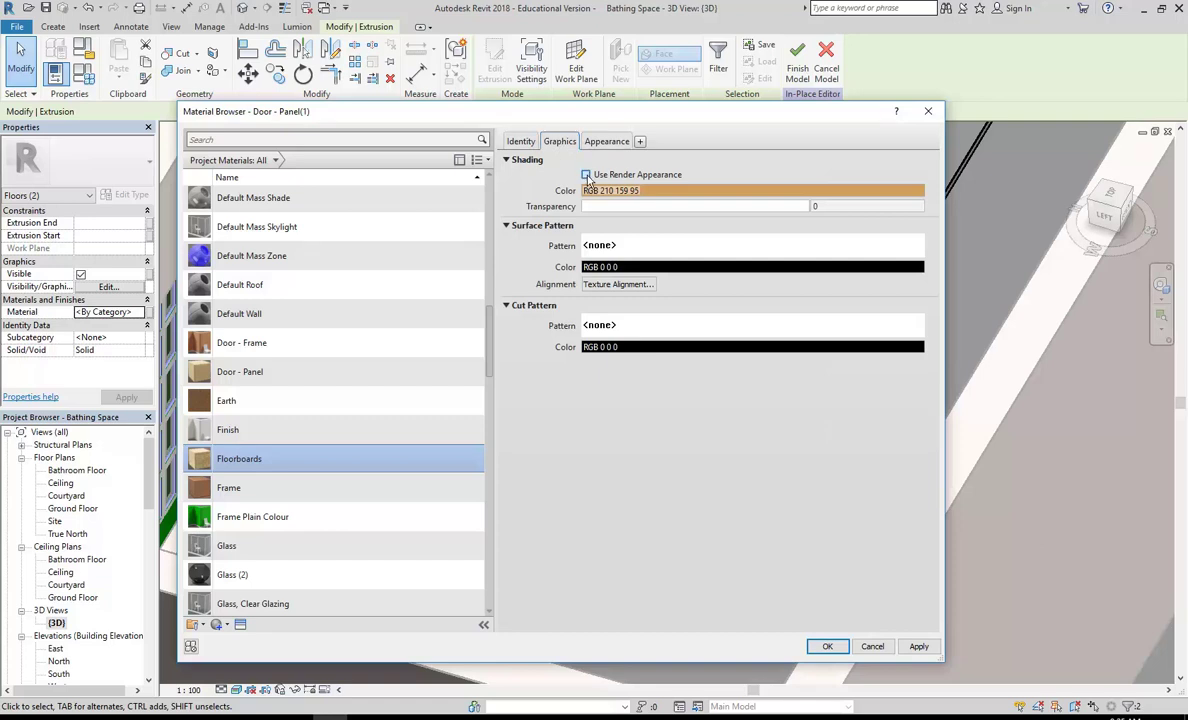
{"action": "left_click", "coordinate": [587, 176]}
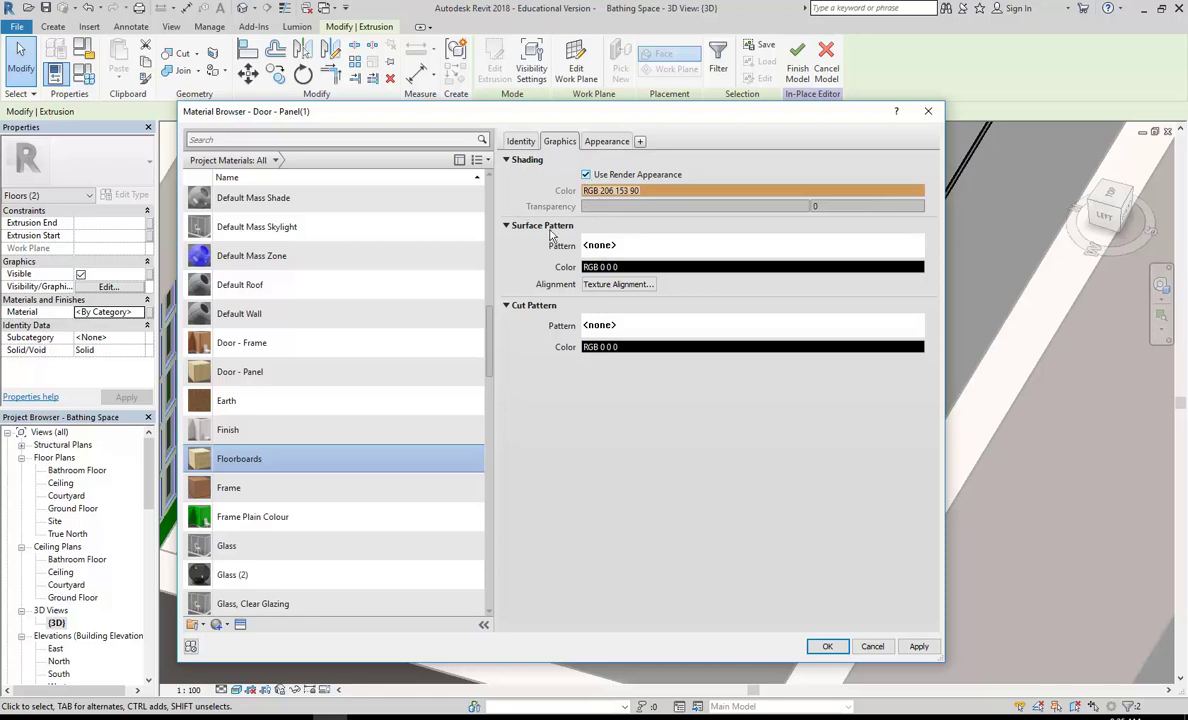
{"action": "left_click", "coordinate": [599, 250]}
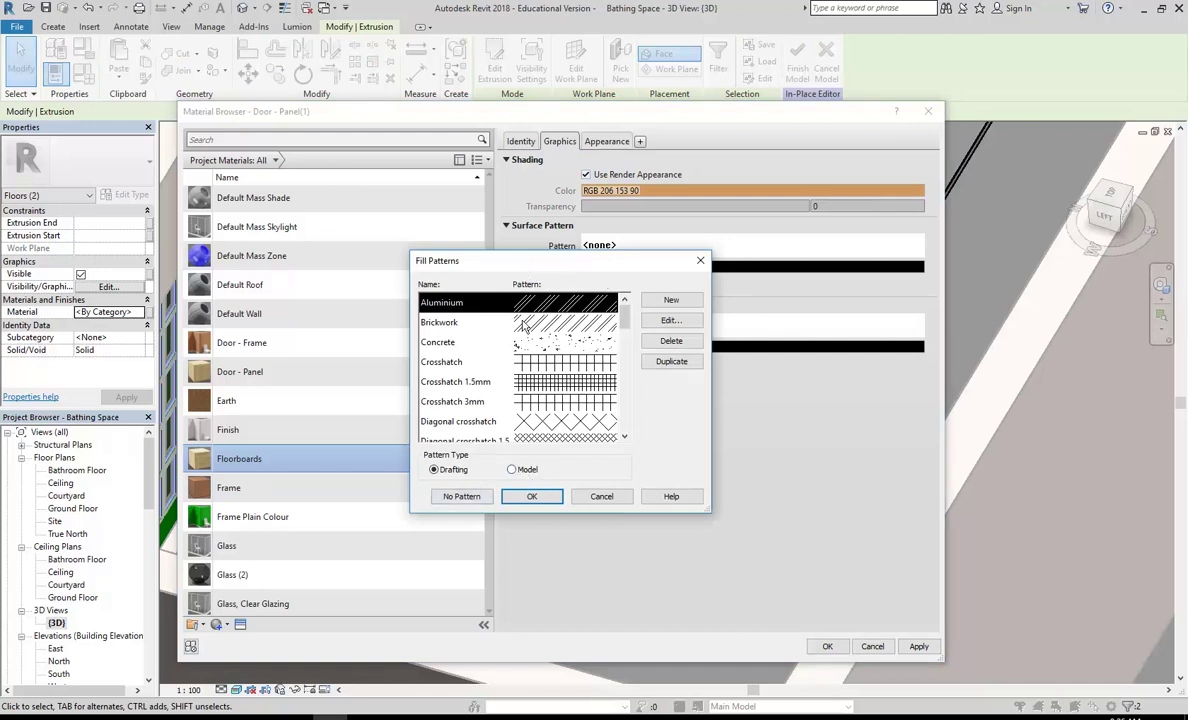
Step: Set the surface pattern to Model 100mm Horizontal and apply Floorboards to the floor extrusions
{"action": "left_click", "coordinate": [514, 470]}
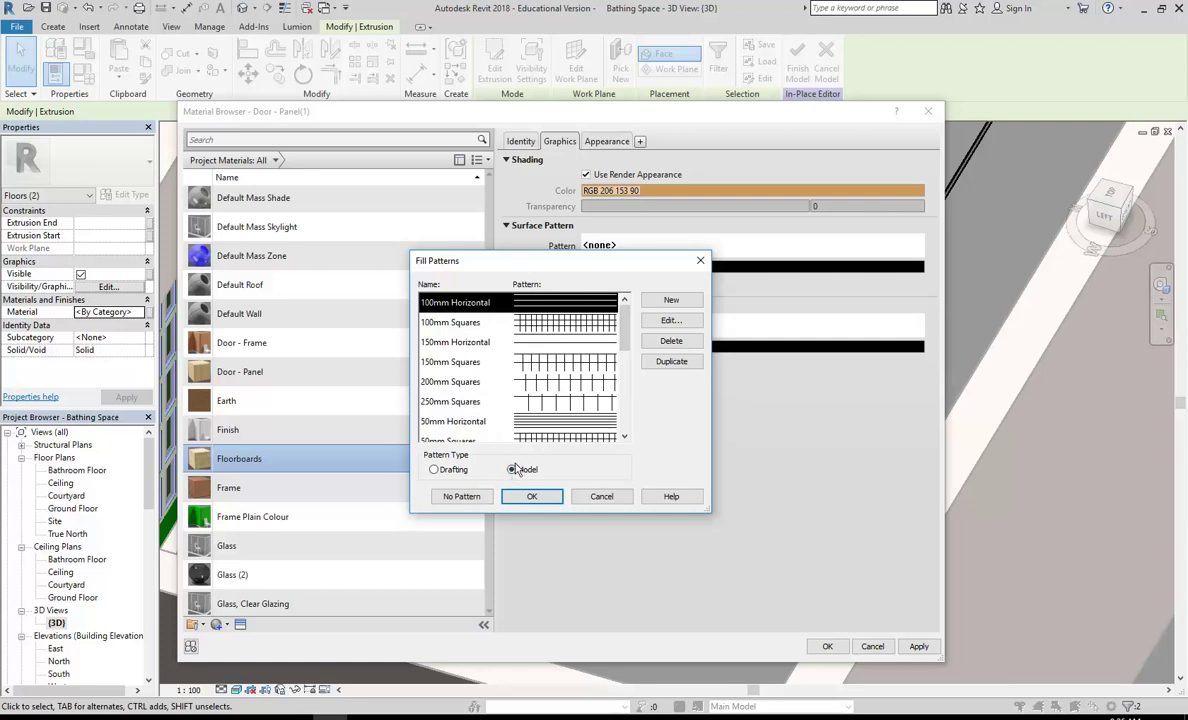
{"action": "left_click", "coordinate": [463, 344]}
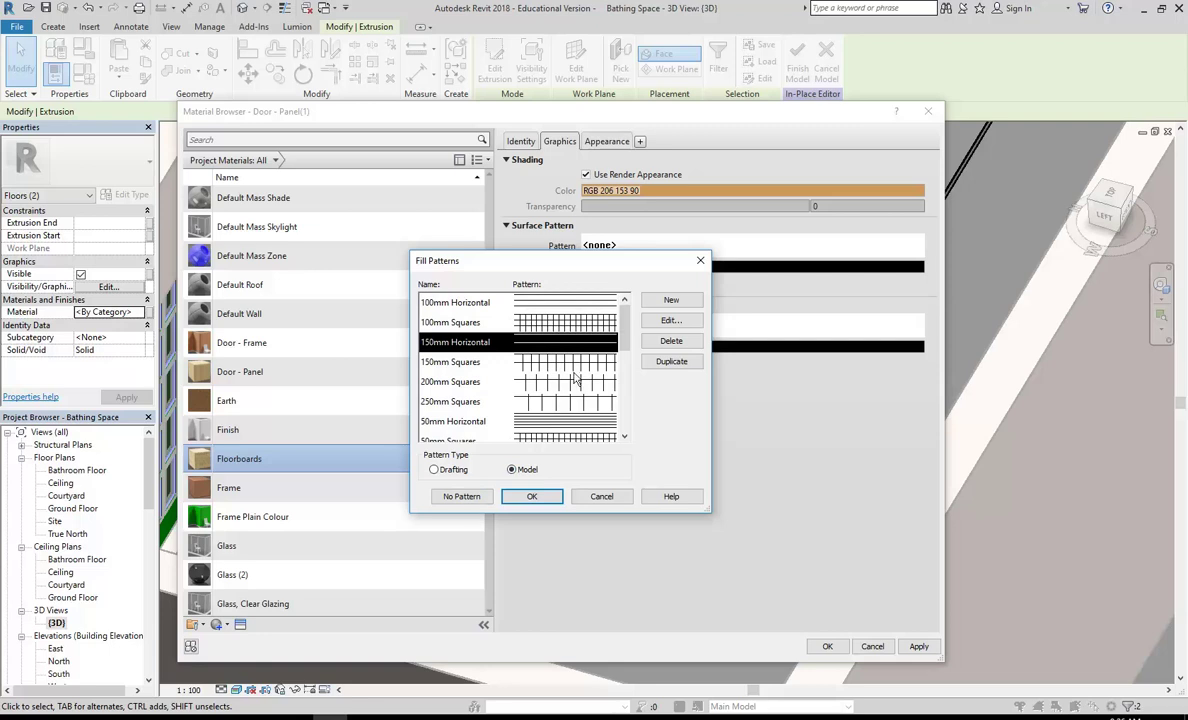
{"action": "left_click", "coordinate": [445, 303]}
{"action": "left_click", "coordinate": [461, 344]}
{"action": "scroll", "coordinate": [461, 360], "scroll_direction": "down", "scroll_amount": 2}
{"action": "scroll", "coordinate": [460, 362], "scroll_direction": "up", "scroll_amount": 2}
{"action": "left_click", "coordinate": [455, 304]}
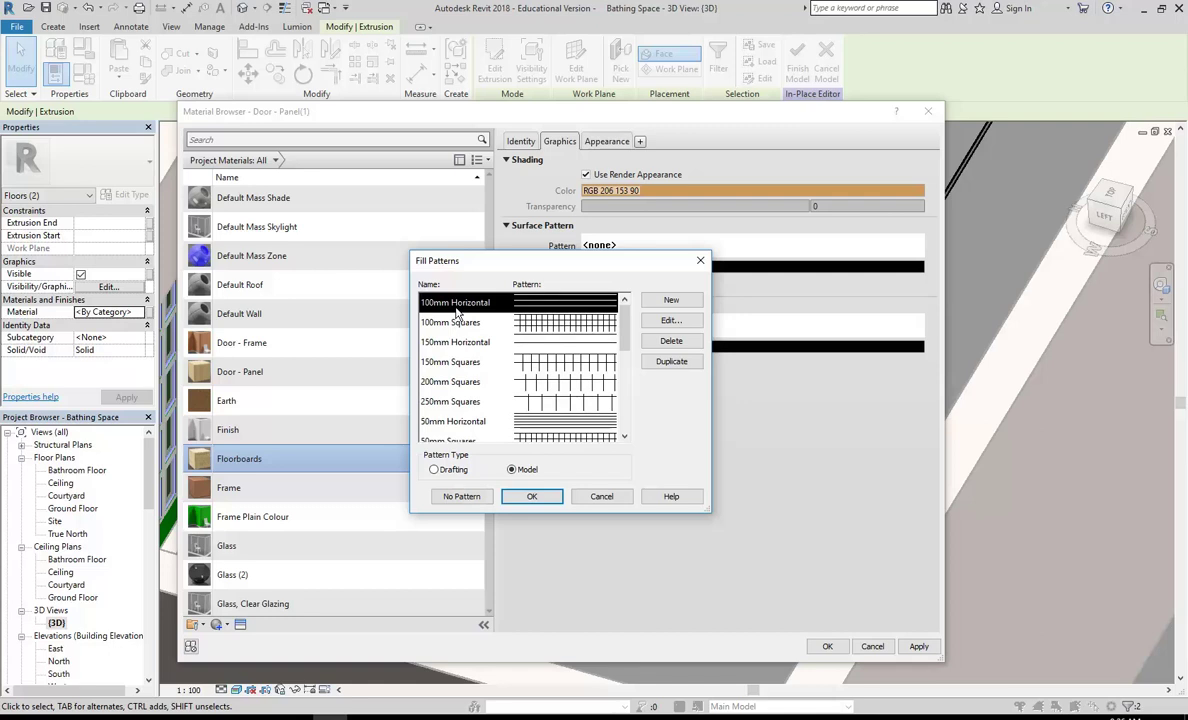
{"action": "left_click", "coordinate": [531, 497]}
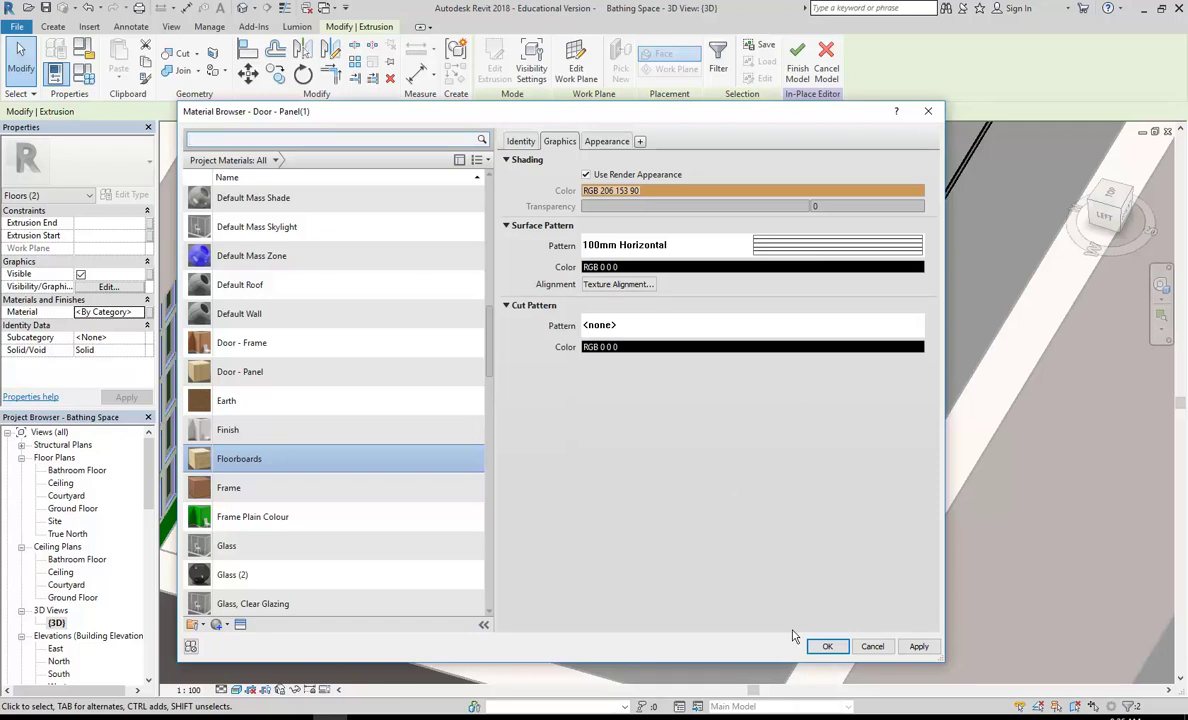
{"action": "left_click", "coordinate": [825, 647]}
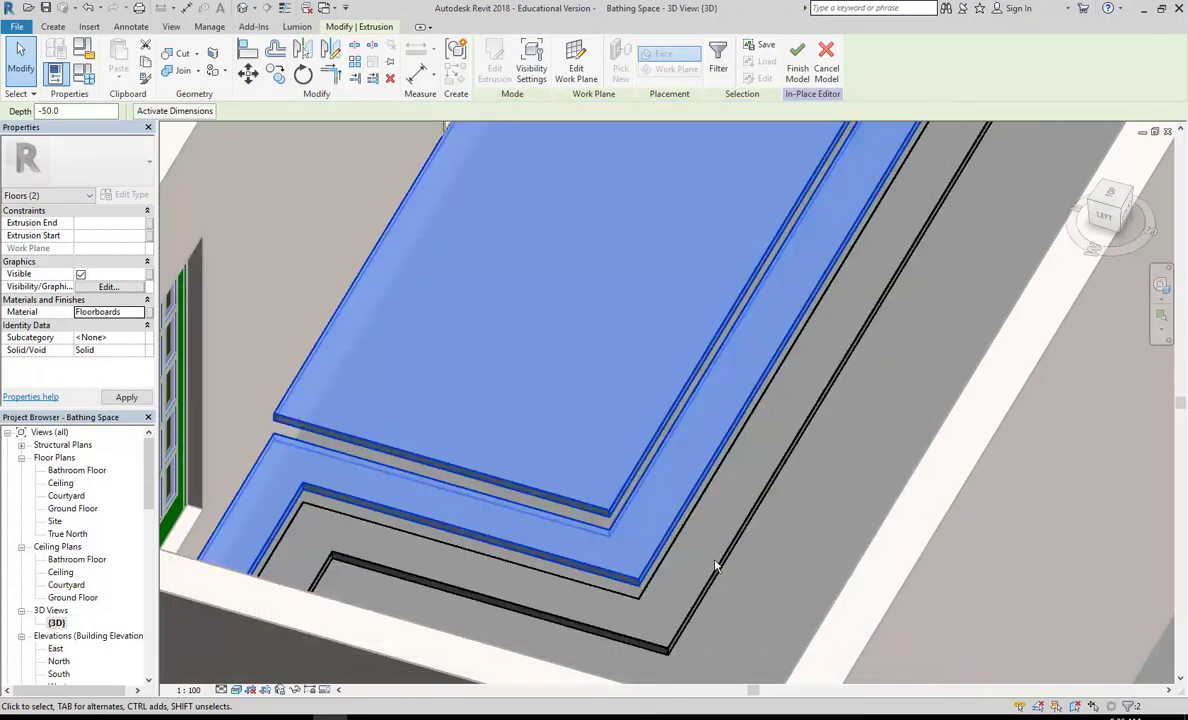
Step: Select both upper slab extrusions, assign them Floorboards, and zoom in on the wood finish
{"action": "left_click", "coordinate": [750, 569]}
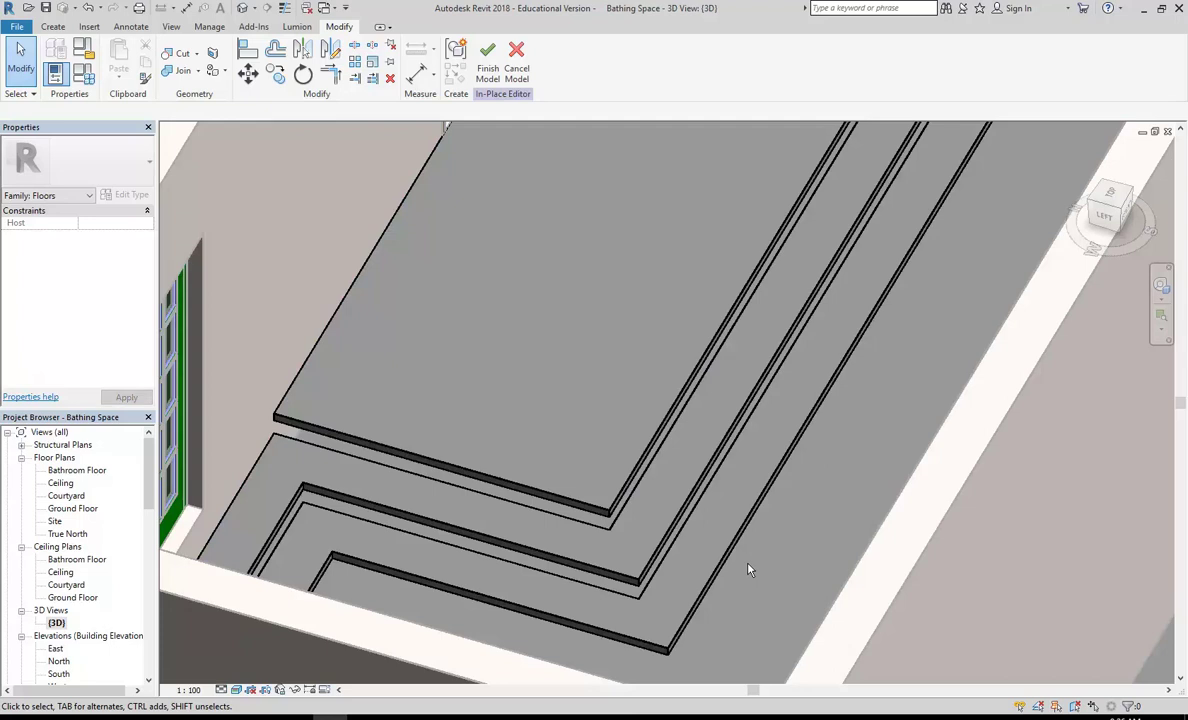
{"action": "left_click", "coordinate": [578, 510]}
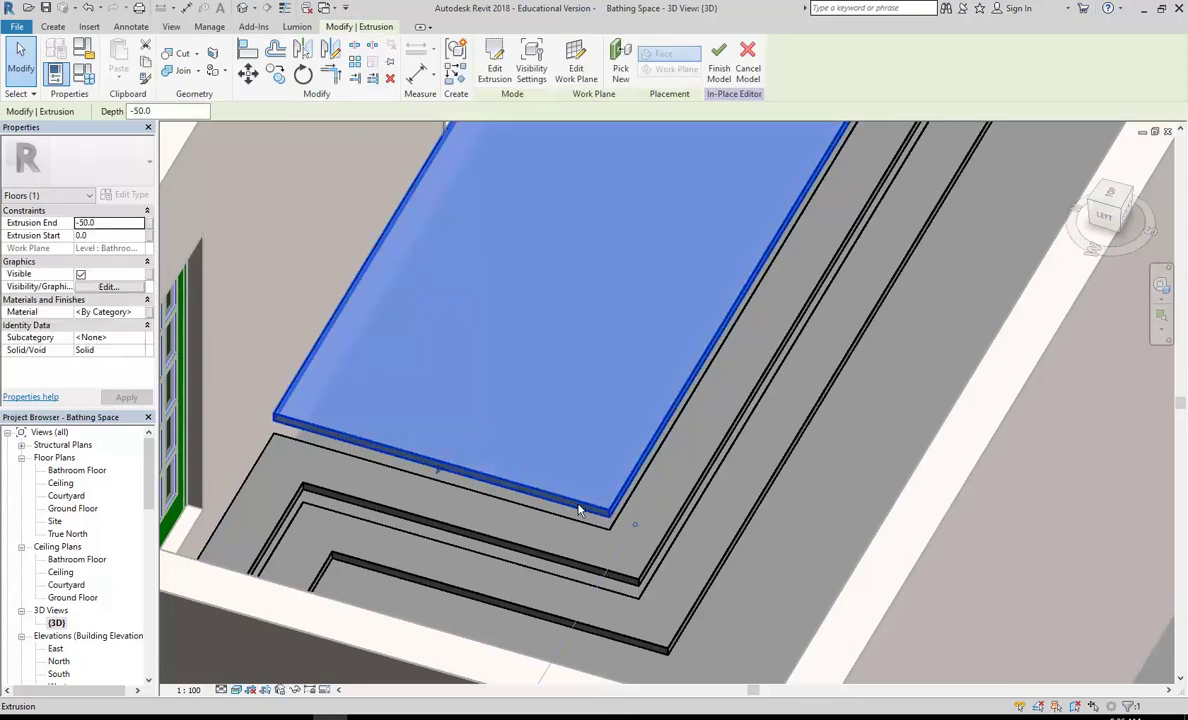
{"action": "left_click", "coordinate": [577, 568], "text": "ctrl"}
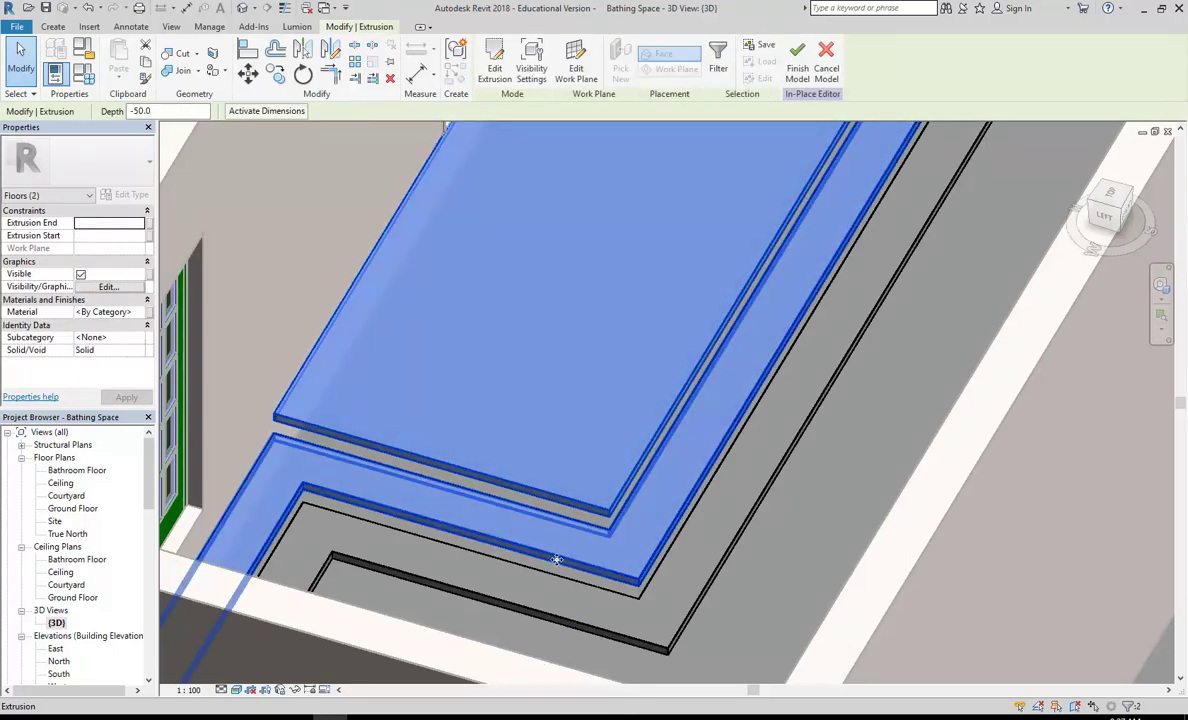
{"action": "left_click", "coordinate": [141, 313]}
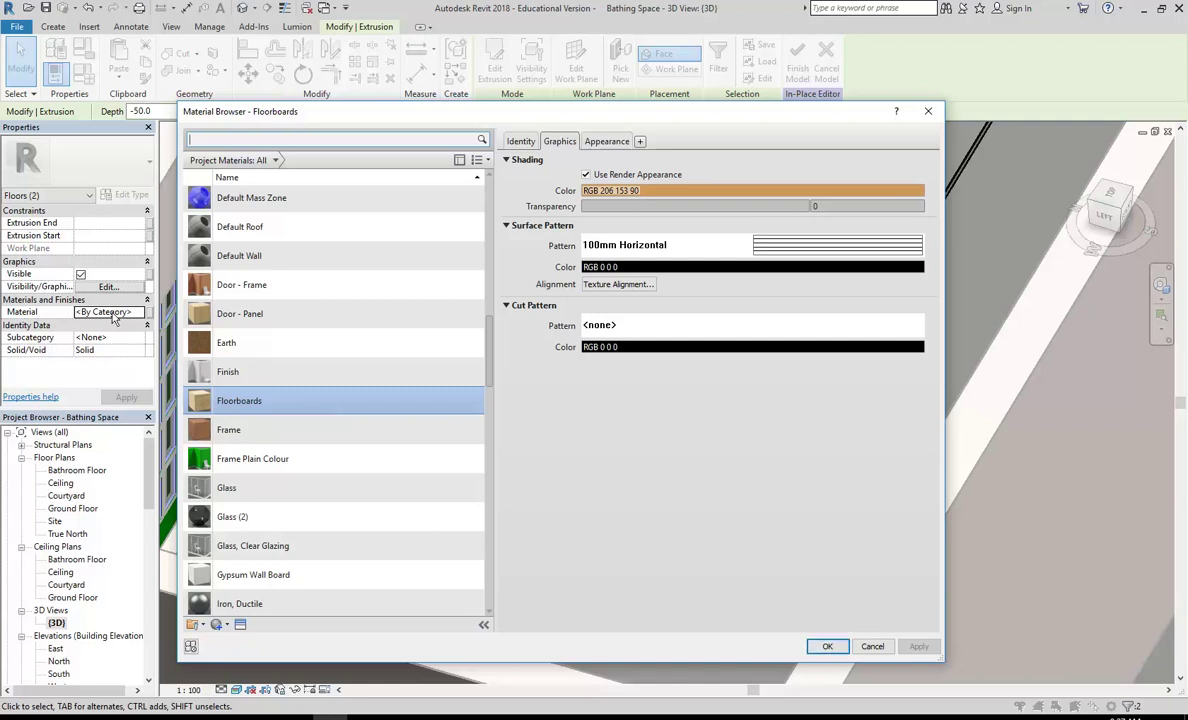
{"action": "left_click", "coordinate": [828, 648]}
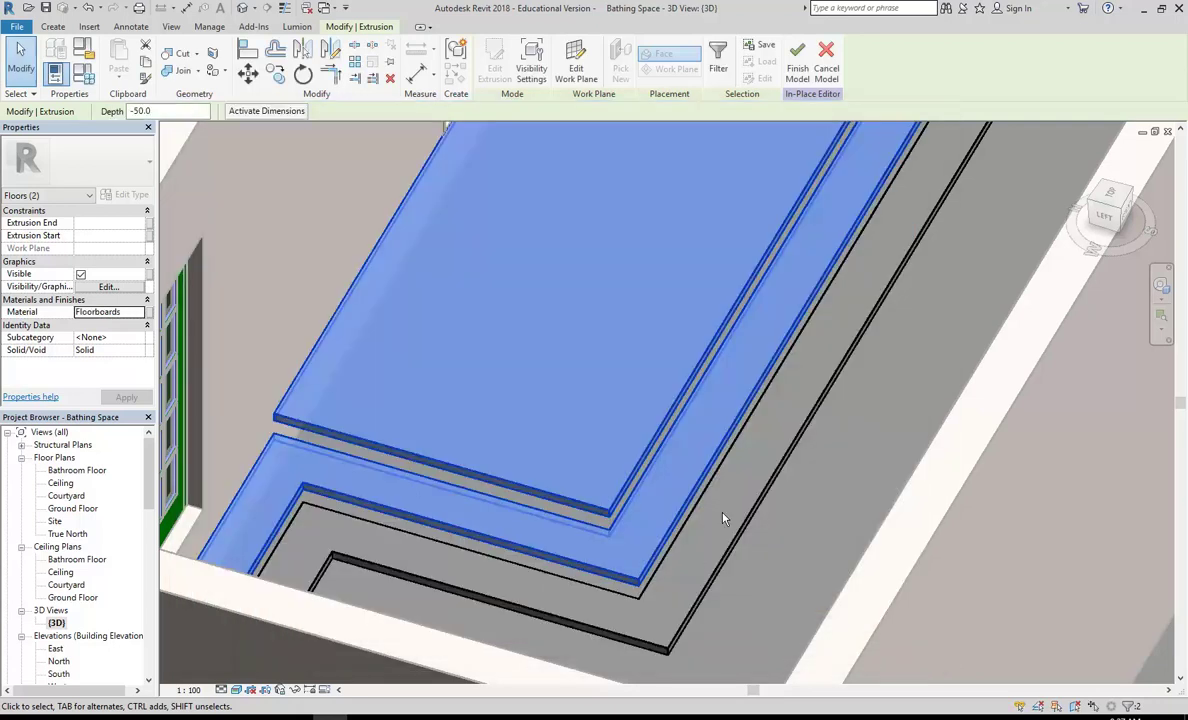
{"action": "left_click", "coordinate": [734, 496]}
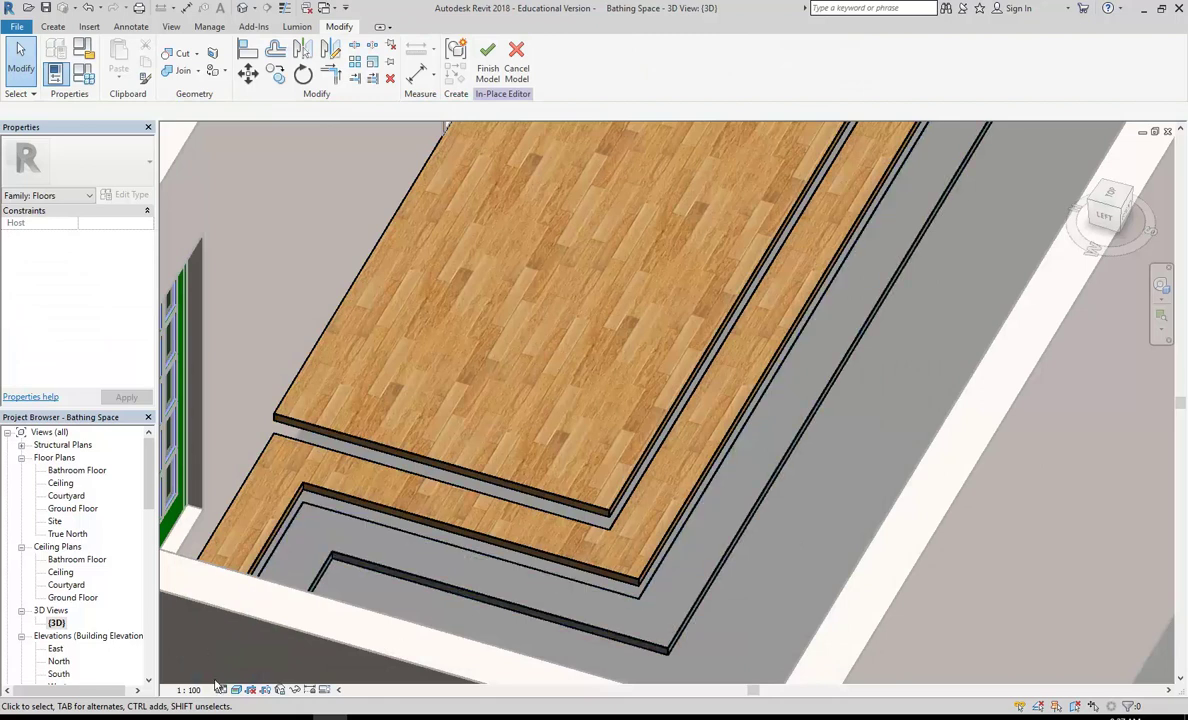
{"action": "scroll", "coordinate": [624, 512], "scroll_direction": "up", "scroll_amount": 5}
{"action": "middle_click_drag", "start_coordinate": [577, 477], "coordinate": [553, 500]}
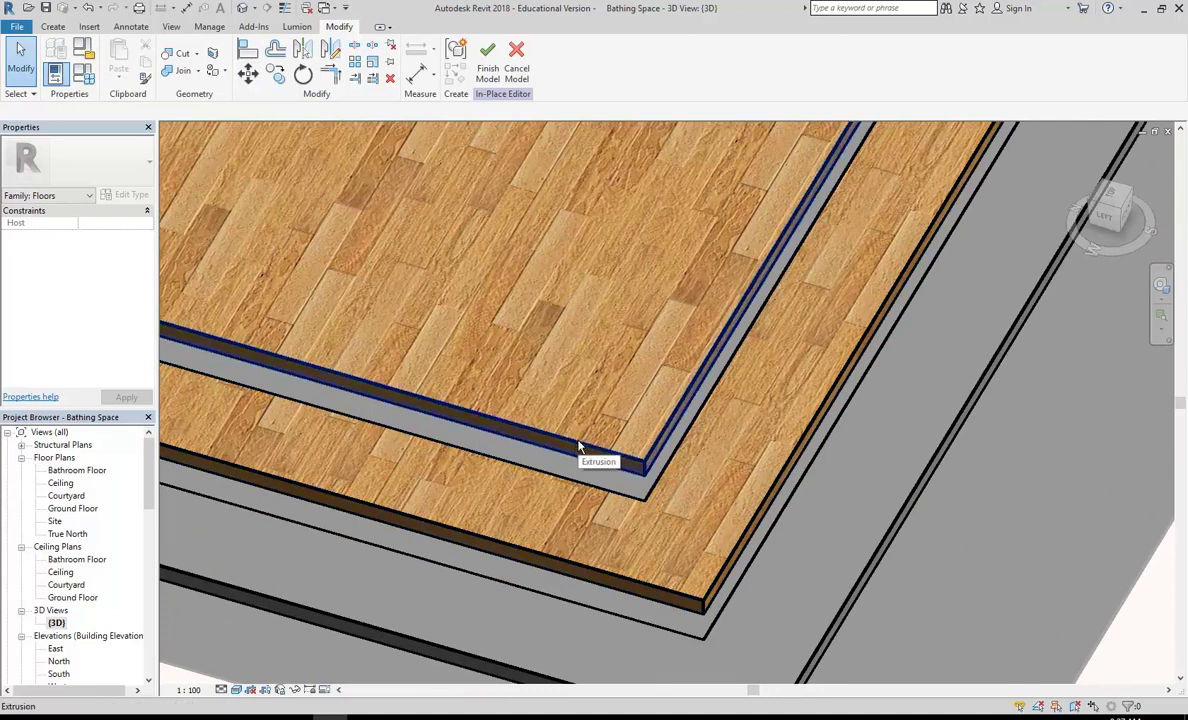
{"action": "left_click", "coordinate": [236, 689]}
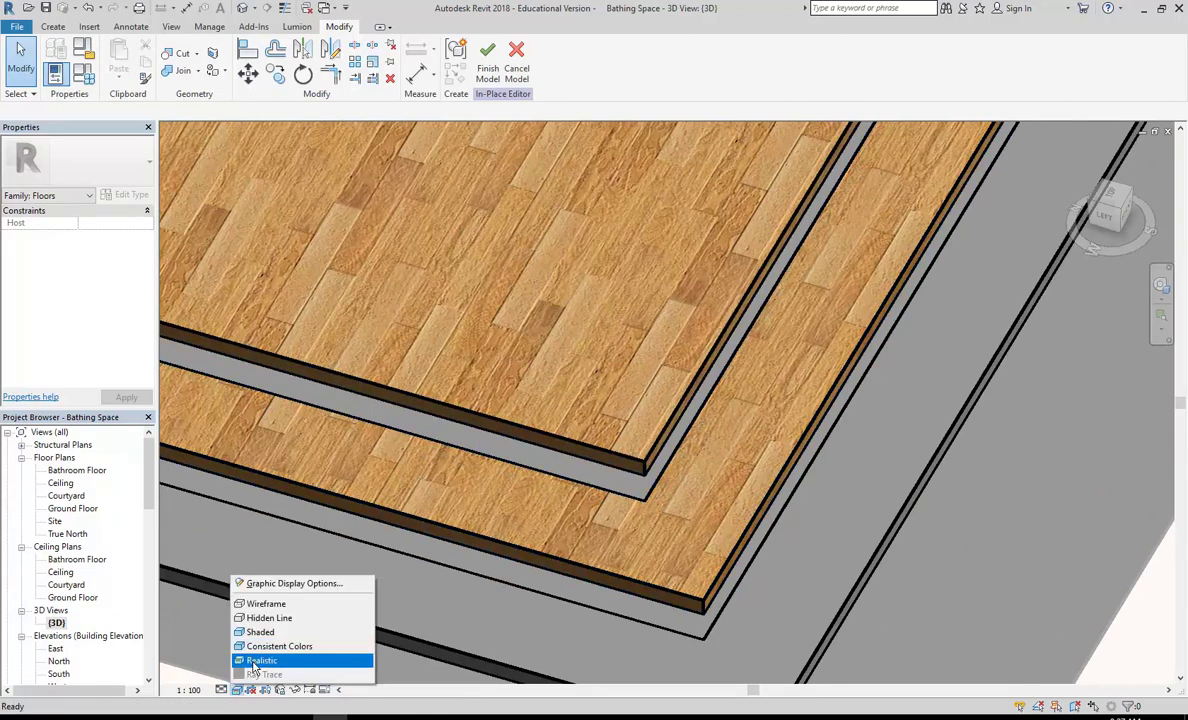
{"action": "left_click", "coordinate": [263, 633]}
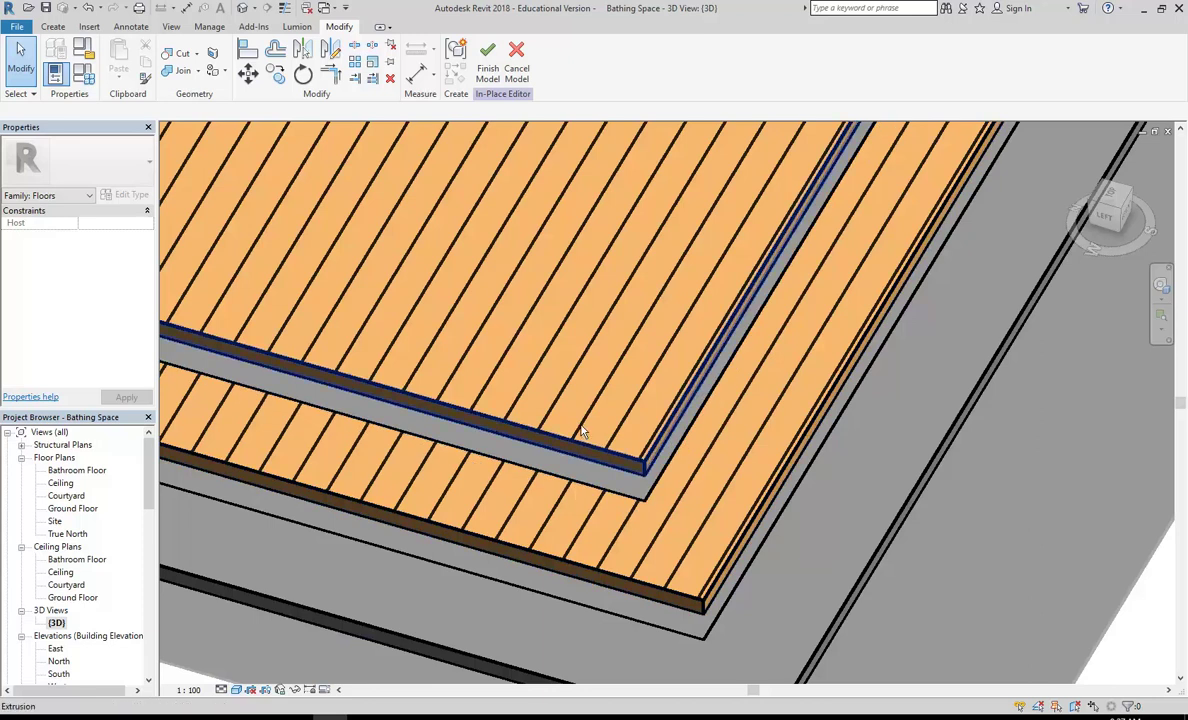
{"action": "scroll", "coordinate": [583, 455], "scroll_direction": "down", "scroll_amount": 2}
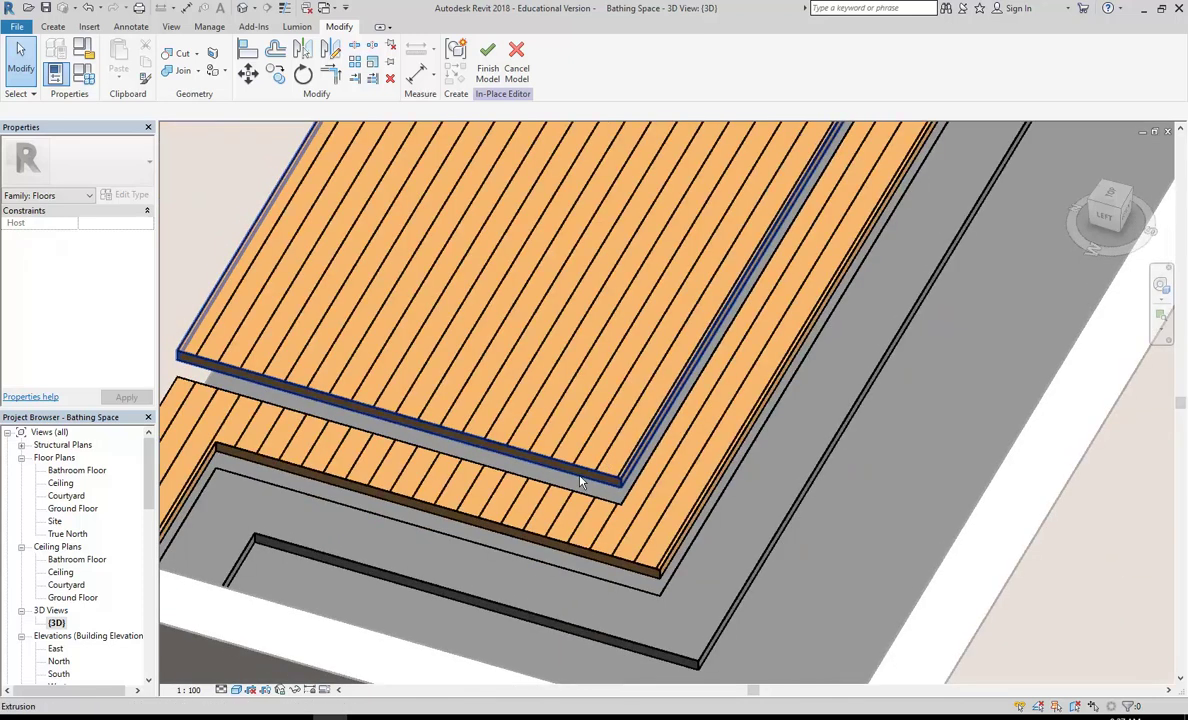
{"action": "left_click", "coordinate": [236, 690]}
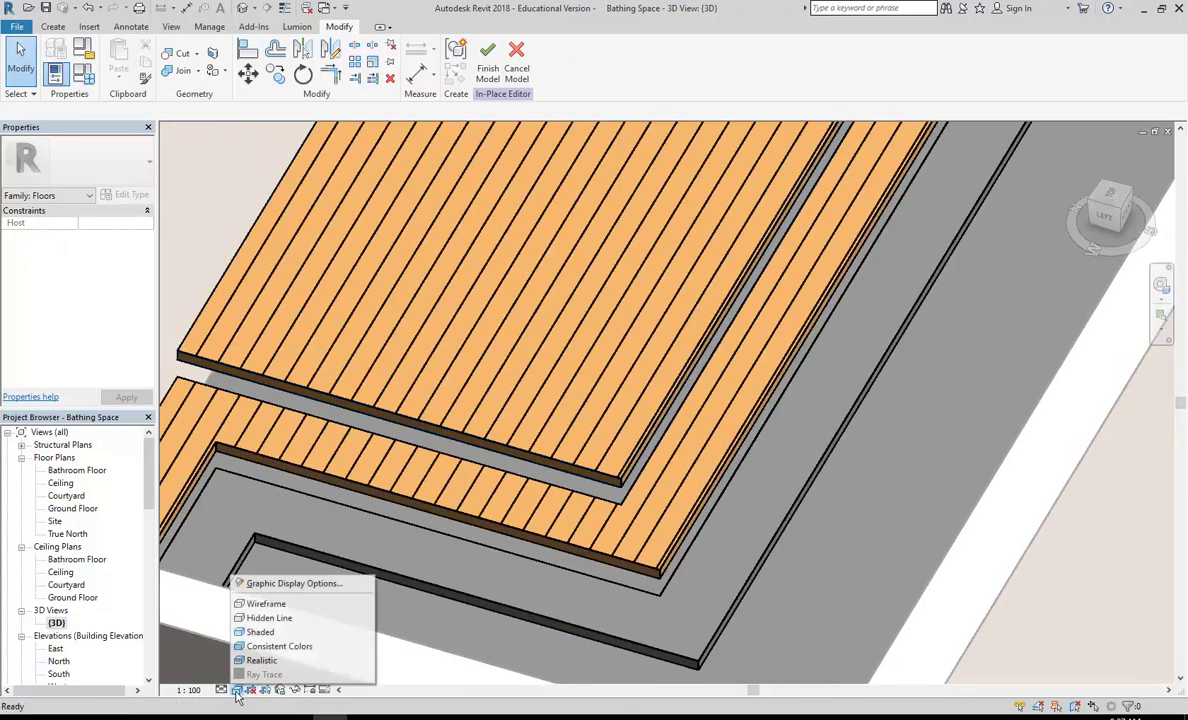
{"action": "left_click", "coordinate": [270, 618]}
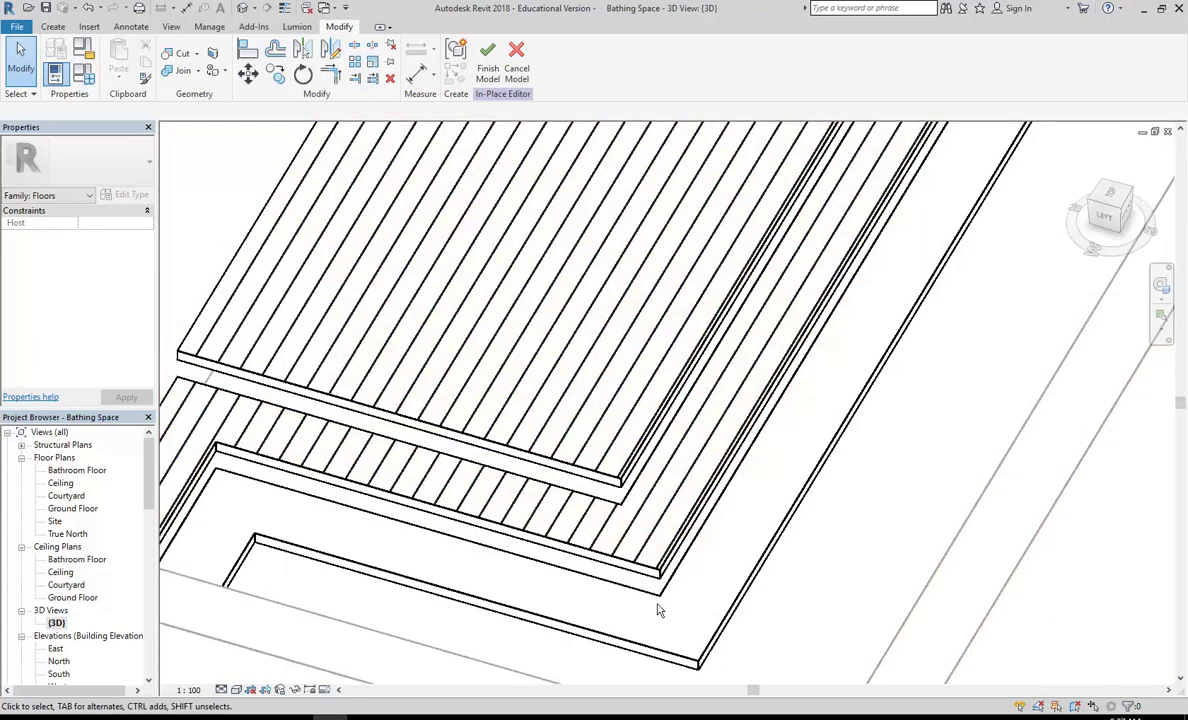
{"action": "left_click", "coordinate": [236, 690]}
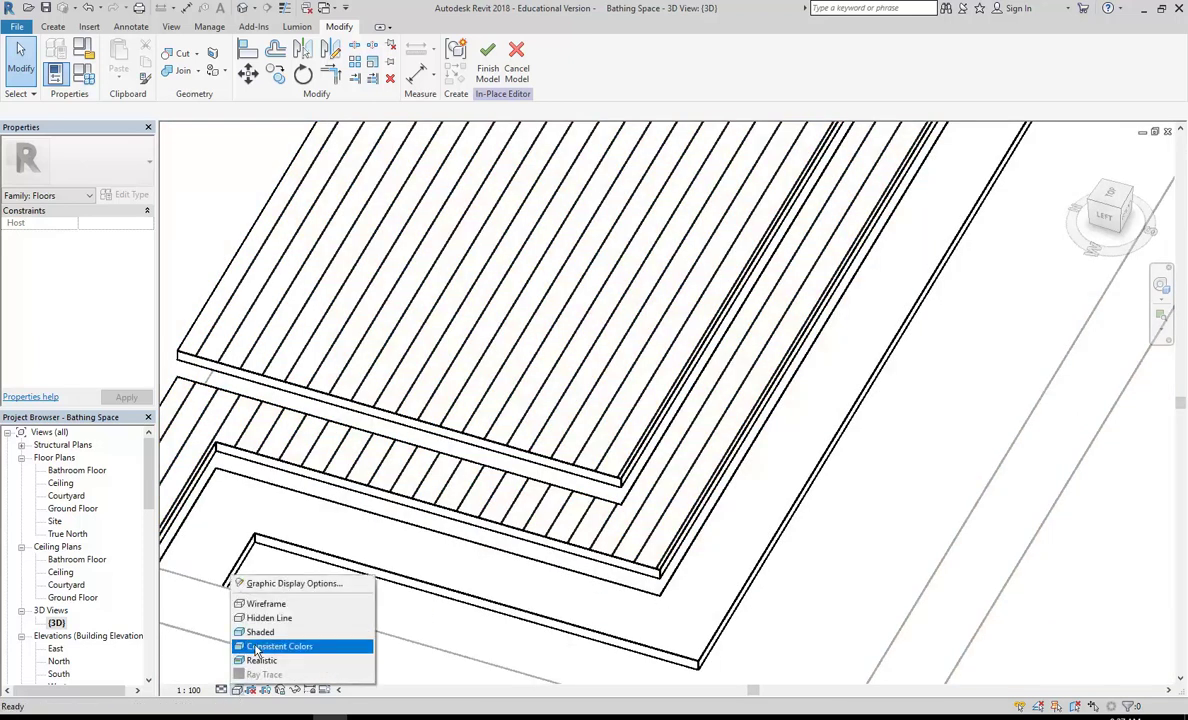
{"action": "left_click", "coordinate": [257, 647]}
{"action": "left_click", "coordinate": [236, 692]}
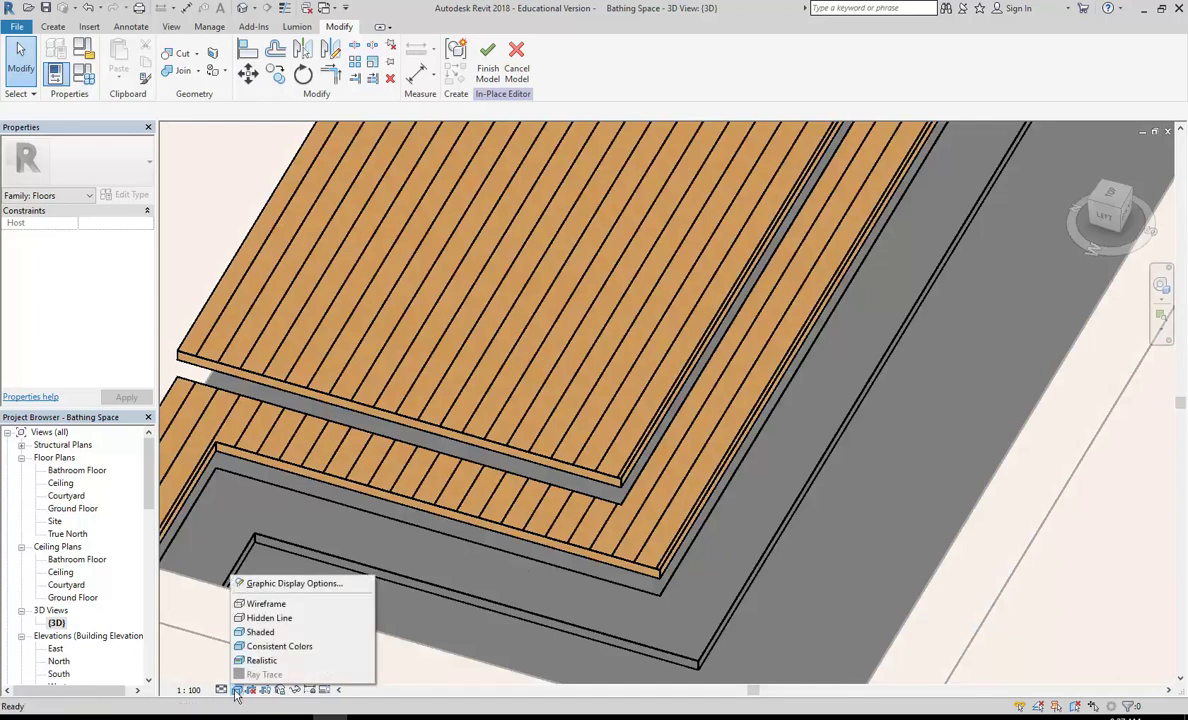
{"action": "left_click", "coordinate": [262, 660]}
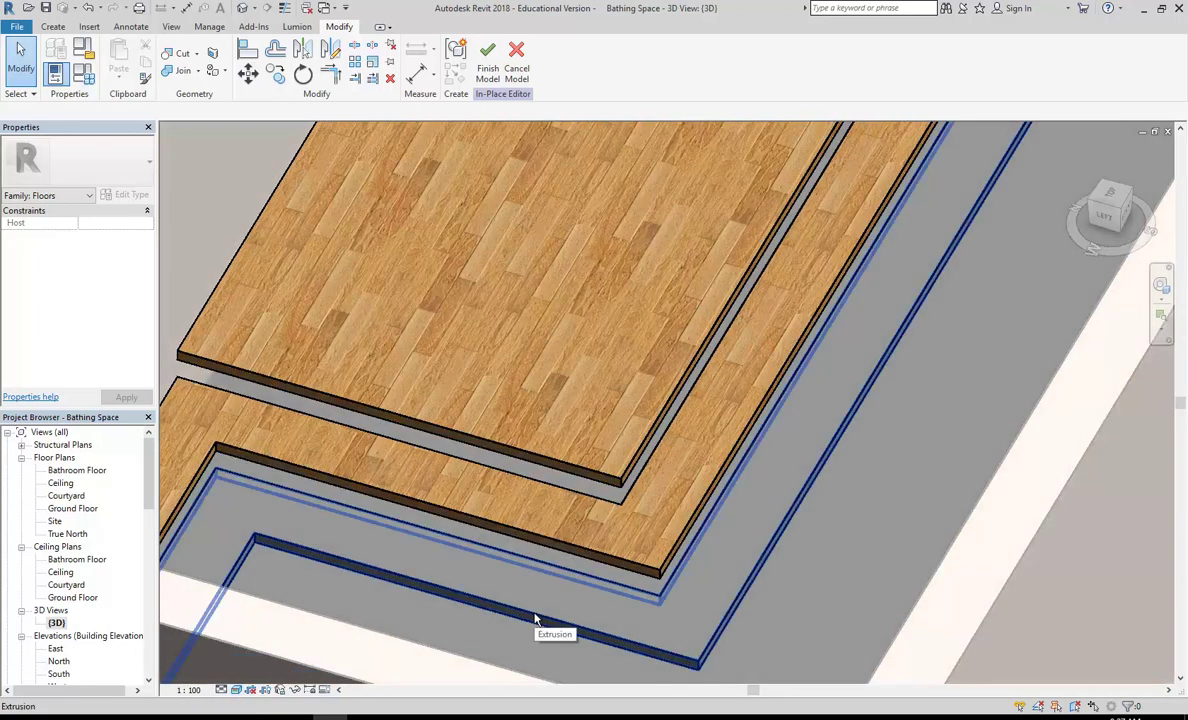
Step: Assign the Floorboards material to the lowest L-shaped floor extrusion
{"action": "middle_click_drag", "start_coordinate": [488, 575], "coordinate": [510, 580]}
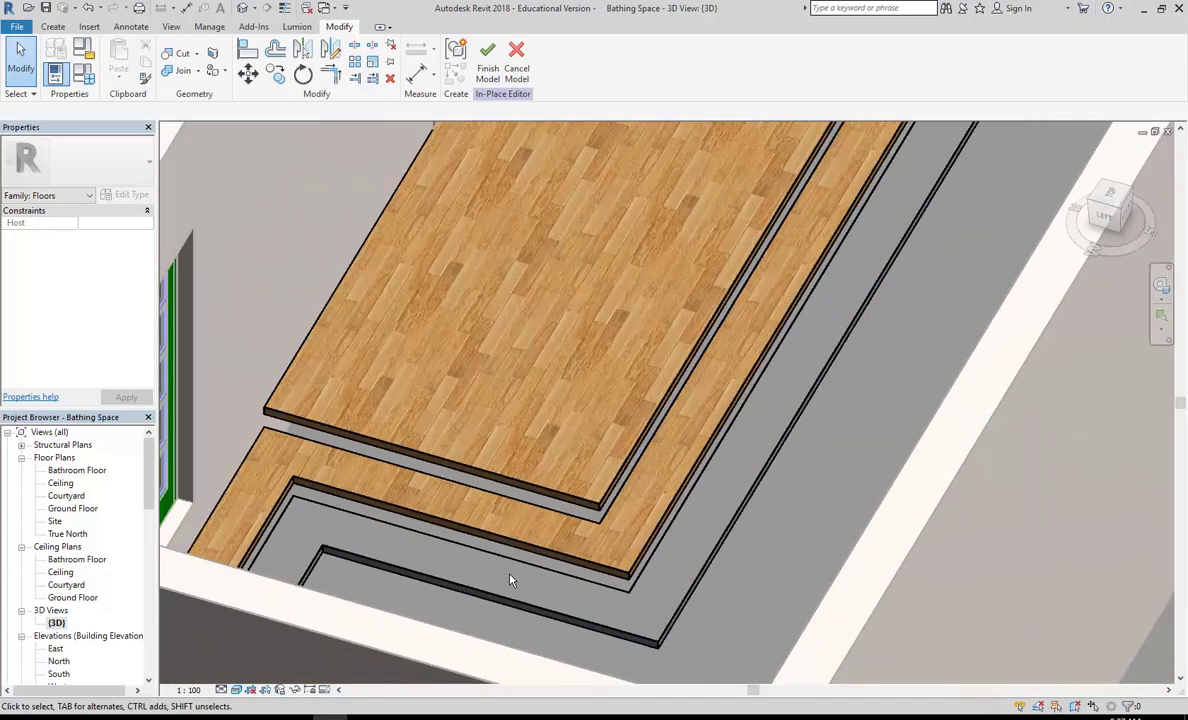
{"action": "left_click", "coordinate": [658, 647]}
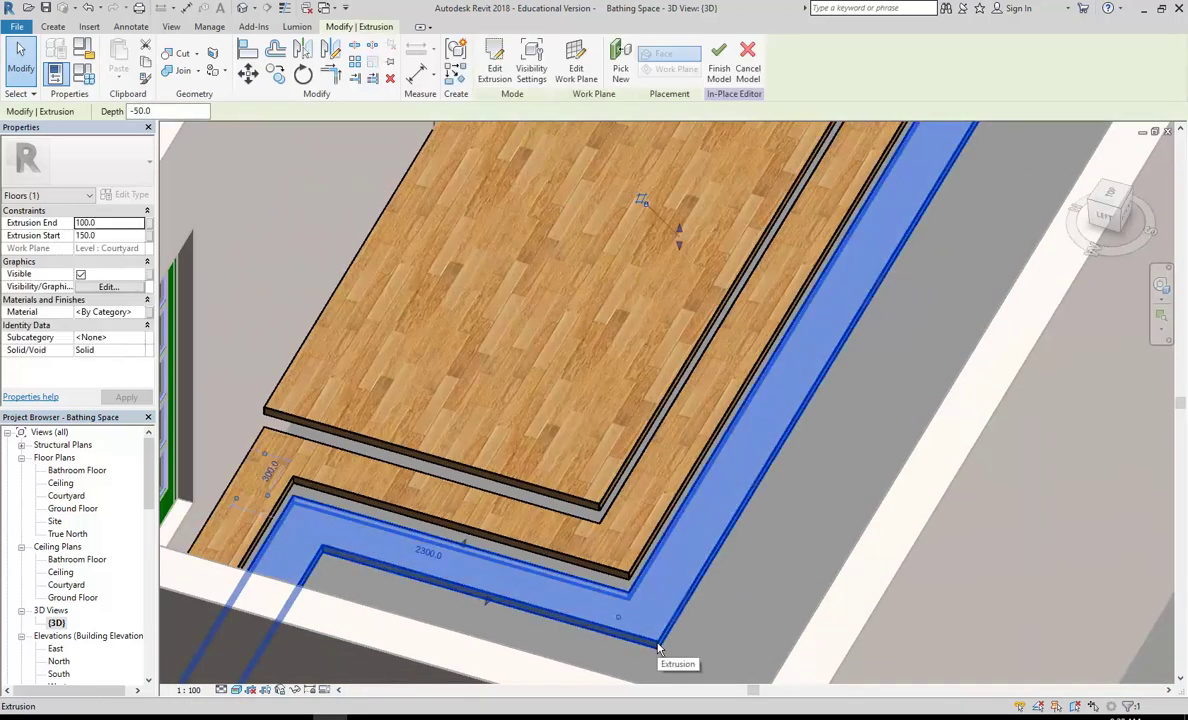
{"action": "left_click", "coordinate": [139, 312]}
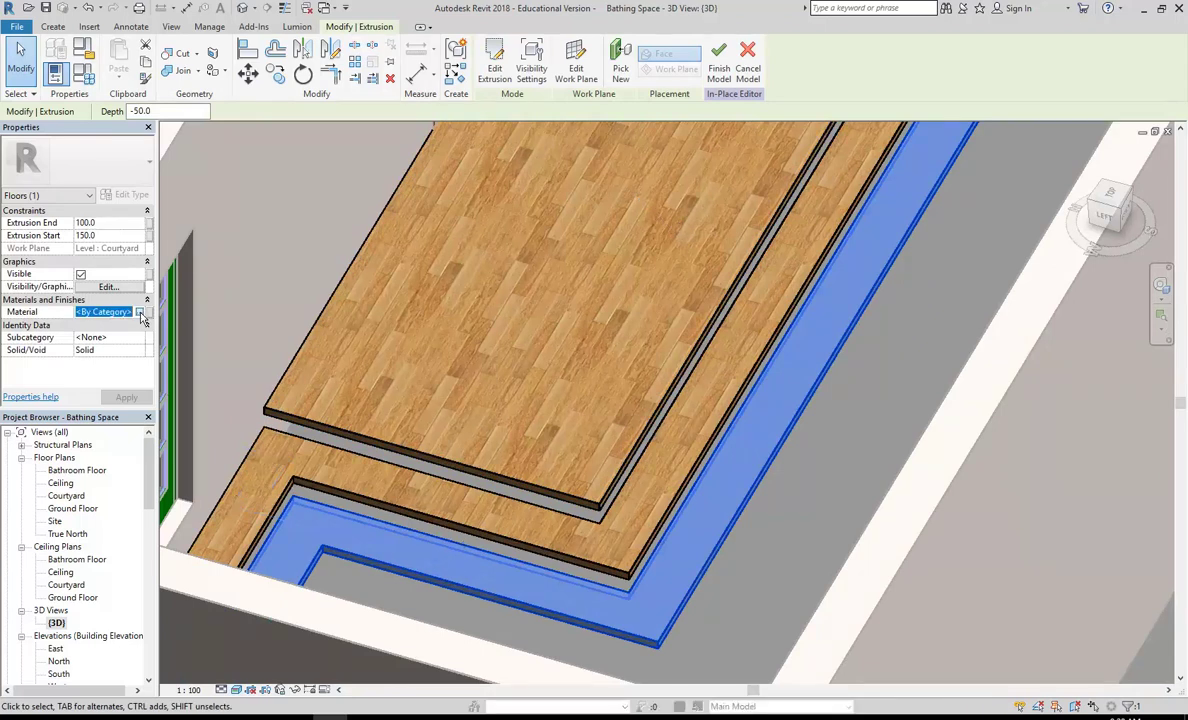
{"action": "left_click", "coordinate": [139, 312]}
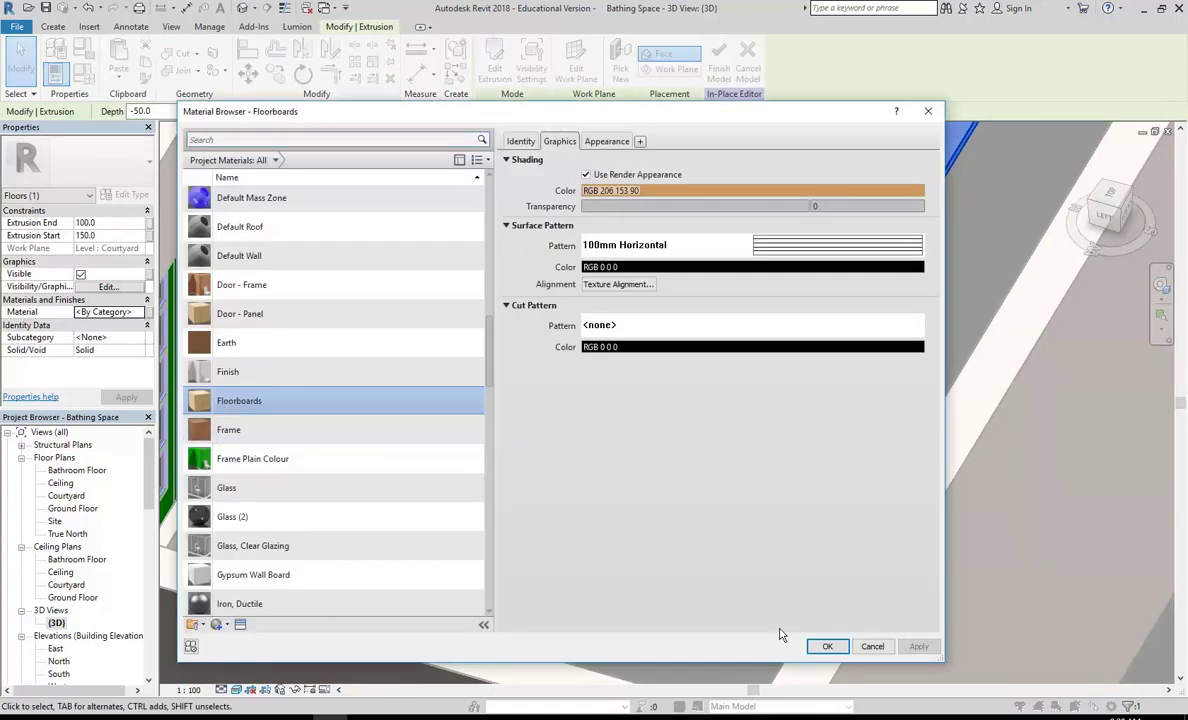
{"action": "left_click", "coordinate": [827, 646]}
{"action": "key", "text": "Escape"}
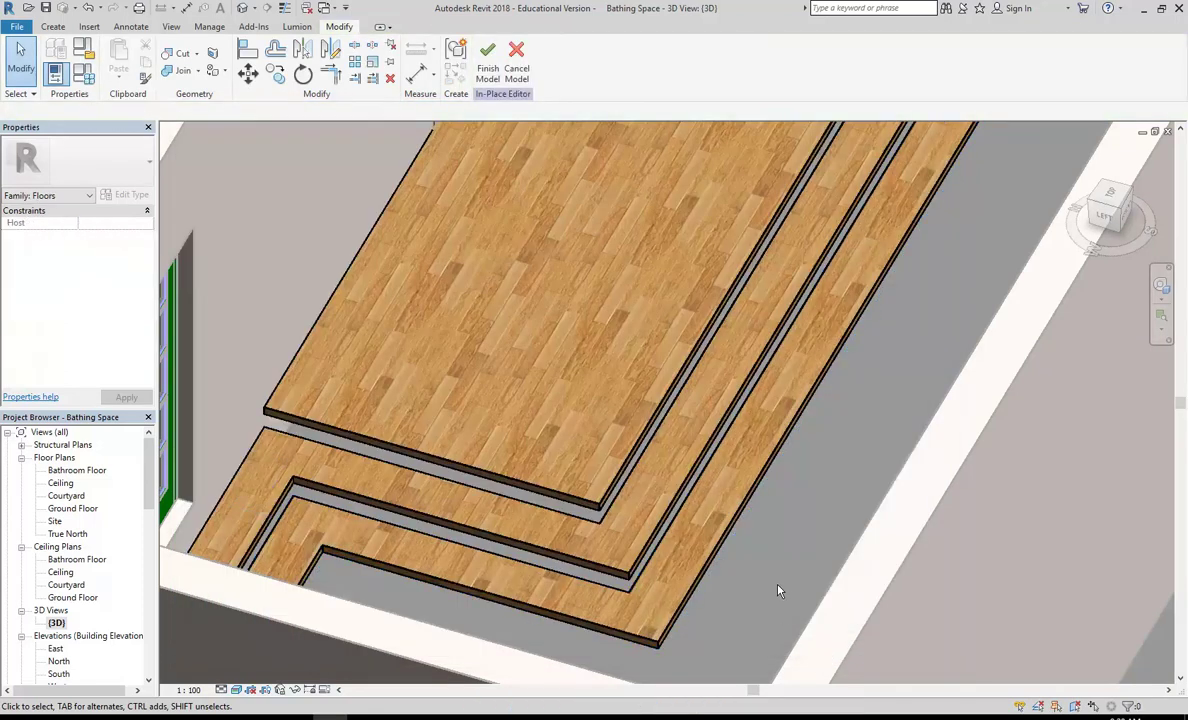
Step: Orbit along the beechwood floor strips and finish the in-place floor model
{"action": "scroll", "coordinate": [779, 591], "scroll_direction": "down", "scroll_amount": 4}
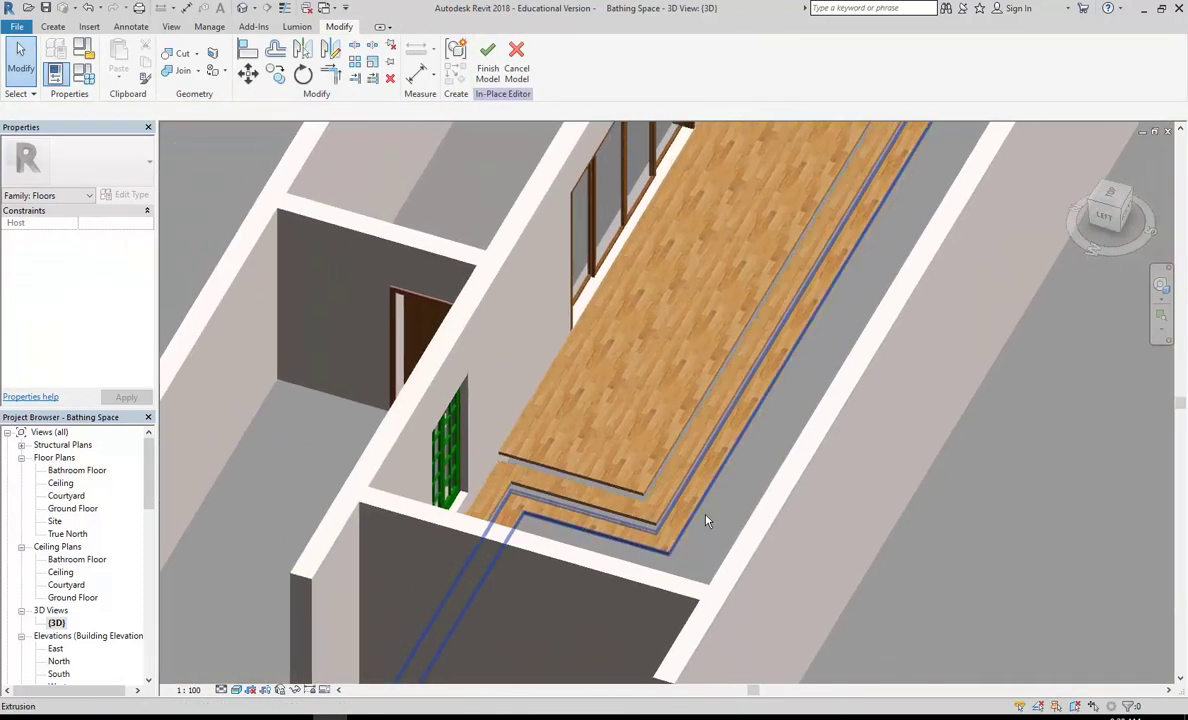
{"action": "middle_click_drag", "start_coordinate": [727, 519], "coordinate": [553, 494], "text": "shift"}
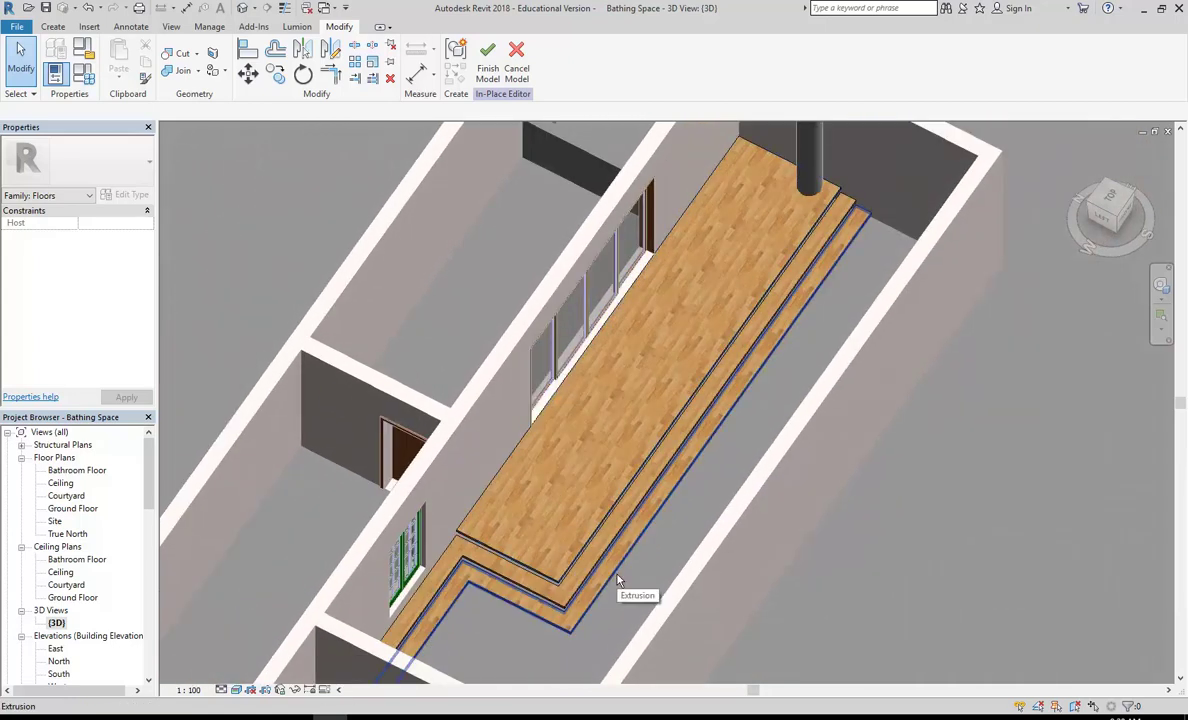
{"action": "middle_click_drag", "start_coordinate": [540, 478], "coordinate": [474, 397], "text": "shift"}
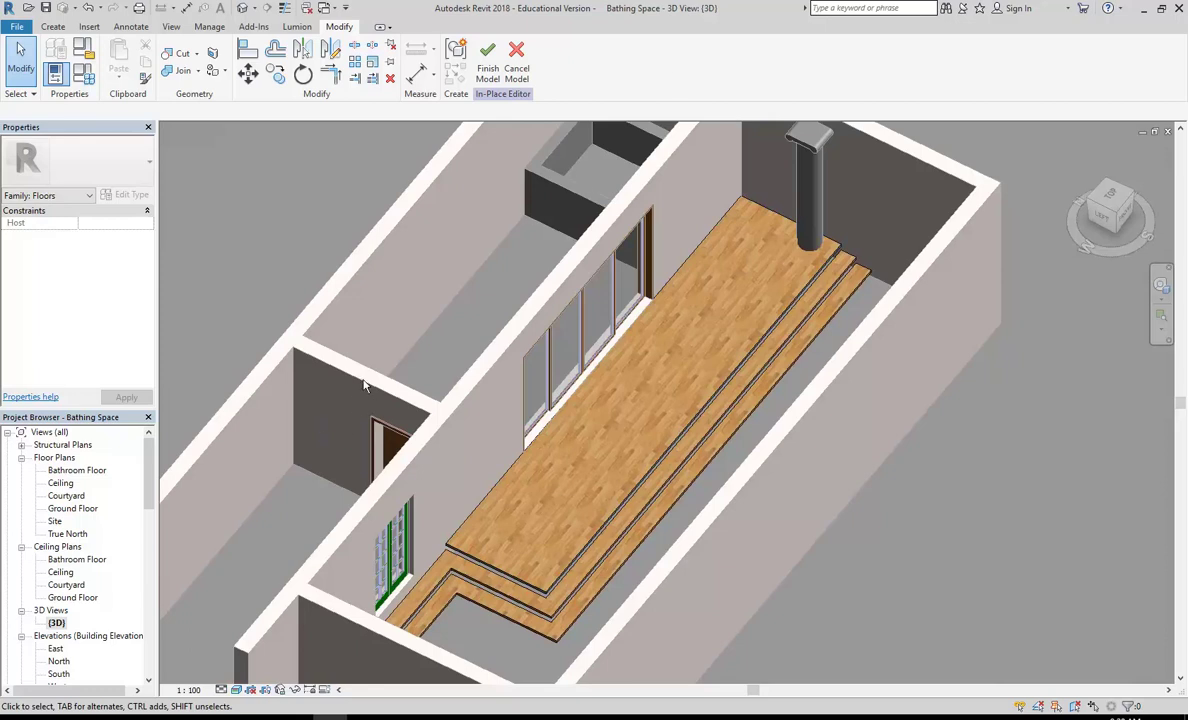
{"action": "left_click", "coordinate": [489, 77]}
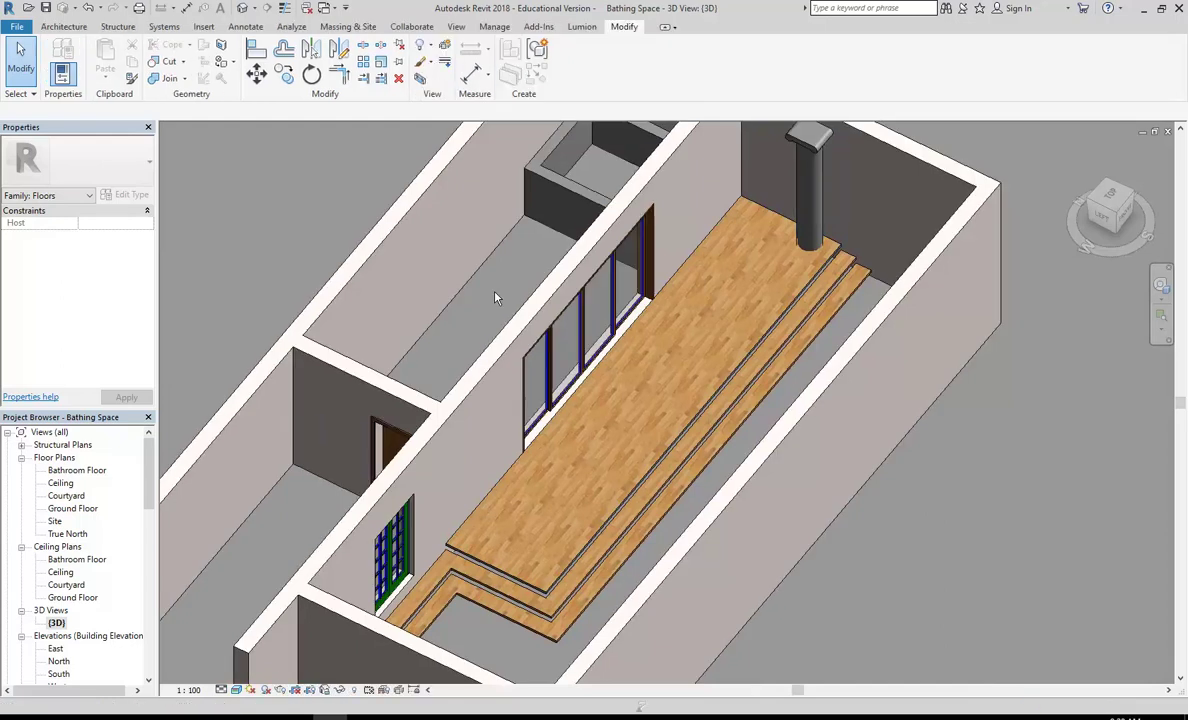
Step: Orbit and zoom around the finished beechwood deck beside the window
{"action": "middle_click_drag", "start_coordinate": [504, 411], "coordinate": [492, 572], "text": "shift"}
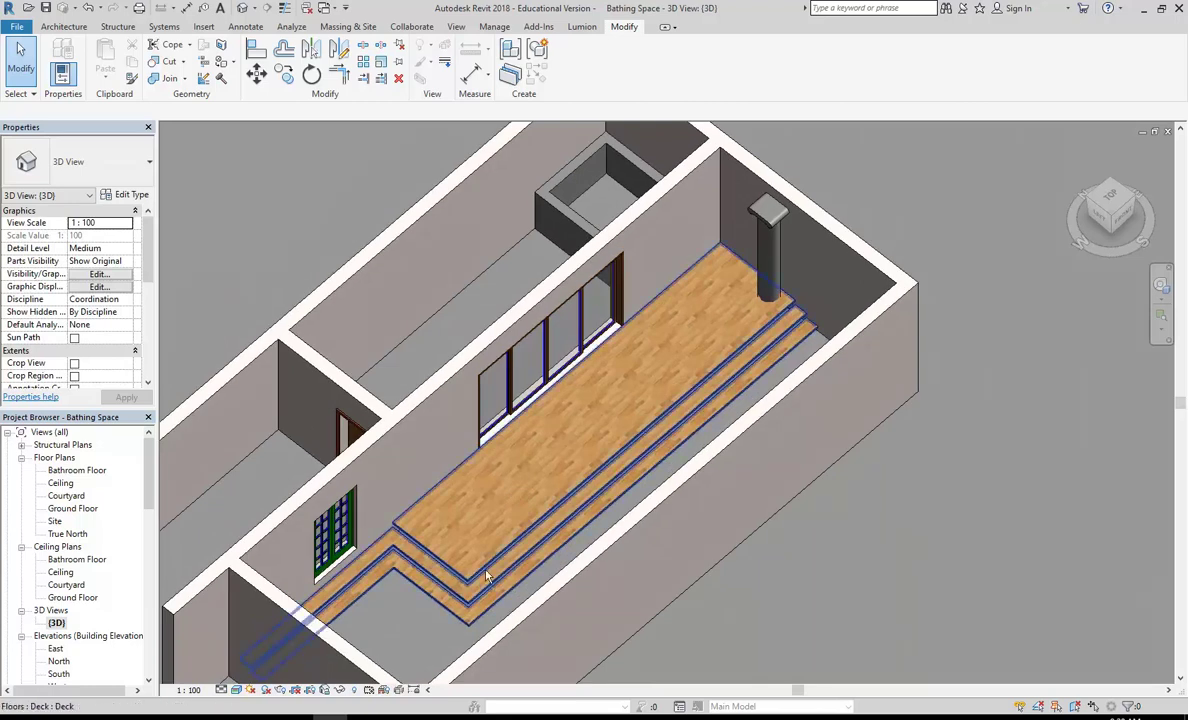
{"action": "scroll", "coordinate": [328, 543], "scroll_direction": "up", "scroll_amount": 3}
{"action": "scroll", "coordinate": [330, 541], "scroll_direction": "up", "scroll_amount": 2}
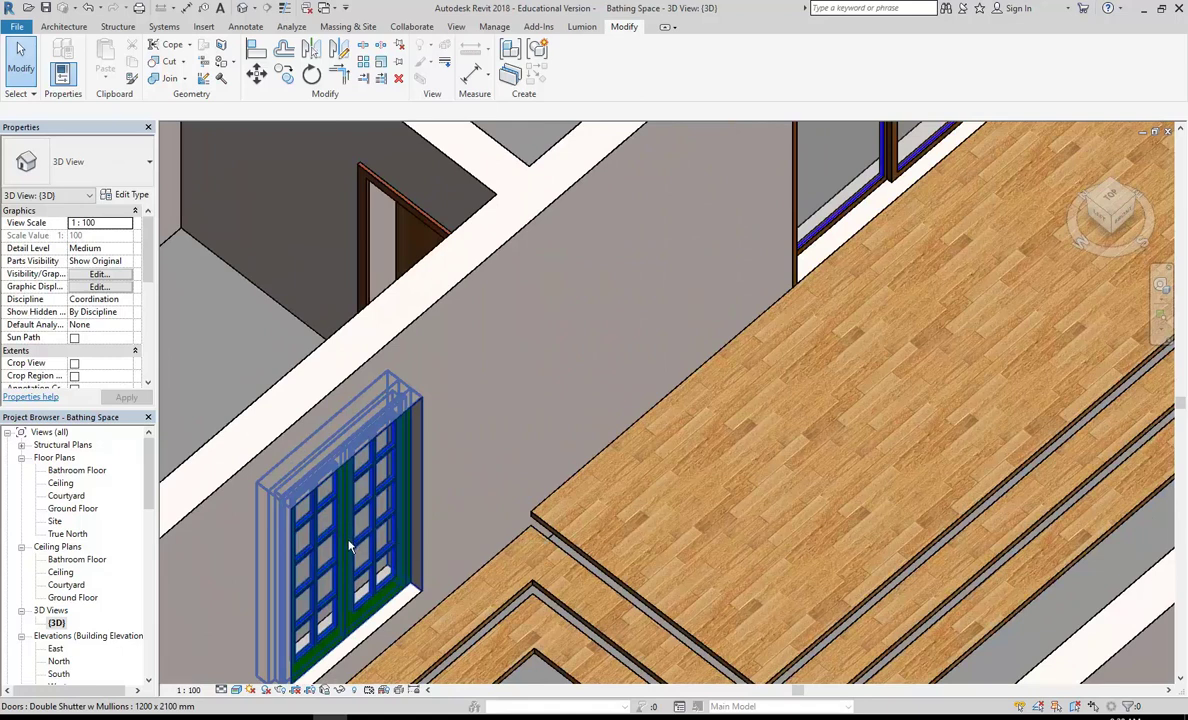
{"action": "scroll", "coordinate": [501, 398], "scroll_direction": "down", "scroll_amount": 3}
{"action": "scroll", "coordinate": [472, 371], "scroll_direction": "up", "scroll_amount": 1}
{"action": "middle_click_drag", "start_coordinate": [472, 371], "coordinate": [590, 200]}
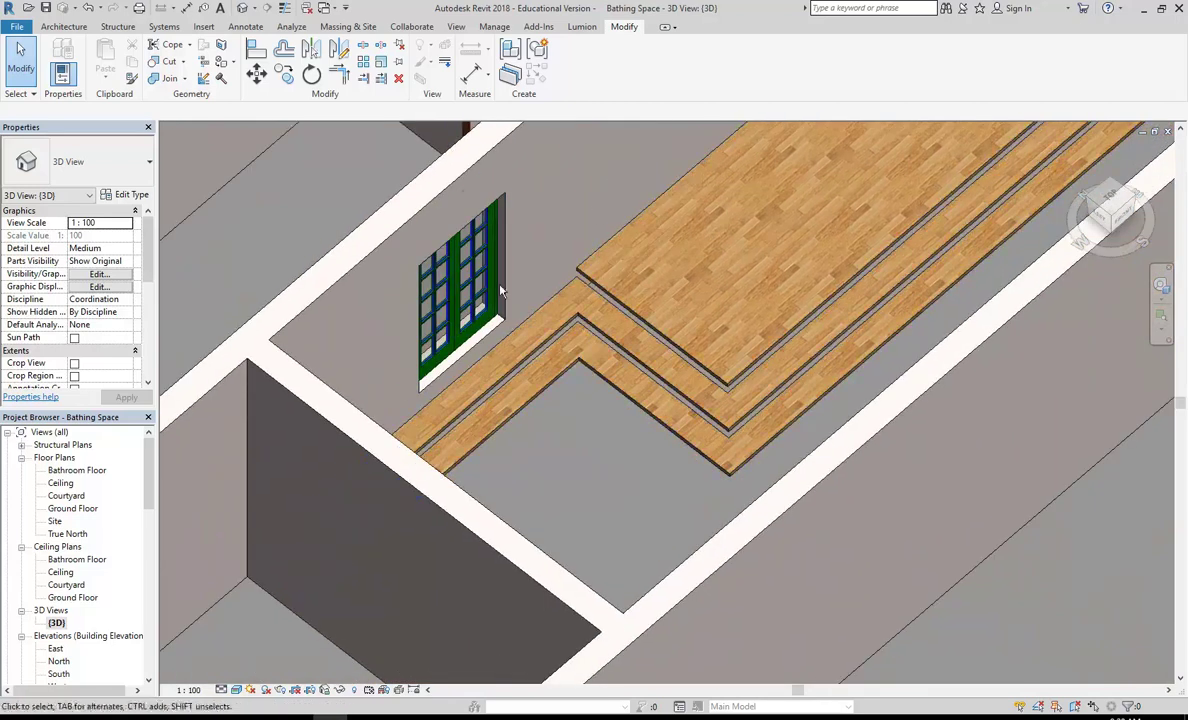
{"action": "scroll", "coordinate": [549, 342], "scroll_direction": "up", "scroll_amount": 2}
{"action": "scroll", "coordinate": [549, 342], "scroll_direction": "up", "scroll_amount": 2}
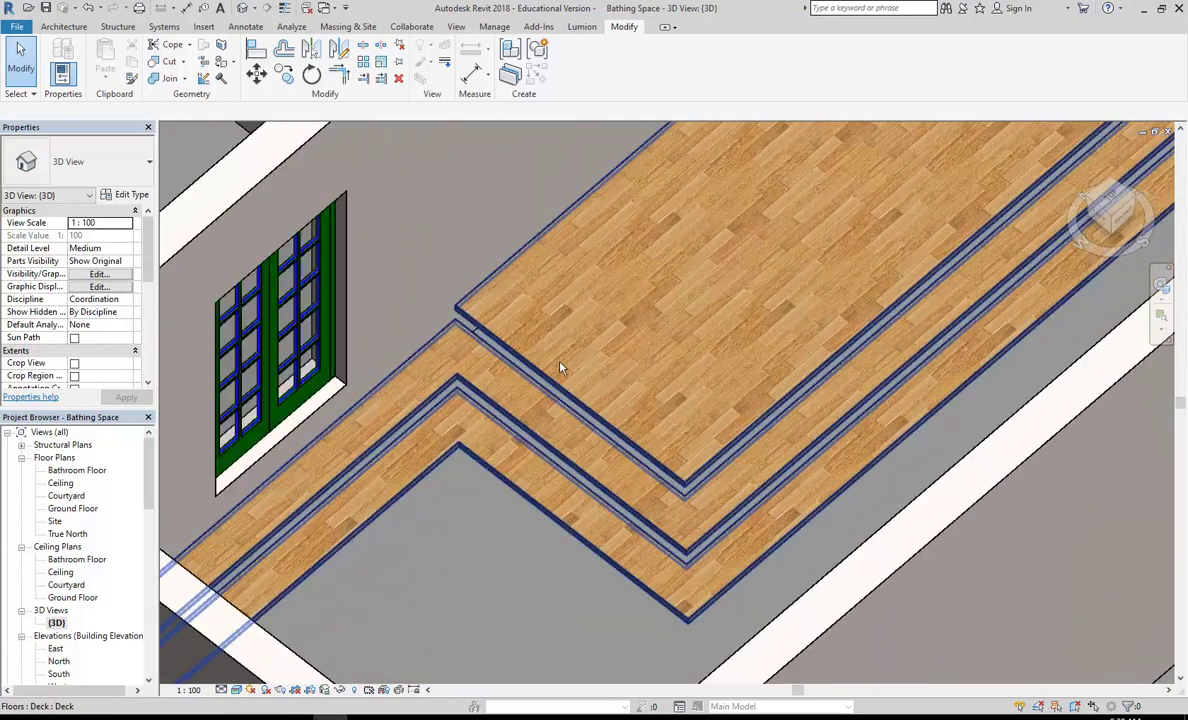
Step: Show the Architecture tab's Component options, then orbit out across the deck
{"action": "left_click", "coordinate": [63, 26]}
{"action": "left_click", "coordinate": [167, 78]}
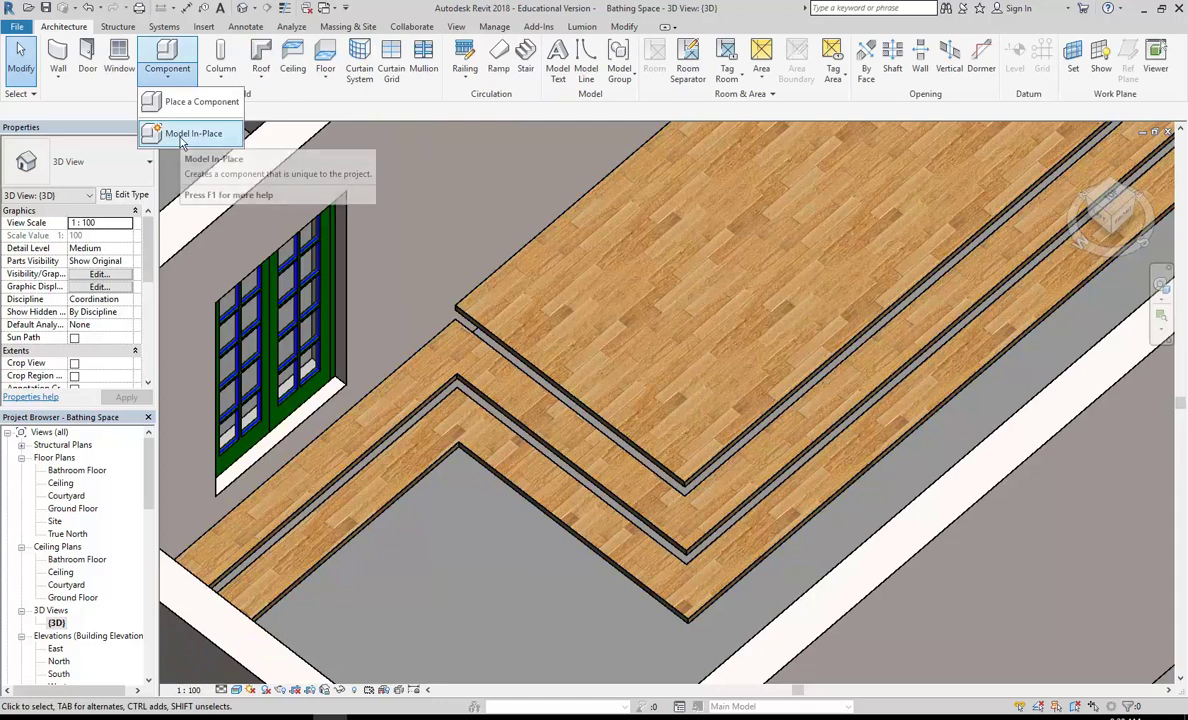
{"action": "middle_click_drag", "start_coordinate": [235, 253], "coordinate": [489, 659], "text": "shift"}
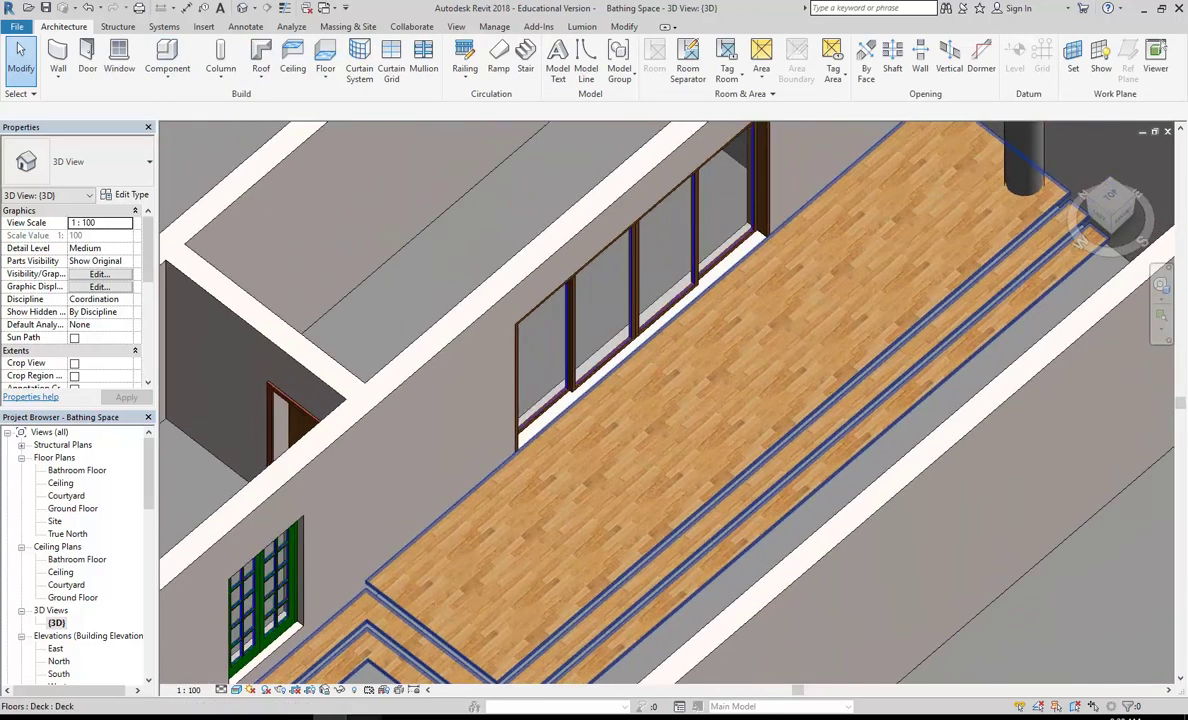